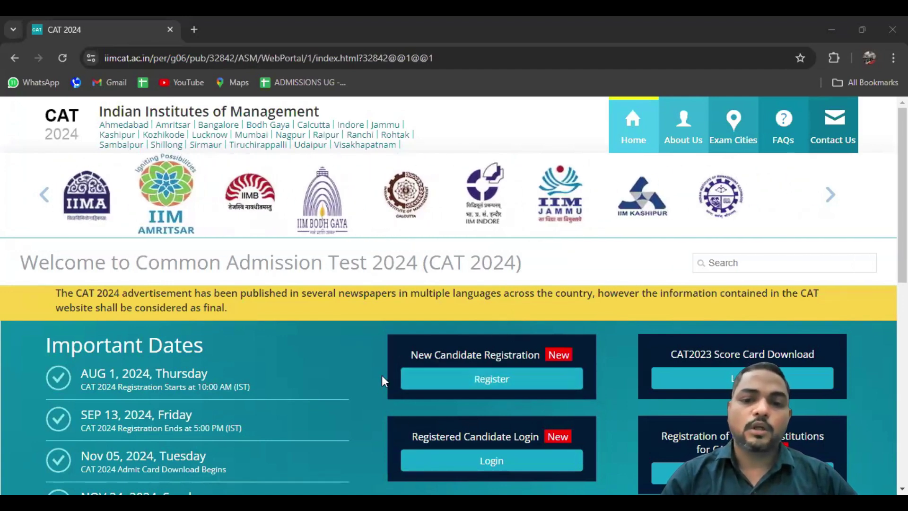
# Open New Candidate Registration in a new tab and dismiss its Instructions notice
pyautogui.click(483, 384)
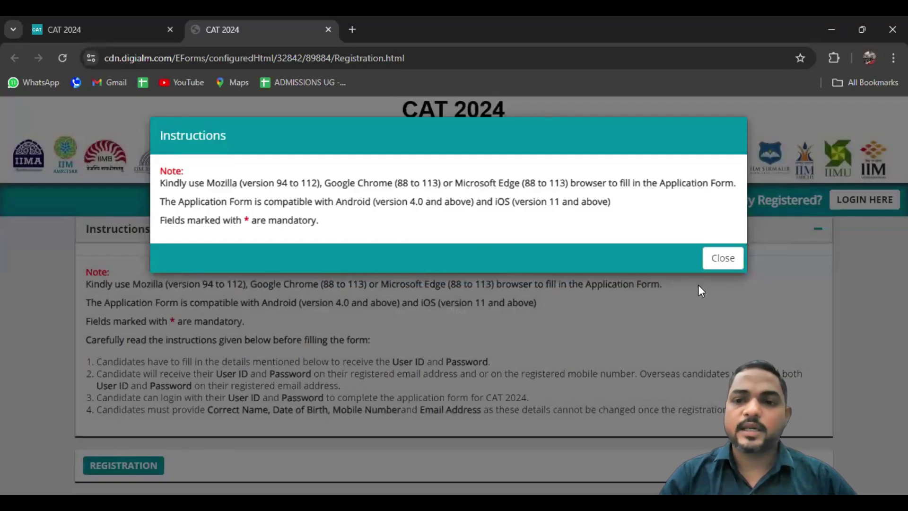
pyautogui.click(723, 259)
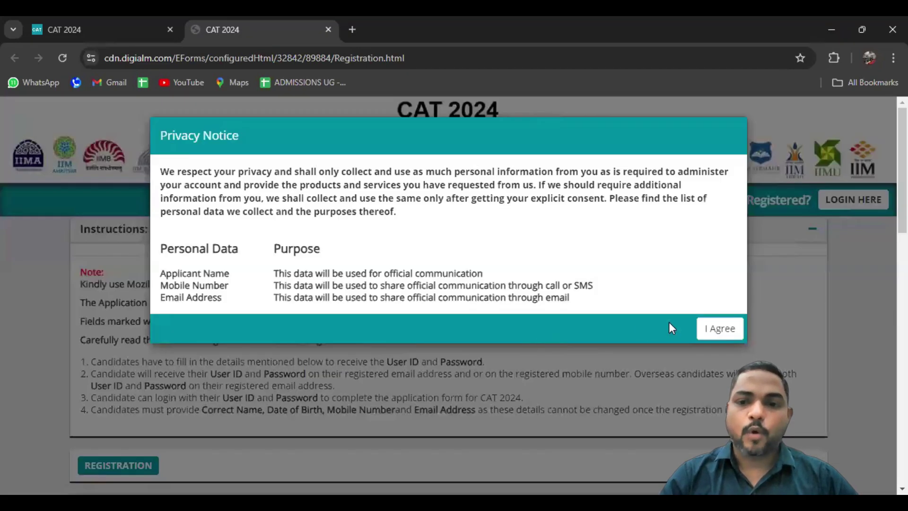
# Accept the Privacy Notice and enter the candidate's full name in Name of Candidate
pyautogui.click(712, 328)
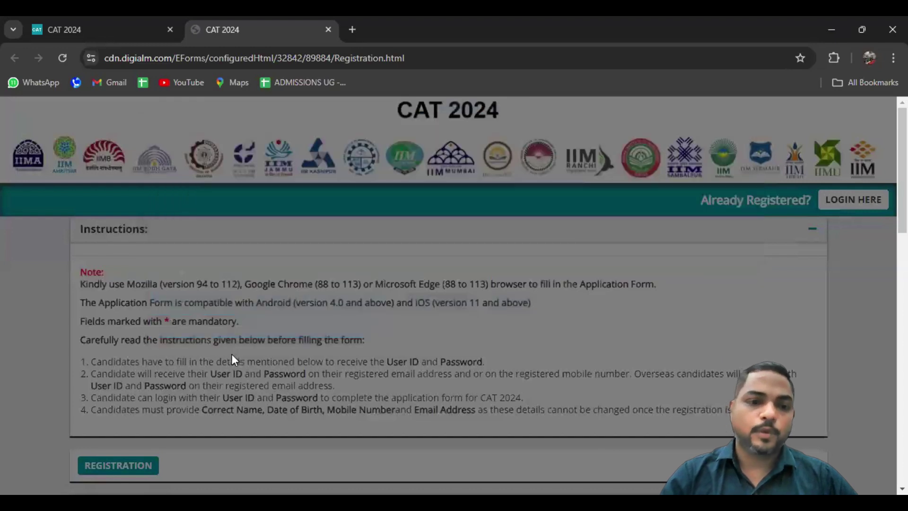
pyautogui.scroll(-2, 31, 382)
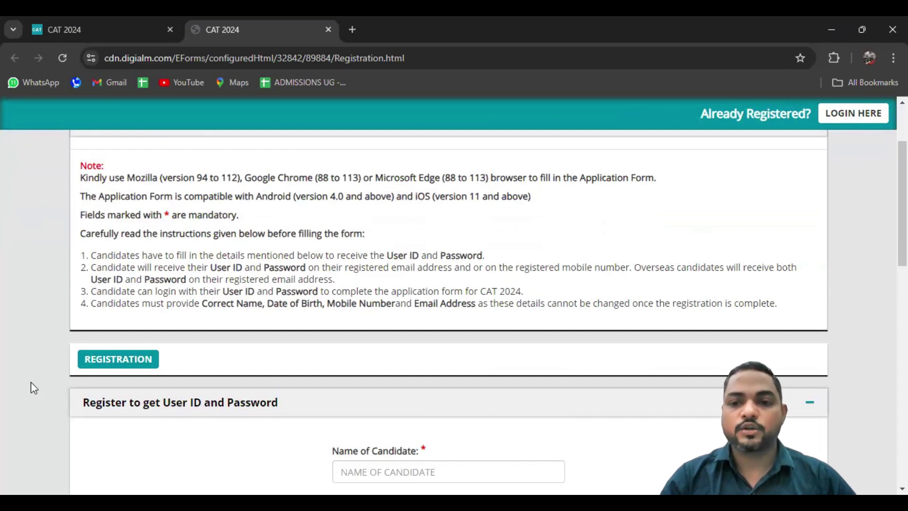
pyautogui.scroll(-5, 31, 382)
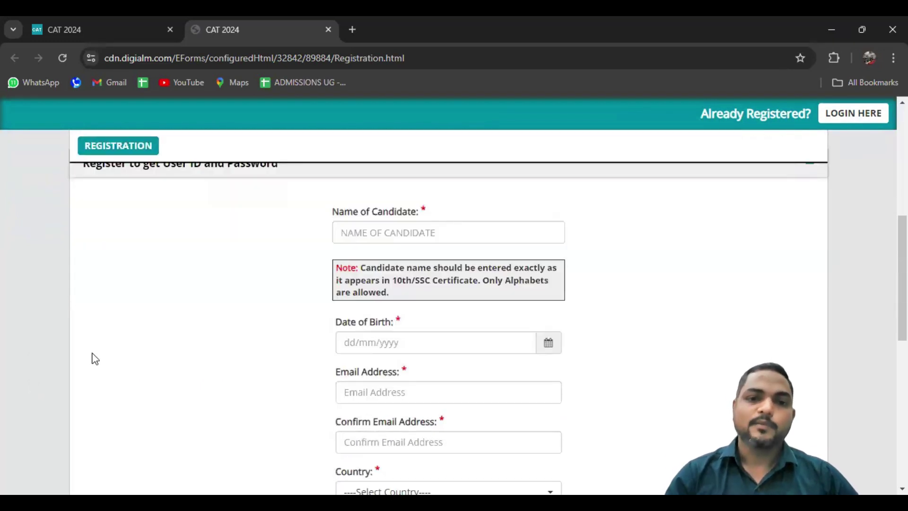
pyautogui.click(374, 237)
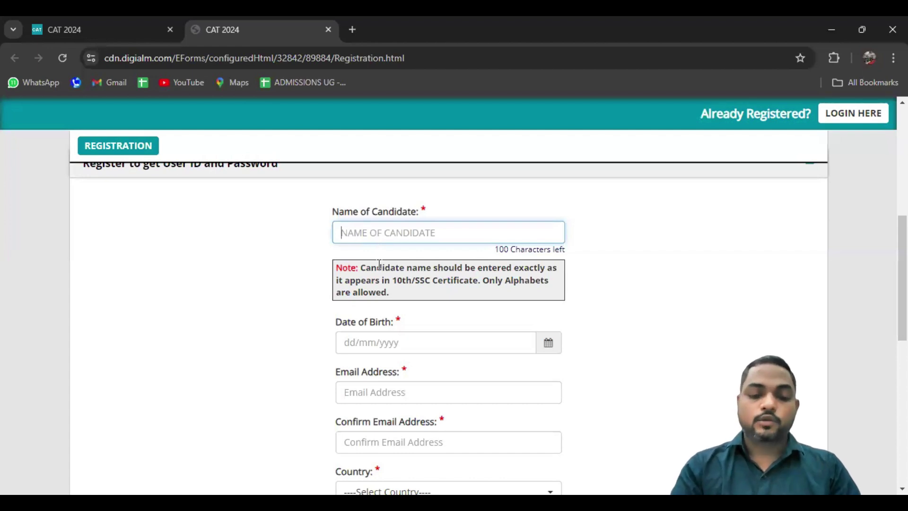
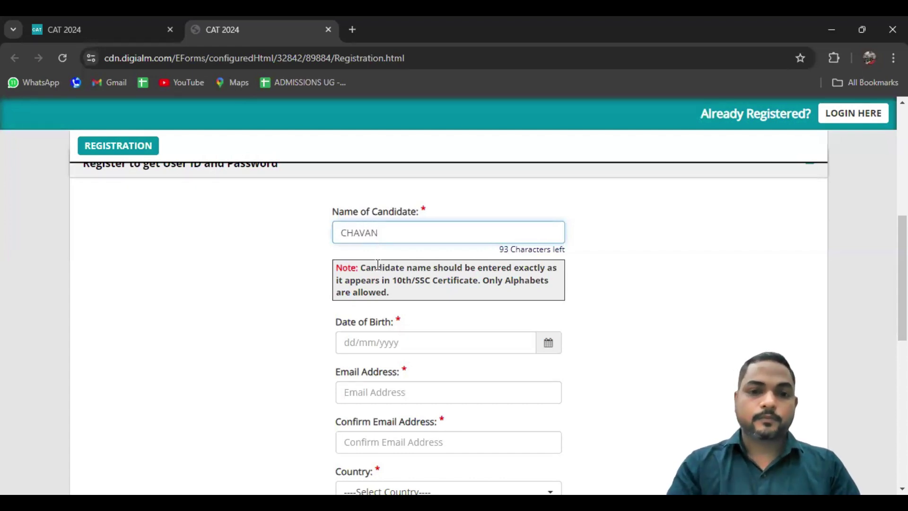
pyautogui.click(250, 285)
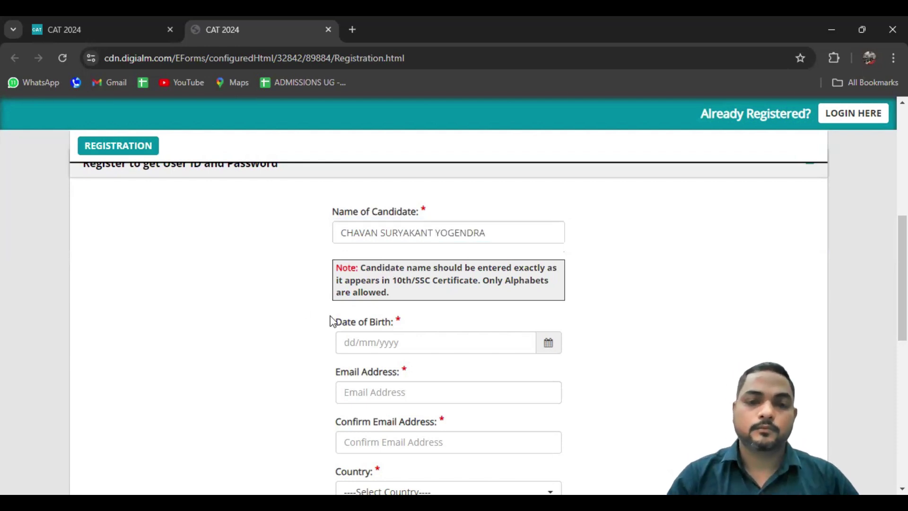
# Pick a date of birth in August 1990 from the calendar
pyautogui.click(378, 342)
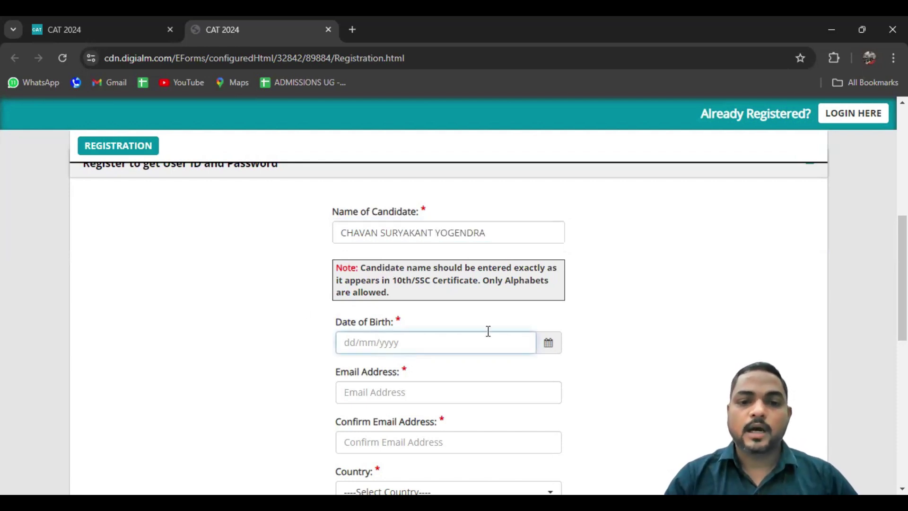
pyautogui.click(558, 348)
pyautogui.click(412, 159)
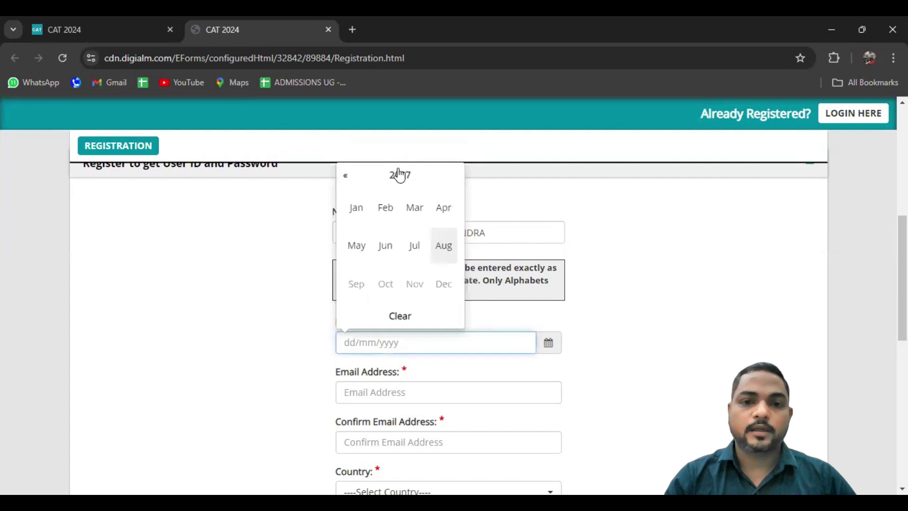
pyautogui.click(399, 175)
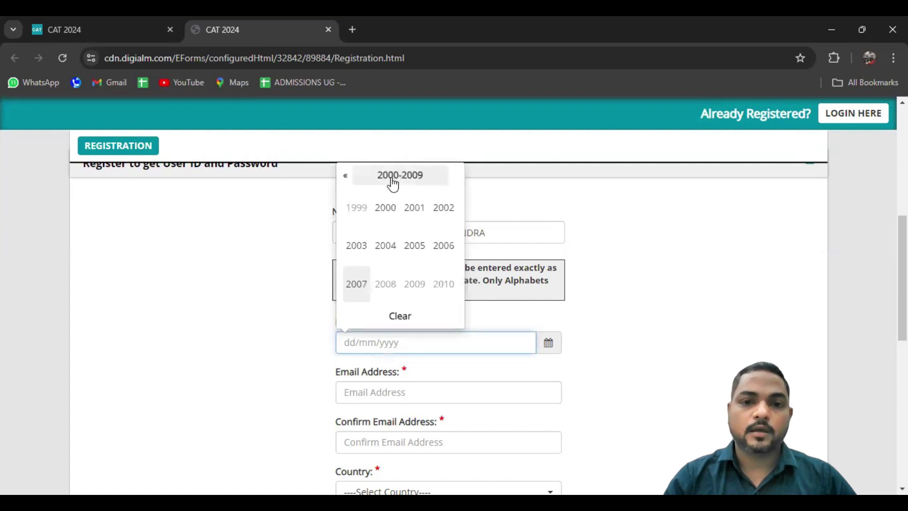
pyautogui.click(345, 183)
pyautogui.click(378, 208)
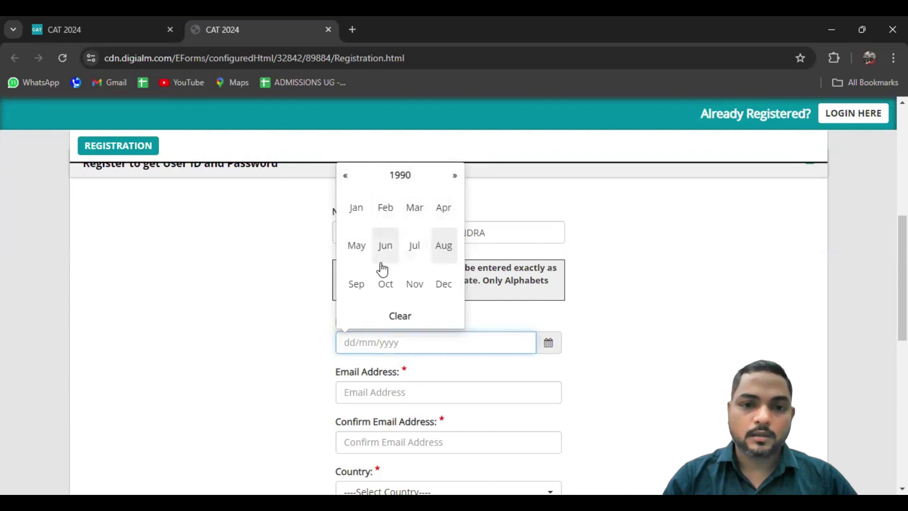
pyautogui.click(445, 246)
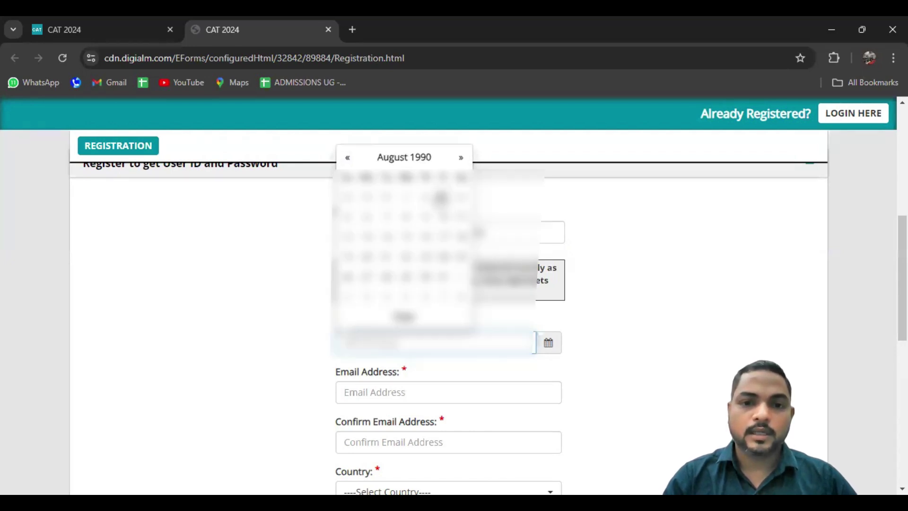
pyautogui.click(425, 196)
# Enter the candidate's e-mail address in Email Address and Confirm Email Address
pyautogui.scroll(-3, 262, 341)
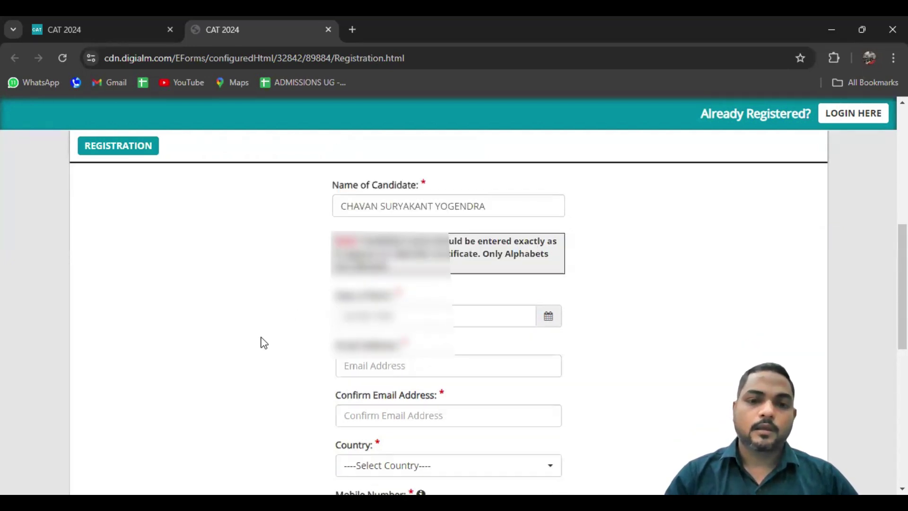
pyautogui.click(365, 288)
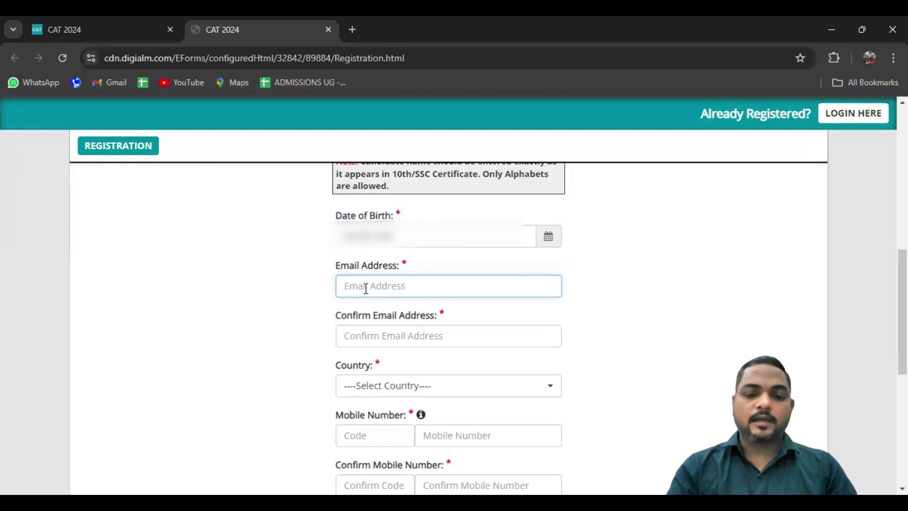
pyautogui.click(370, 313)
pyautogui.click(371, 286)
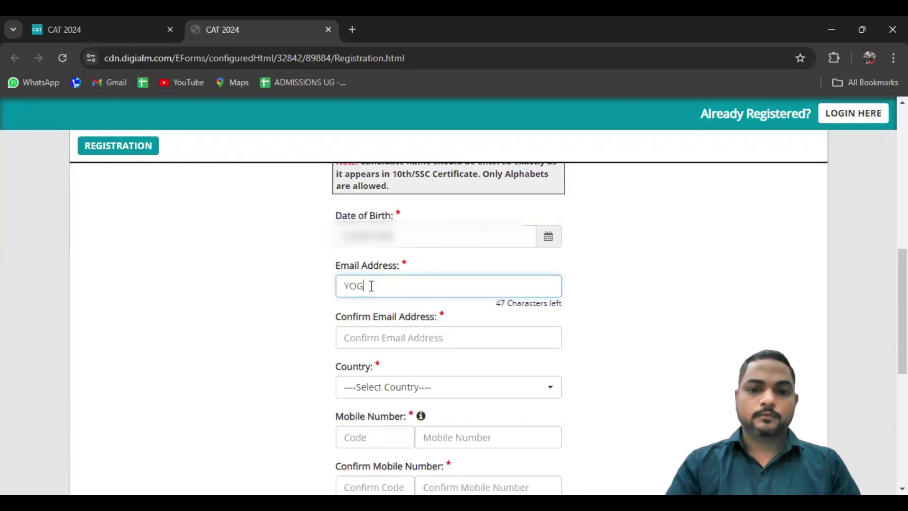
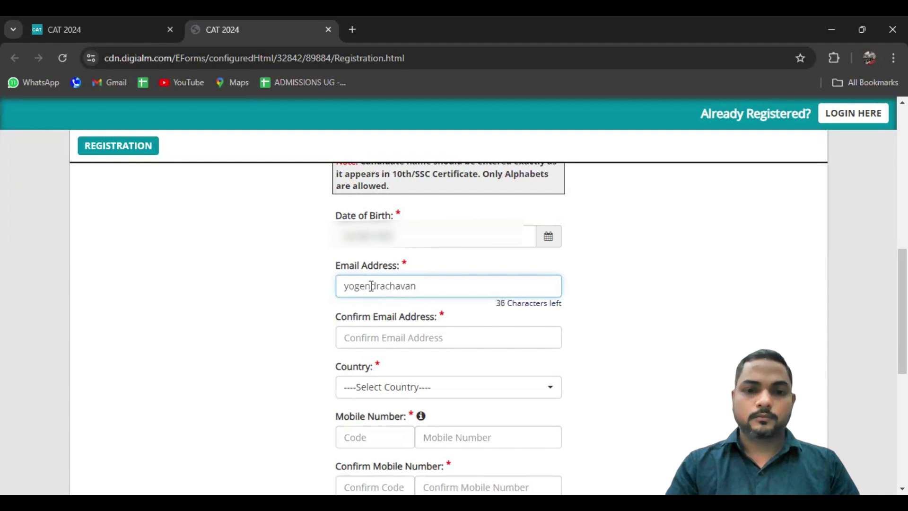
pyautogui.click(368, 336)
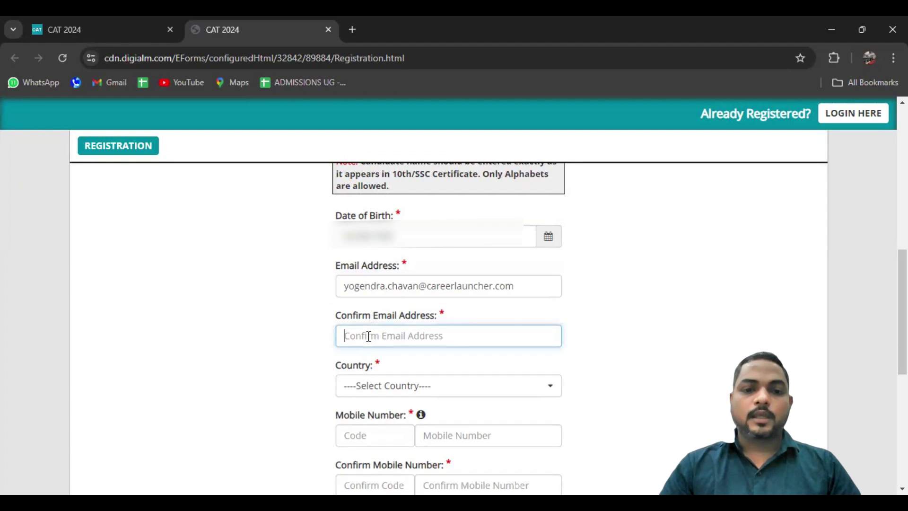
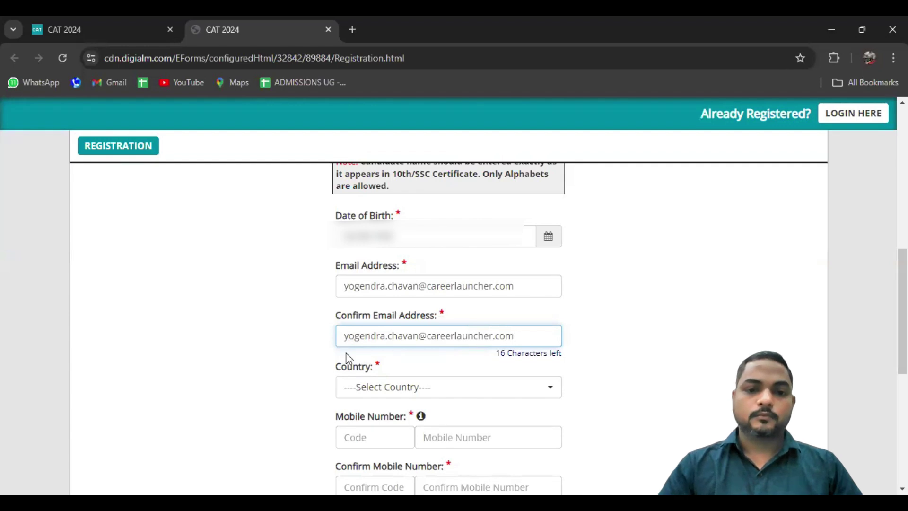
pyautogui.click(299, 373)
# Select India as the country
pyautogui.scroll(-1, 299, 374)
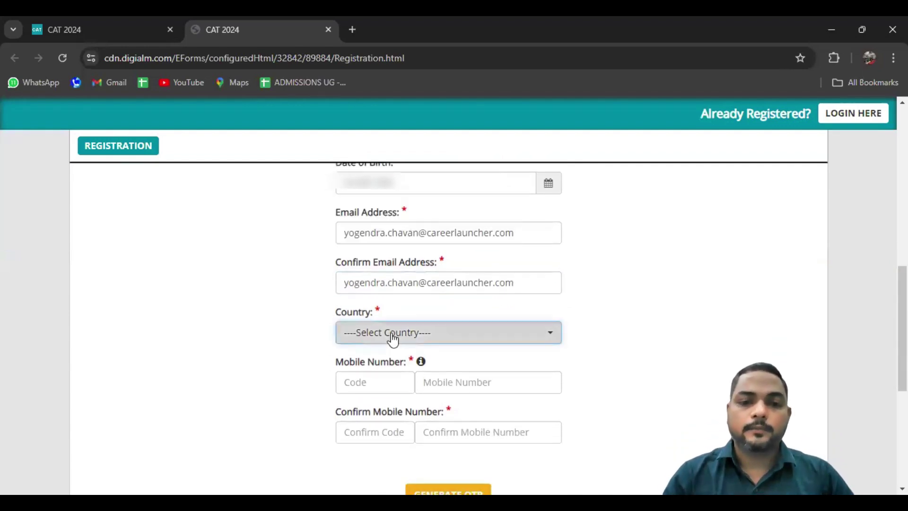
pyautogui.click(391, 338)
pyautogui.click(360, 403)
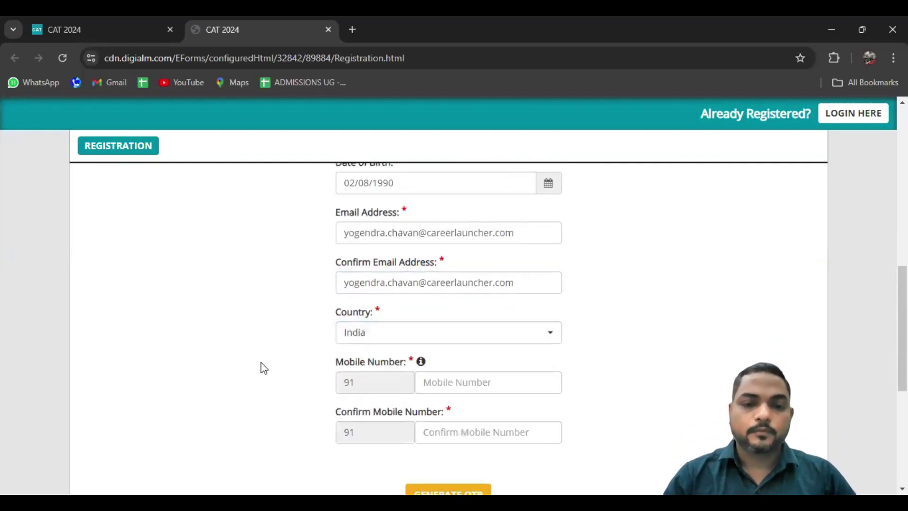
pyautogui.scroll(-1, 264, 368)
pyautogui.click(403, 287)
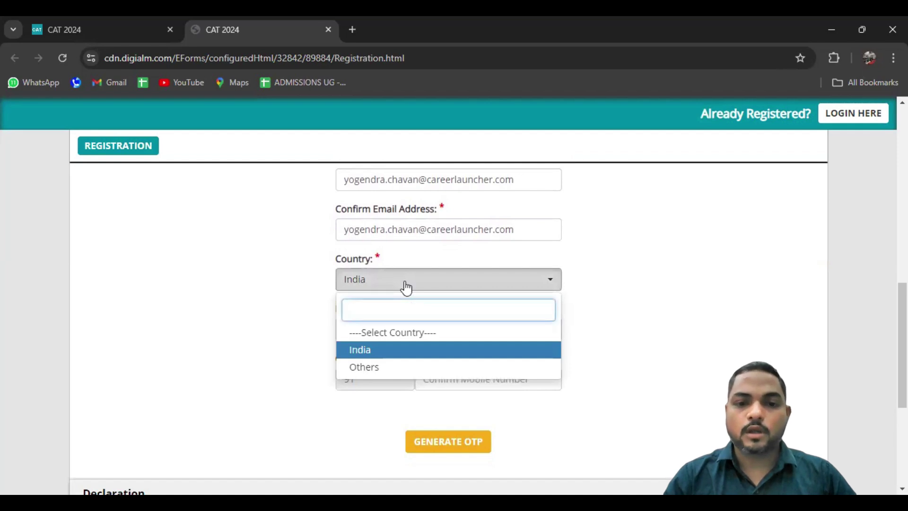
pyautogui.click(286, 309)
# Enter the candidate's mobile number in Mobile Number and Confirm Mobile Number
pyautogui.click(466, 332)
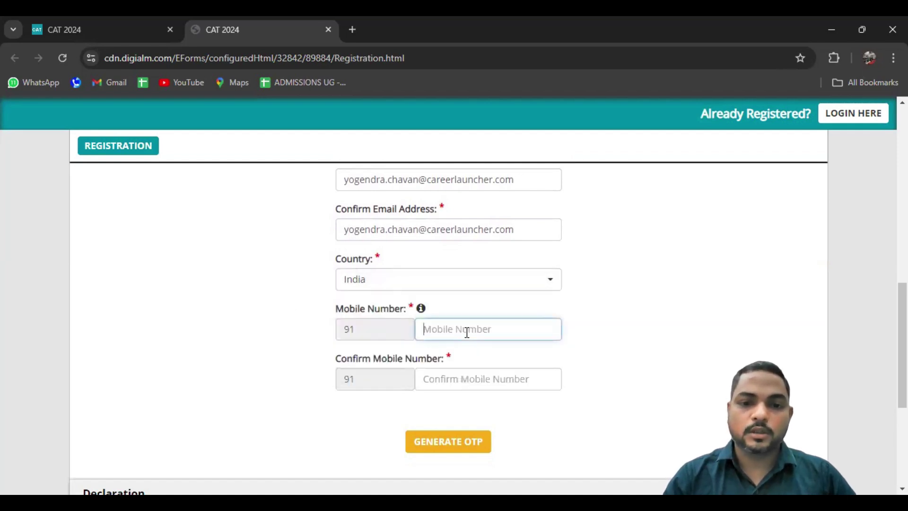
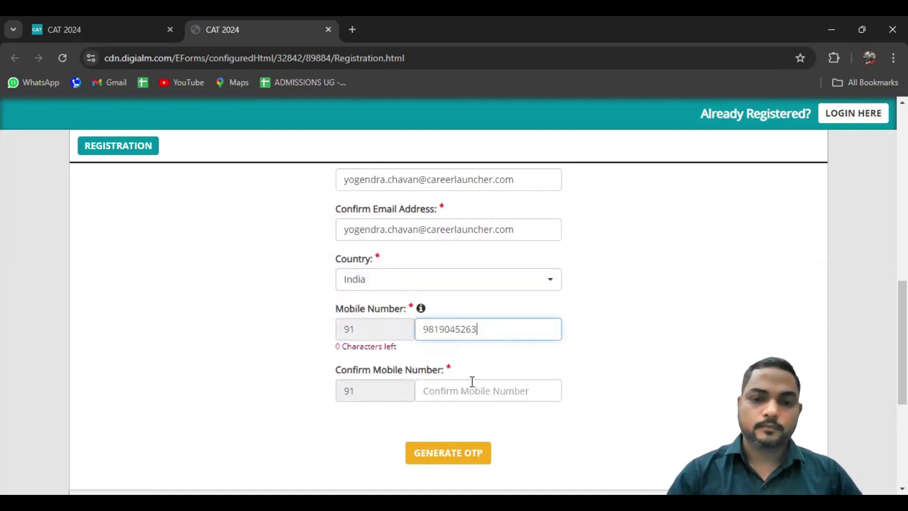
pyautogui.click(472, 383)
pyautogui.write('981')
pyautogui.write('63')
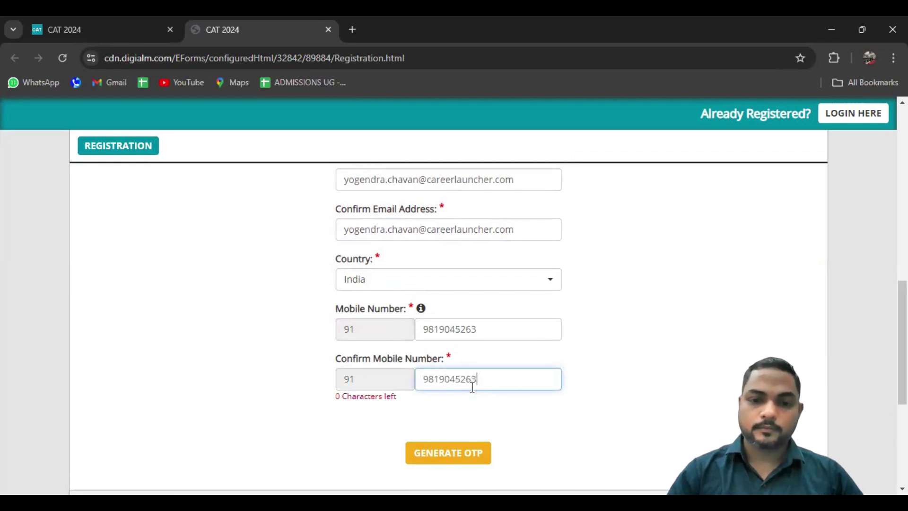
pyautogui.click(190, 388)
pyautogui.scroll(-1, 190, 388)
pyautogui.scroll(-5, 187, 384)
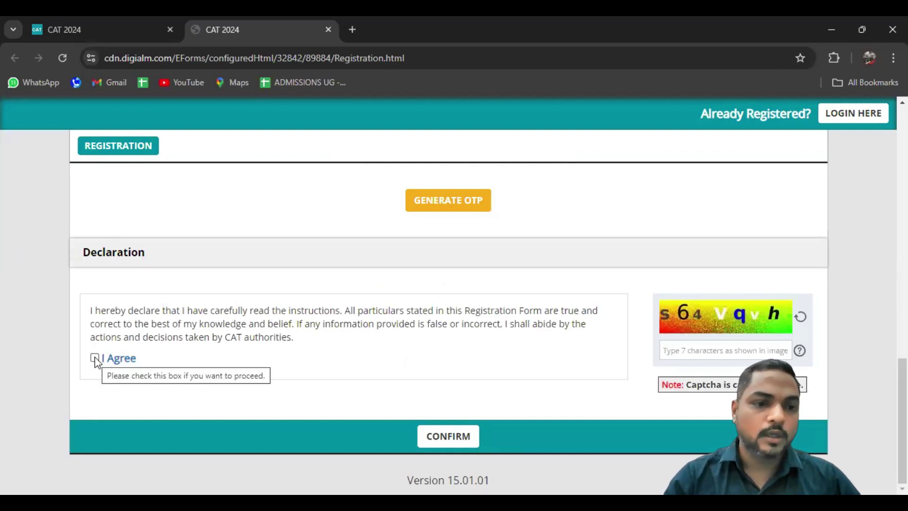
# Accept the declaration, enter both captcha codes and request OTPs for mobile and e-mail
pyautogui.click(95, 358)
pyautogui.click(698, 351)
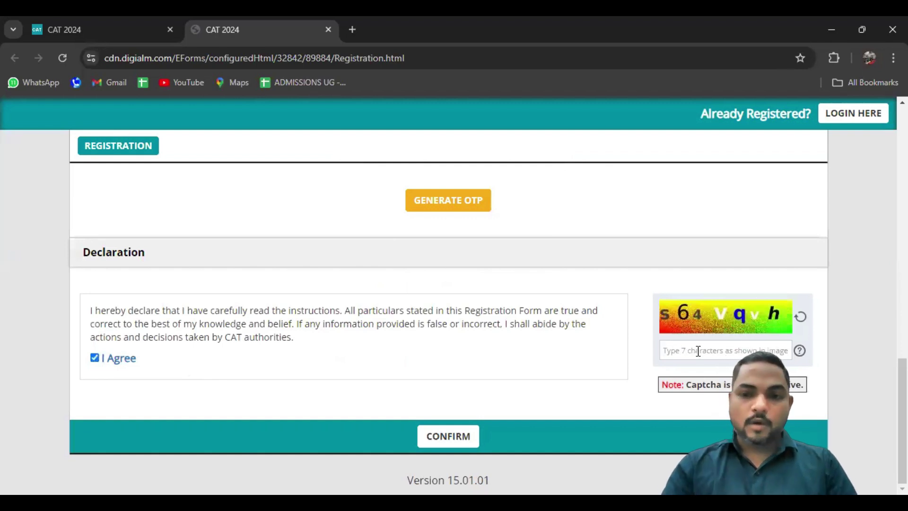
pyautogui.write('s6')
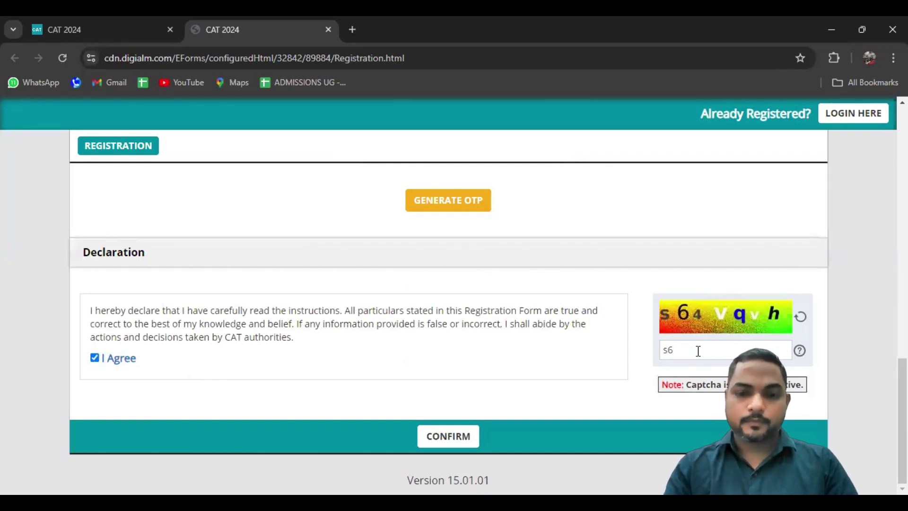
pyautogui.write('4vqu')
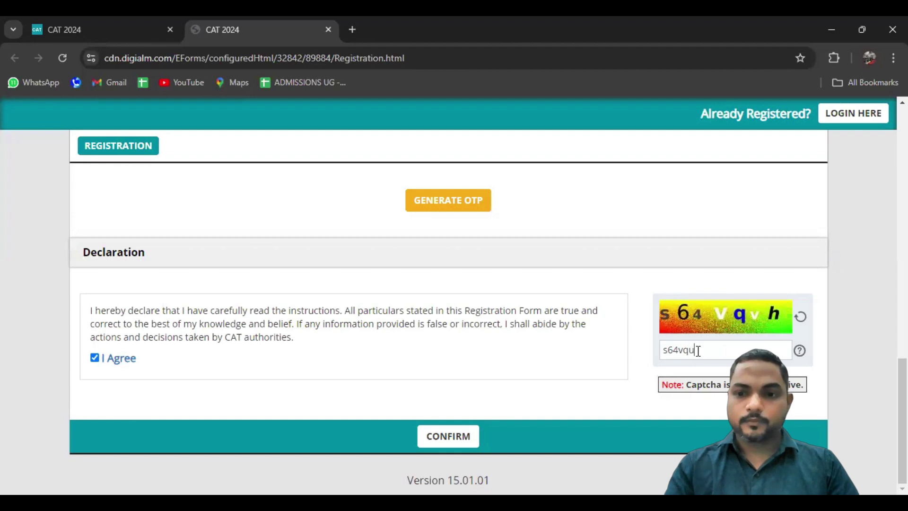
pyautogui.write('h')
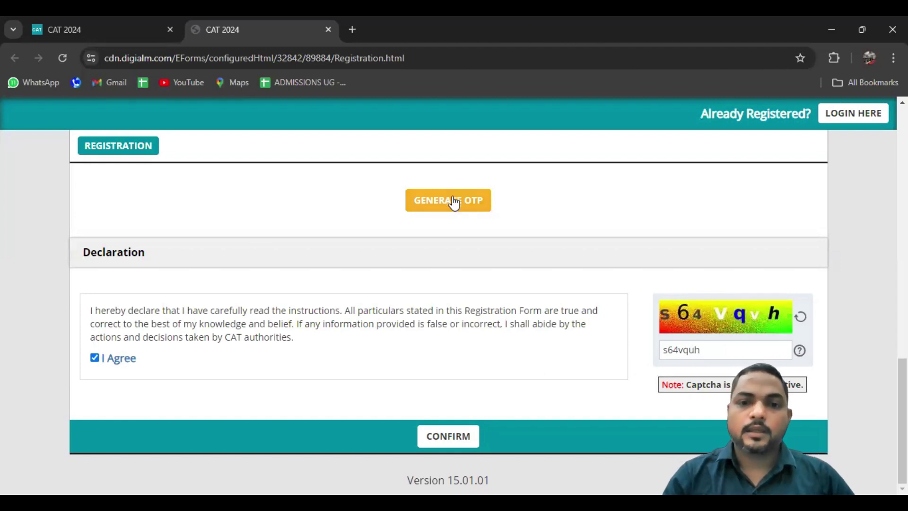
pyautogui.click(453, 203)
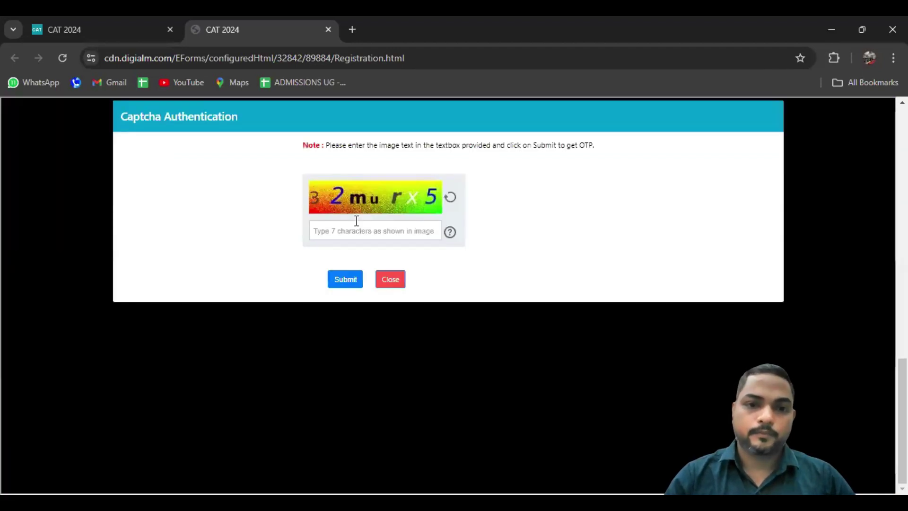
pyautogui.write('32')
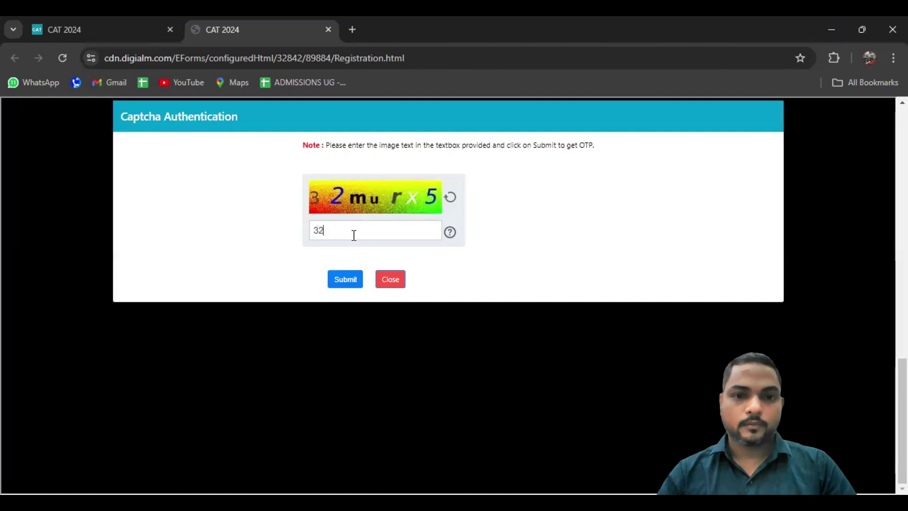
pyautogui.write('mu')
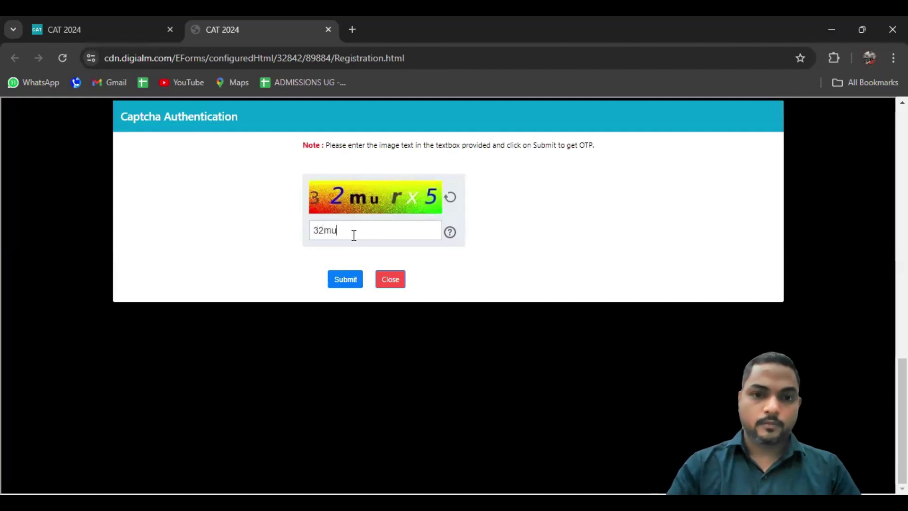
pyautogui.write('rx5')
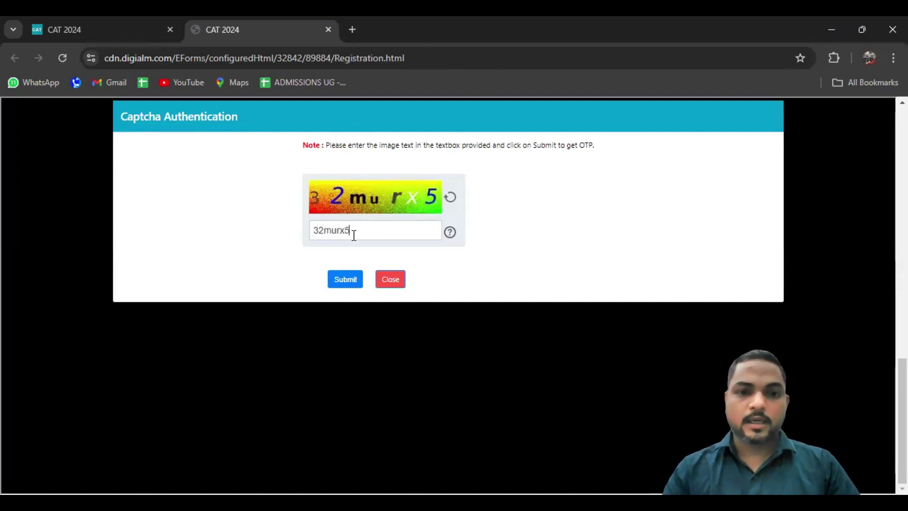
pyautogui.click(345, 284)
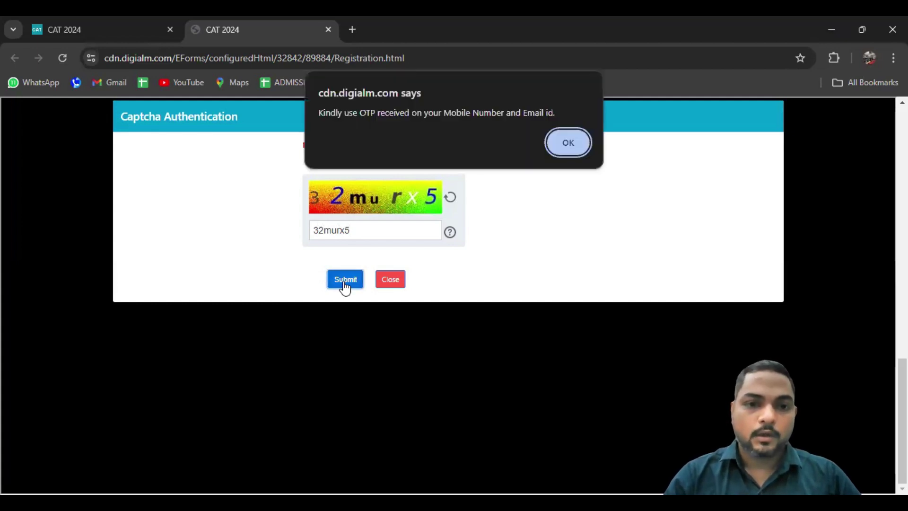
# Enter and validate the mobile number OTP
pyautogui.click(569, 150)
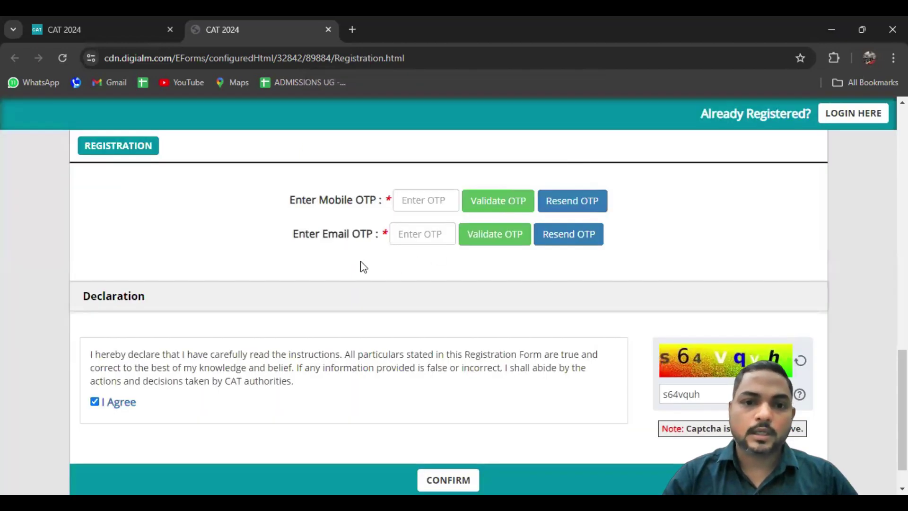
pyautogui.click(419, 202)
pyautogui.write('••••••')
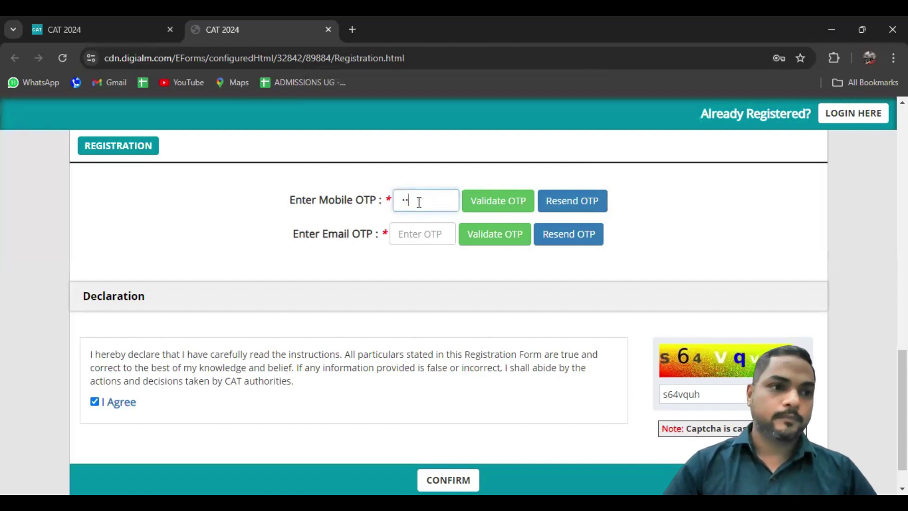
pyautogui.click(488, 208)
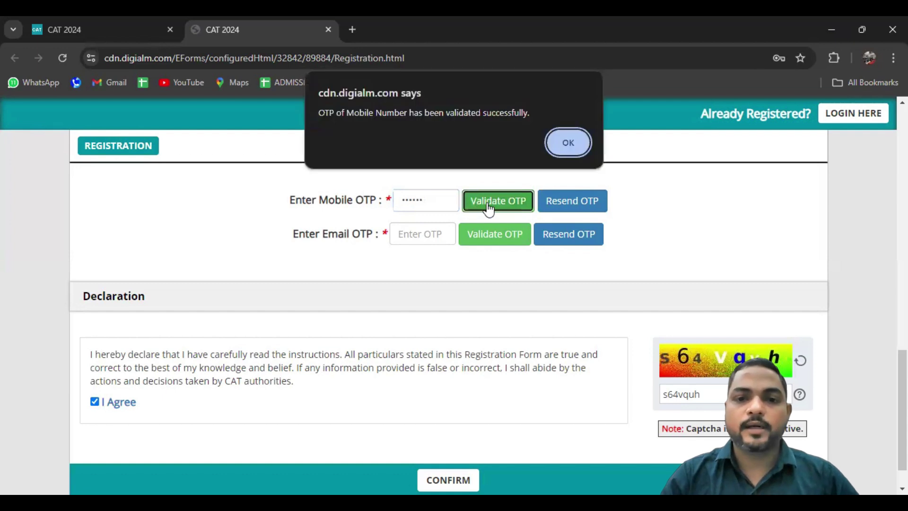
pyautogui.click(561, 150)
# Enter and validate the e-mail OTP
pyautogui.click(424, 206)
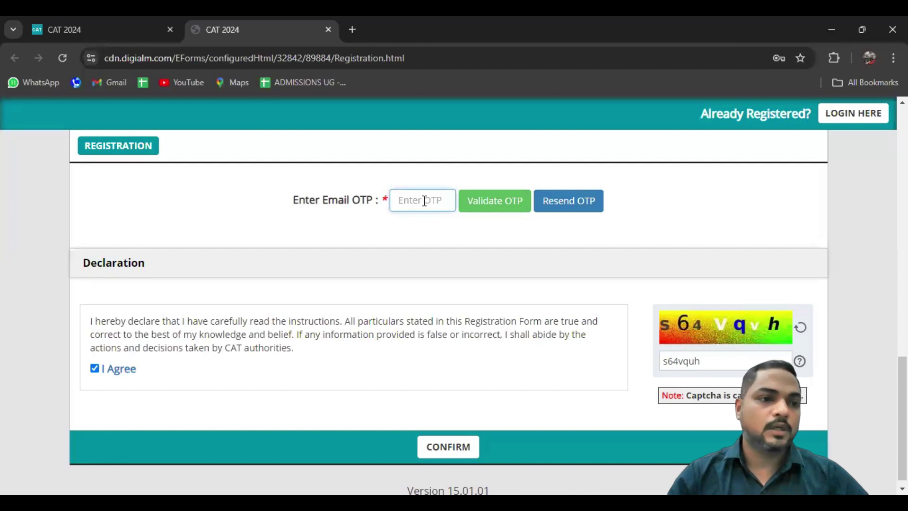
pyautogui.write('••••••')
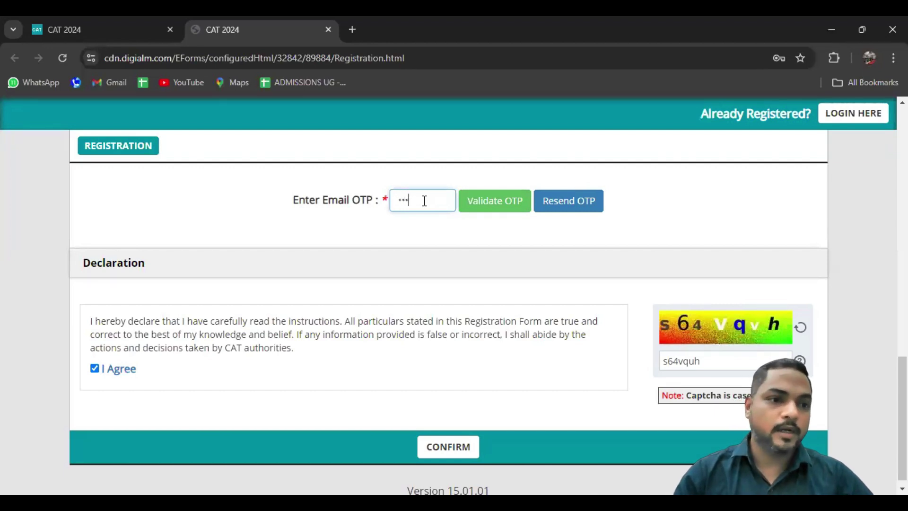
pyautogui.click(500, 202)
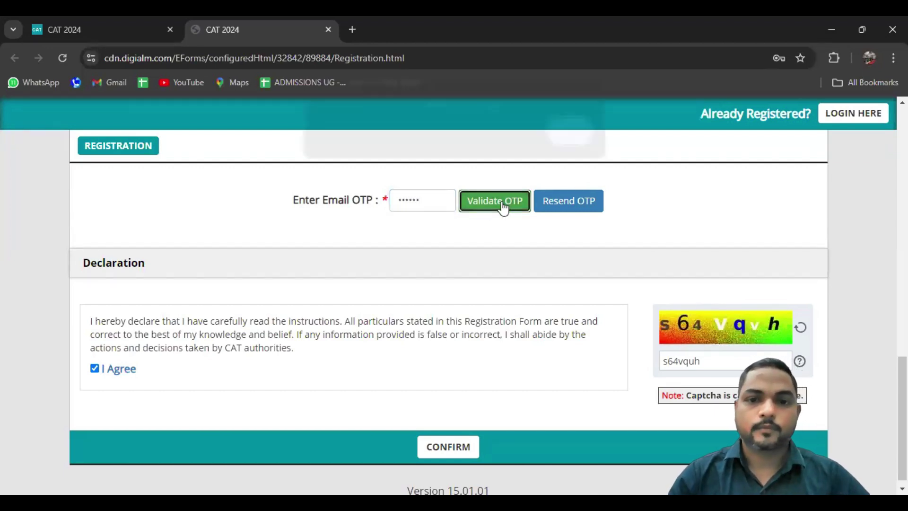
pyautogui.click(563, 139)
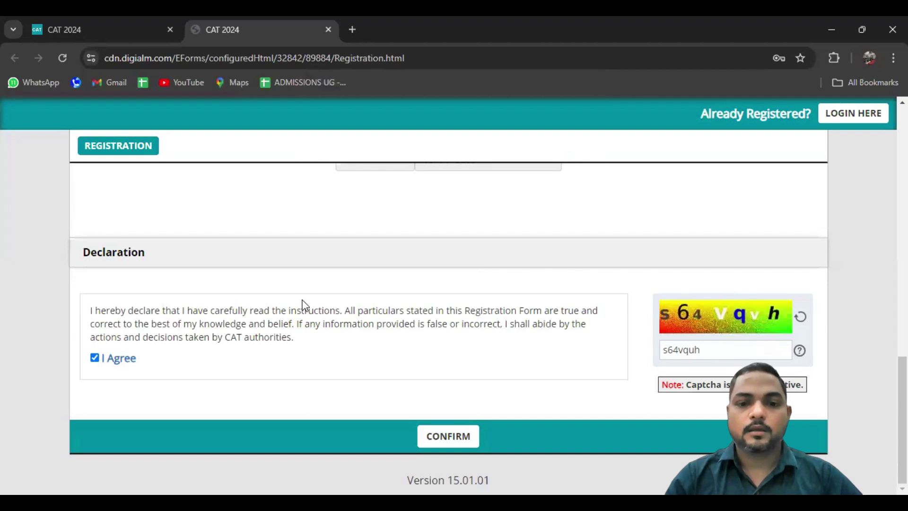
# Confirm the details and tick name, date of birth, e-mail, country and mobile as correct
pyautogui.click(449, 437)
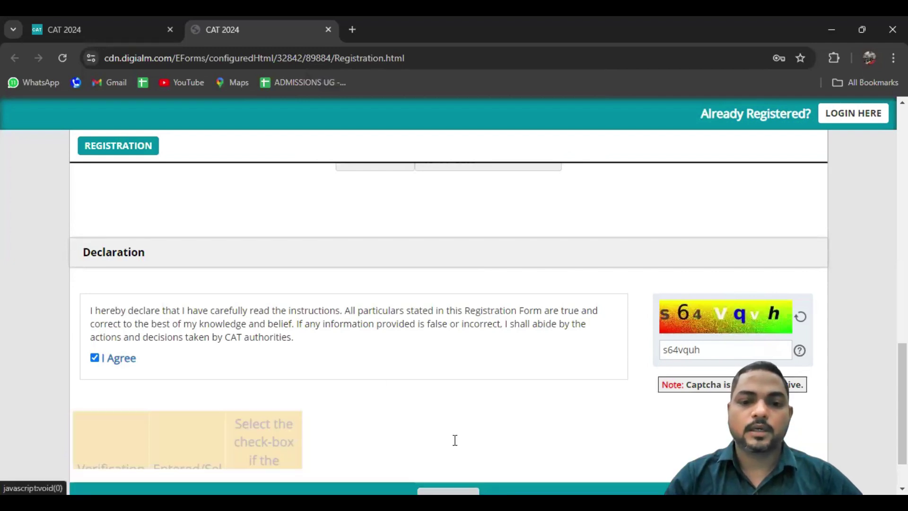
pyautogui.scroll(-4, 432, 388)
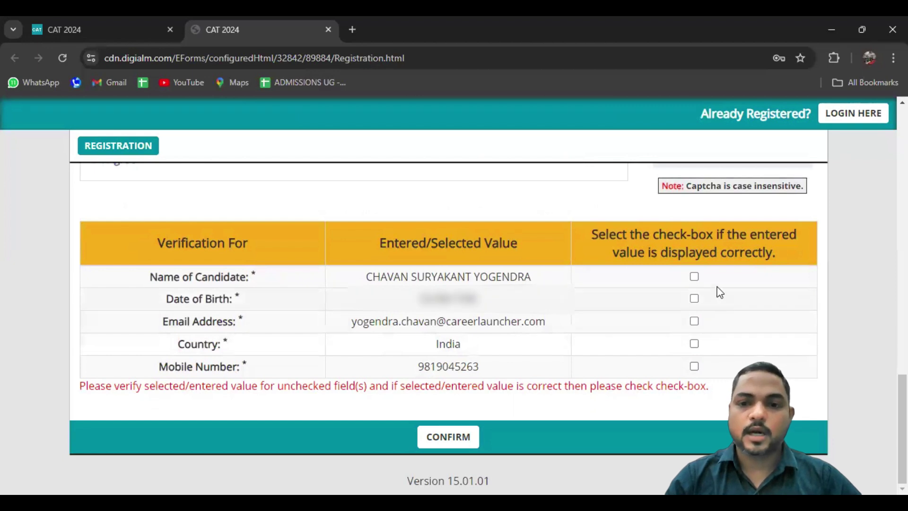
pyautogui.click(694, 276)
pyautogui.click(694, 300)
pyautogui.click(694, 322)
pyautogui.click(695, 345)
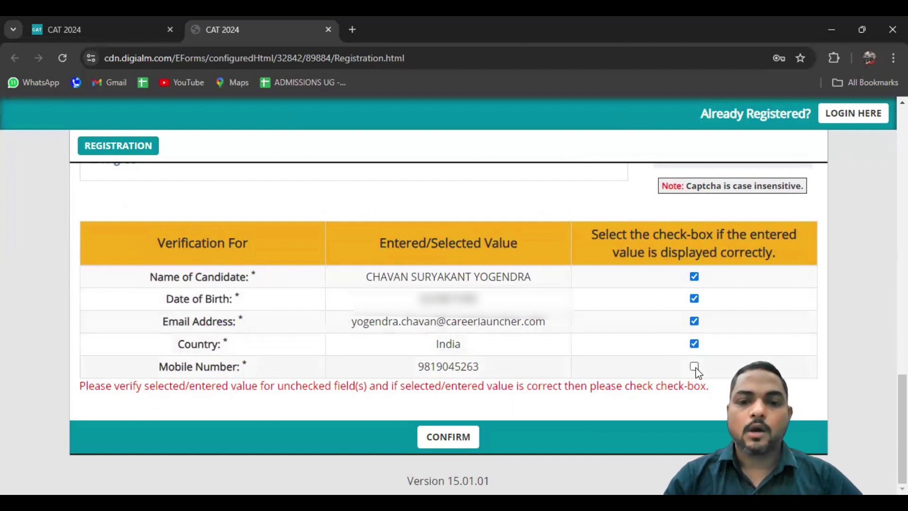
pyautogui.click(694, 367)
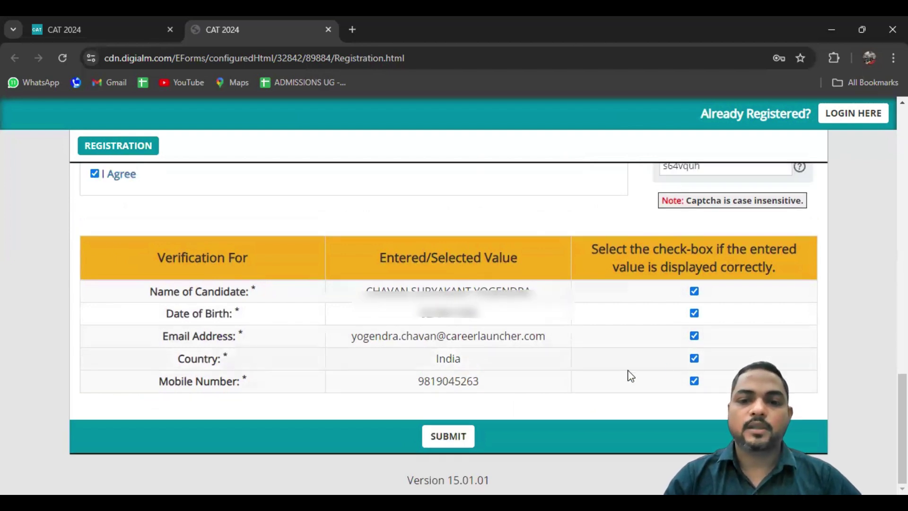
# Submit the registration, retyping the captcha after the wrong-captcha warning
pyautogui.click(455, 443)
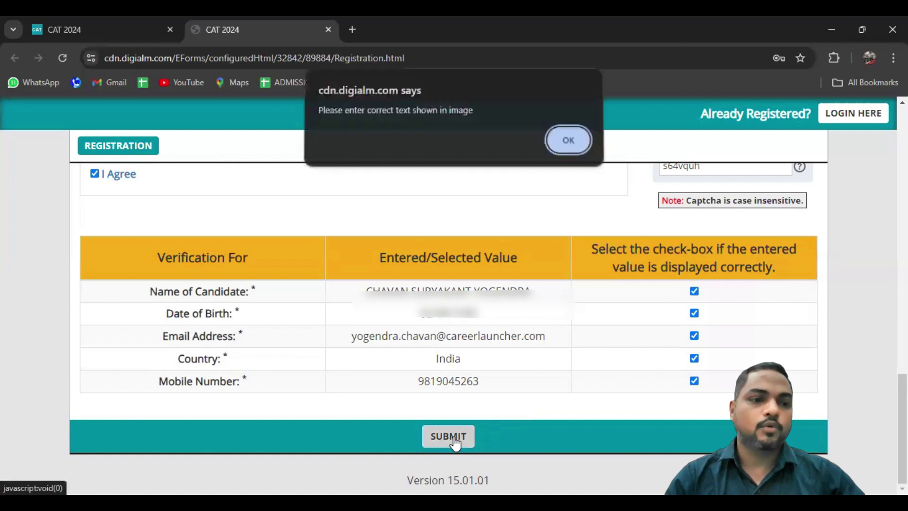
pyautogui.click(573, 137)
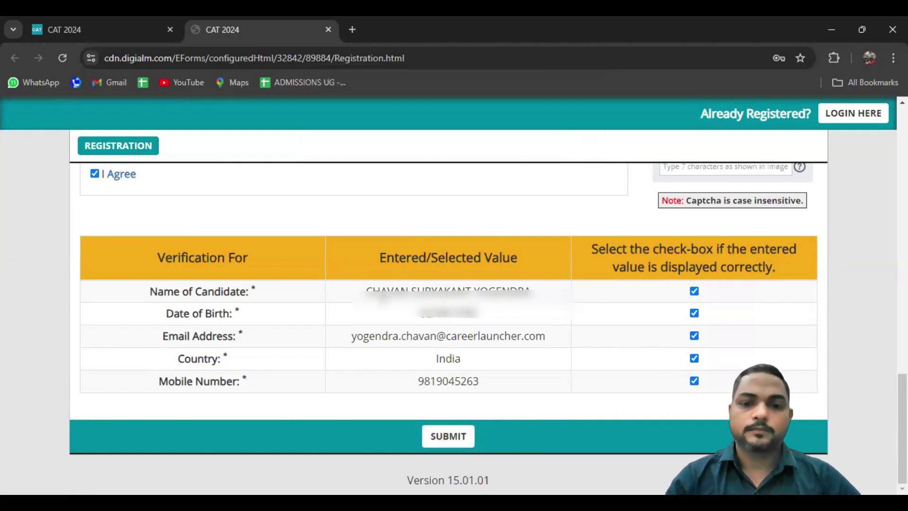
pyautogui.write('22n5db3')
pyautogui.click(459, 442)
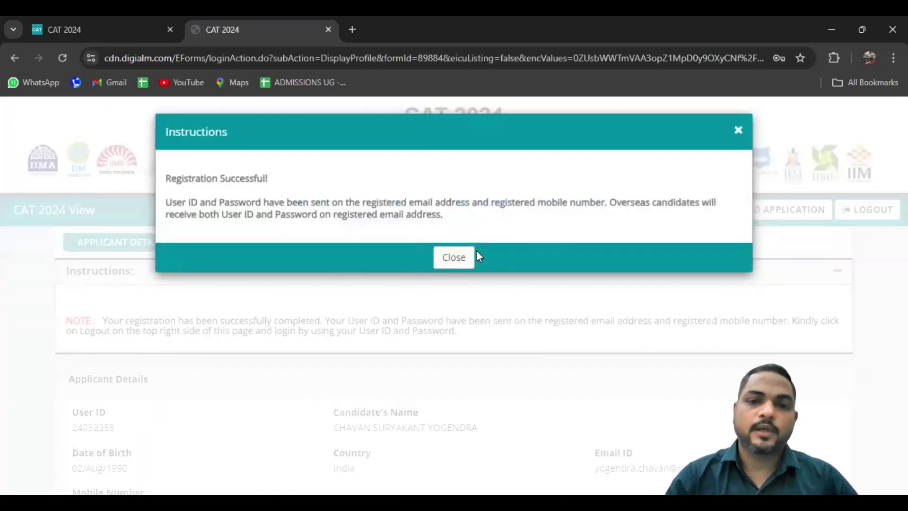
# Close the registration success message and go to the CAT 2024 application form
pyautogui.click(459, 256)
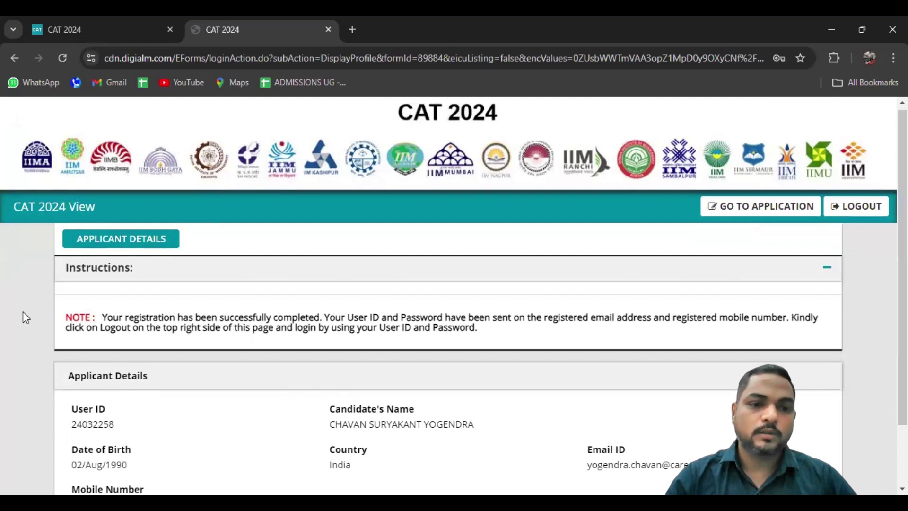
pyautogui.scroll(-2, 22, 314)
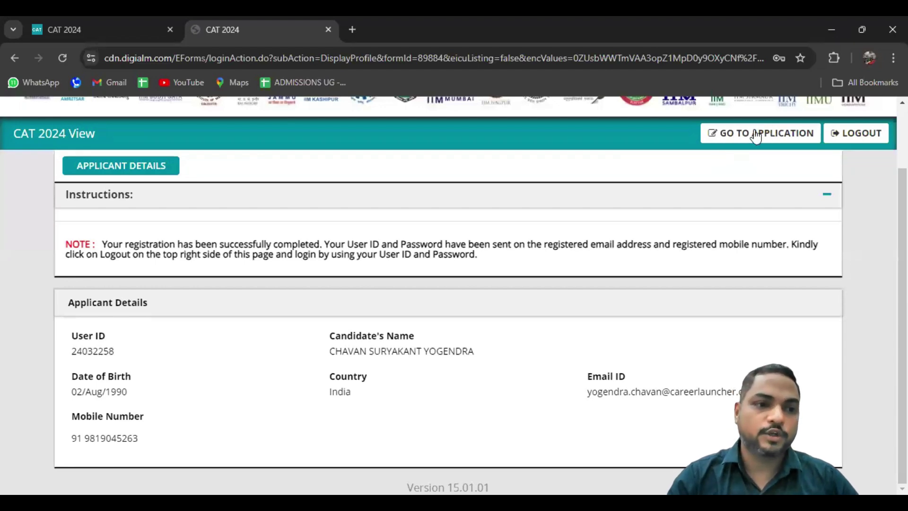
pyautogui.click(786, 134)
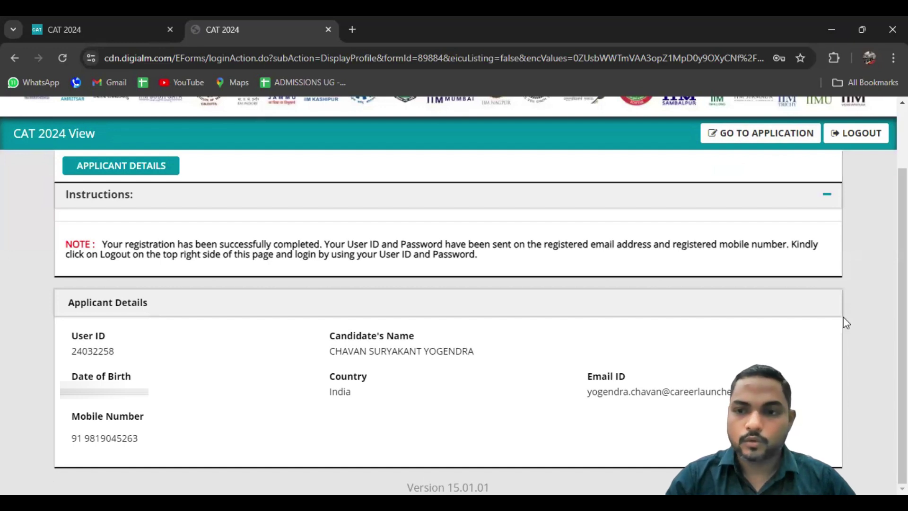
pyautogui.click(767, 138)
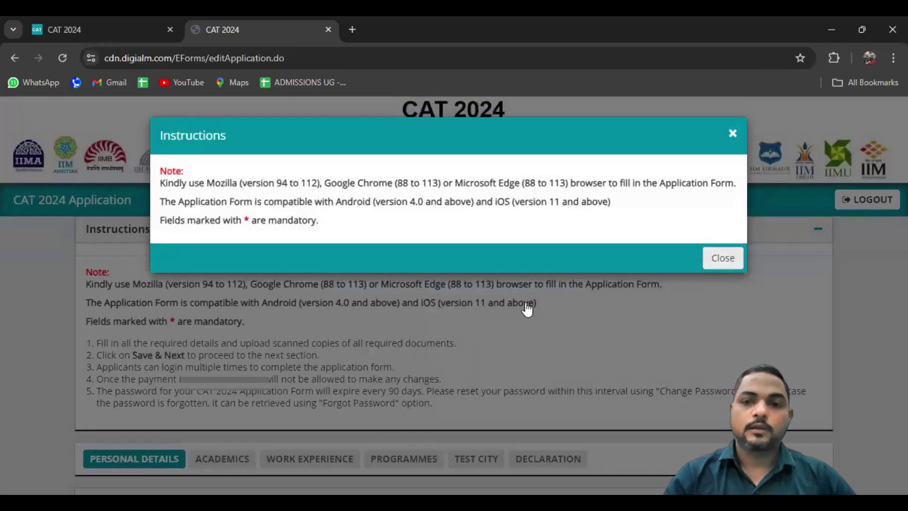
# Enter the candidate's first, middle and last names in the personal details
pyautogui.click(715, 257)
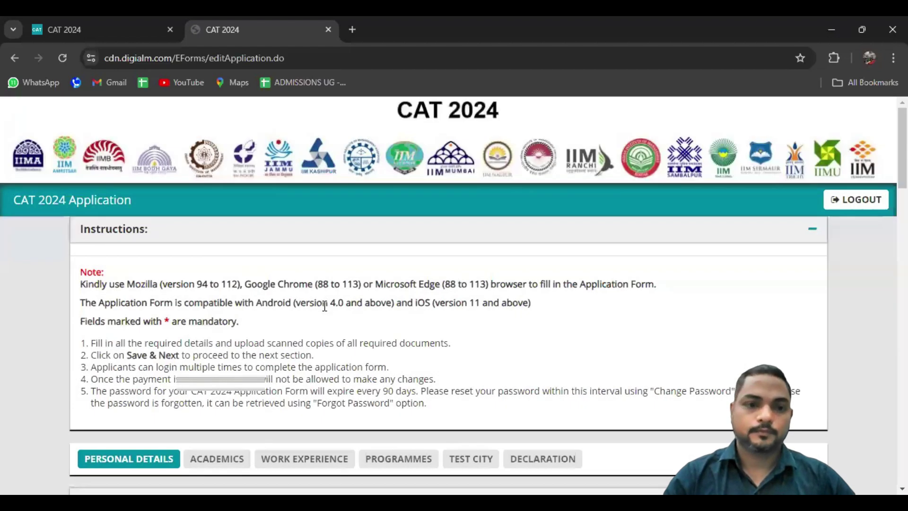
pyautogui.scroll(-2, 4, 301)
pyautogui.scroll(-4, 2, 302)
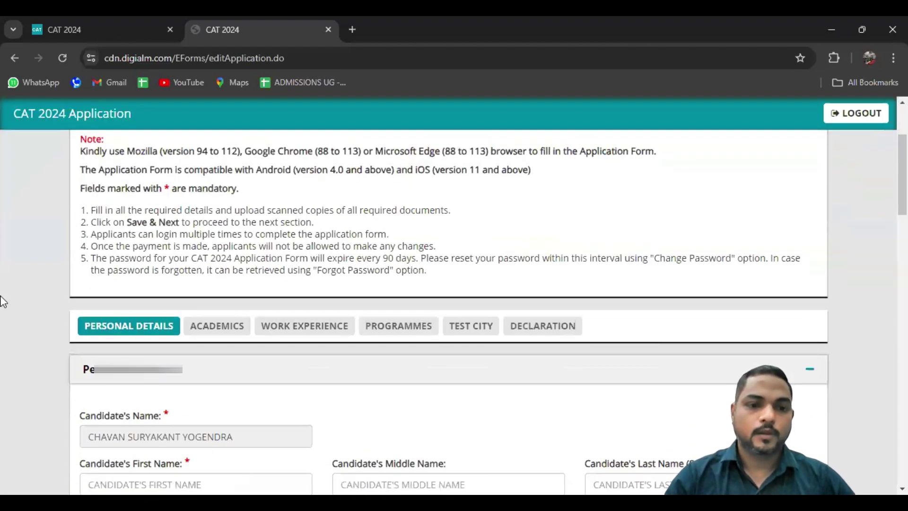
pyautogui.scroll(-1, 18, 302)
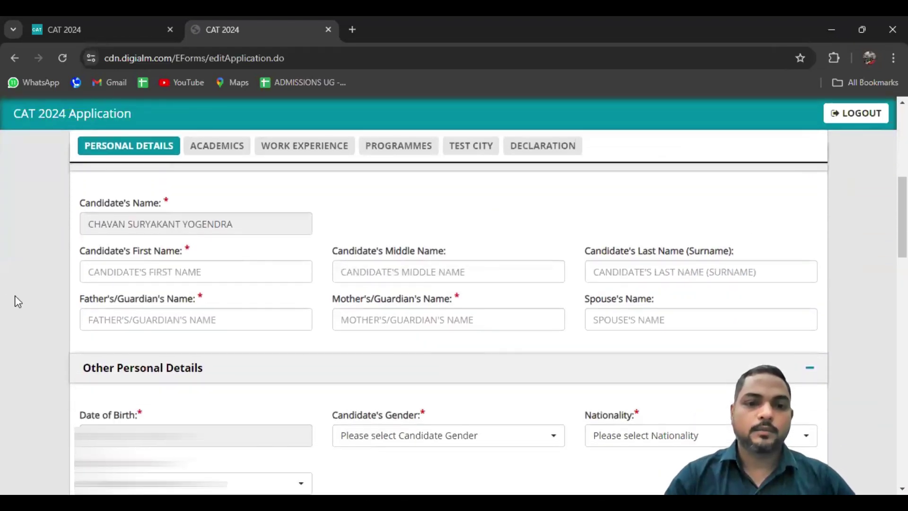
pyautogui.click(124, 273)
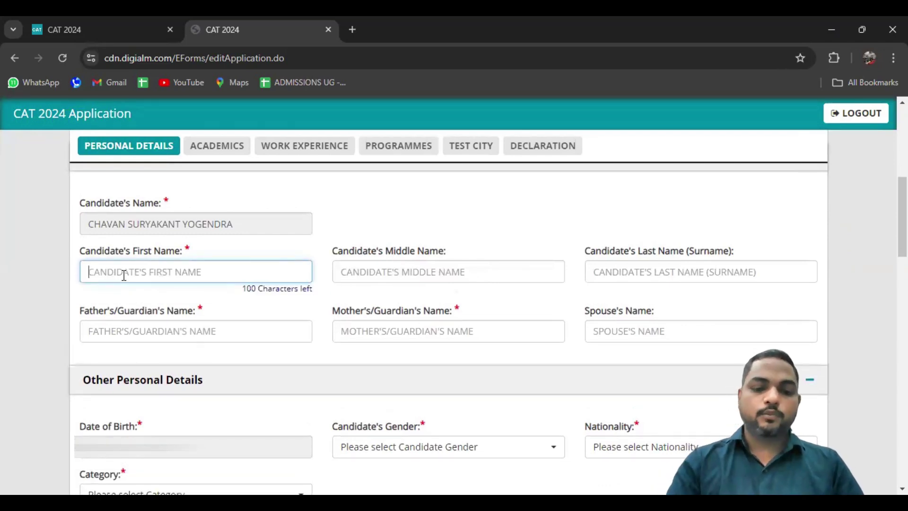
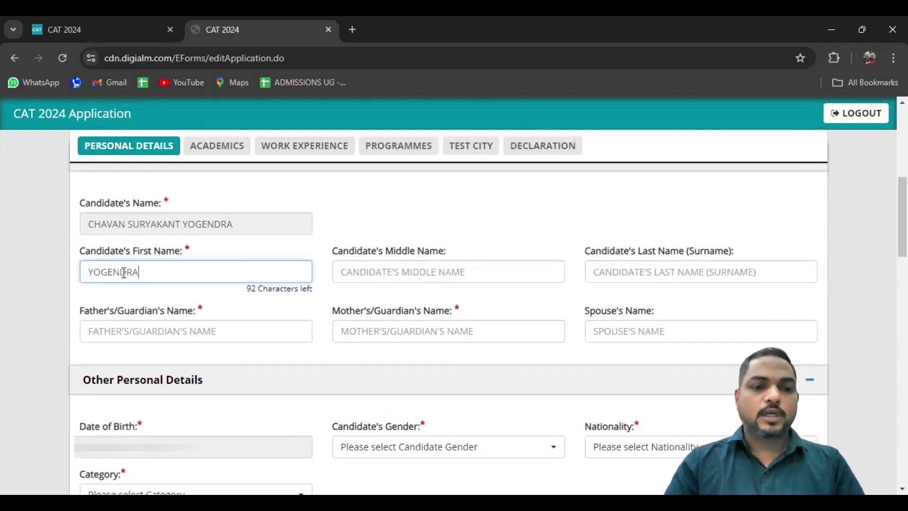
pyautogui.press('Tab')
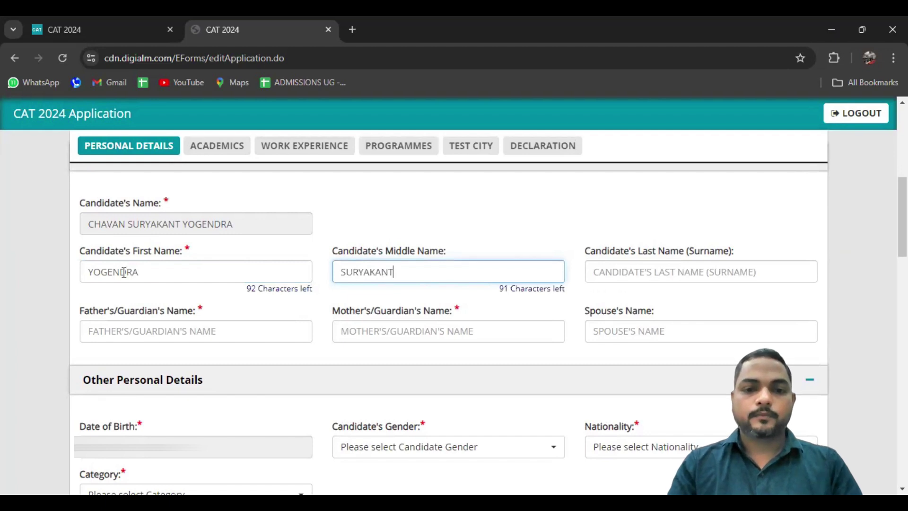
pyautogui.press('Tab')
# Fill in the father's/guardian's and mother's/guardian's names, leaving Spouse's Name blank
pyautogui.press('Tab')
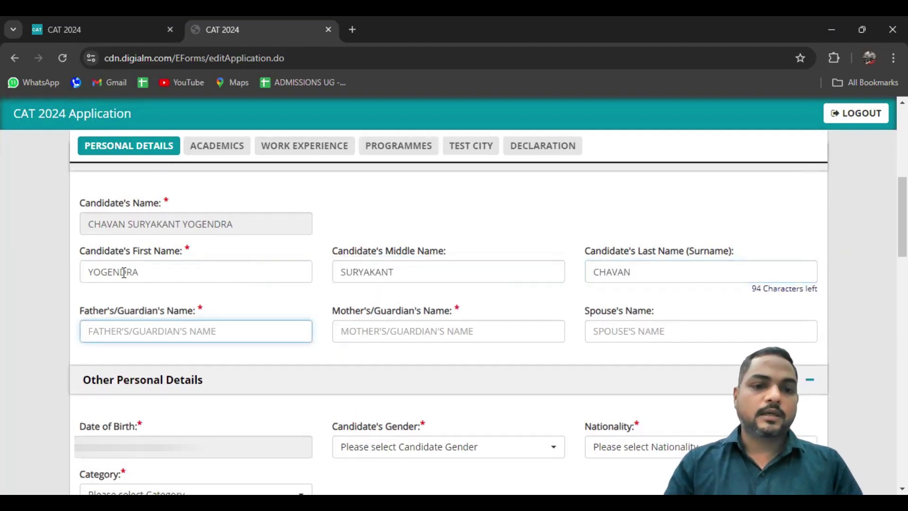
pyautogui.write('SURYAKANT')
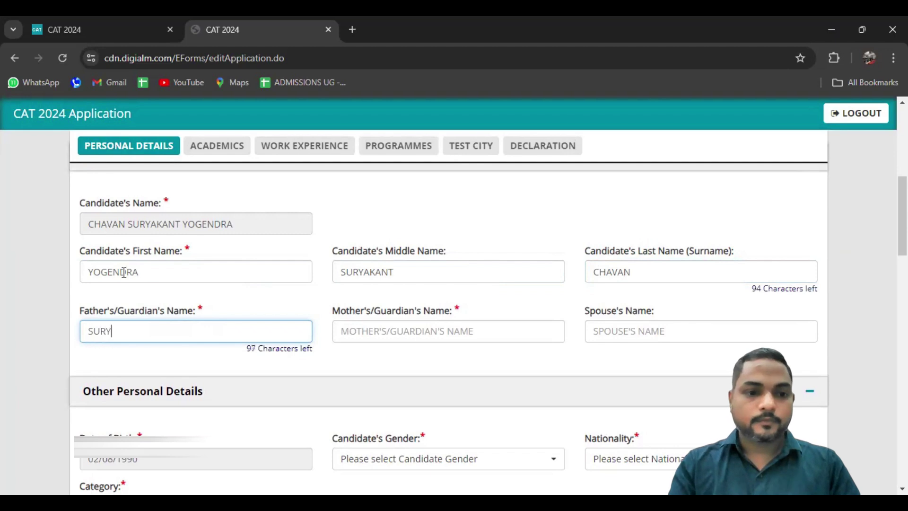
pyautogui.press('Tab')
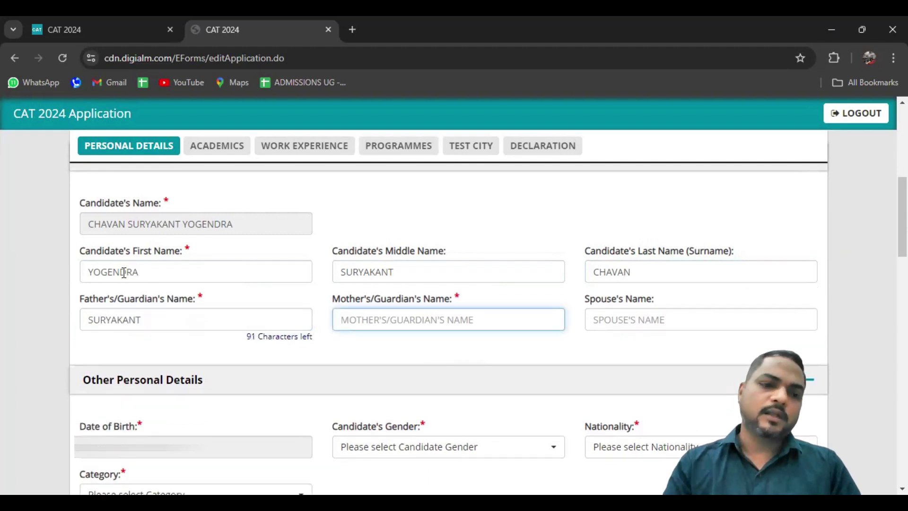
pyautogui.hotkey('ctrl', 'v')
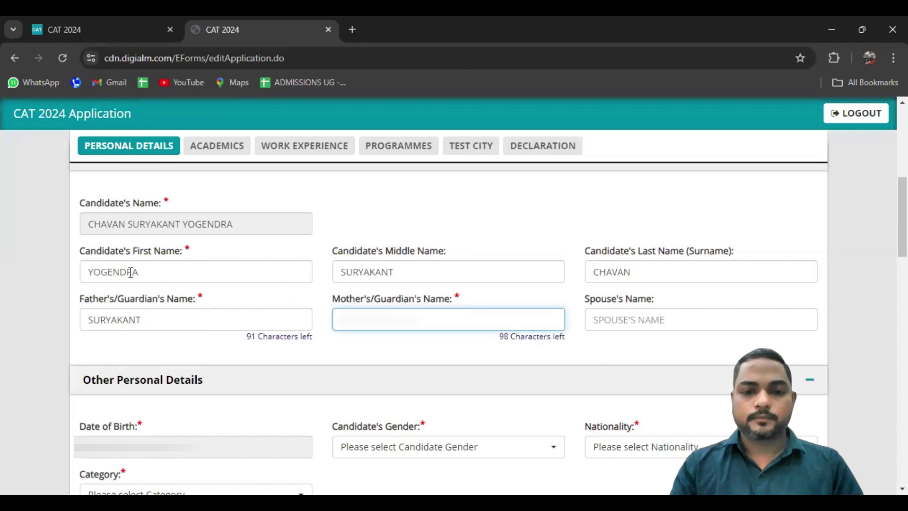
pyautogui.press('Tab')
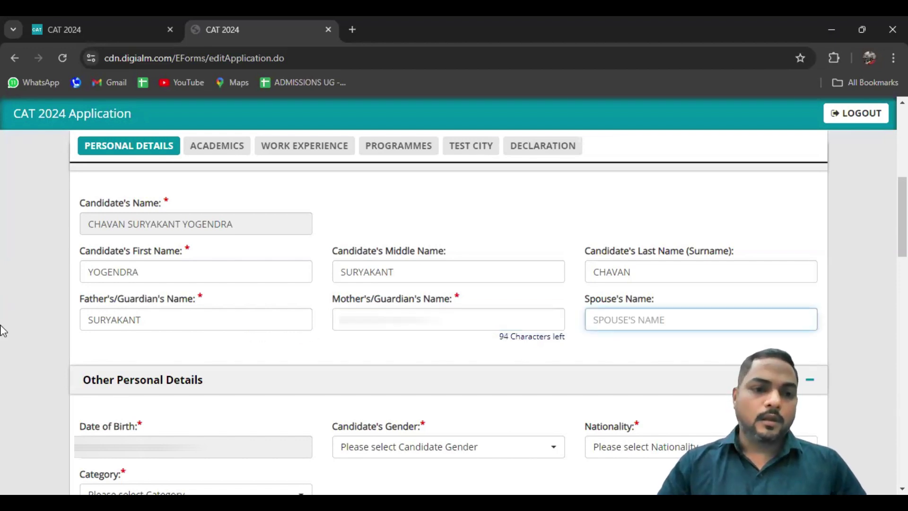
pyautogui.click(26, 333)
# Set gender Male, nationality Indian, and category General then EWS
pyautogui.scroll(-3, 26, 334)
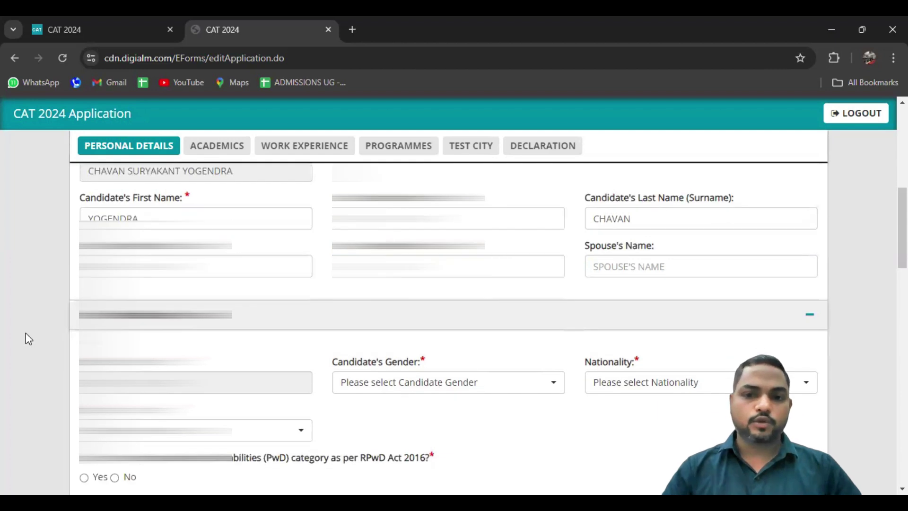
pyautogui.scroll(-1, 26, 333)
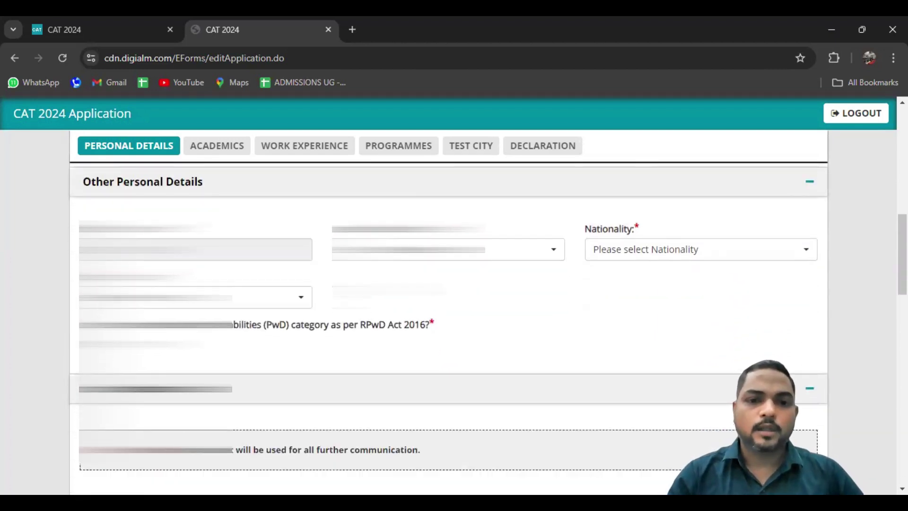
pyautogui.click(421, 255)
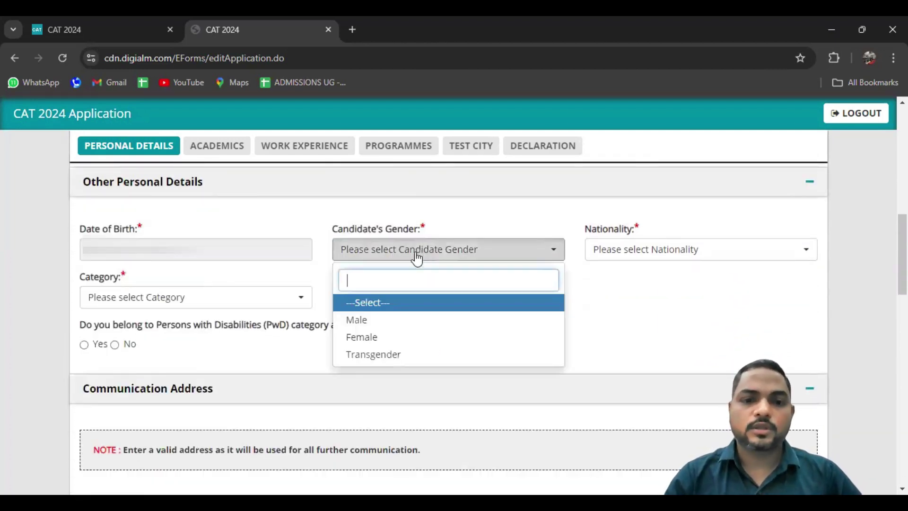
pyautogui.click(360, 323)
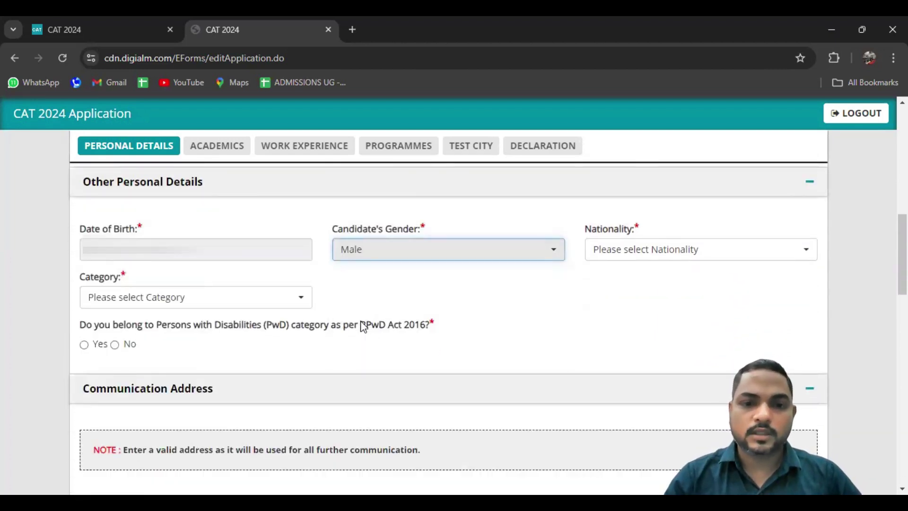
pyautogui.click(640, 253)
pyautogui.click(613, 322)
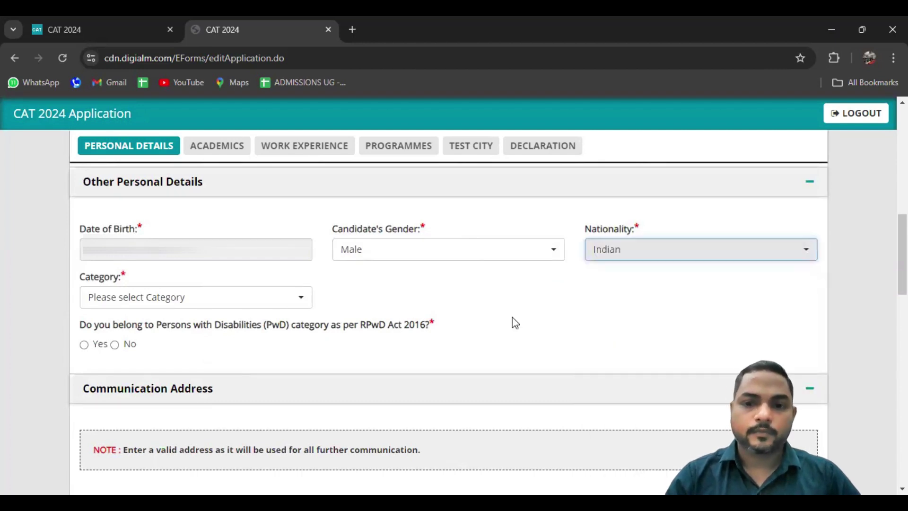
pyautogui.click(156, 308)
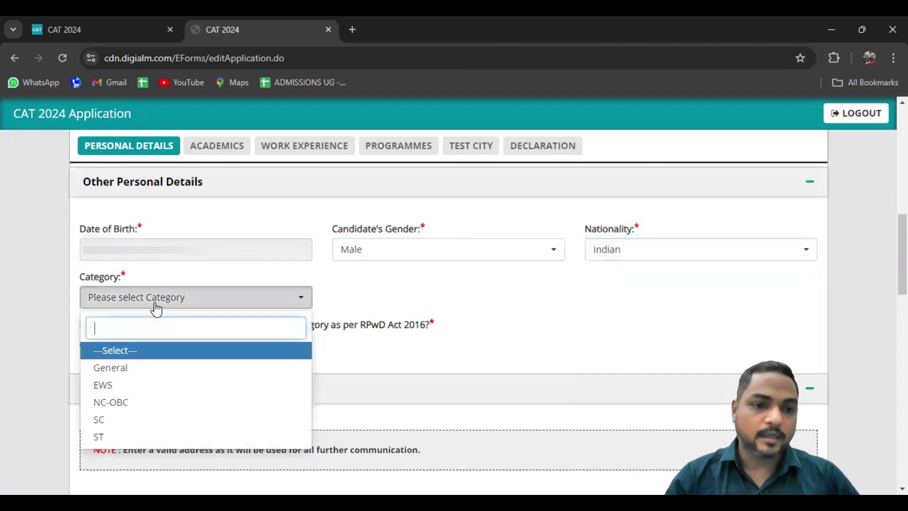
pyautogui.click(132, 372)
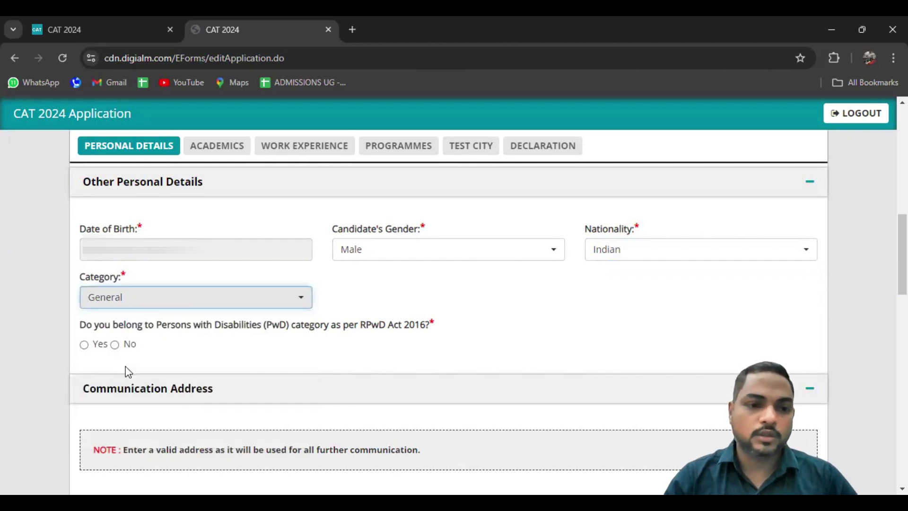
pyautogui.click(152, 309)
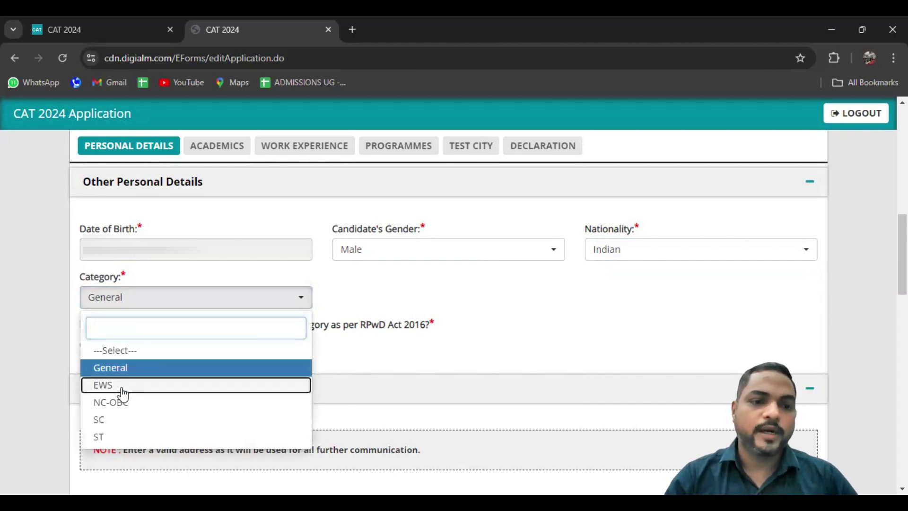
pyautogui.click(121, 389)
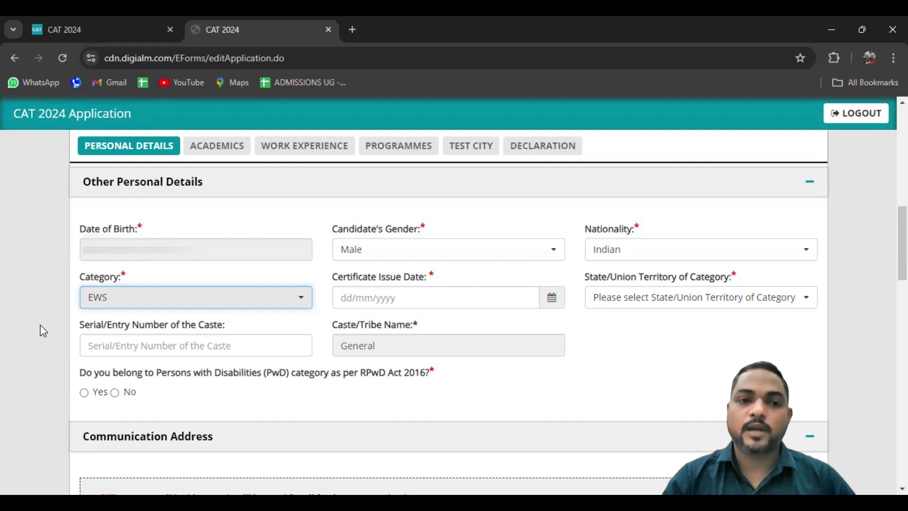
# Inspect the EWS certificate issue date, state list and caste fields without filling them
pyautogui.click(420, 295)
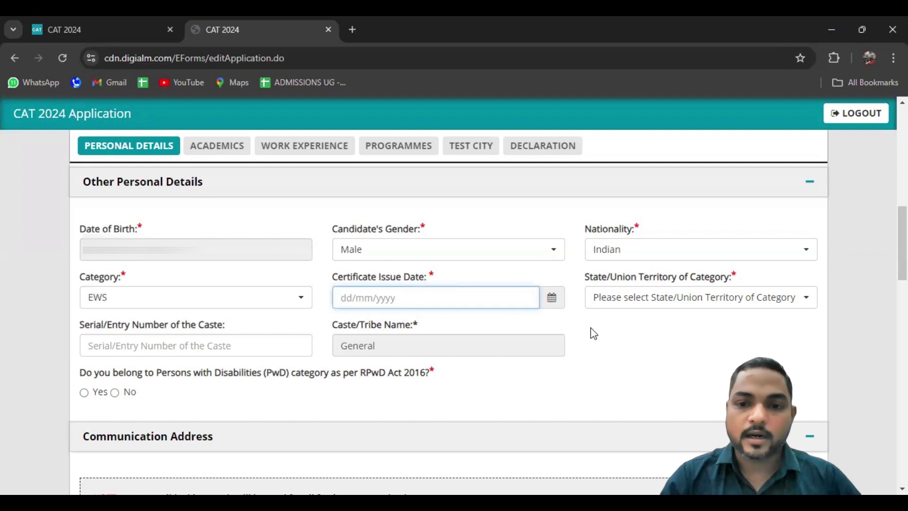
pyautogui.click(658, 305)
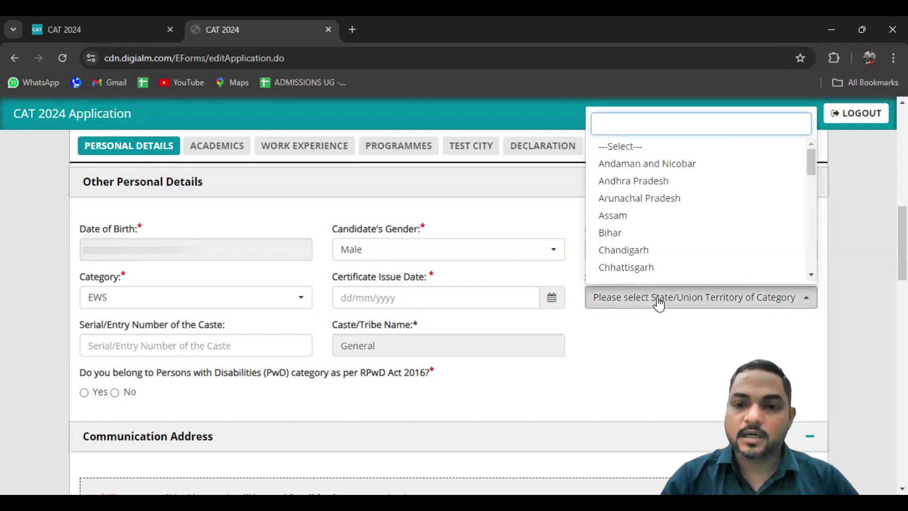
pyautogui.click(658, 304)
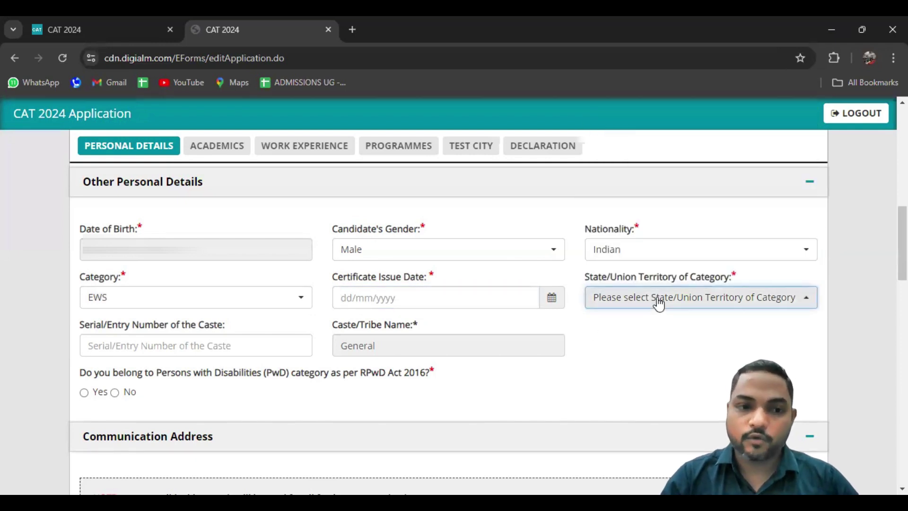
pyautogui.click(204, 346)
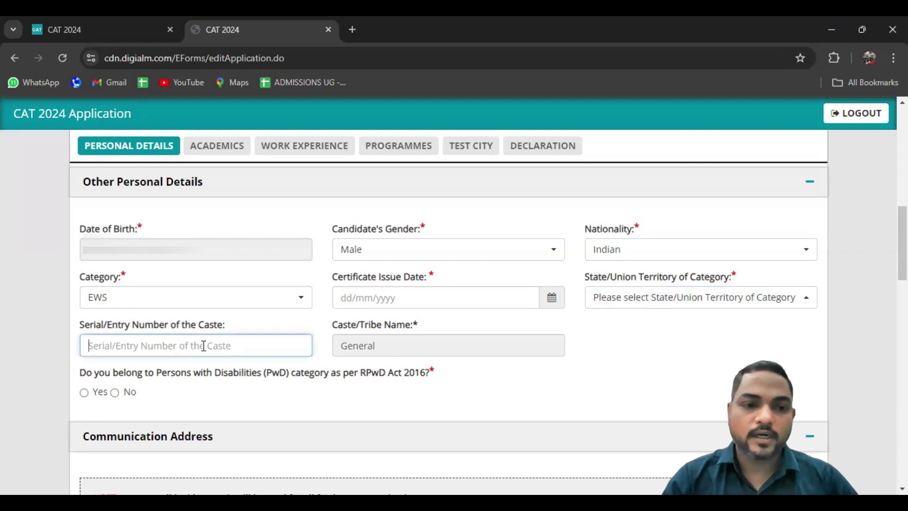
pyautogui.click(375, 346)
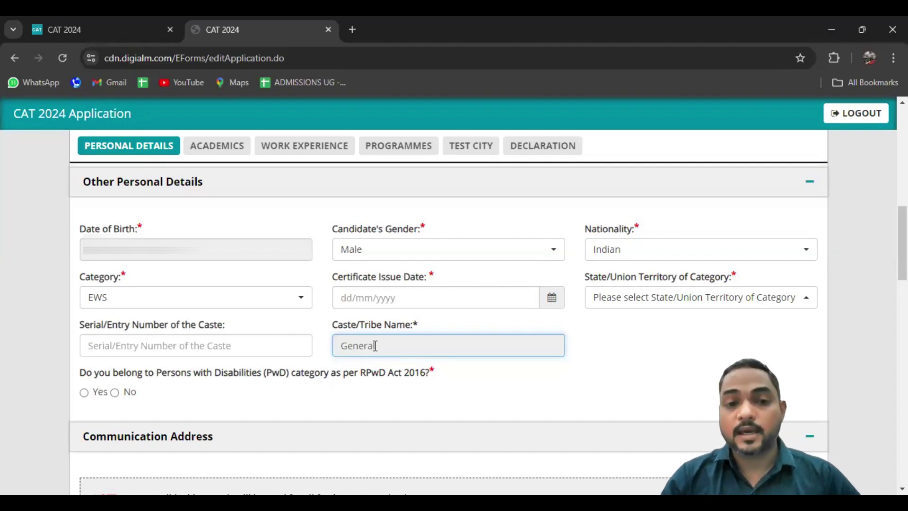
# Cycle the category through NC-OBC, SC and ST, then set it back to General
pyautogui.click(251, 300)
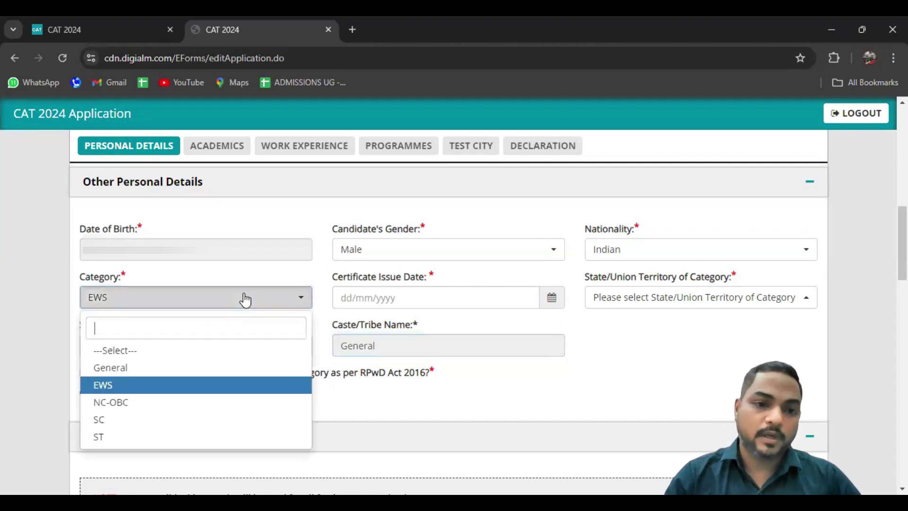
pyautogui.click(133, 406)
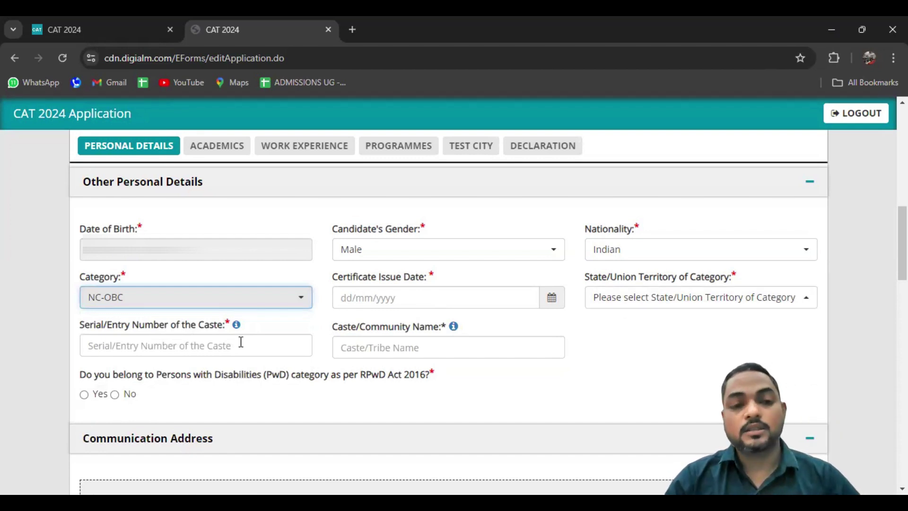
pyautogui.click(391, 354)
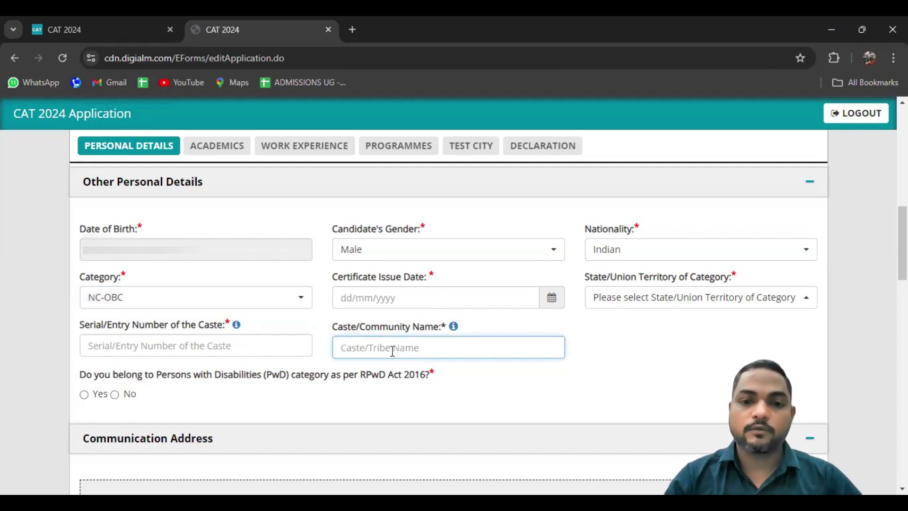
pyautogui.click(191, 297)
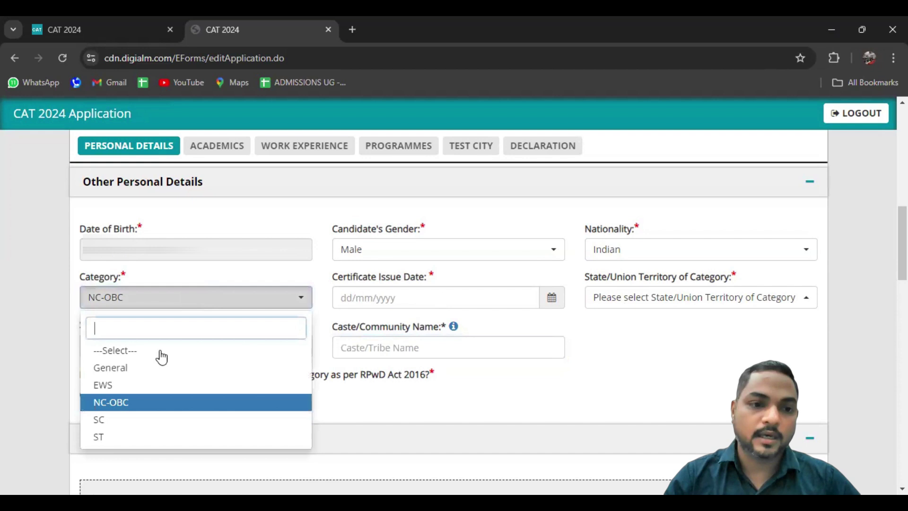
pyautogui.click(112, 422)
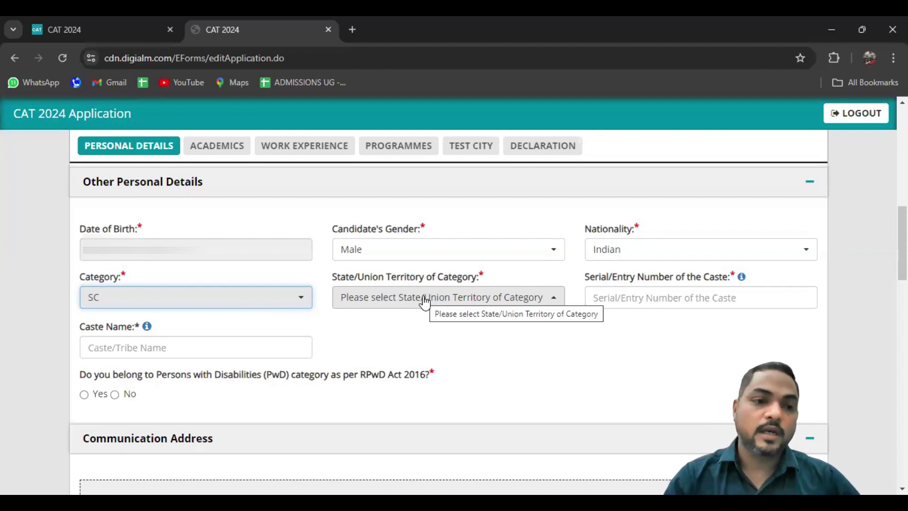
pyautogui.click(180, 303)
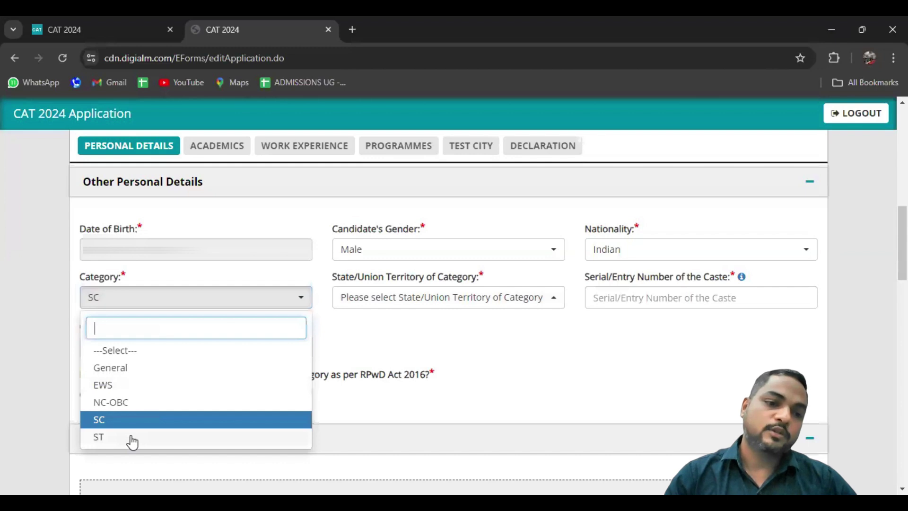
pyautogui.click(132, 437)
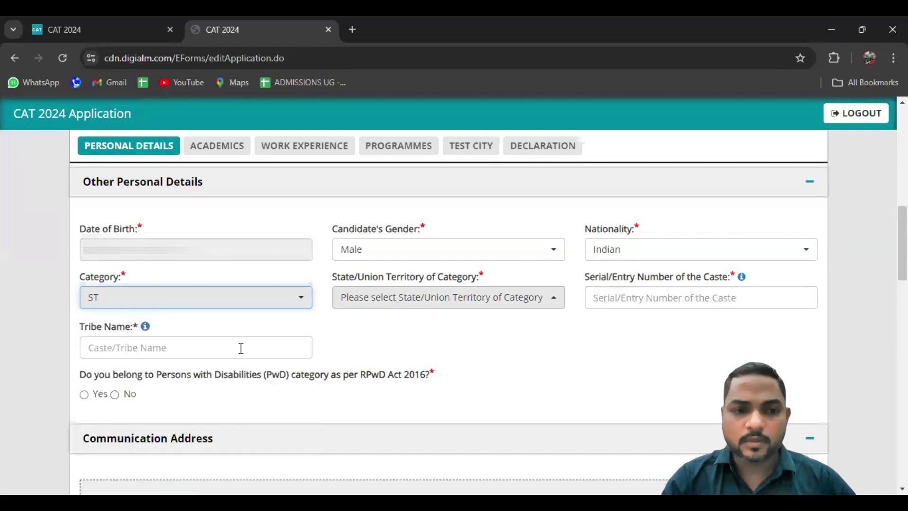
pyautogui.click(186, 302)
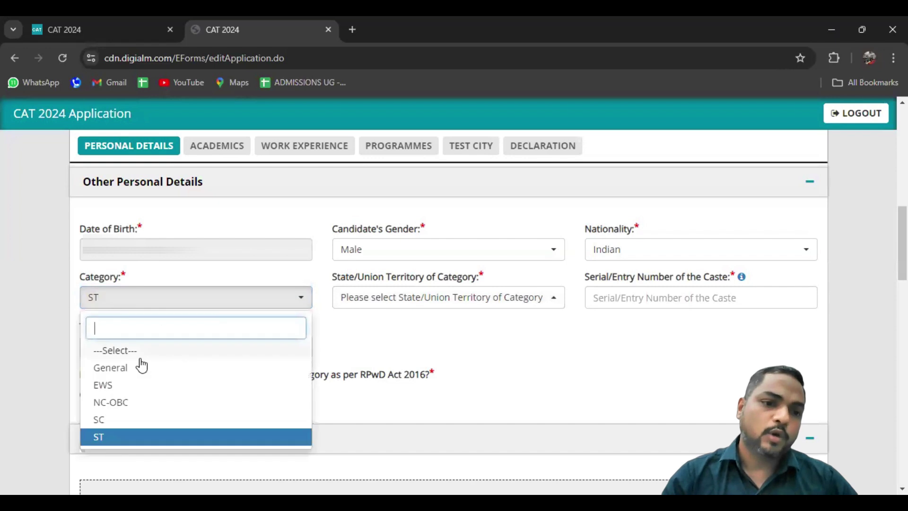
pyautogui.click(130, 370)
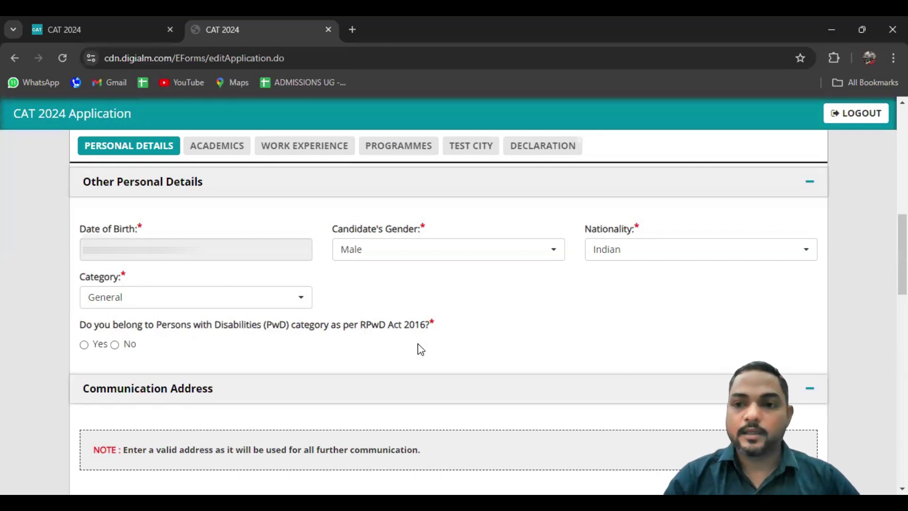
# Answer Yes to PwD and browse the measurability and PwD category lists without choosing
pyautogui.click(85, 344)
pyautogui.scroll(-1, 44, 353)
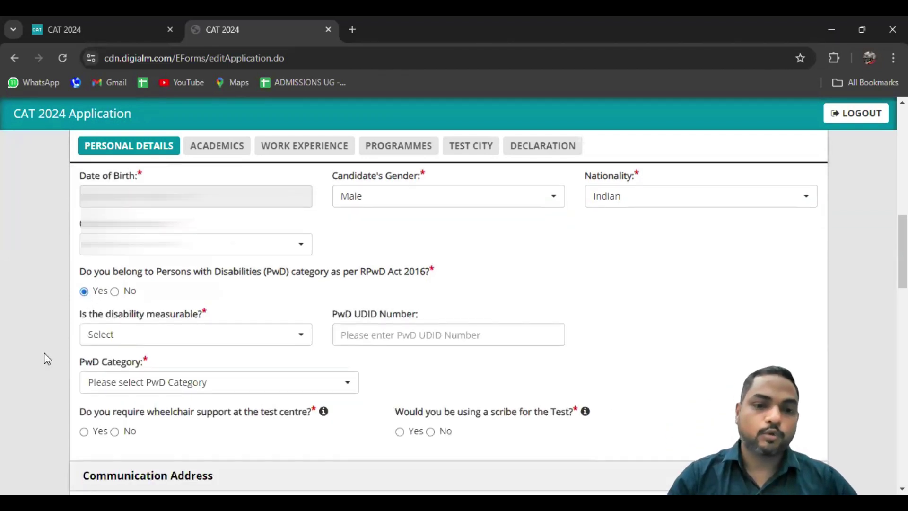
pyautogui.click(132, 340)
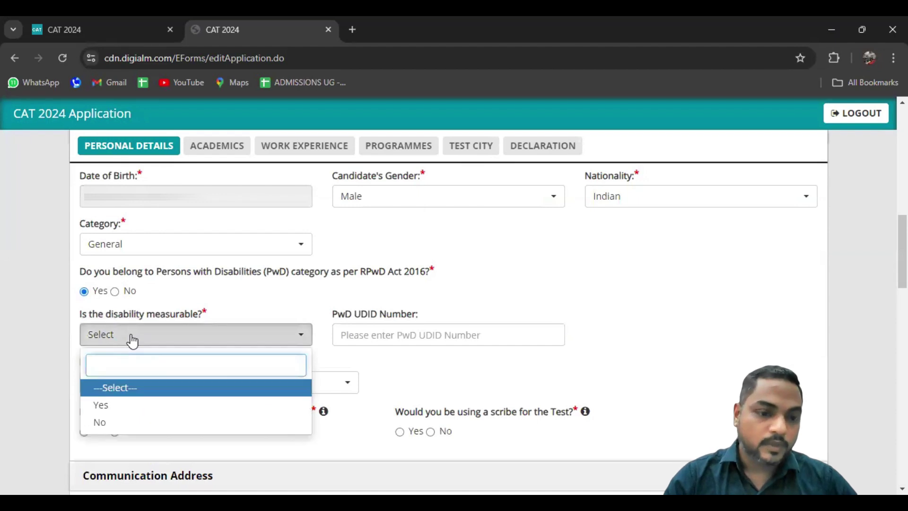
pyautogui.click(131, 341)
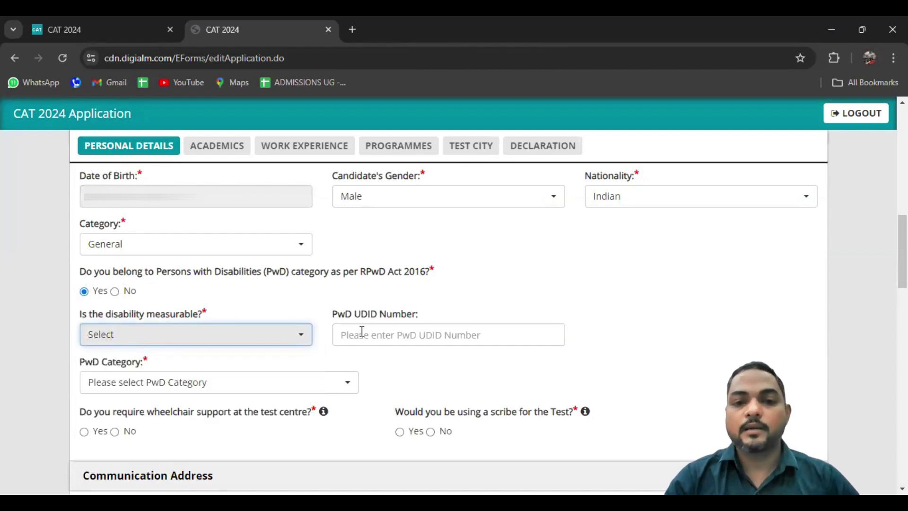
pyautogui.click(240, 389)
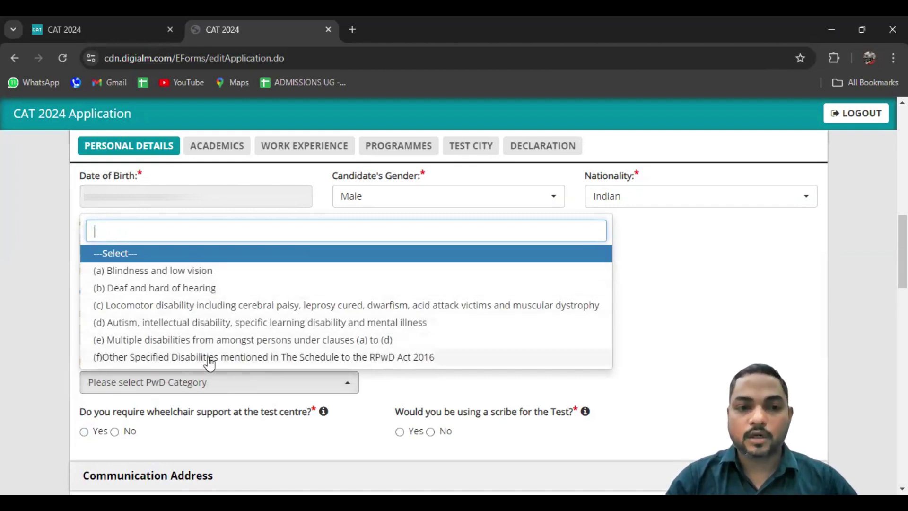
pyautogui.click(10, 362)
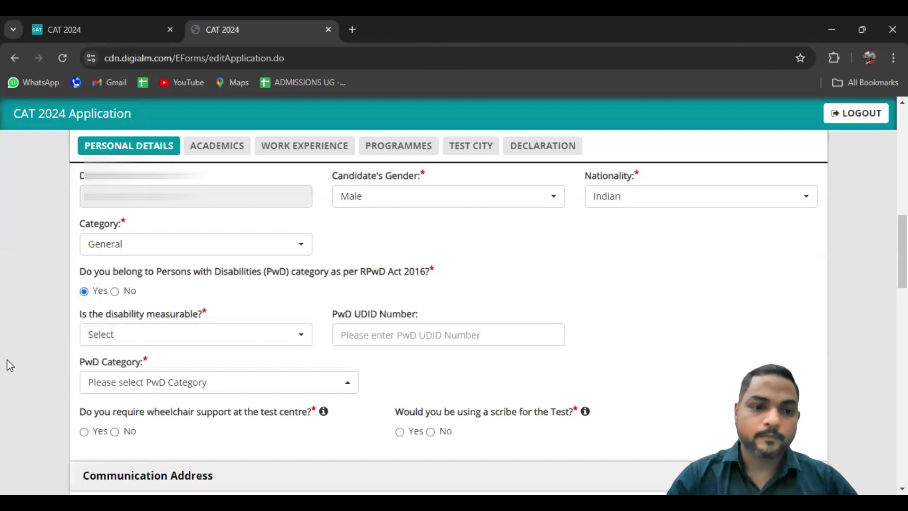
pyautogui.scroll(-1, 9, 365)
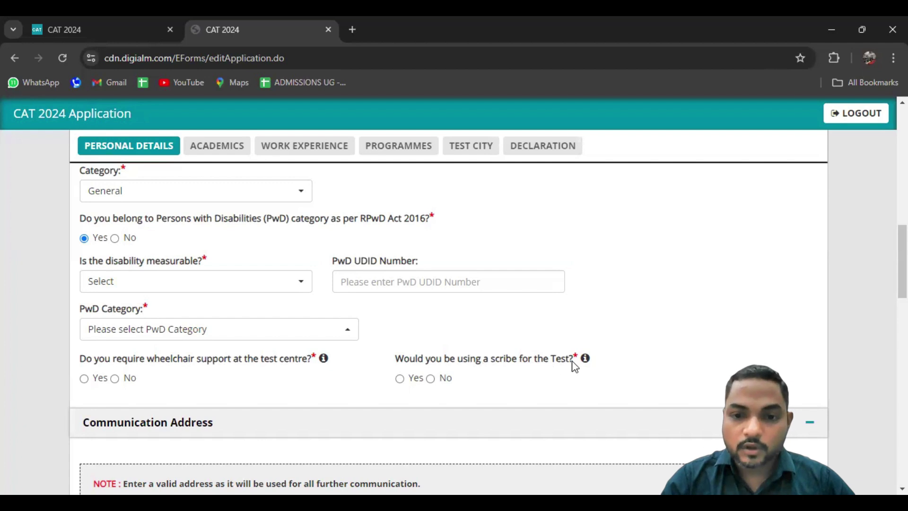
# Choose to use a scribe, then switch the PwD answer to No and back to Yes
pyautogui.moveTo(585, 360)
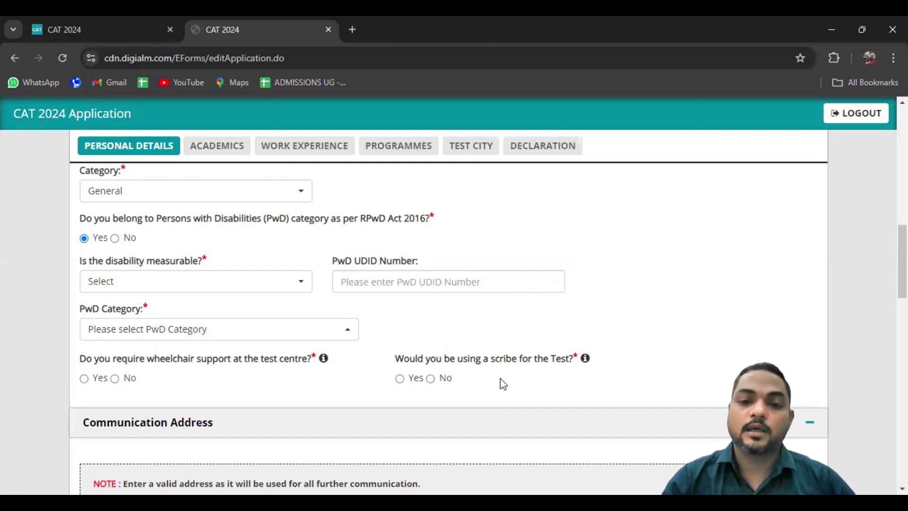
pyautogui.click(400, 379)
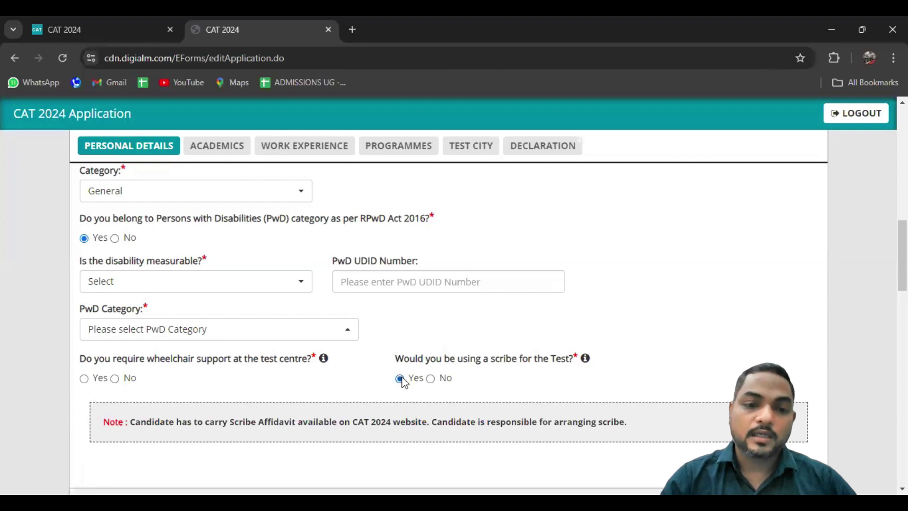
pyautogui.scroll(-2, 512, 366)
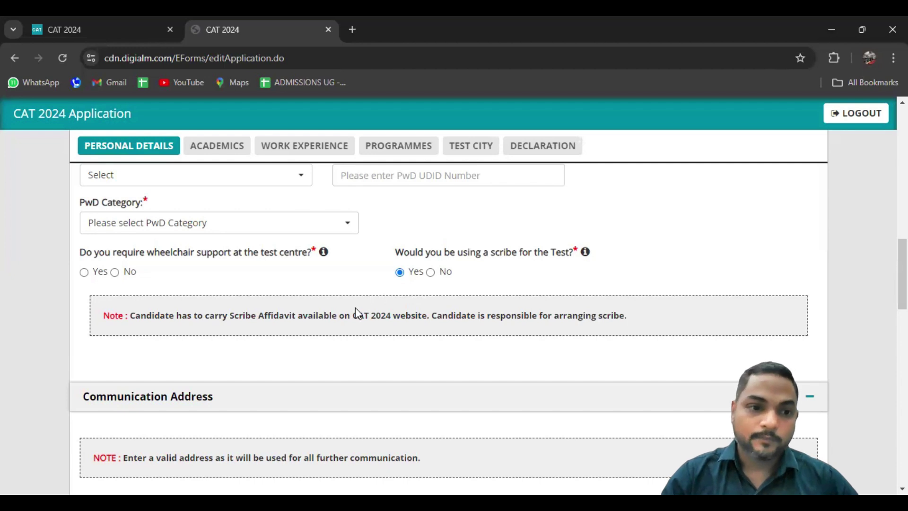
pyautogui.scroll(1, 357, 311)
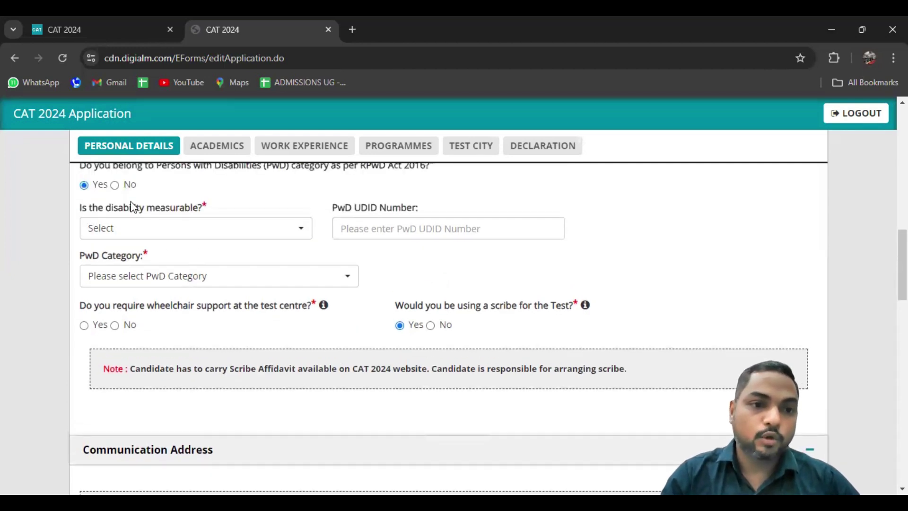
pyautogui.click(115, 184)
pyautogui.press('Left')
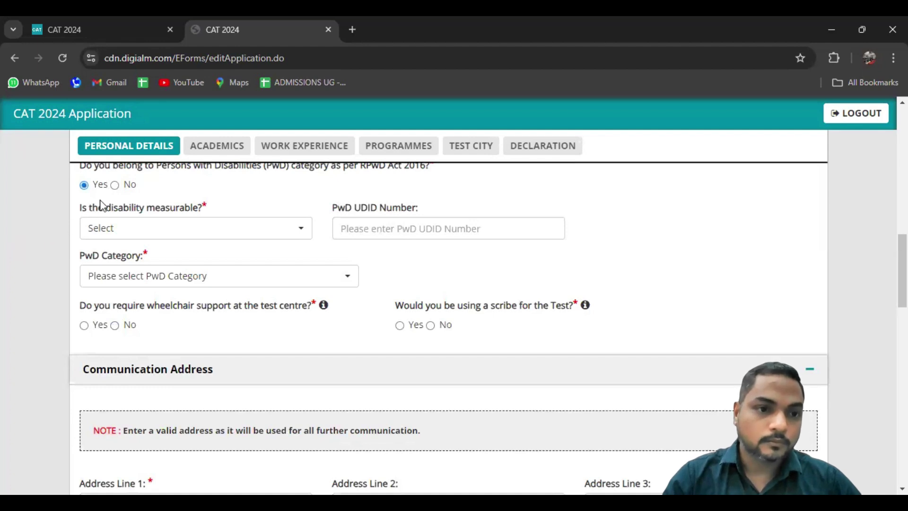
# Answer No to PwD and enter the three communication address lines
pyautogui.click(116, 186)
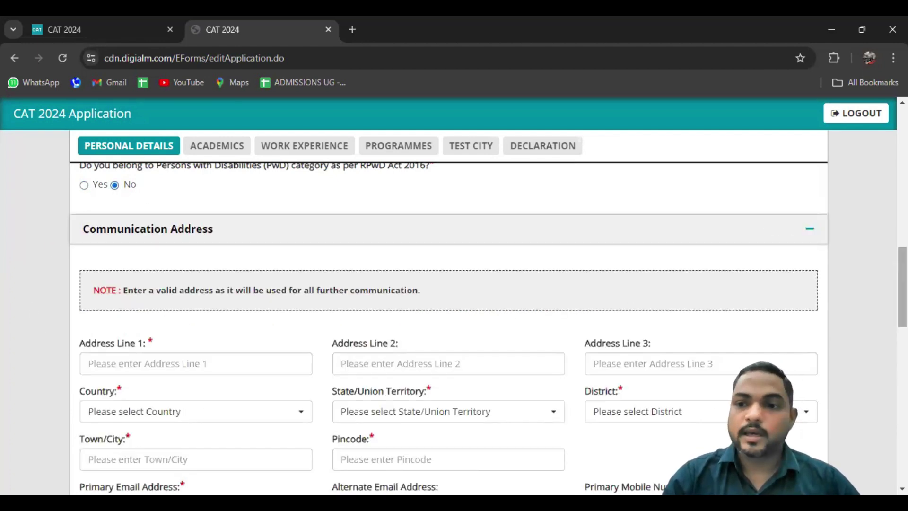
pyautogui.scroll(-1, 902, 289)
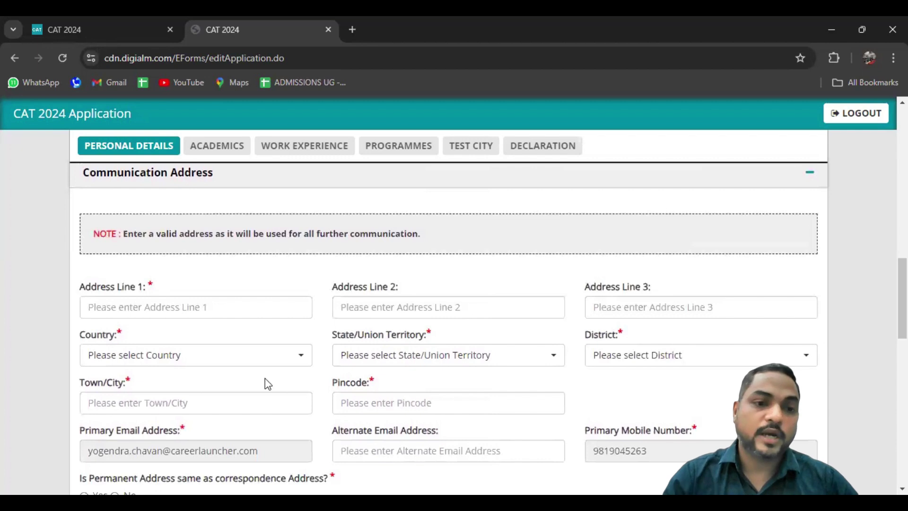
pyautogui.click(174, 314)
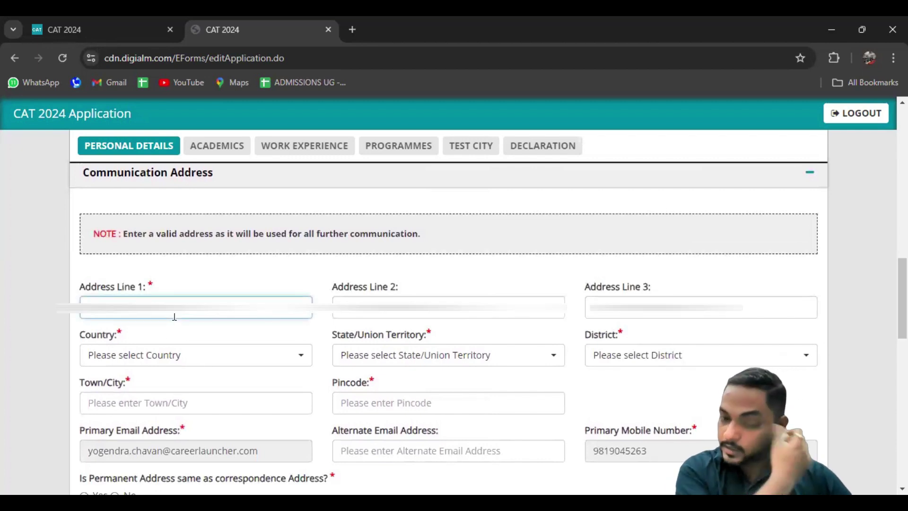
pyautogui.write('ANDHE')
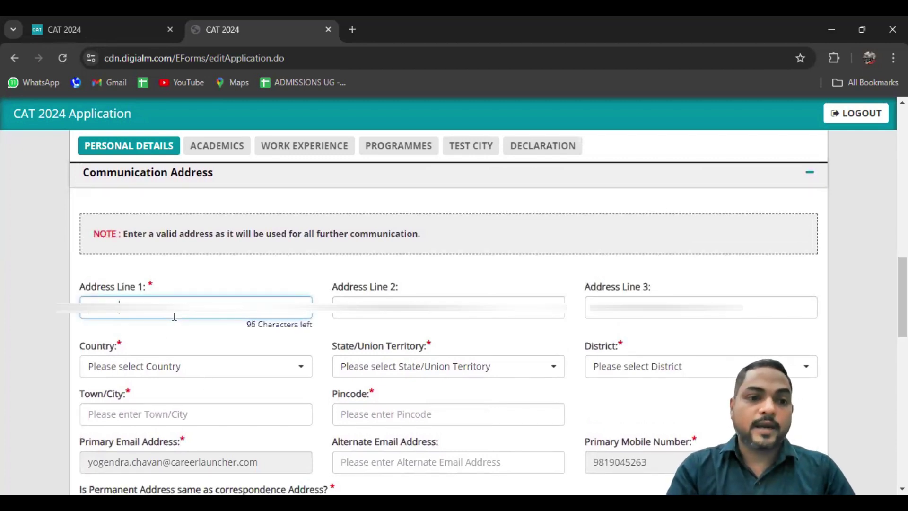
pyautogui.write('••••••••••••••••••••••')
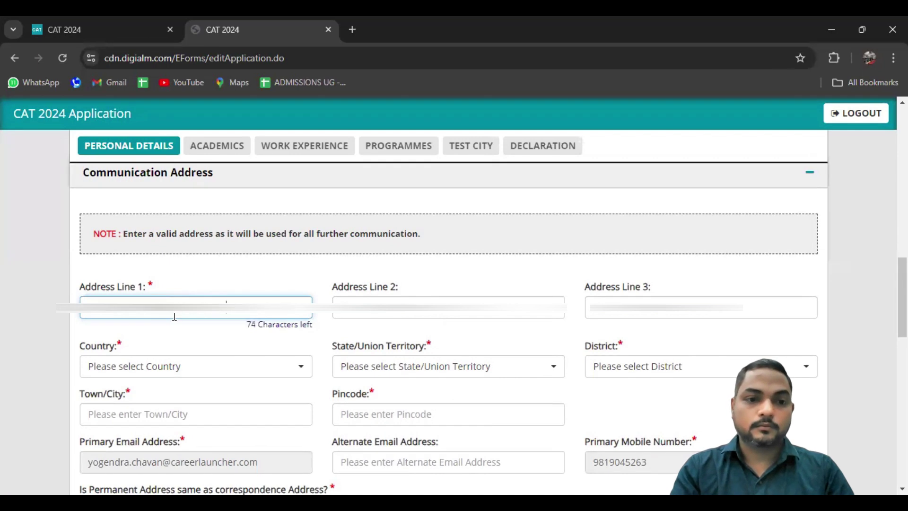
pyautogui.press('Tab')
pyautogui.write('•••••••••••••••••••••••')
pyautogui.press('Tab')
pyautogui.write('••••••••••••••••••••••••••••')
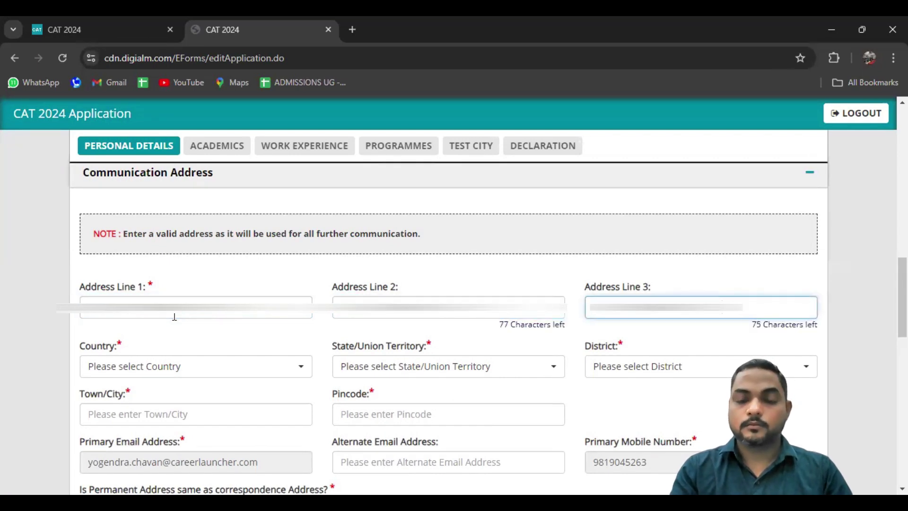
# Set country India, state Maharashtra and district Mumbai Suburban for the address
pyautogui.click(124, 366)
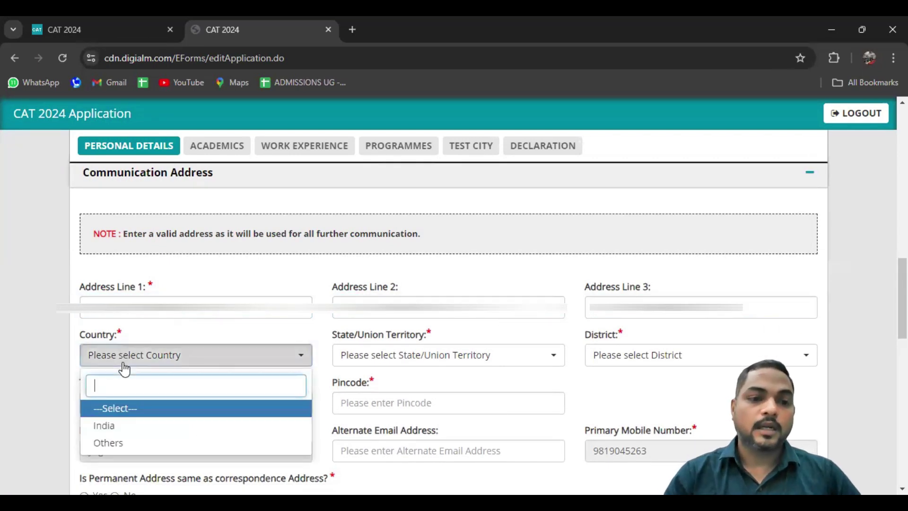
pyautogui.click(114, 426)
pyautogui.click(377, 355)
pyautogui.write('MAHA')
pyautogui.press('Return')
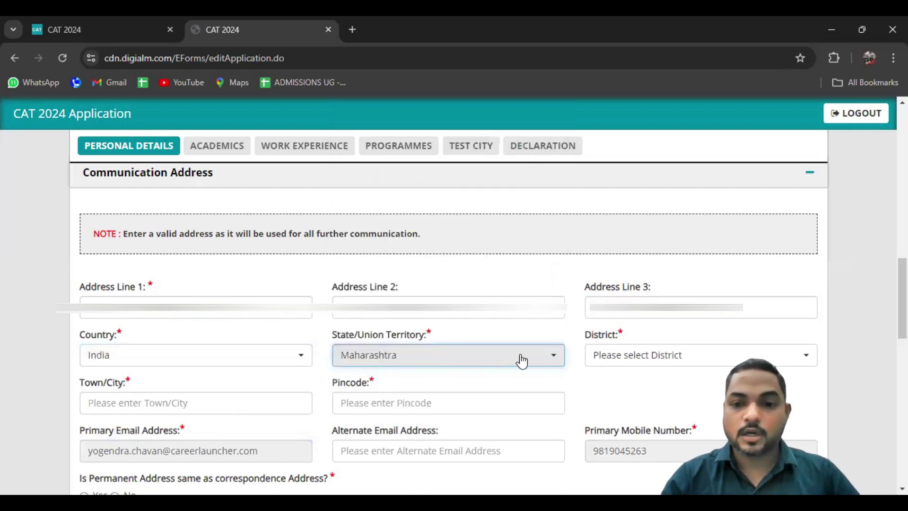
pyautogui.click(608, 364)
pyautogui.write('MUM')
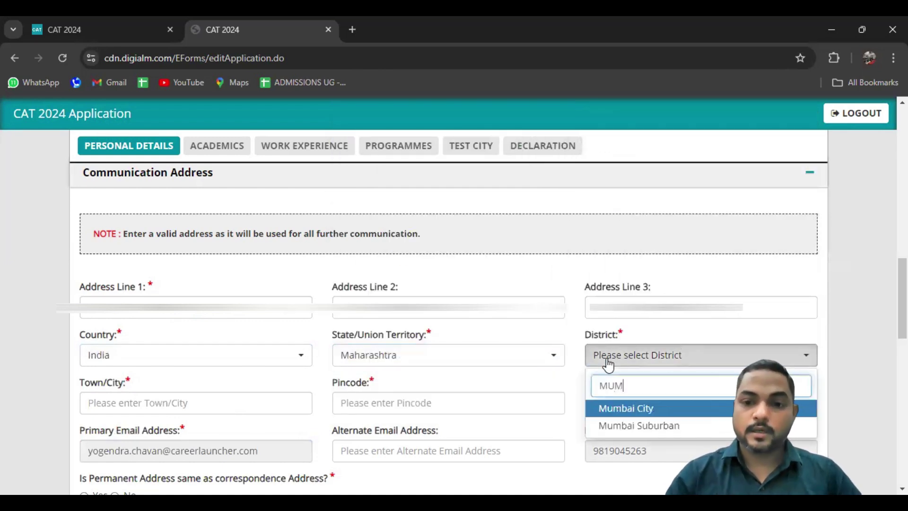
pyautogui.press('Down')
pyautogui.press('Return')
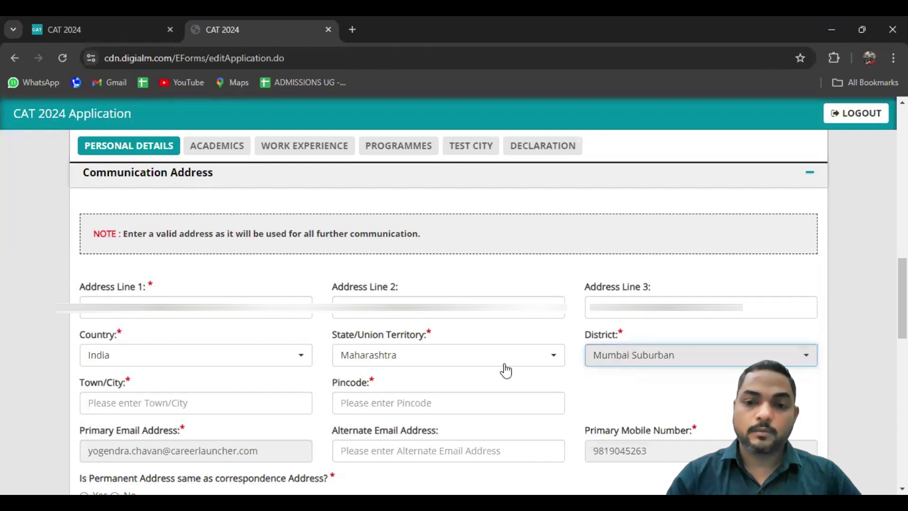
# Fill in the town/city and pincode of the communication address
pyautogui.scroll(-1, 33, 397)
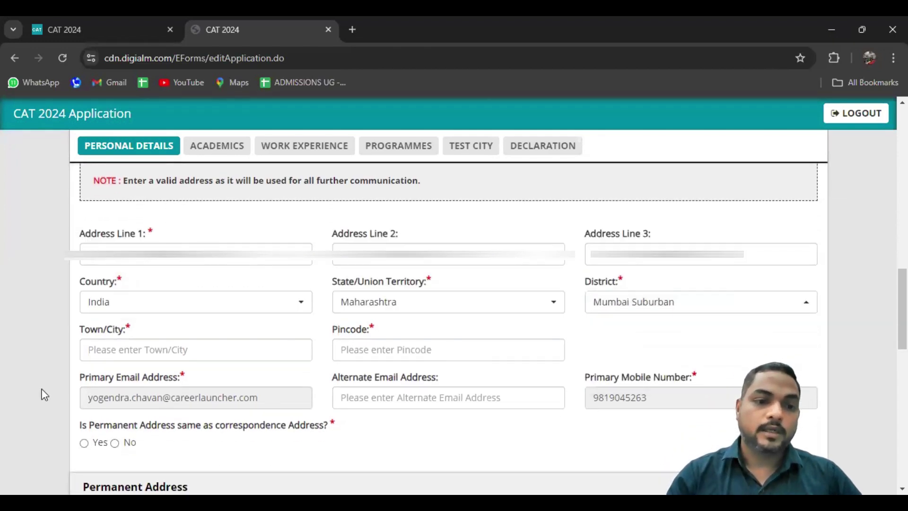
pyautogui.click(146, 349)
pyautogui.write('BORIVALI')
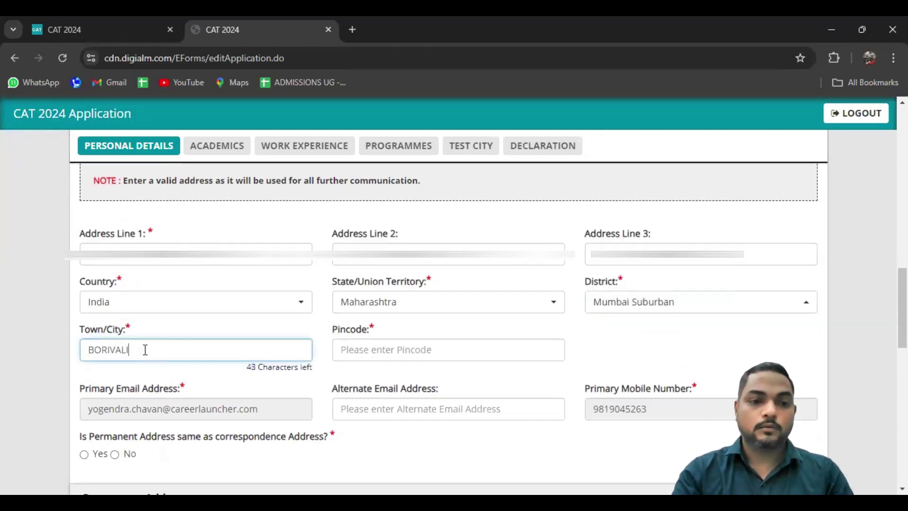
pyautogui.click(378, 354)
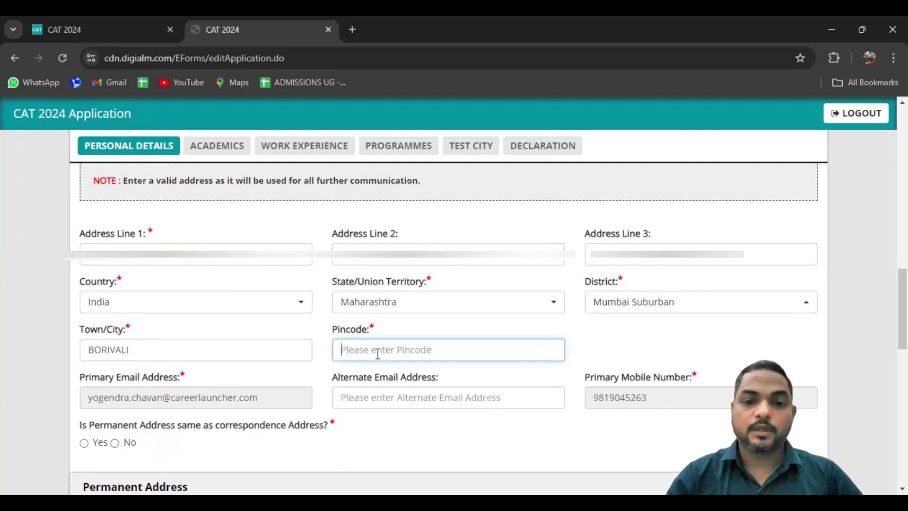
pyautogui.write('400066')
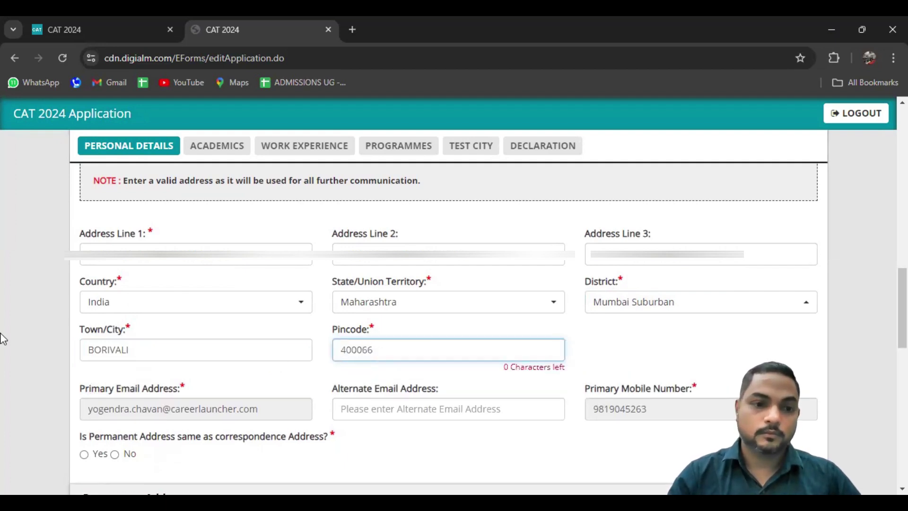
pyautogui.click(3, 338)
pyautogui.scroll(-2, 2, 339)
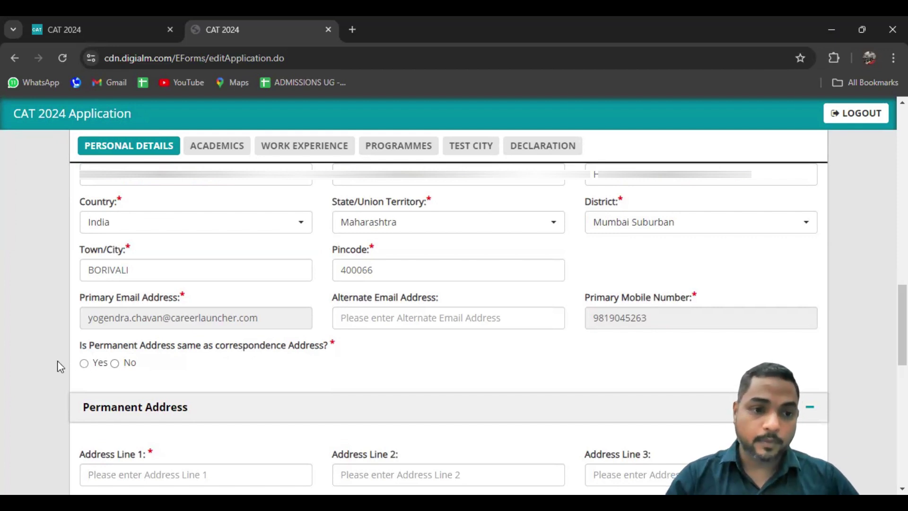
# Mark the permanent address as the same as the correspondence address
pyautogui.click(89, 365)
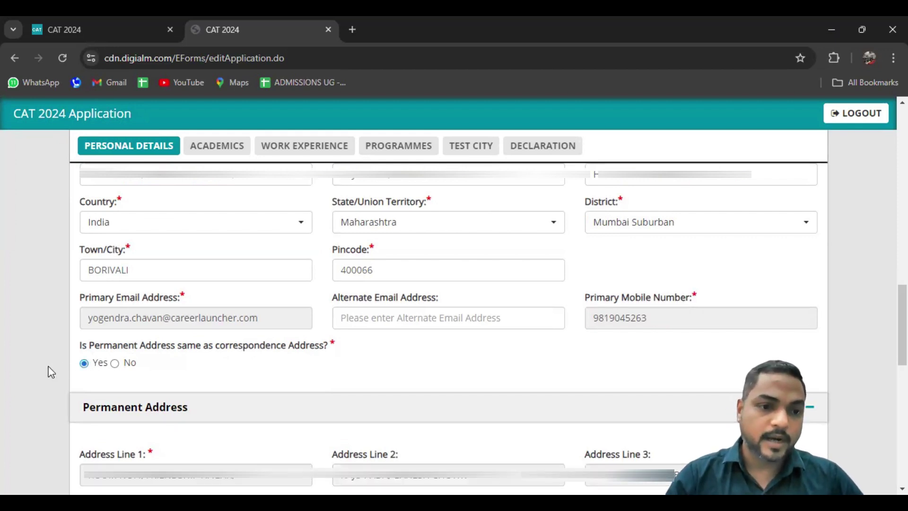
pyautogui.scroll(-2, 51, 372)
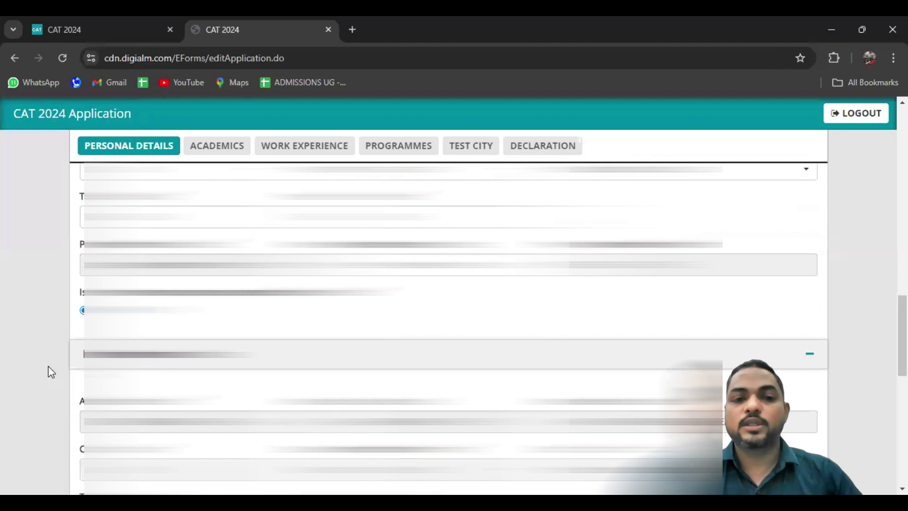
pyautogui.scroll(-5, 51, 372)
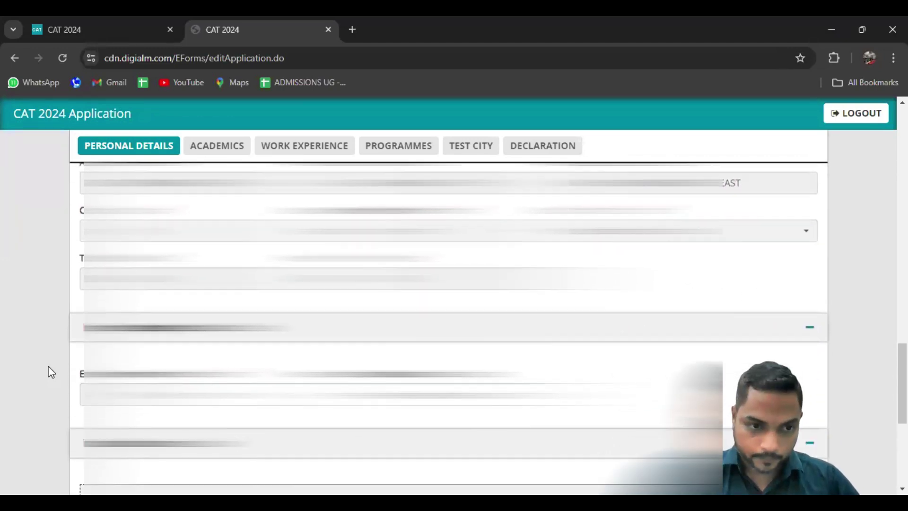
pyautogui.scroll(-2, 50, 372)
# Enter the emergency contact's mobile number and relationship WIFE
pyautogui.click(192, 315)
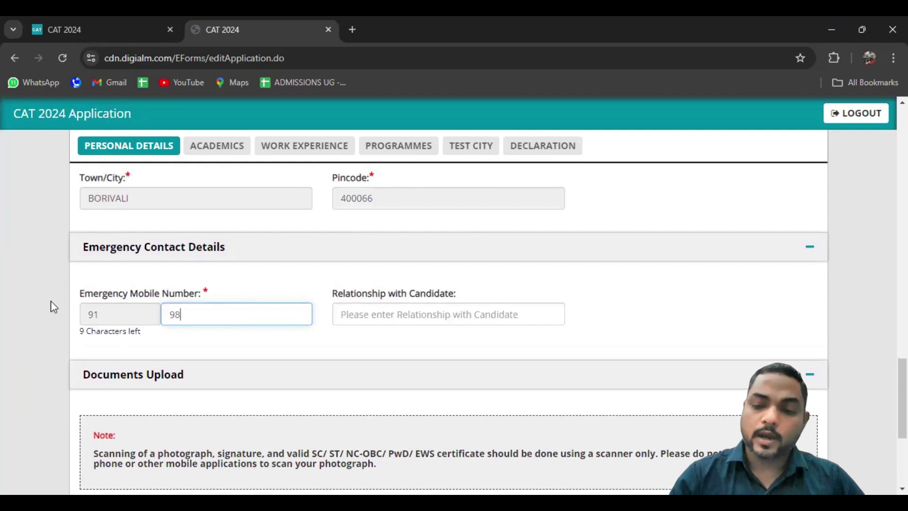
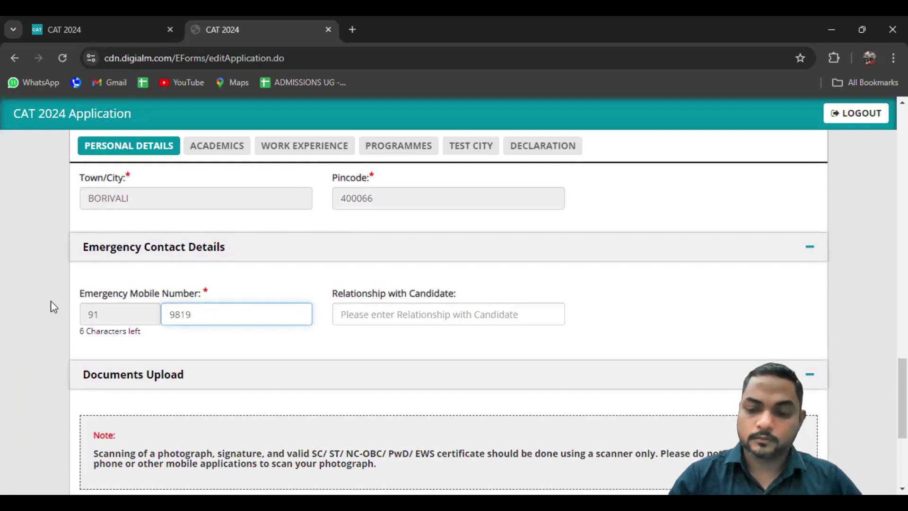
pyautogui.click(462, 305)
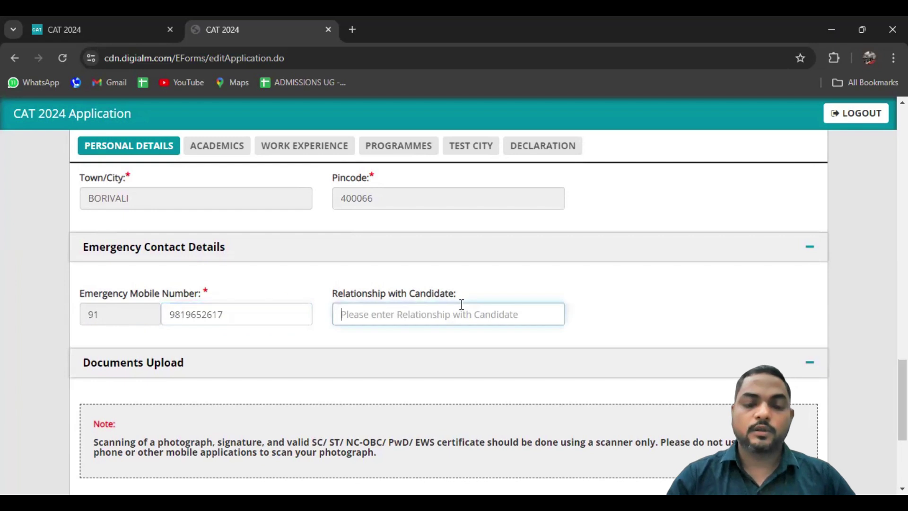
pyautogui.write('WIFE')
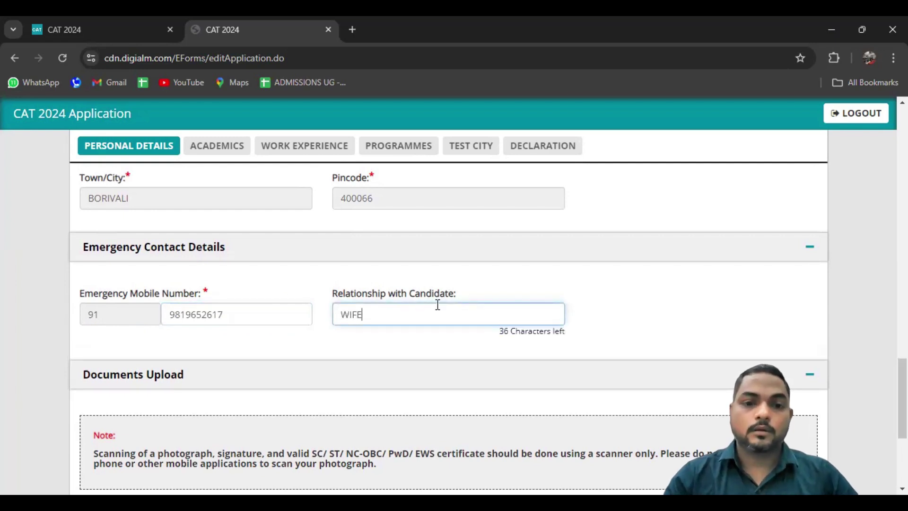
pyautogui.click(49, 332)
pyautogui.scroll(-2, 49, 333)
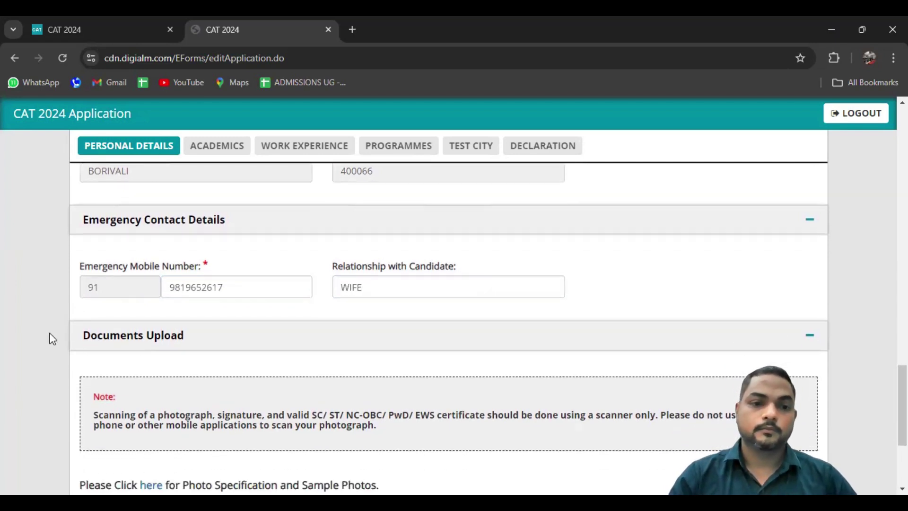
pyautogui.scroll(-2, 49, 333)
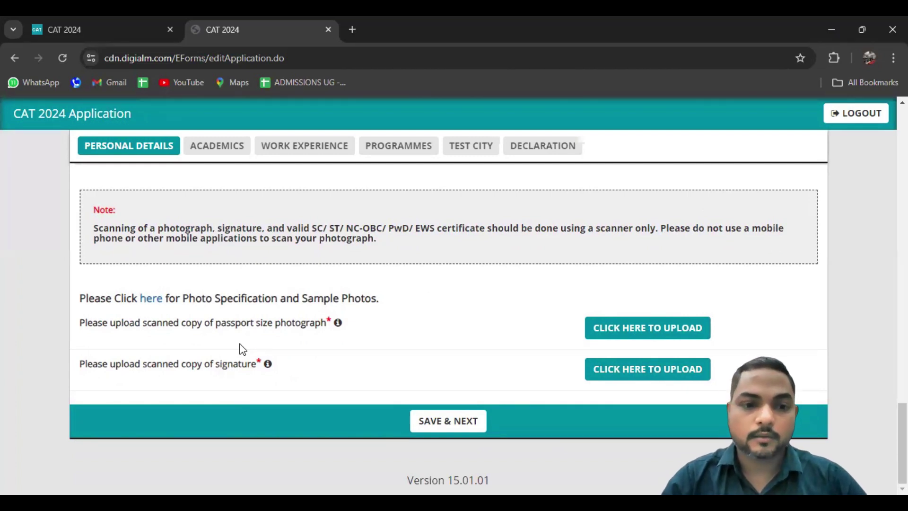
# Upload the passport-size photograph and attempt the signature upload, dismissing its error
pyautogui.click(621, 330)
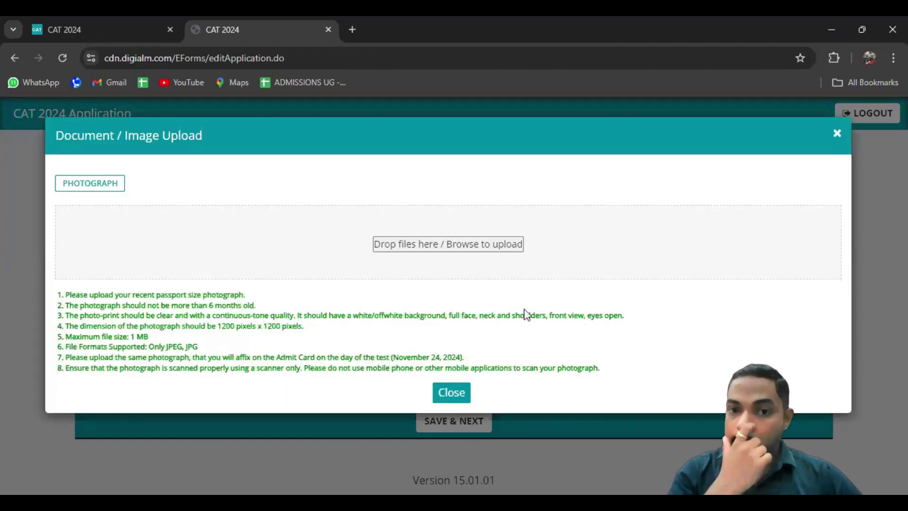
pyautogui.click(455, 245)
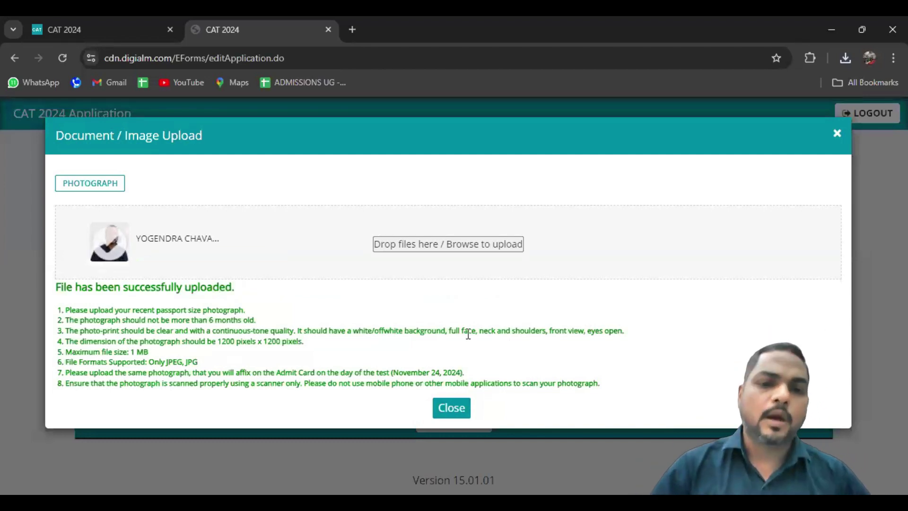
pyautogui.click(451, 410)
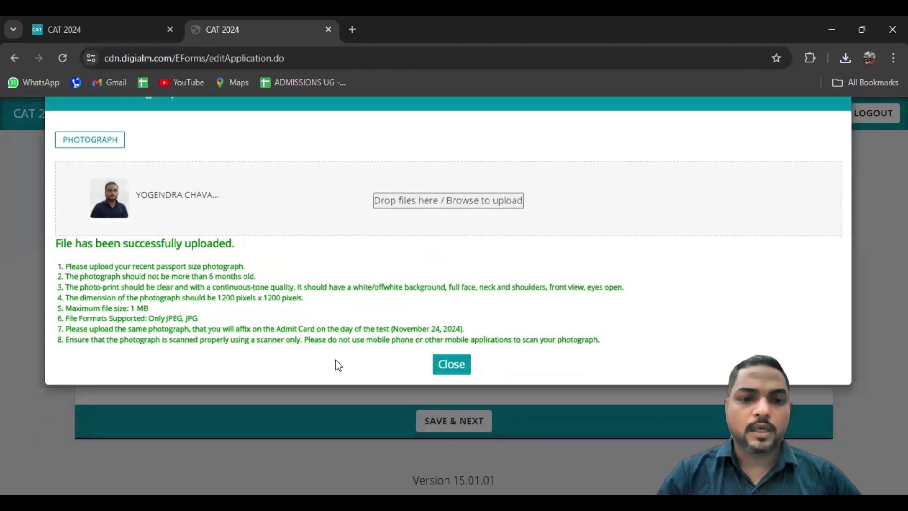
pyautogui.click(626, 365)
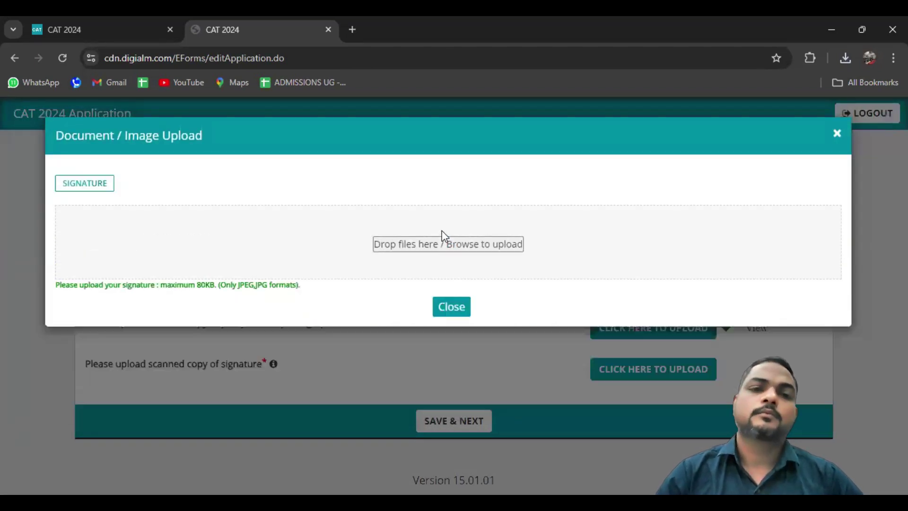
pyautogui.click(636, 211)
pyautogui.scroll(-10, 513, 266)
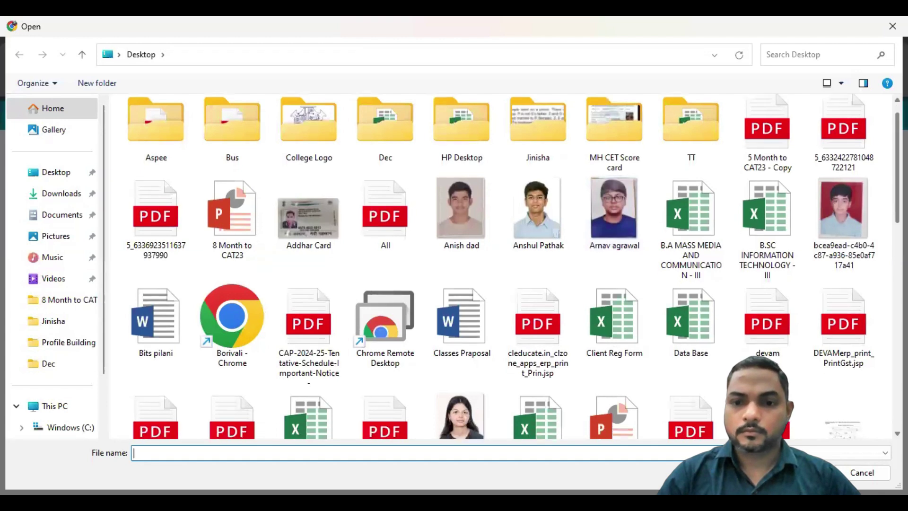
pyautogui.click(691, 308)
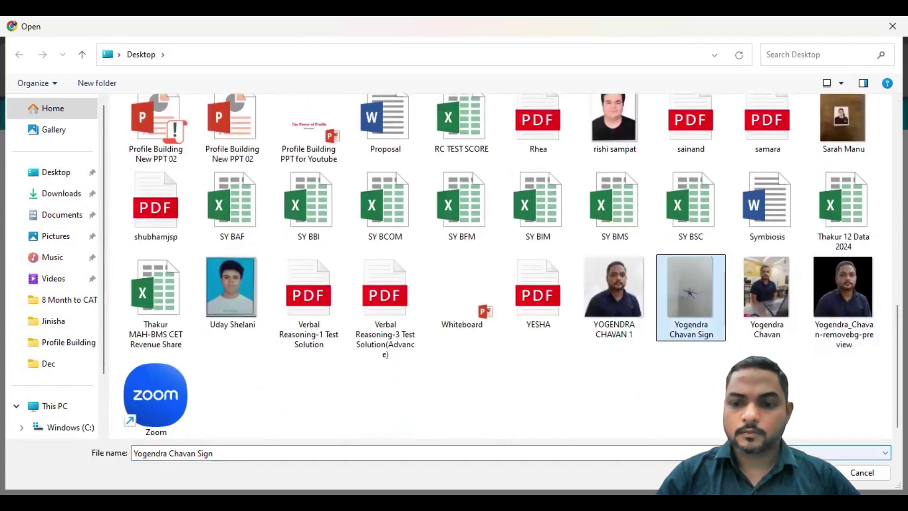
pyautogui.press('Return')
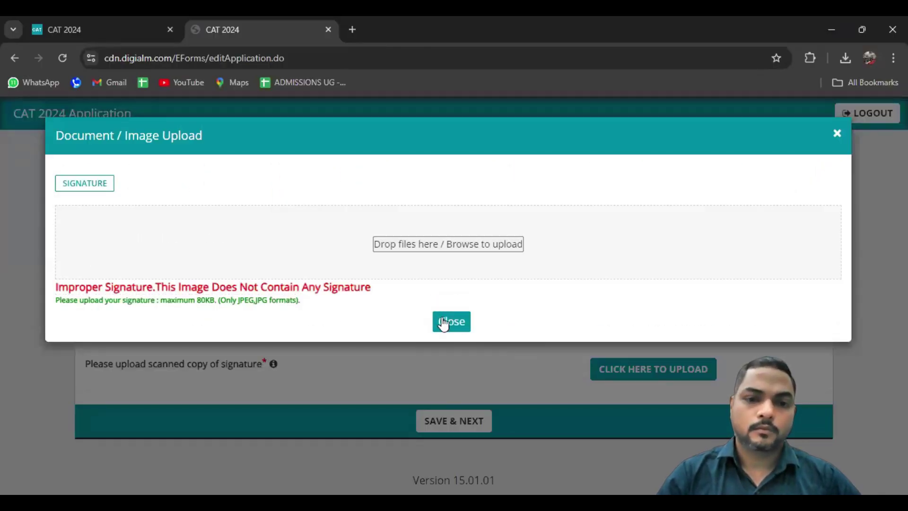
pyautogui.click(443, 320)
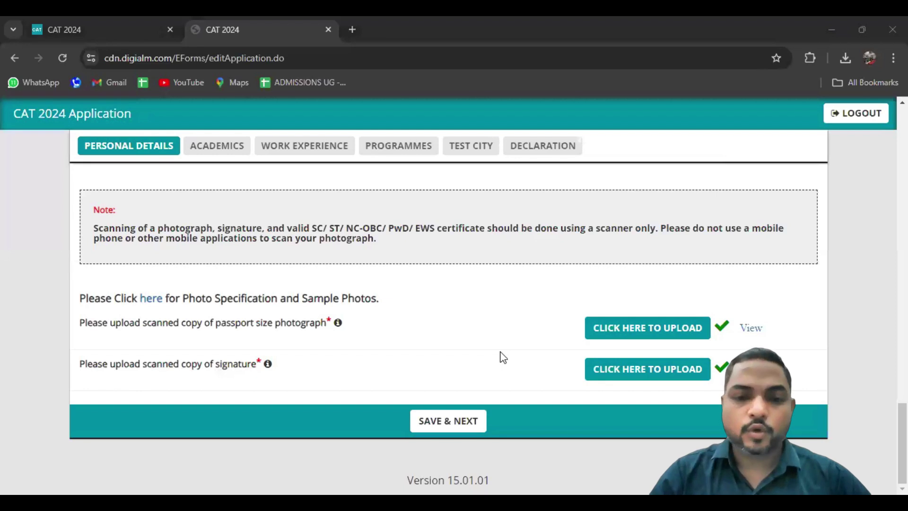
# Preview the uploaded photograph and signature, then save the personal details
pyautogui.click(445, 426)
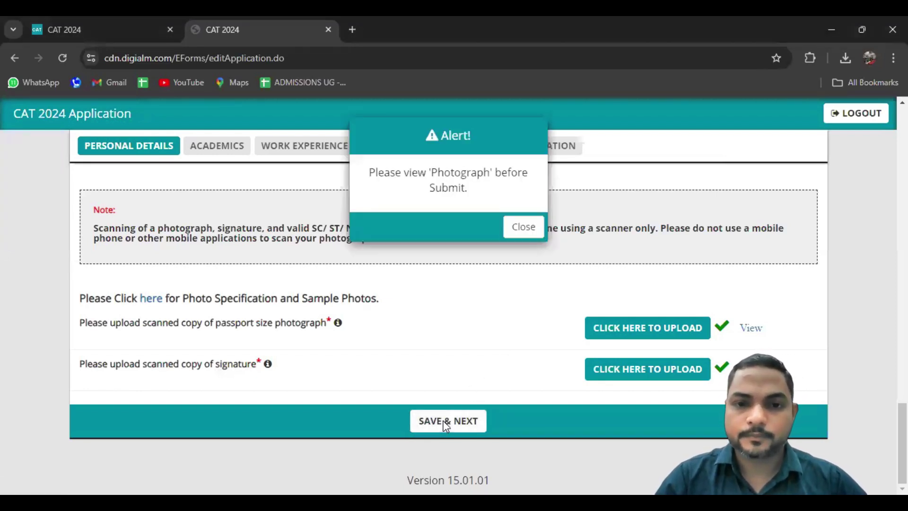
pyautogui.click(521, 230)
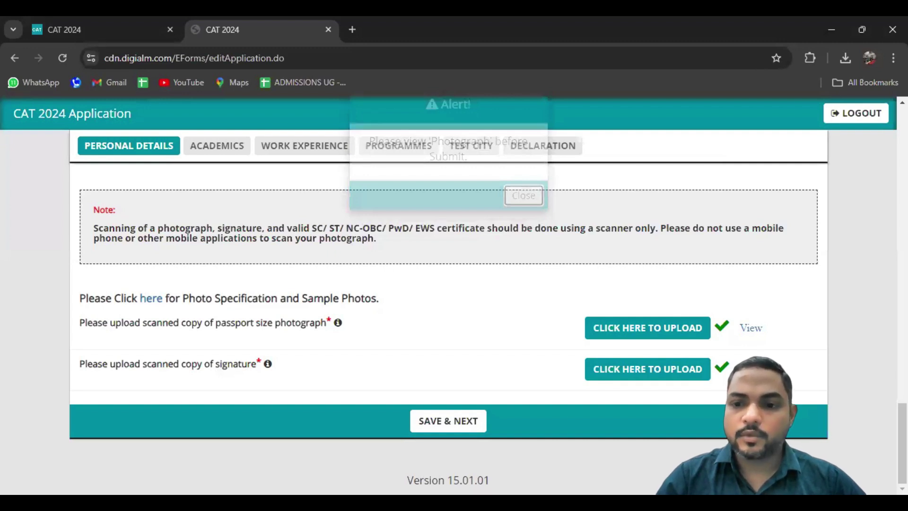
pyautogui.click(754, 331)
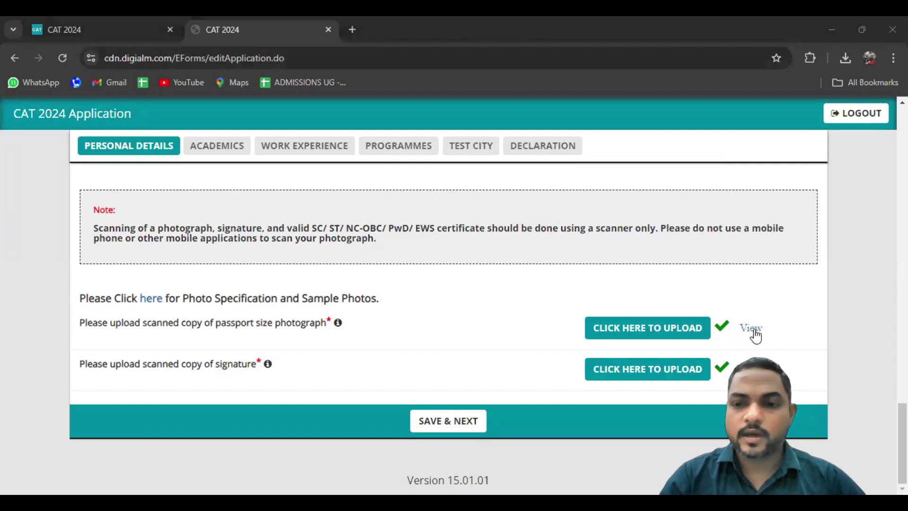
pyautogui.click(580, 141)
pyautogui.click(740, 366)
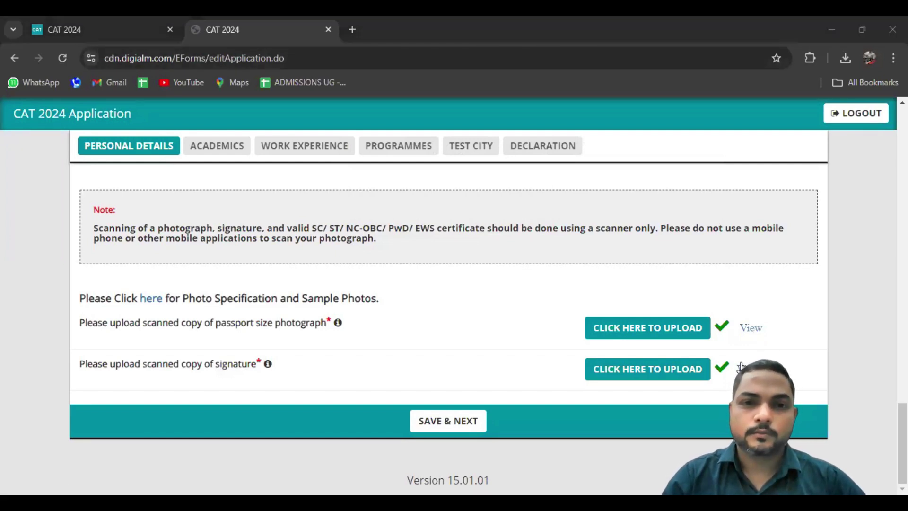
pyautogui.click(447, 427)
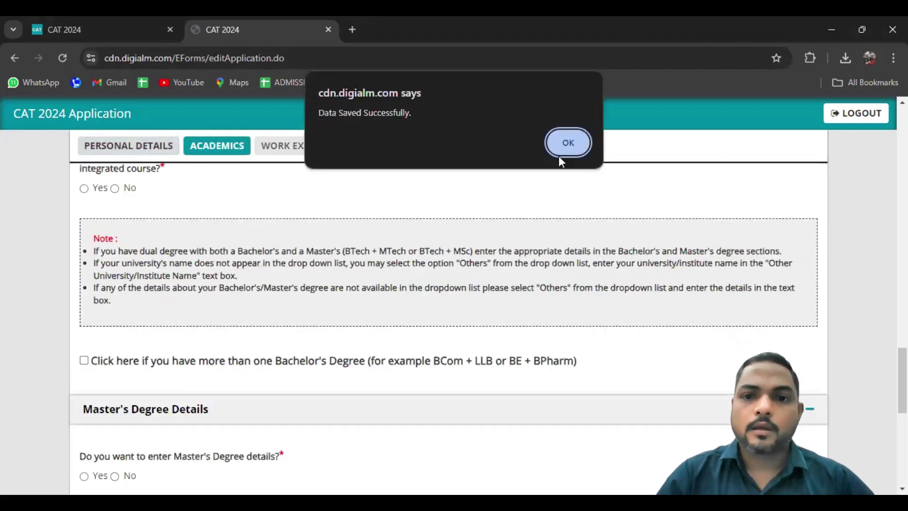
# Acknowledge the saved alert and set the SSC/10th board to Maharashtra State Board
pyautogui.click(561, 149)
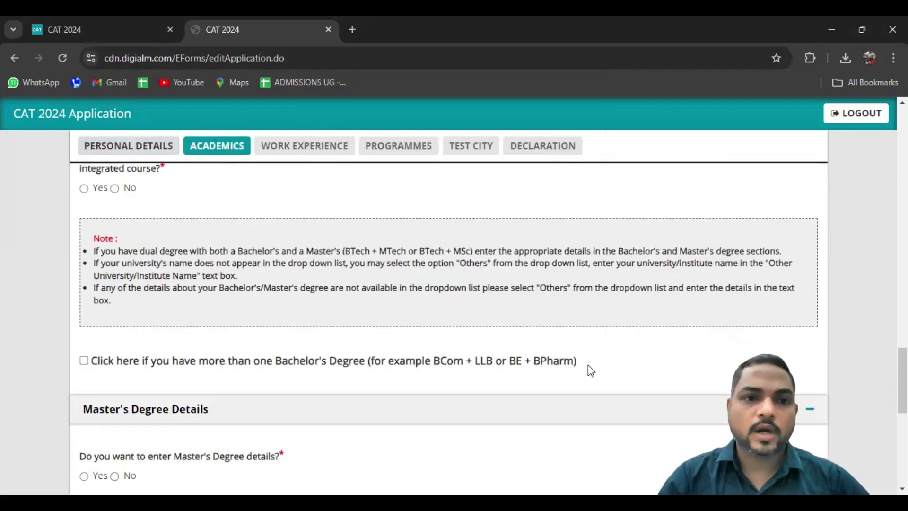
pyautogui.scroll(10, 57, 256)
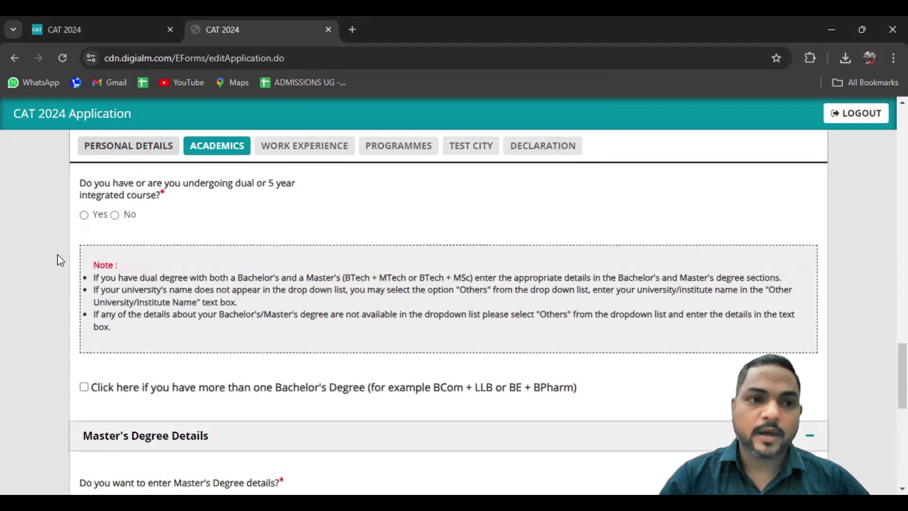
pyautogui.scroll(10, 58, 260)
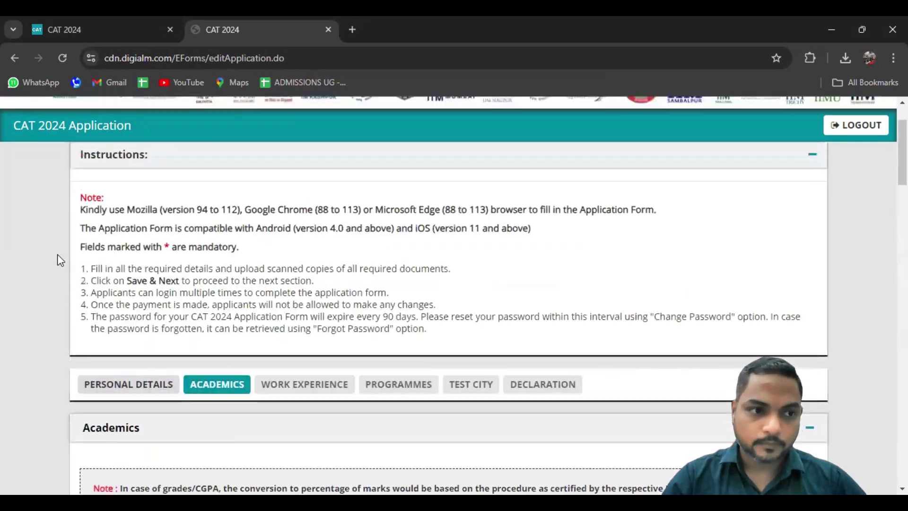
pyautogui.scroll(-8, 58, 255)
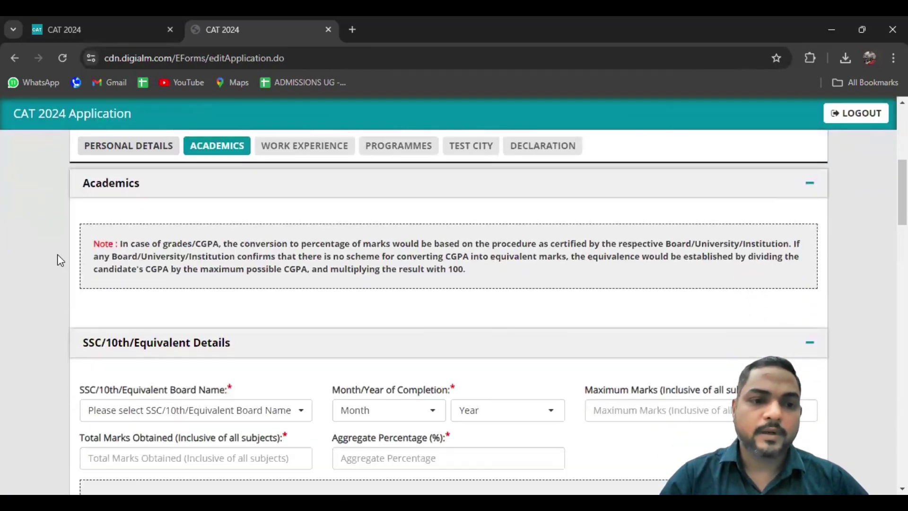
pyautogui.scroll(-2, 58, 254)
pyautogui.scroll(1, 58, 254)
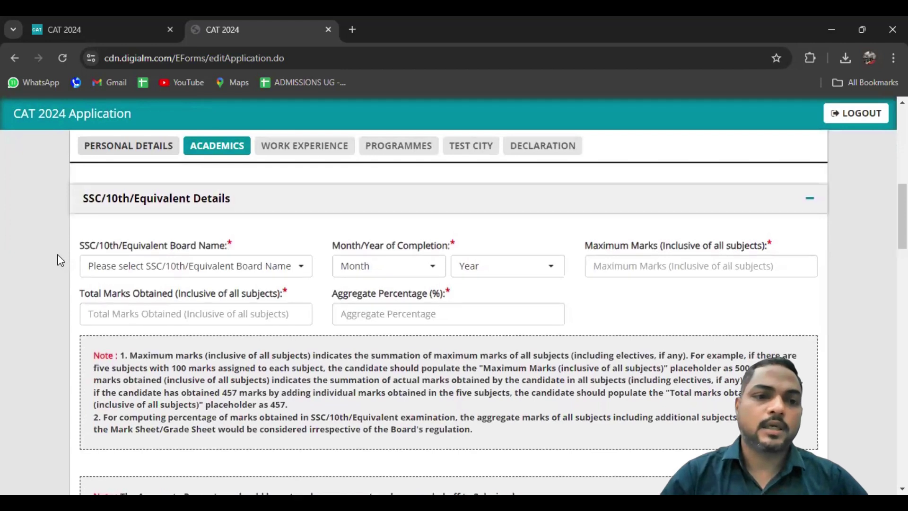
pyautogui.click(161, 274)
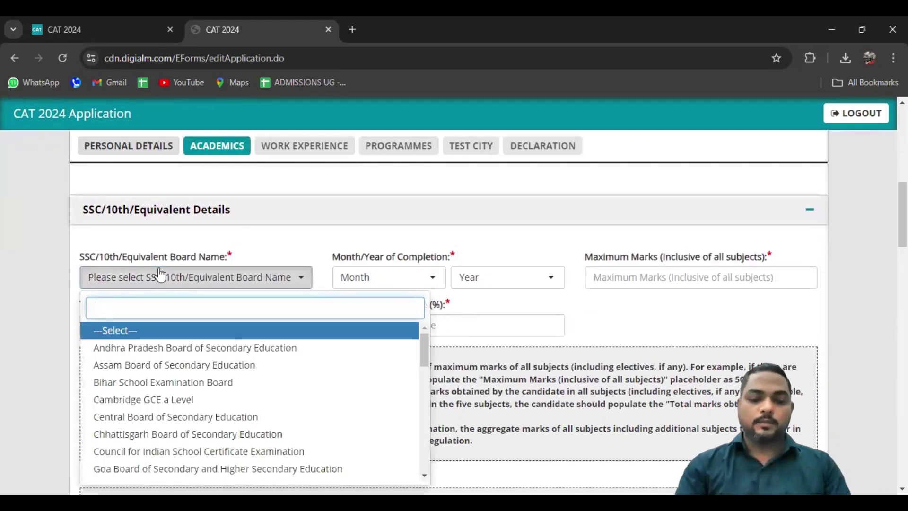
pyautogui.write('CE')
pyautogui.press('BackSpace')
pyautogui.press('BackSpace')
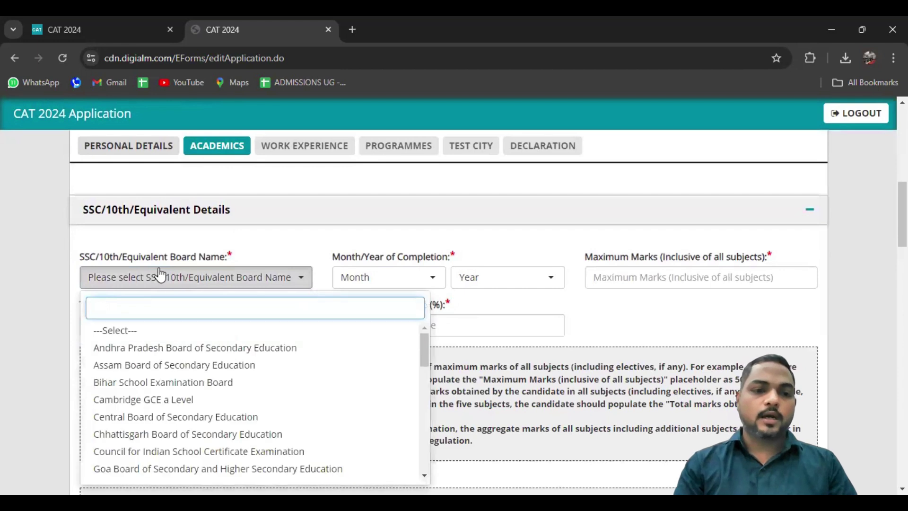
pyautogui.write('MAHA')
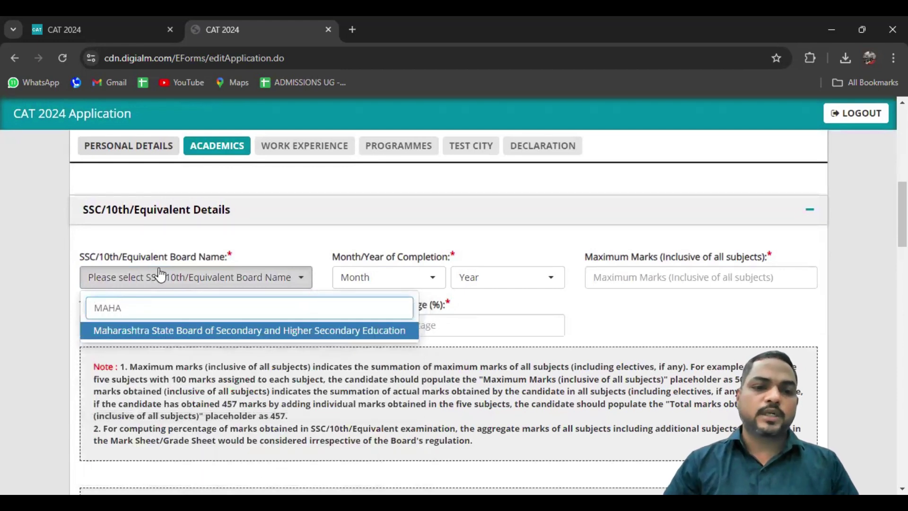
pyautogui.press('Return')
# Set the SSC/10th completion month and year to March 2005
pyautogui.click(403, 281)
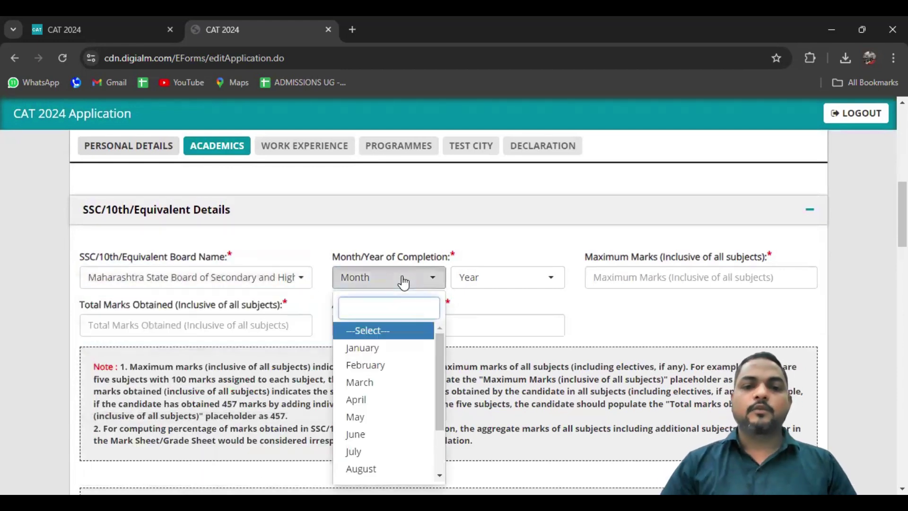
pyautogui.click(369, 383)
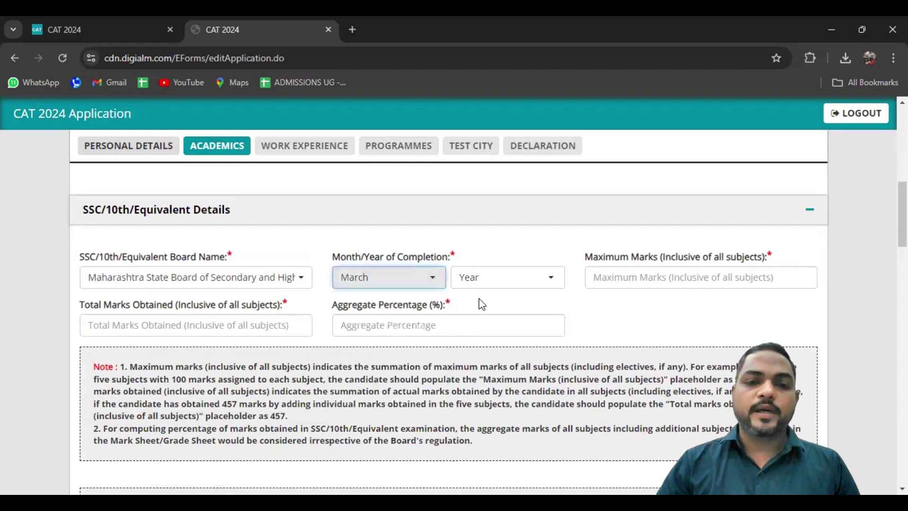
pyautogui.click(513, 276)
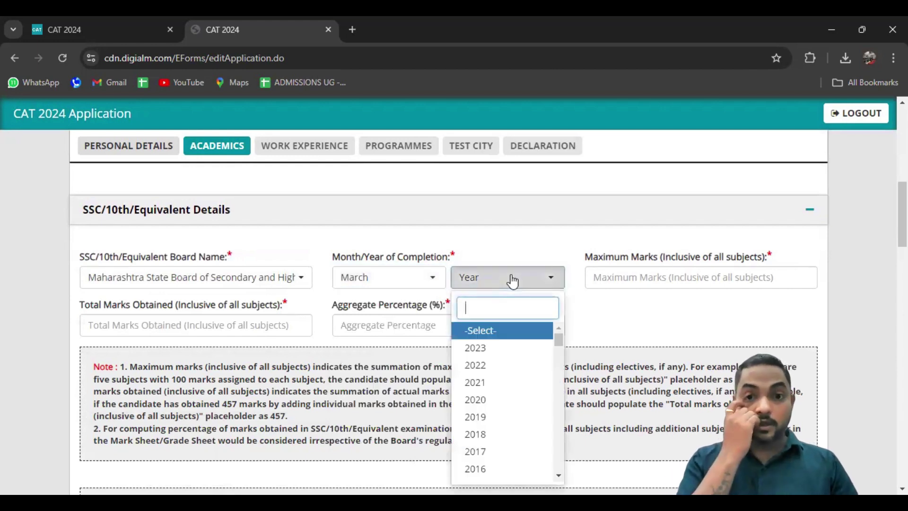
pyautogui.moveTo(558, 338); pyautogui.dragTo(563, 363)
pyautogui.click(475, 441)
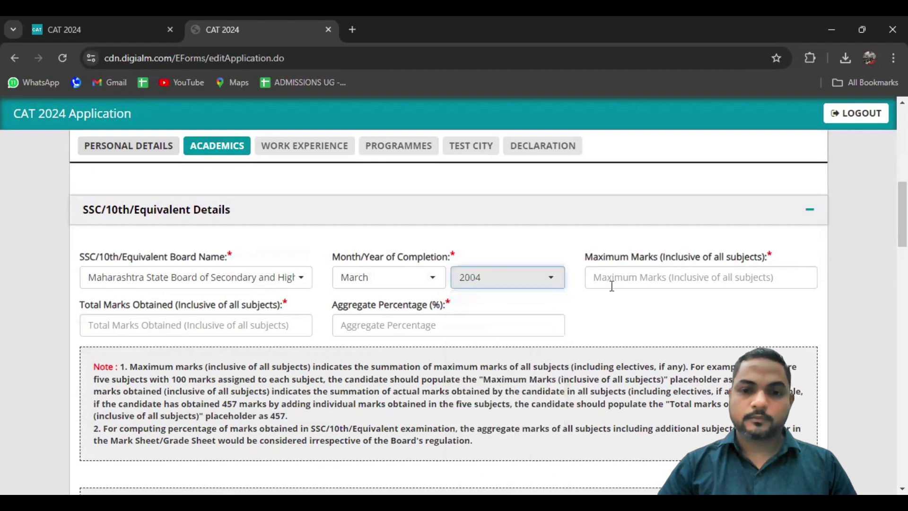
pyautogui.click(508, 277)
pyautogui.click(476, 383)
pyautogui.click(648, 277)
pyautogui.click(615, 306)
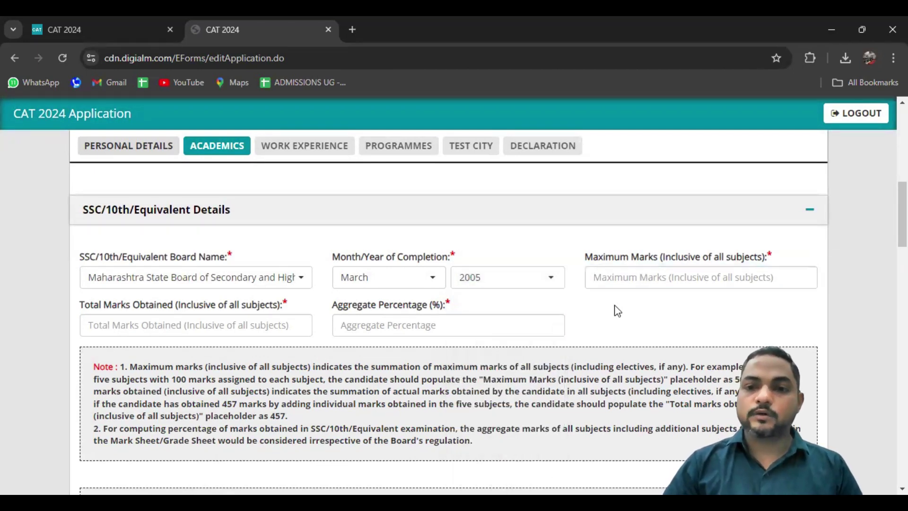
pyautogui.click(634, 278)
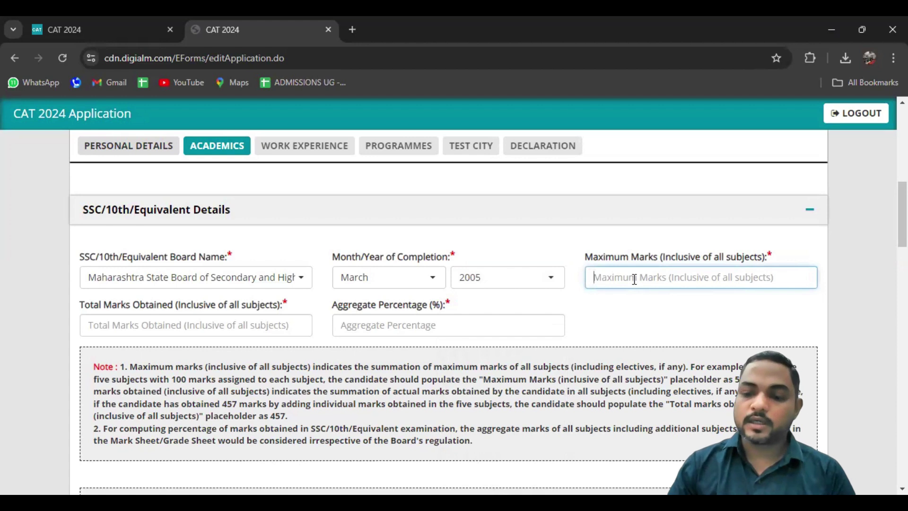
# Enter SSC/10th maximum marks 600 and marks obtained 400
pyautogui.write('600')
pyautogui.click(631, 308)
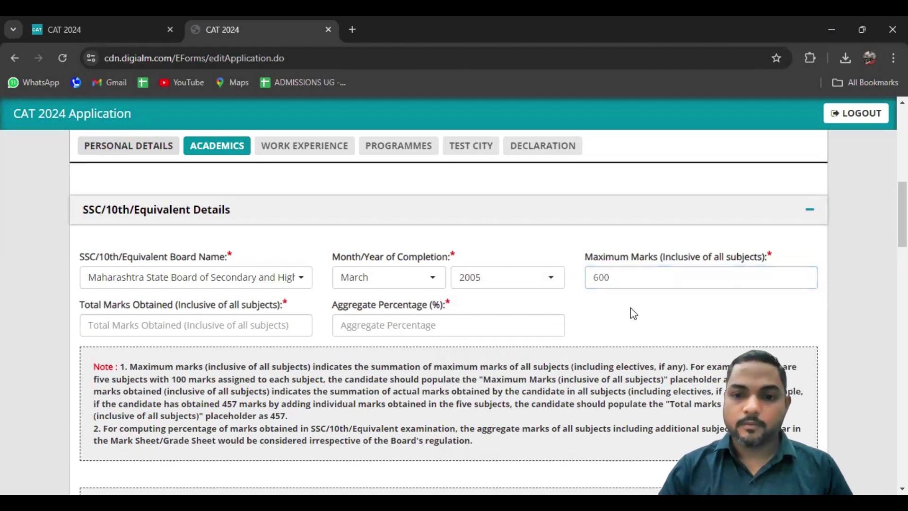
pyautogui.click(265, 323)
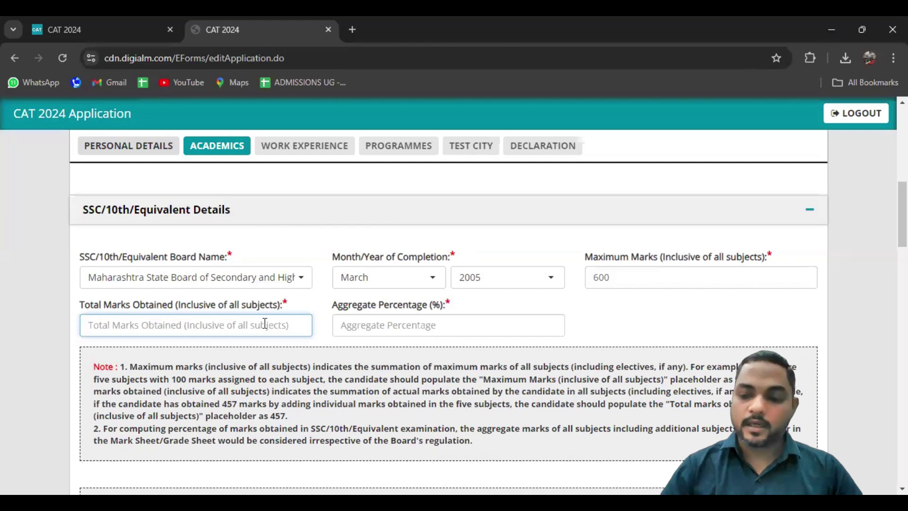
pyautogui.write('400')
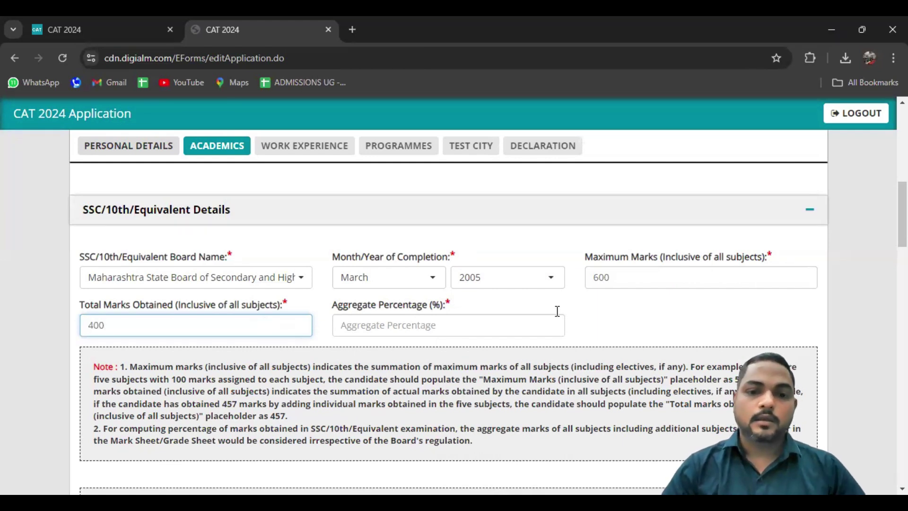
pyautogui.click(610, 309)
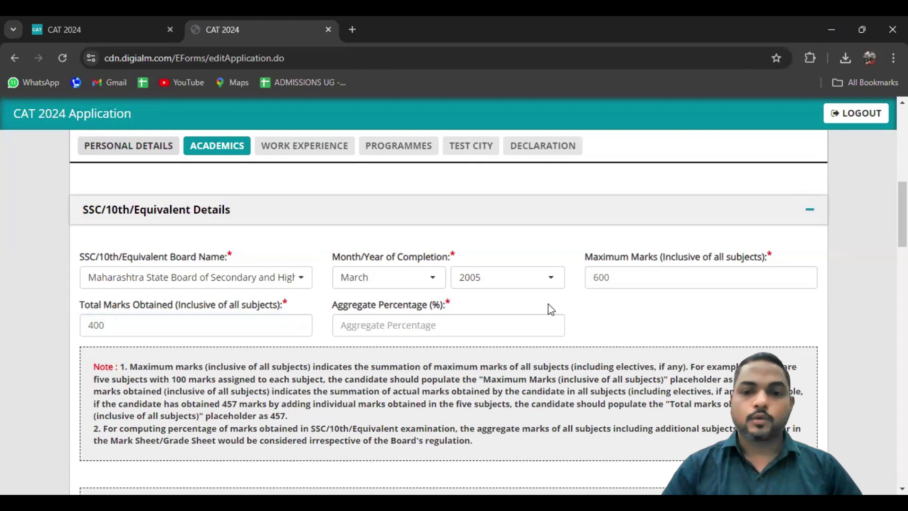
# Enter the SSC aggregate, correcting it to 66.67% after the incorrect-percentage alert
pyautogui.click(492, 316)
pyautogui.write('66.66')
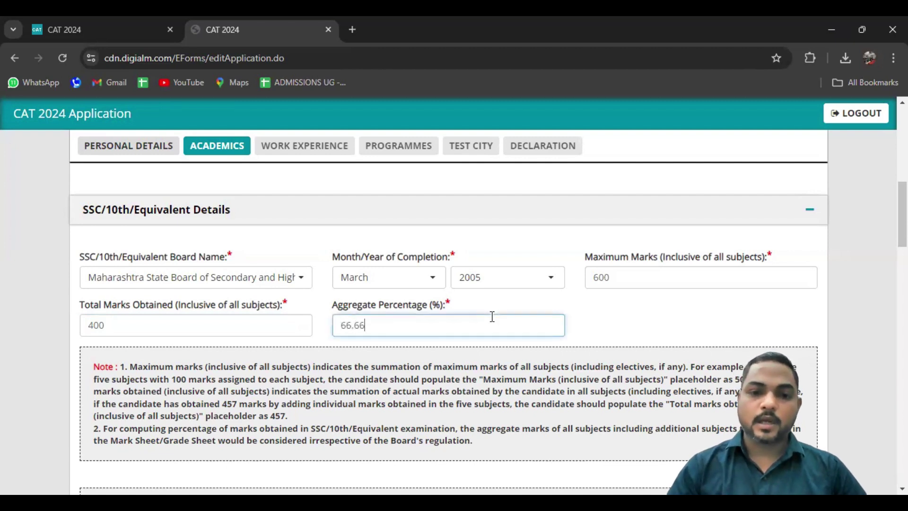
pyautogui.click(661, 317)
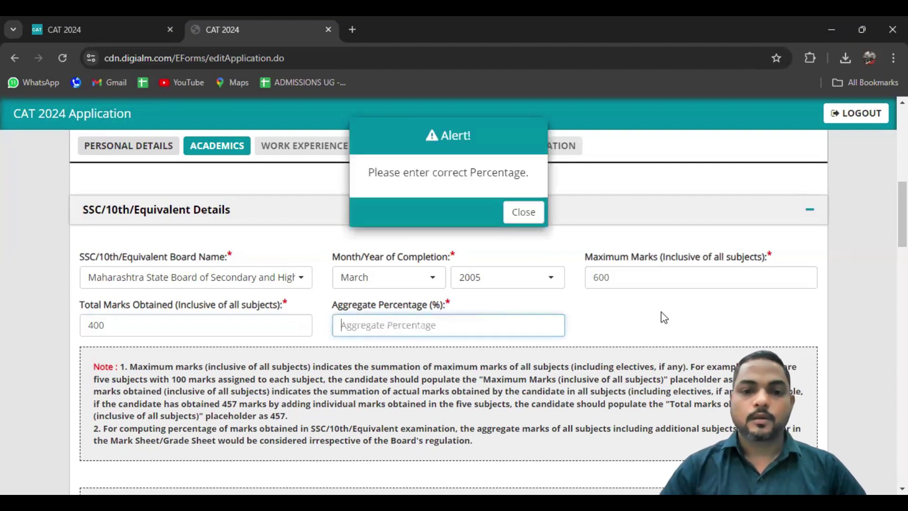
pyautogui.click(523, 212)
pyautogui.click(469, 328)
pyautogui.write('66.3')
pyautogui.write('67')
pyautogui.click(623, 303)
pyautogui.scroll(-1, 623, 304)
pyautogui.scroll(-1, 623, 304)
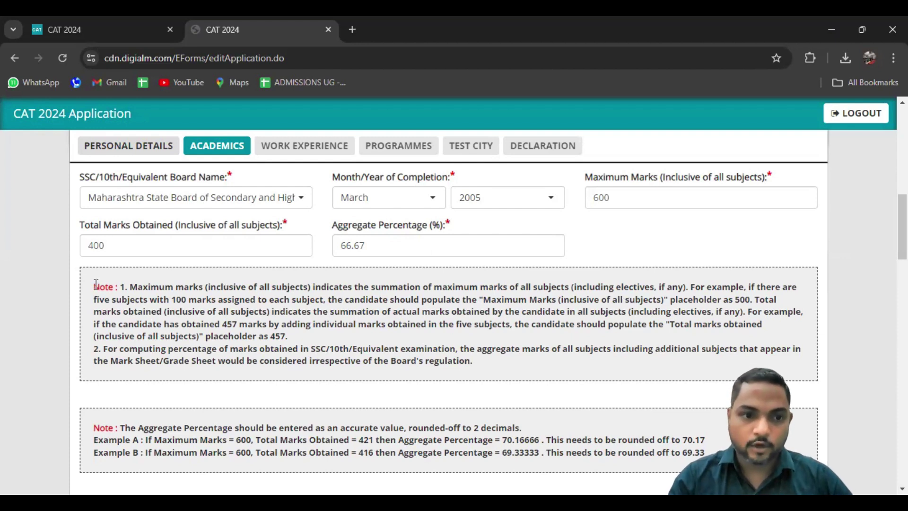
pyautogui.scroll(-1, 96, 285)
pyautogui.scroll(2, 96, 286)
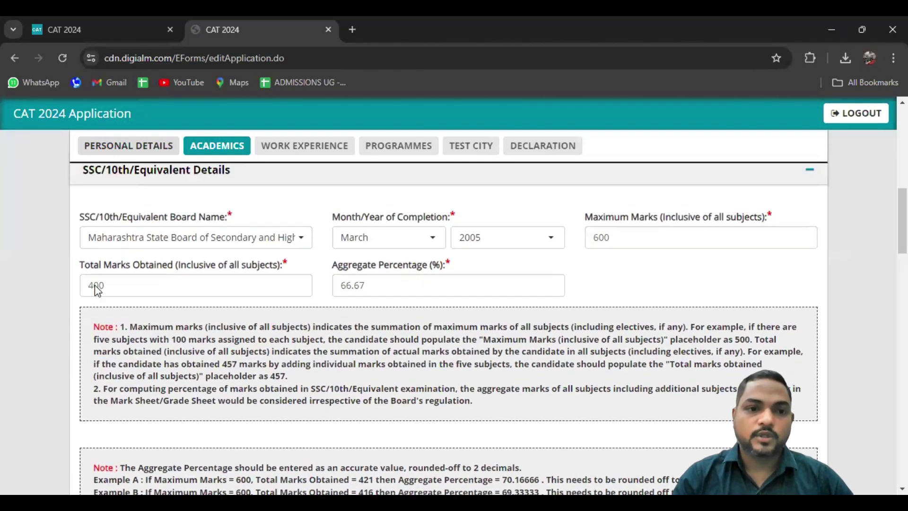
pyautogui.scroll(-8, 96, 290)
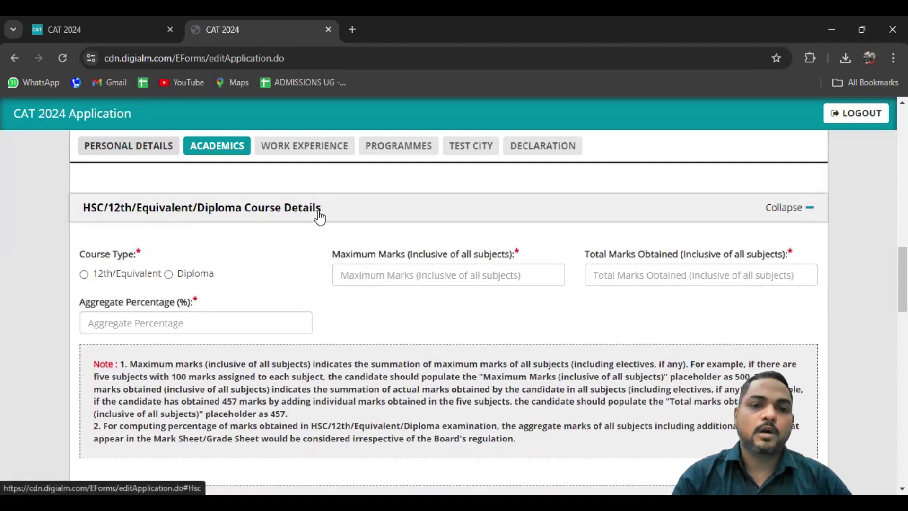
# Choose 12th/Equivalent with Maharashtra State Board, completed March 2007
pyautogui.click(84, 275)
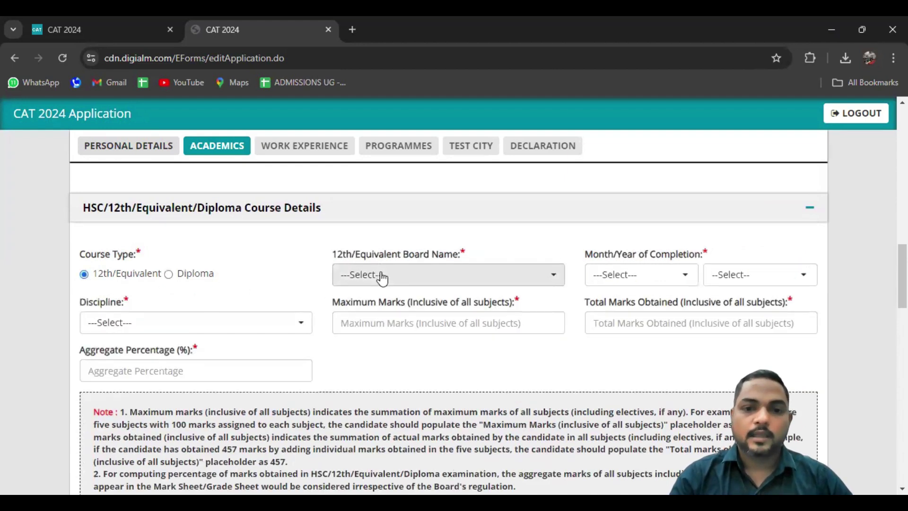
pyautogui.click(381, 278)
pyautogui.write('mahar')
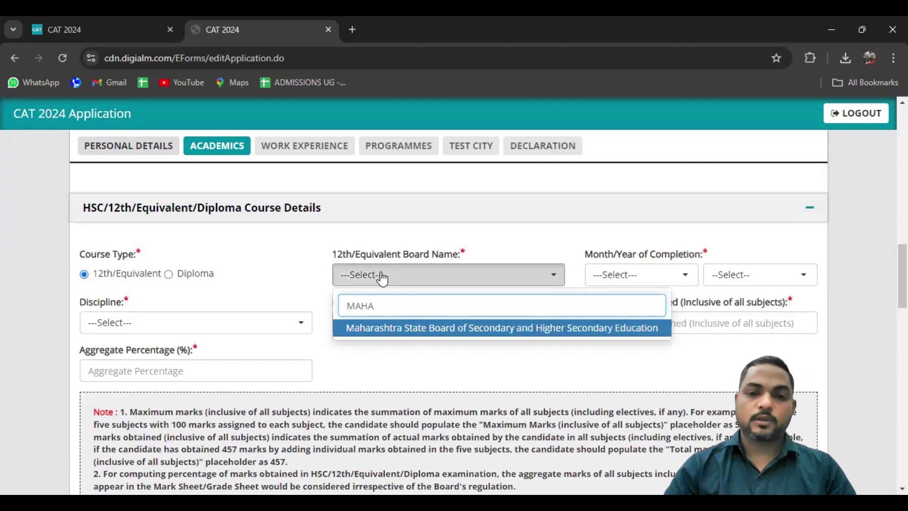
pyautogui.press('Return')
pyautogui.click(593, 279)
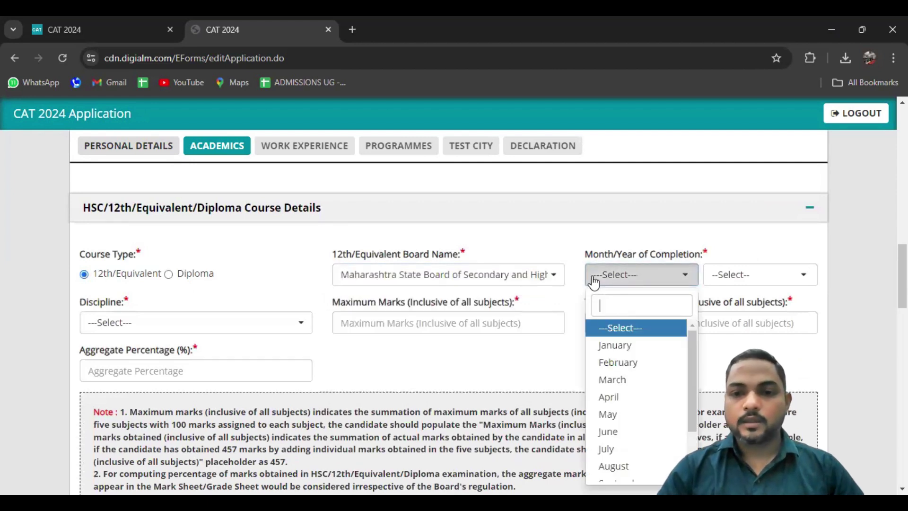
pyautogui.click(612, 380)
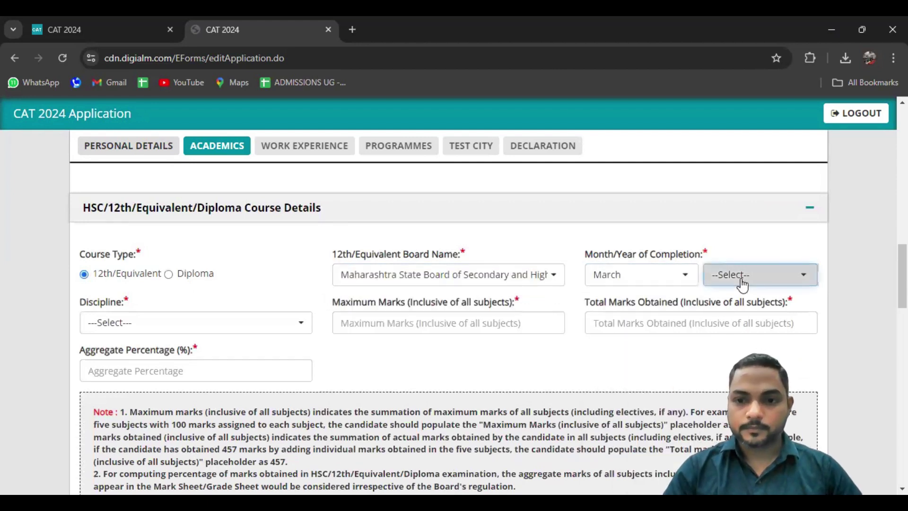
pyautogui.click(748, 275)
pyautogui.moveTo(811, 337); pyautogui.dragTo(812, 360)
pyautogui.click(726, 426)
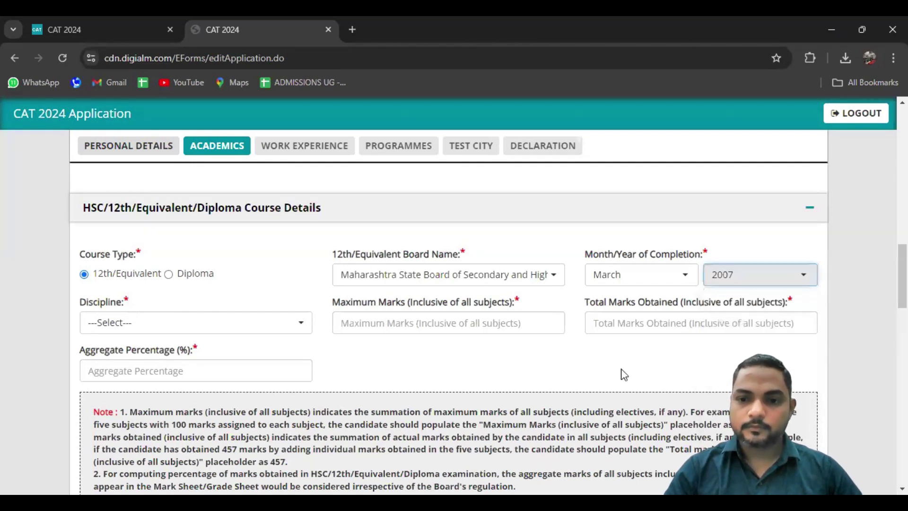
# Set discipline Commerce with maximum marks 600, obtained 450 and aggregate 75%
pyautogui.click(168, 325)
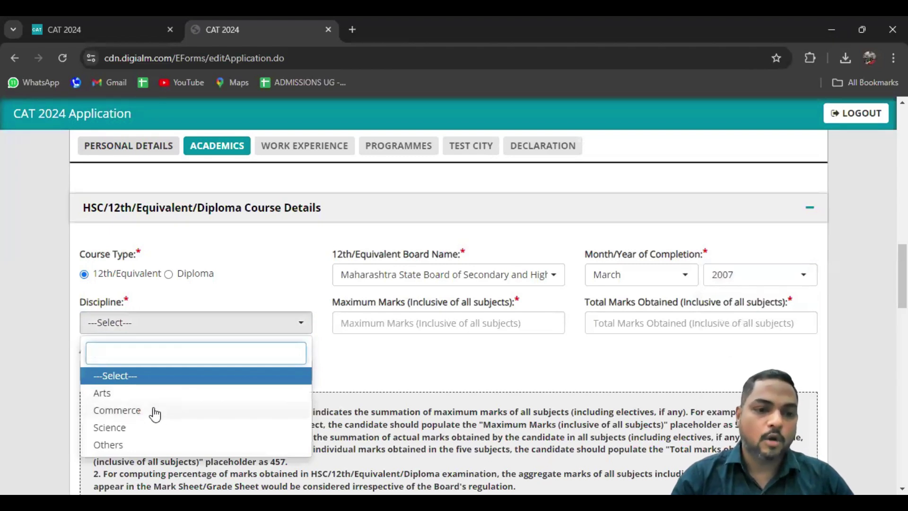
pyautogui.click(118, 410)
pyautogui.click(438, 326)
pyautogui.write('600')
pyautogui.click(501, 376)
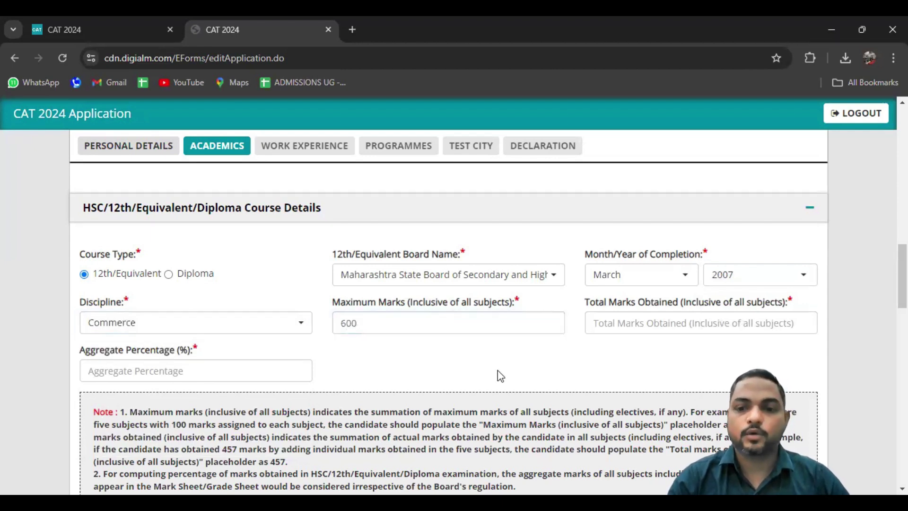
pyautogui.click(625, 327)
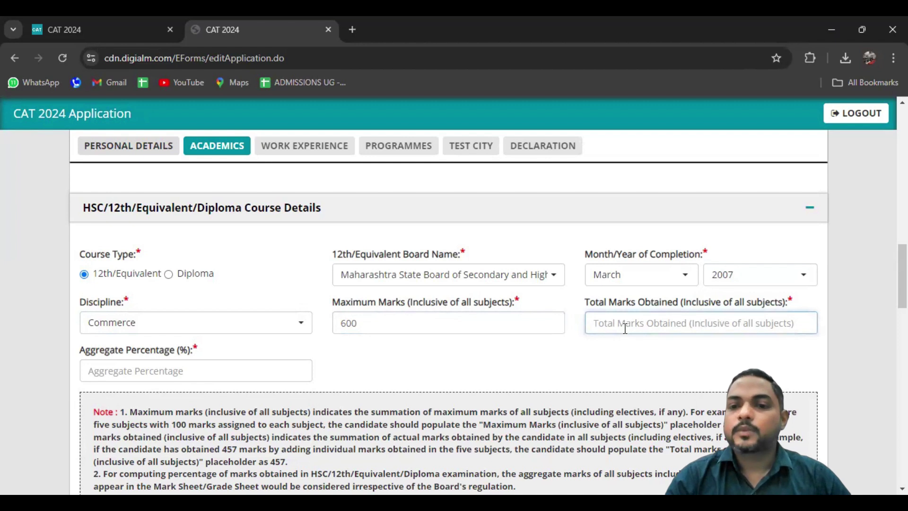
pyautogui.write('450')
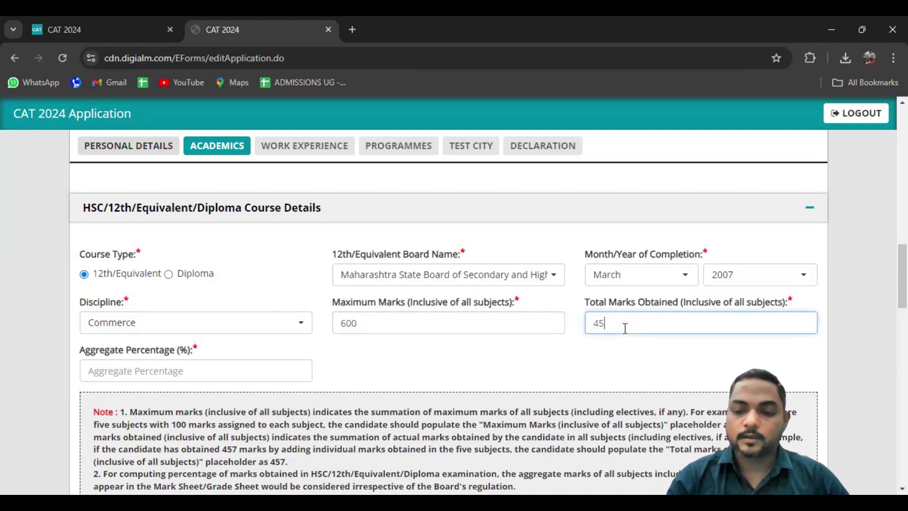
pyautogui.click(544, 368)
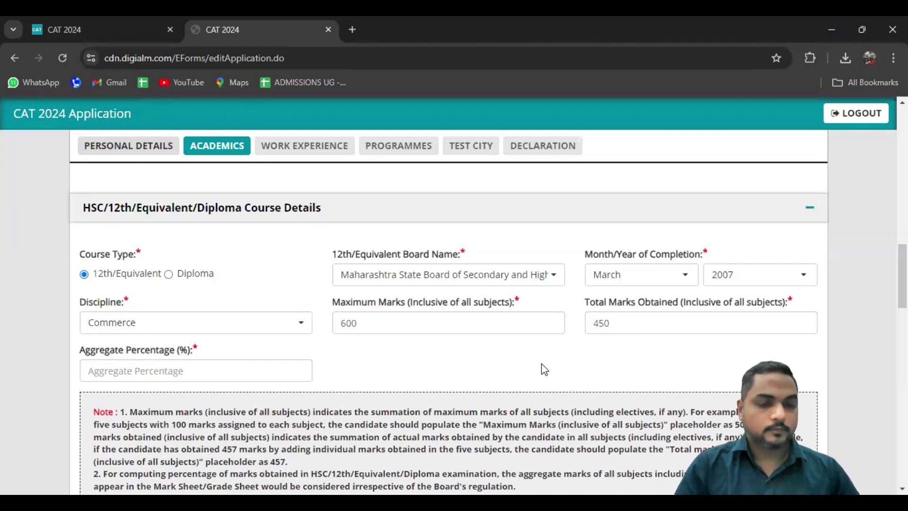
pyautogui.click(230, 370)
pyautogui.write('75')
pyautogui.click(18, 332)
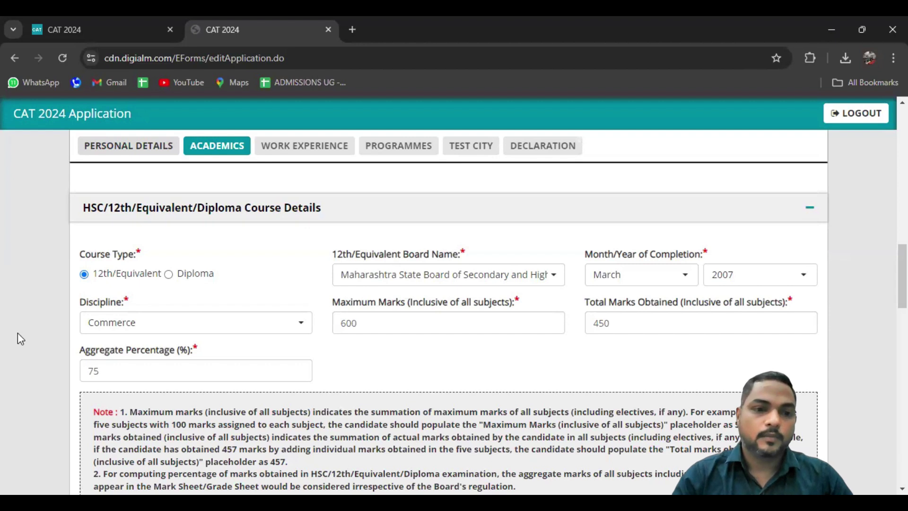
pyautogui.scroll(-3, 18, 333)
pyautogui.scroll(-4, 18, 333)
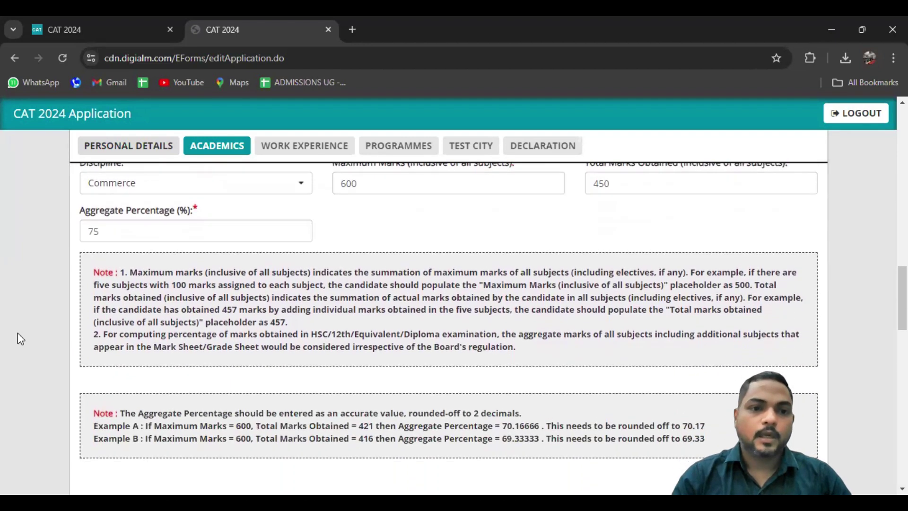
# Scroll down to the Bachelor's Degree final-year, completed and dual-degree questions
pyautogui.scroll(-4, 18, 334)
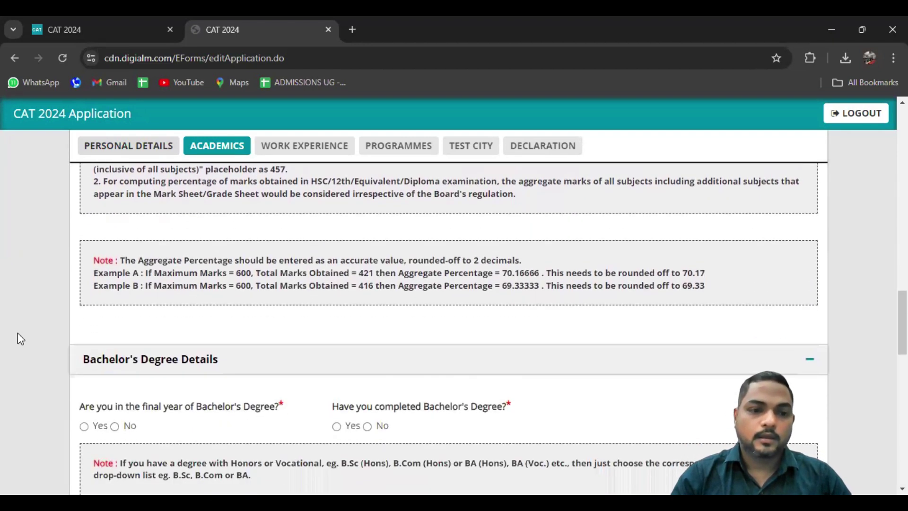
pyautogui.scroll(-1, 18, 333)
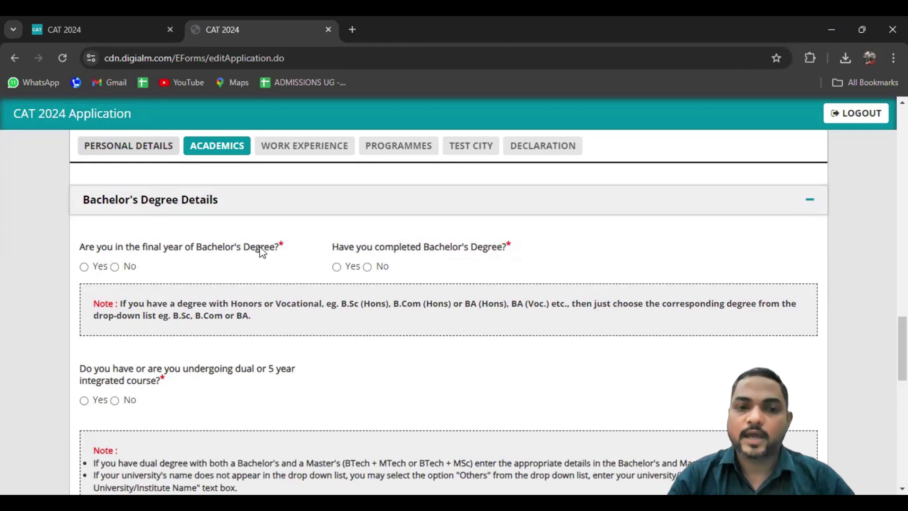
# Try the No and completed-degree answers, ending with the final-year question answered Yes
pyautogui.click(84, 267)
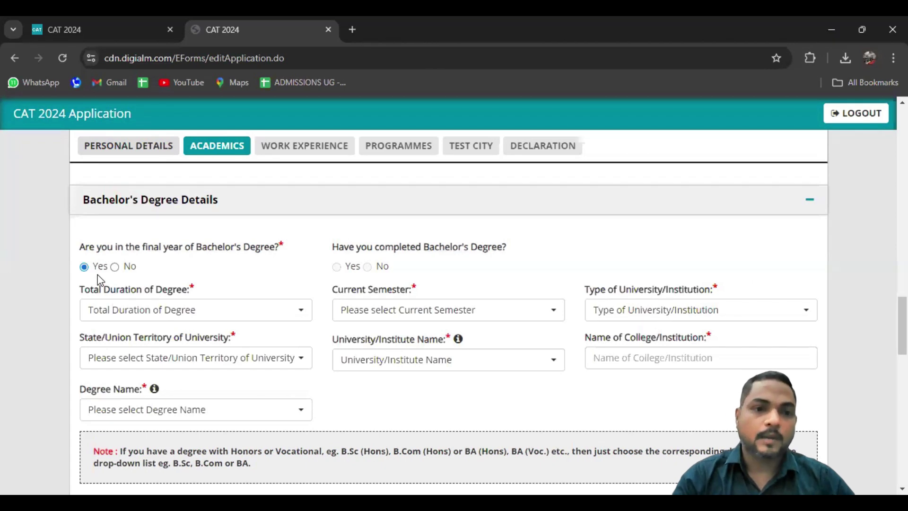
pyautogui.click(114, 267)
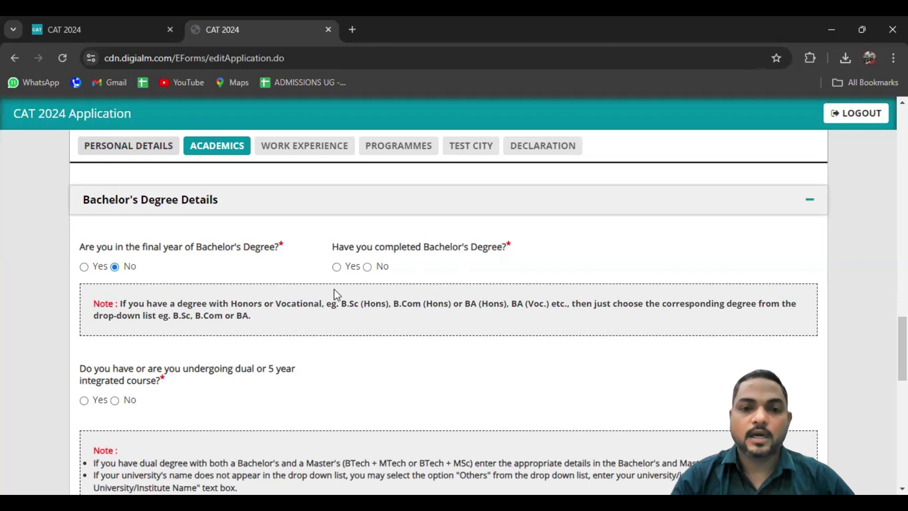
pyautogui.click(337, 268)
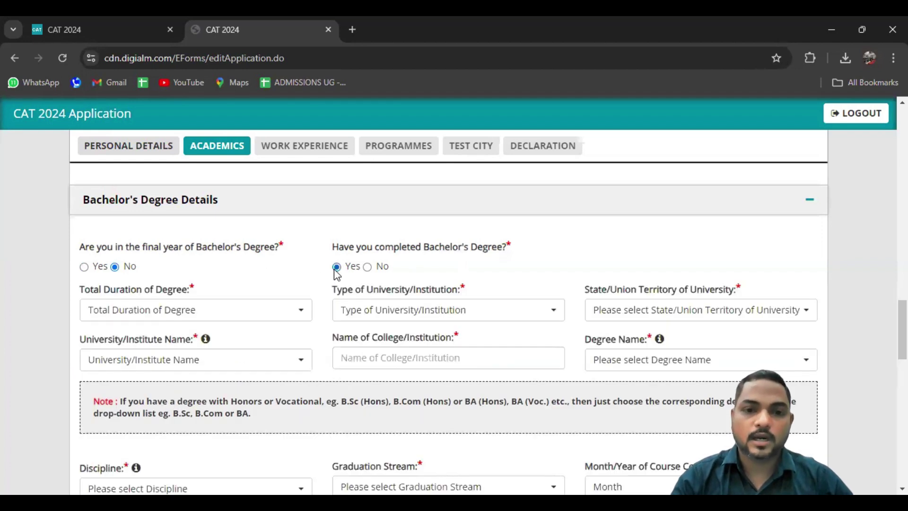
pyautogui.click(84, 267)
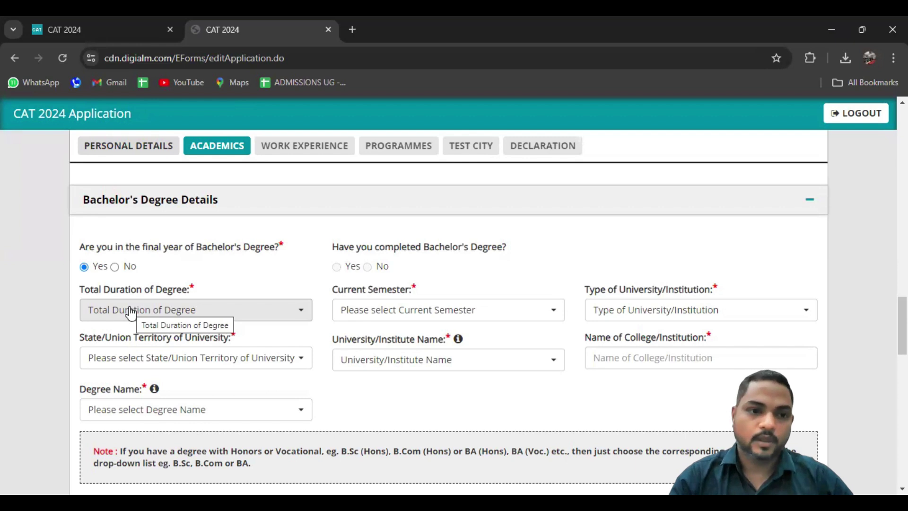
# Set the degree duration to 3 Years, current semester to Semester-5, and type to State University
pyautogui.click(131, 312)
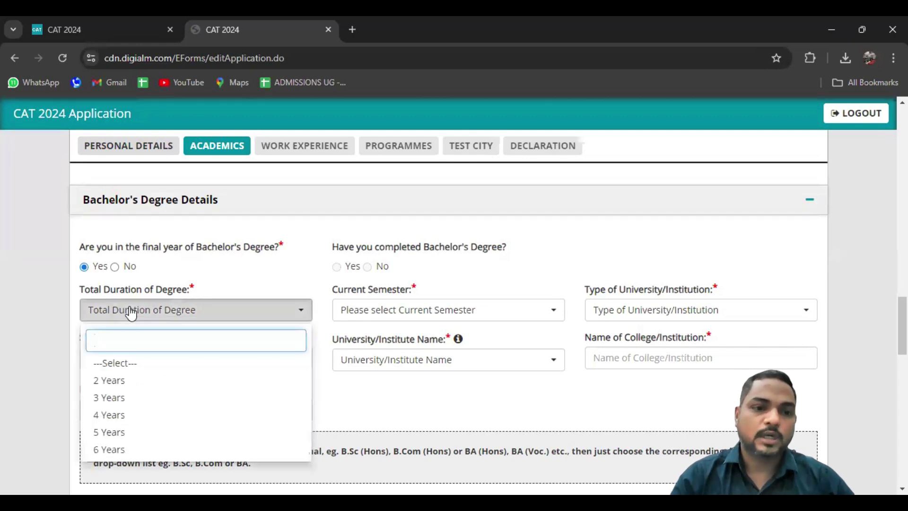
pyautogui.click(124, 400)
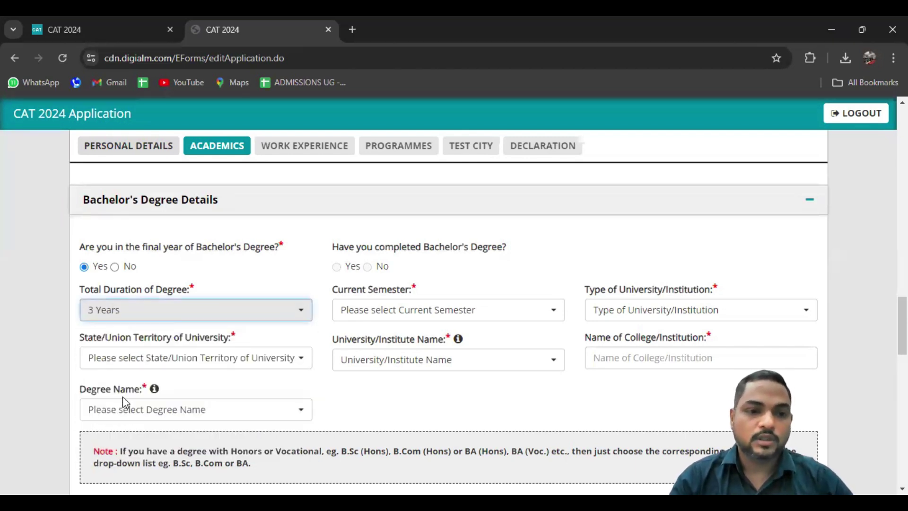
pyautogui.click(356, 313)
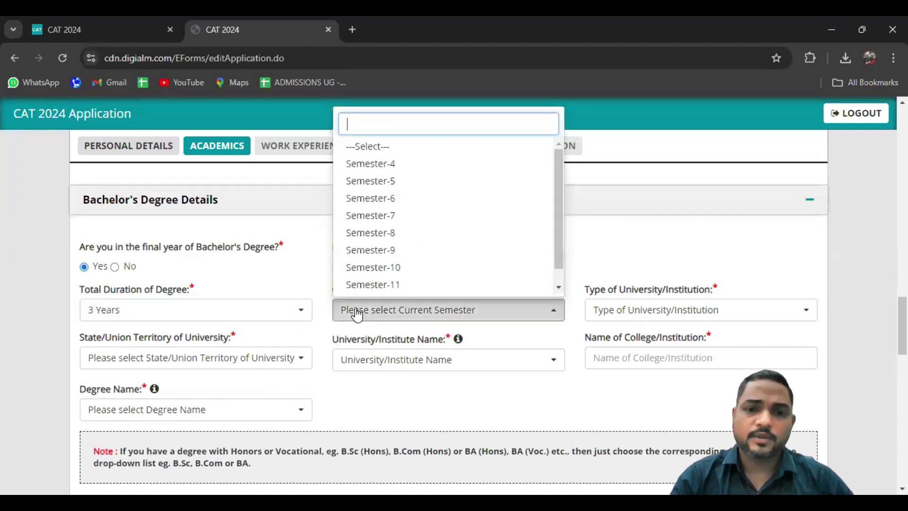
pyautogui.click(388, 187)
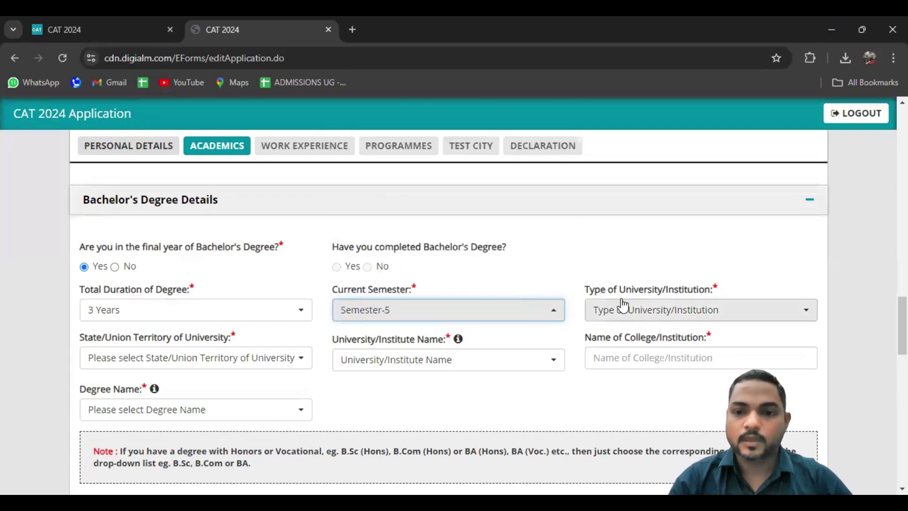
pyautogui.click(635, 312)
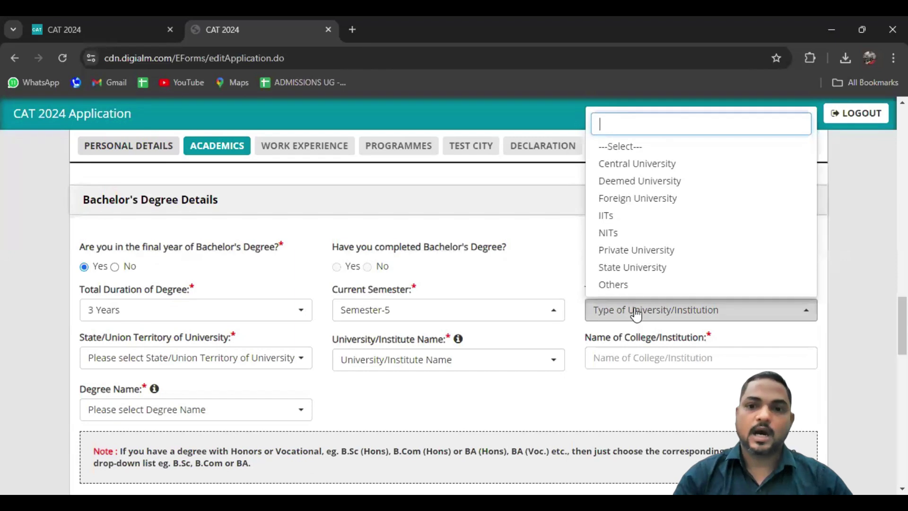
pyautogui.click(640, 269)
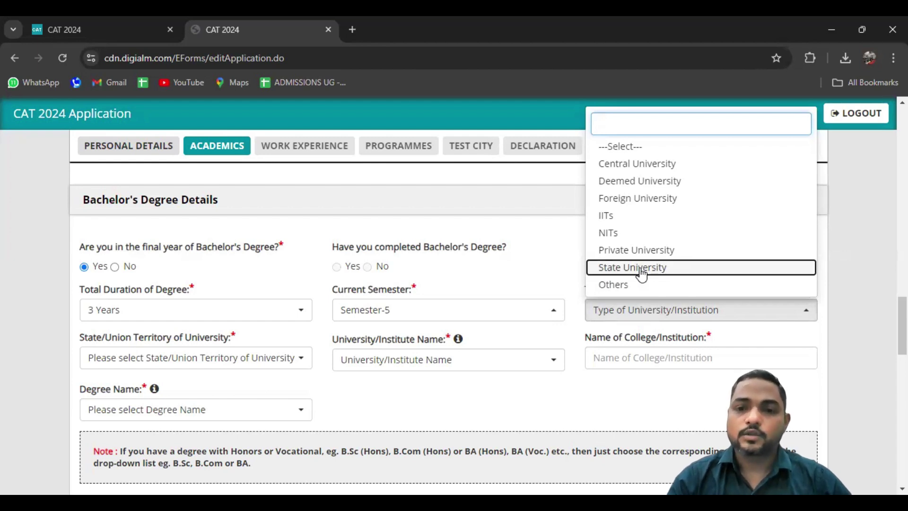
# Choose Maharashtra as the university's state and Mumbai University as the university
pyautogui.click(222, 366)
pyautogui.write('MAHA')
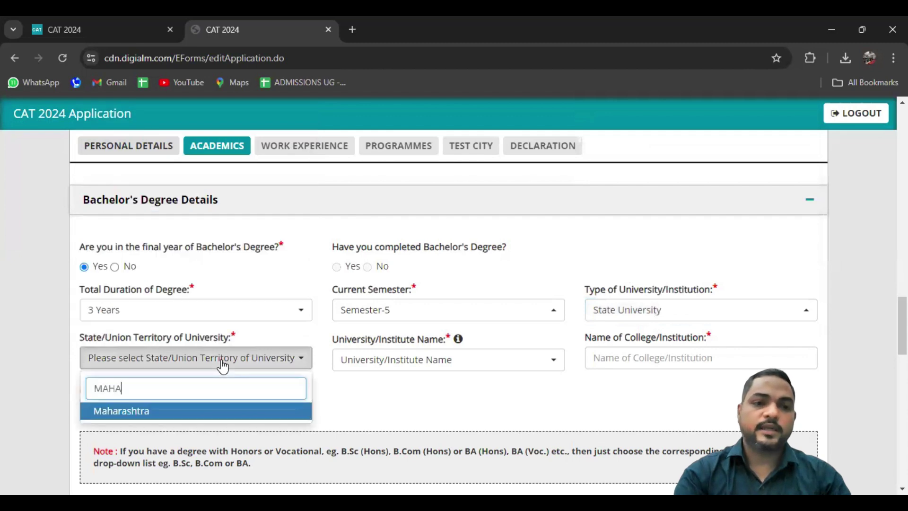
pyautogui.press('Return')
pyautogui.click(372, 371)
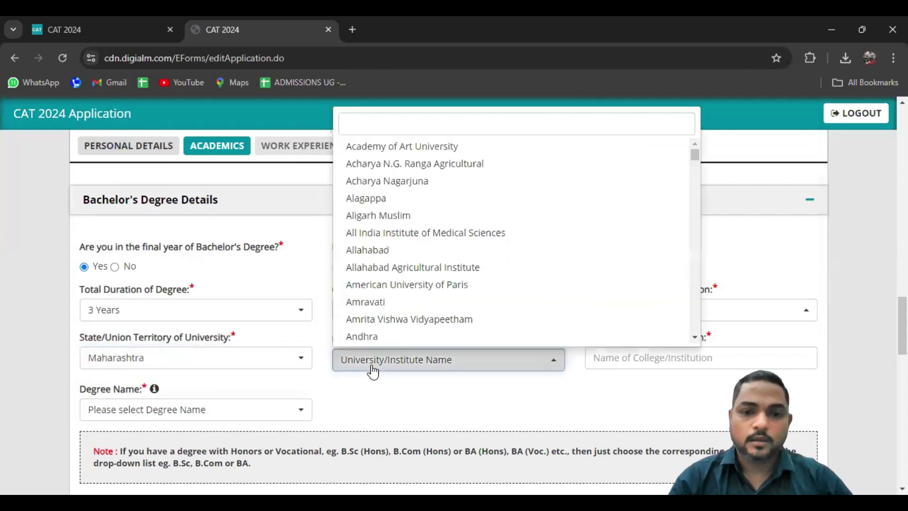
pyautogui.write('MUM')
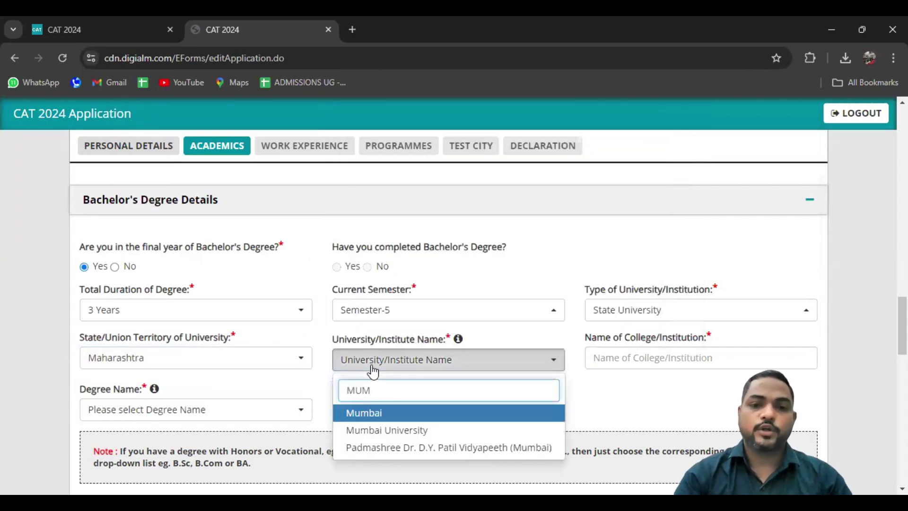
pyautogui.click(396, 431)
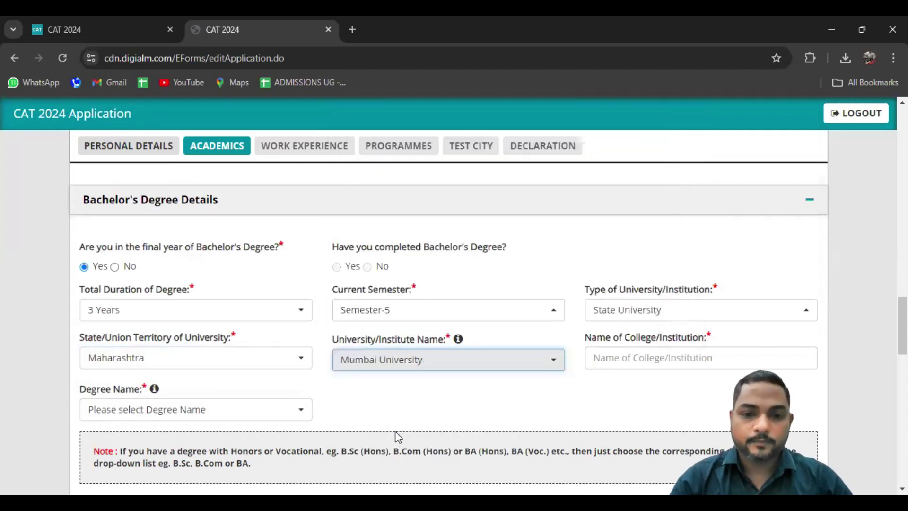
# Enter HINDUJA COLLEGE as the Name of College/Institution
pyautogui.click(625, 357)
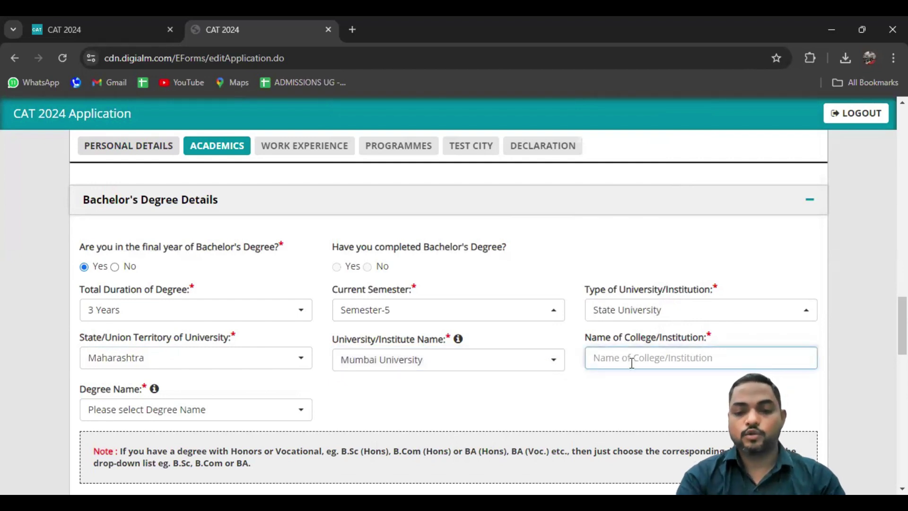
pyautogui.write('JHR')
pyautogui.press('BackSpace')
pyautogui.press('BackSpace')
pyautogui.press('BackSpace')
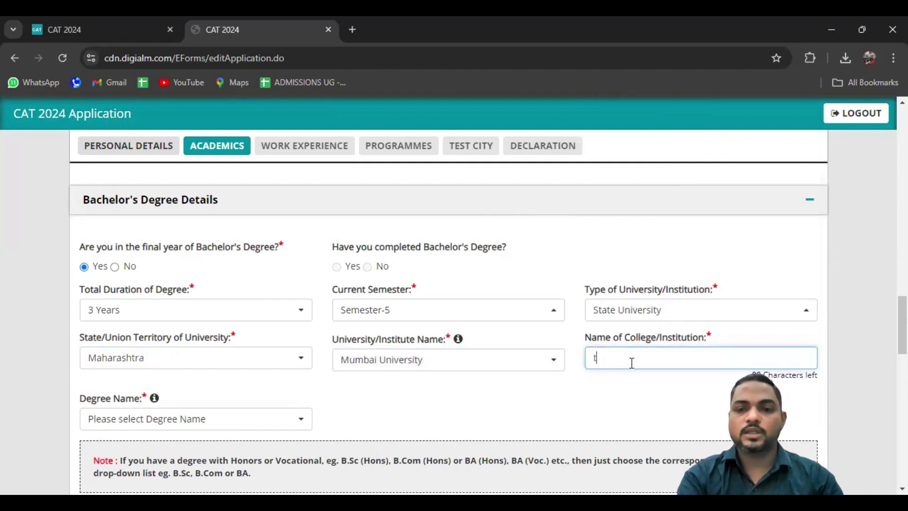
pyautogui.write('HIN')
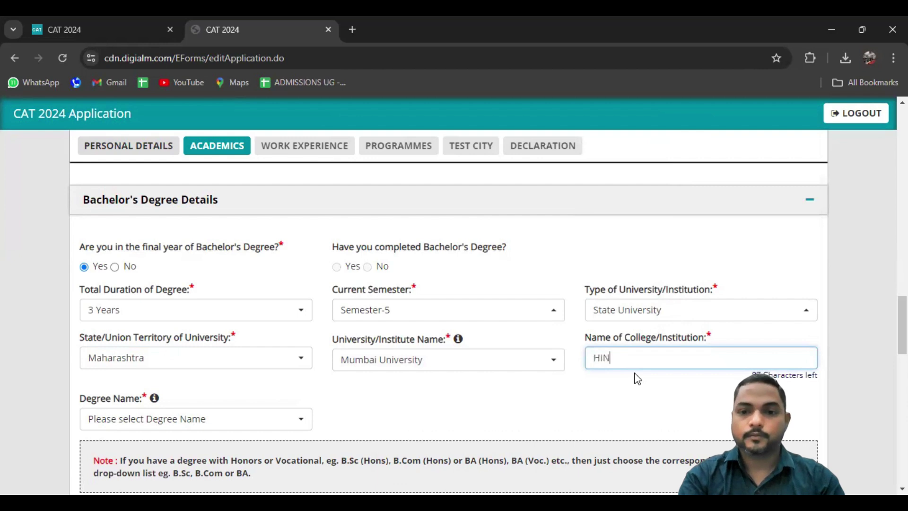
pyautogui.write('DUJA COLLEGE')
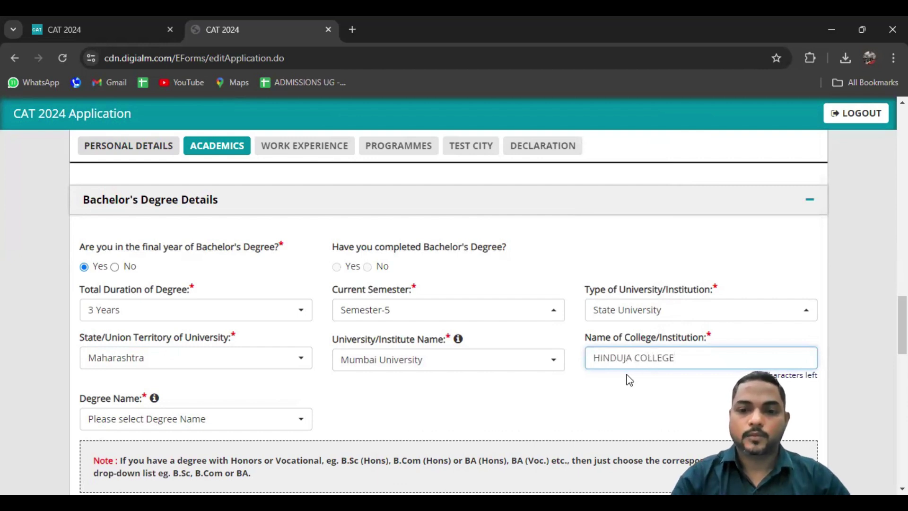
pyautogui.click(629, 379)
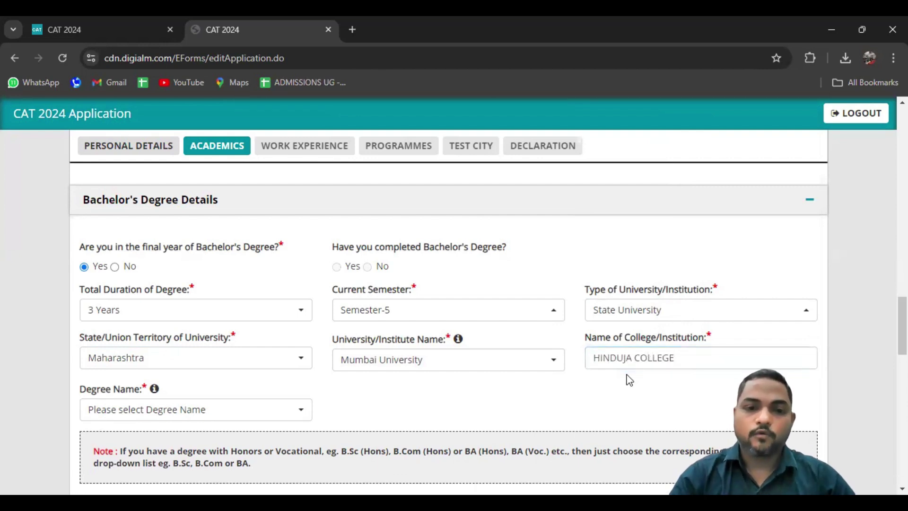
pyautogui.scroll(-1, 629, 380)
# Search BCOM in the Degree Name list and select 'BCOM - Bachelor of Commerce'
pyautogui.click(155, 383)
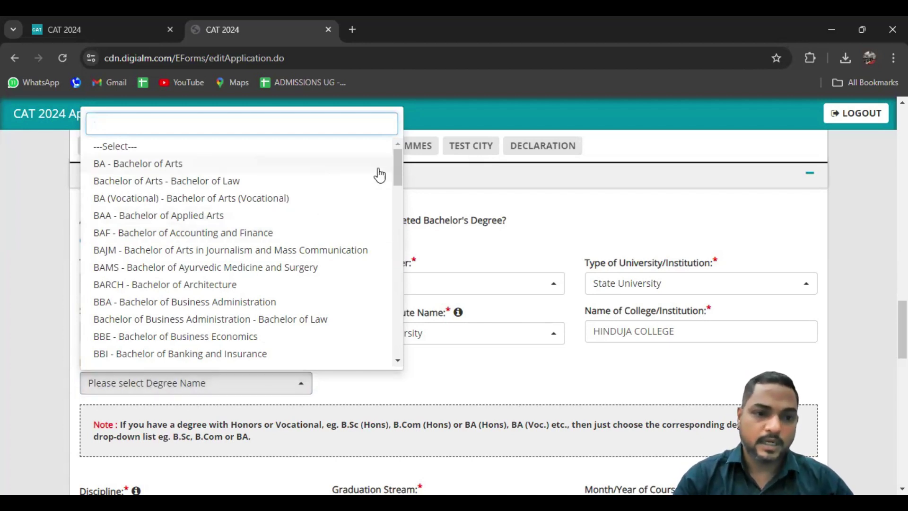
pyautogui.moveTo(399, 174)
pyautogui.mouseDown()
pyautogui.moveTo(399, 364)
pyautogui.moveTo(396, 189)
pyautogui.mouseUp()
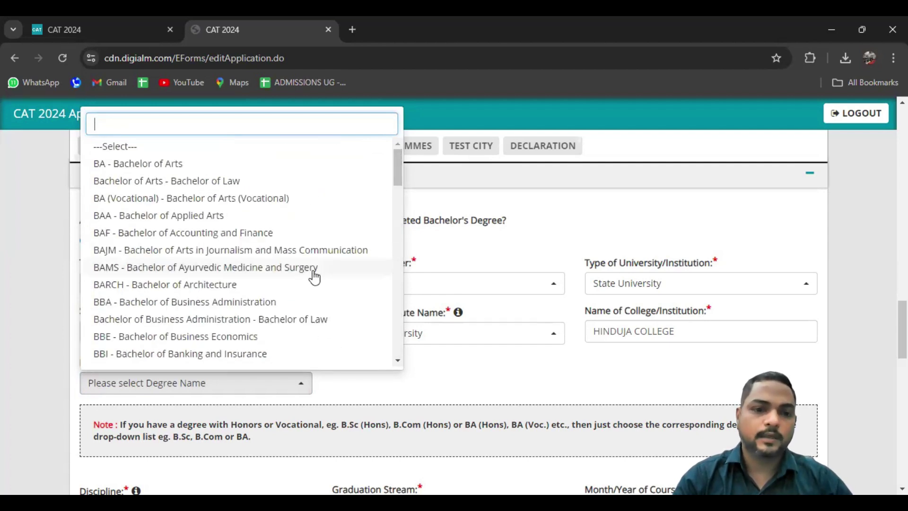
pyautogui.write('BCOM')
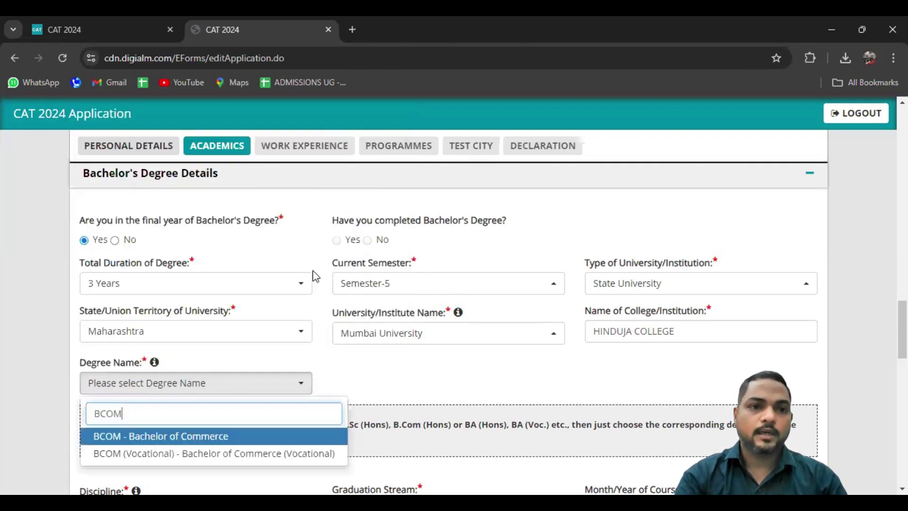
pyautogui.click(206, 437)
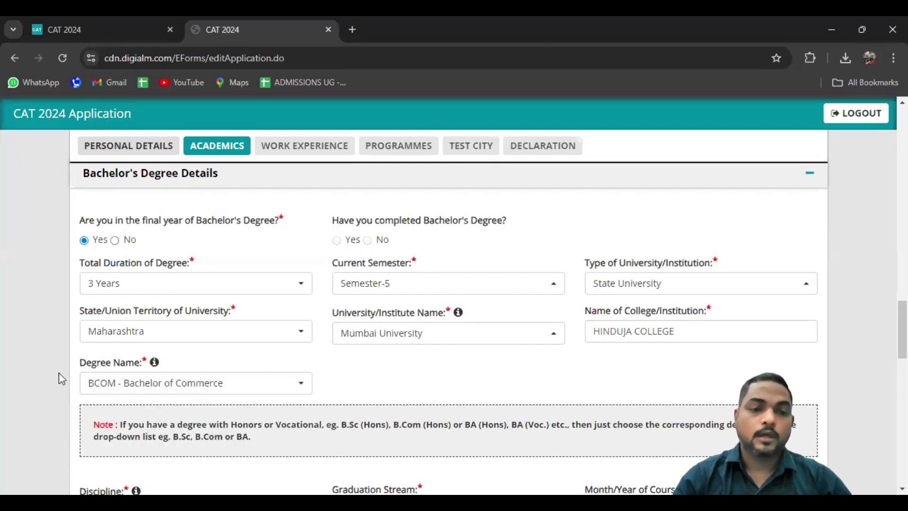
pyautogui.scroll(-1, 59, 376)
pyautogui.scroll(1, 59, 373)
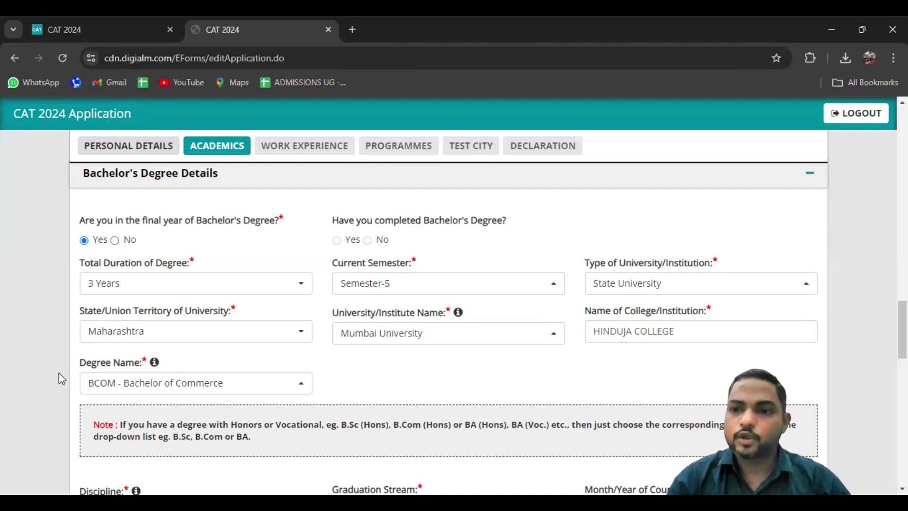
pyautogui.scroll(-5, 59, 374)
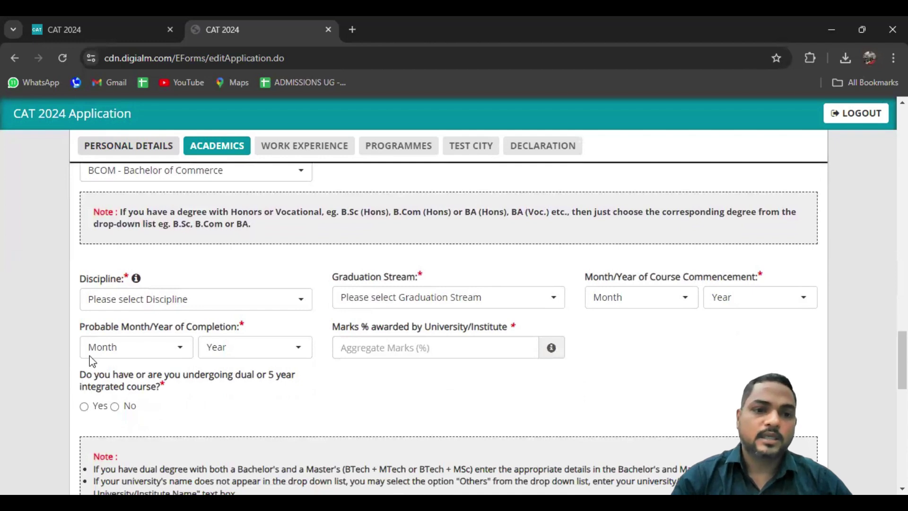
# Set the discipline to Commerce and the graduation stream to Non Engineering
pyautogui.click(169, 308)
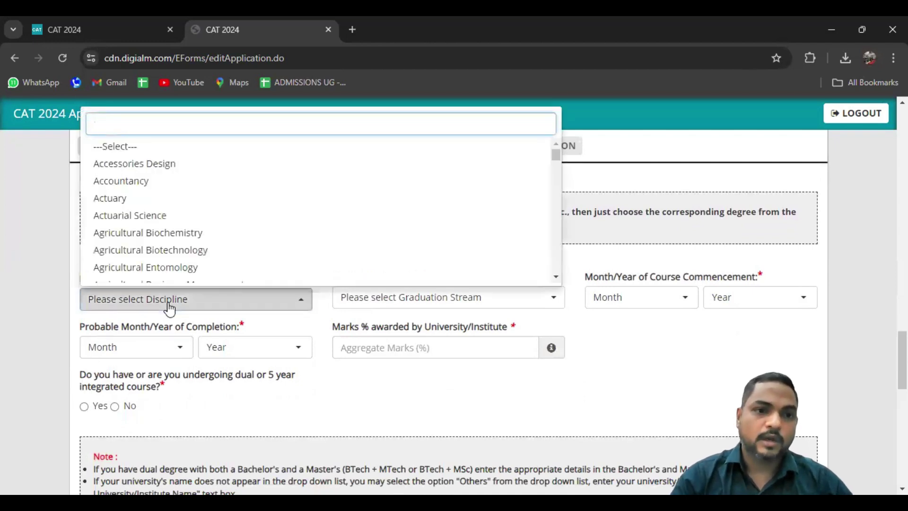
pyautogui.write('COMM')
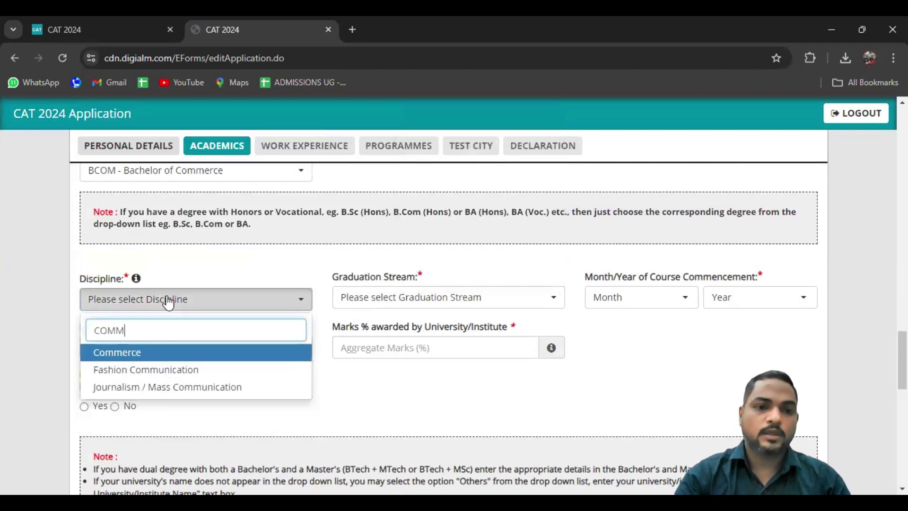
pyautogui.press('Return')
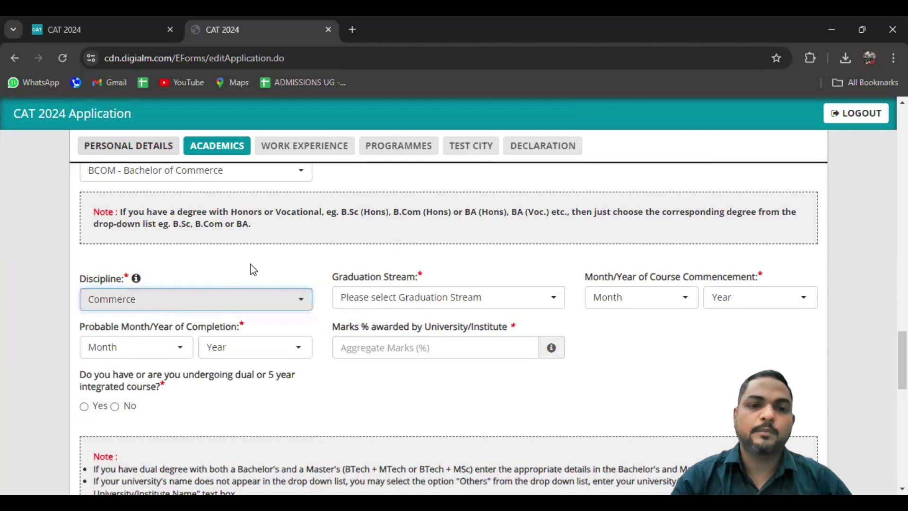
pyautogui.click(253, 268)
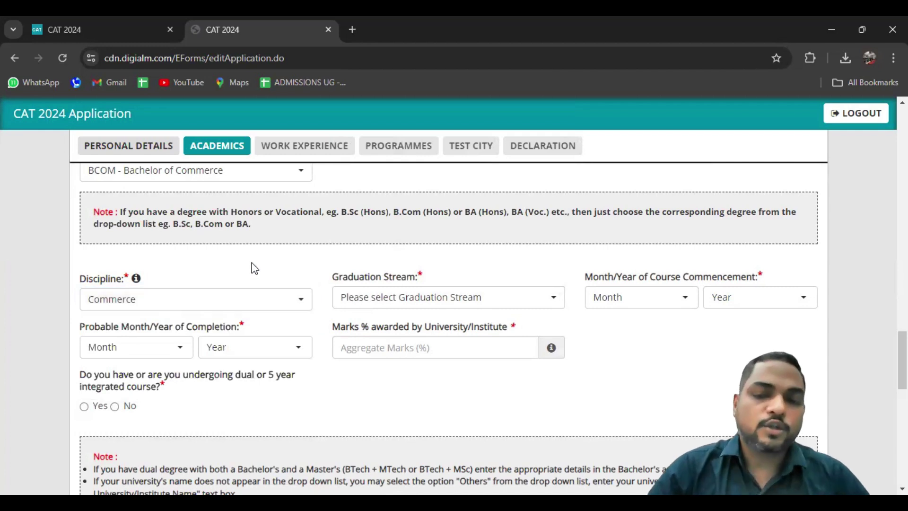
pyautogui.click(413, 303)
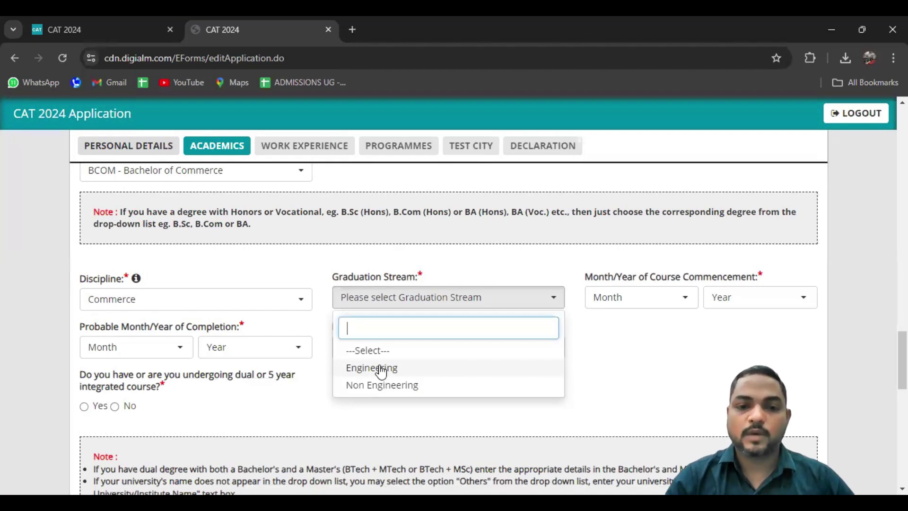
pyautogui.click(381, 386)
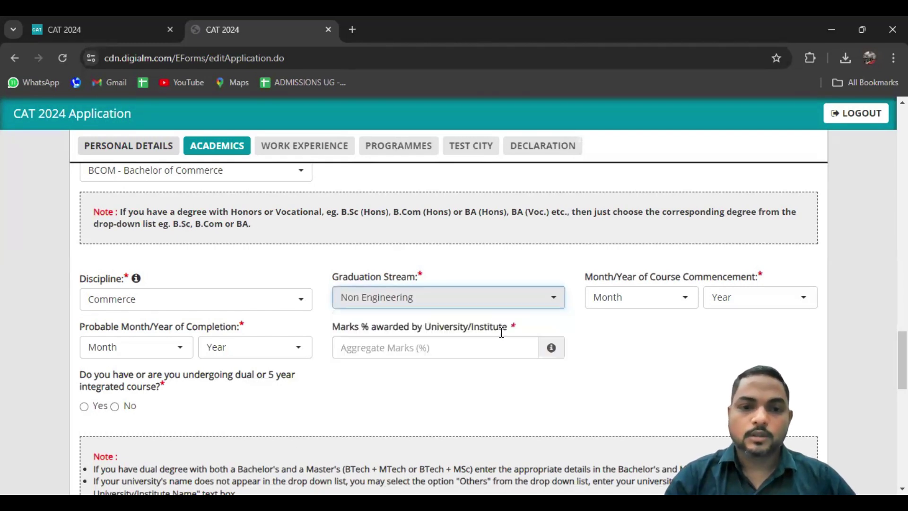
# Set the course commencement to June 2008
pyautogui.click(619, 302)
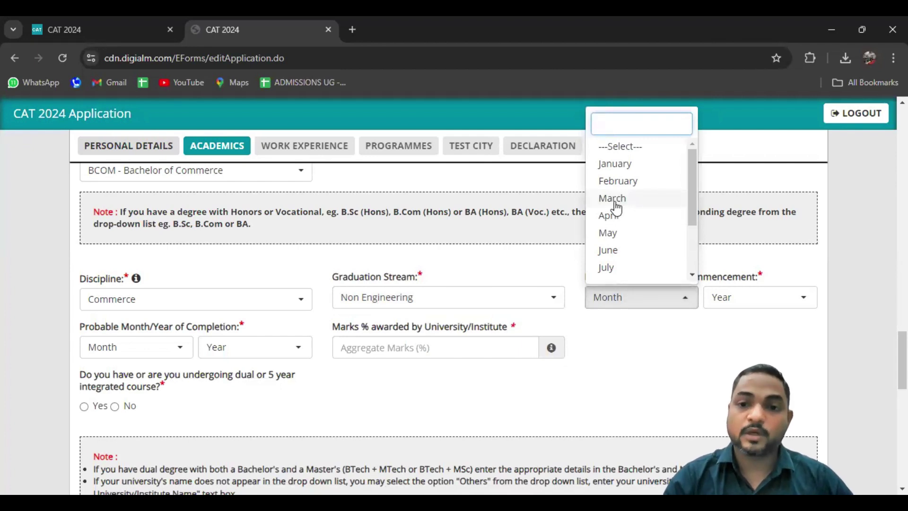
pyautogui.click(608, 251)
pyautogui.click(741, 303)
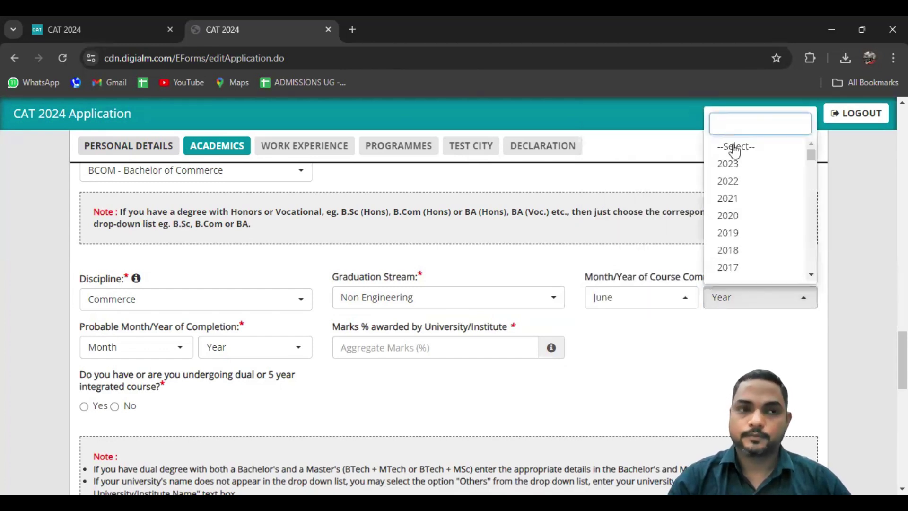
pyautogui.write('2008')
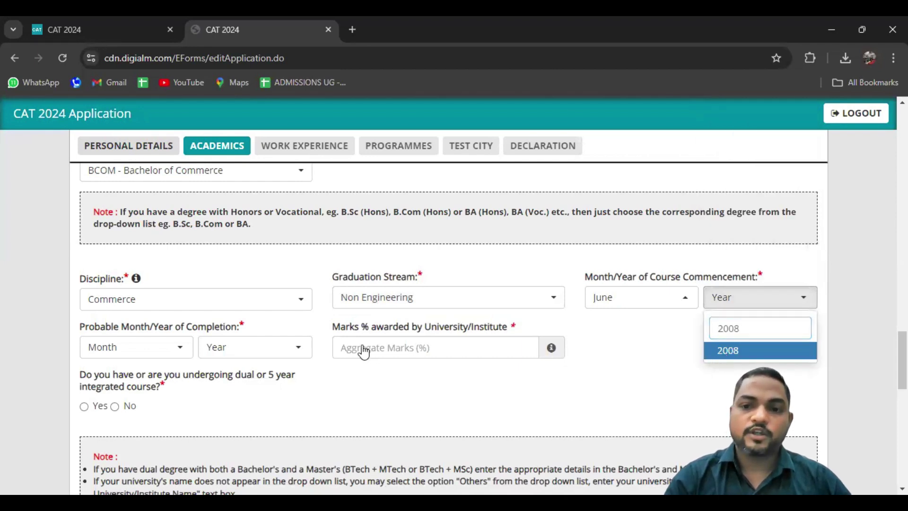
pyautogui.click(724, 352)
# Set the completion month to April; the completion year search finds no match
pyautogui.click(145, 350)
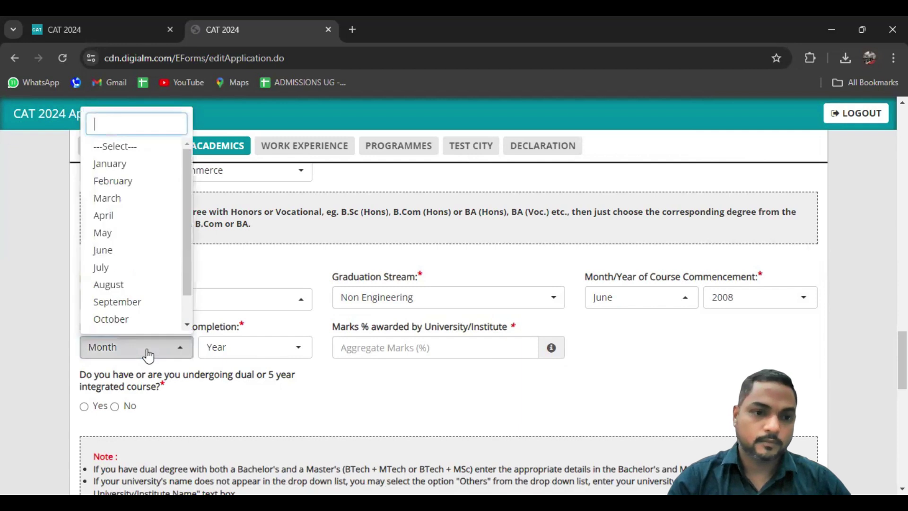
pyautogui.click(105, 217)
pyautogui.click(273, 357)
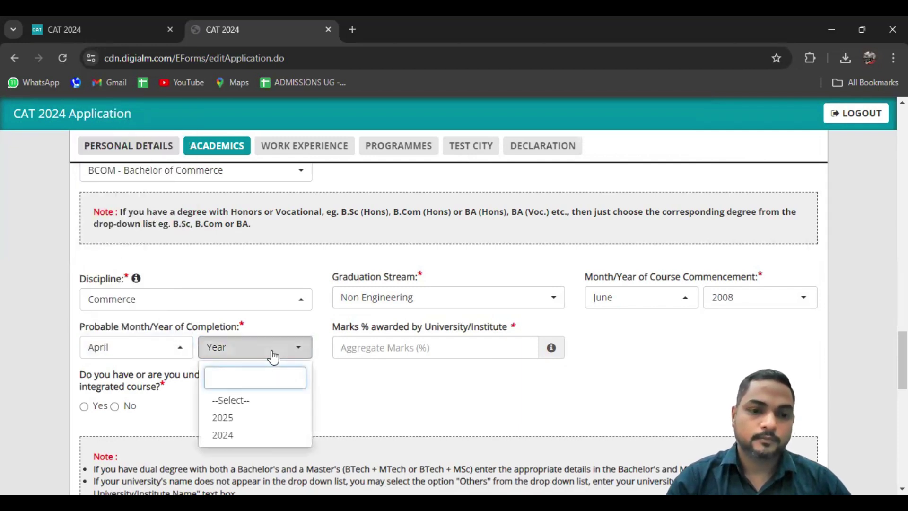
pyautogui.write('2022')
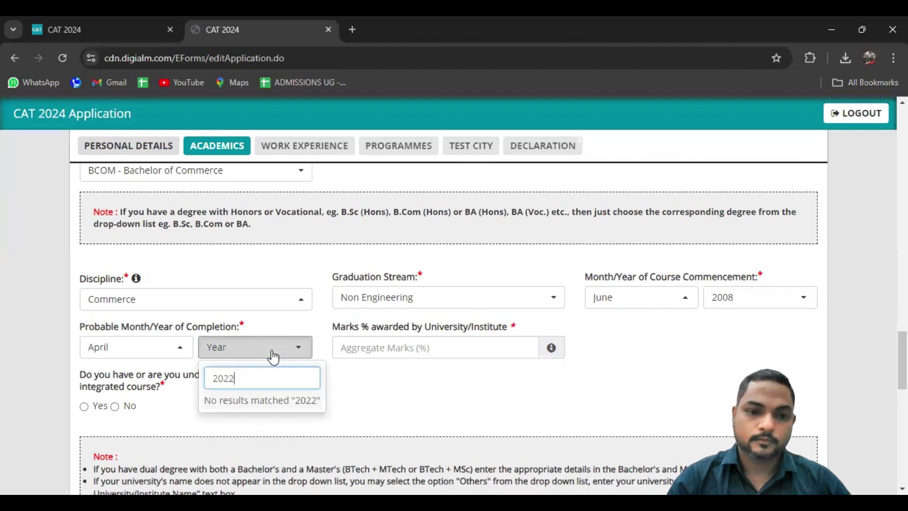
pyautogui.press('BackSpace')
pyautogui.press('BackSpace')
pyautogui.write('11')
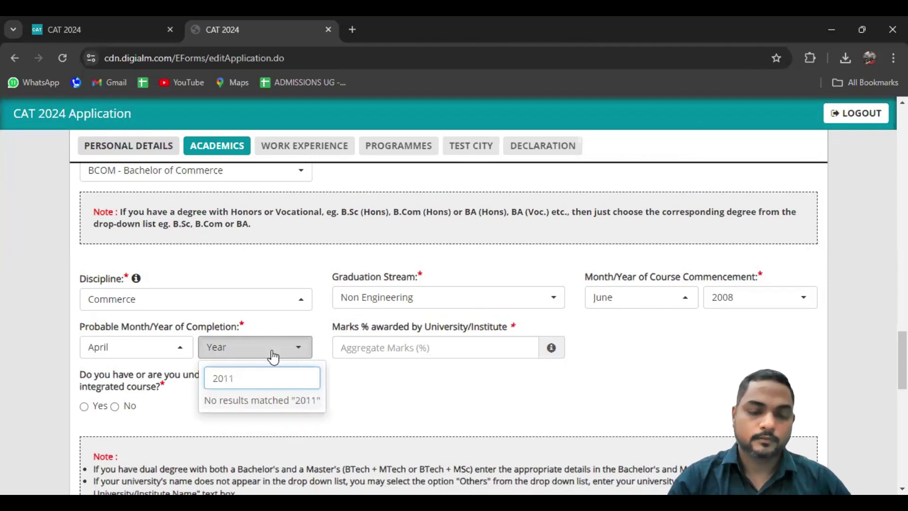
pyautogui.click(373, 397)
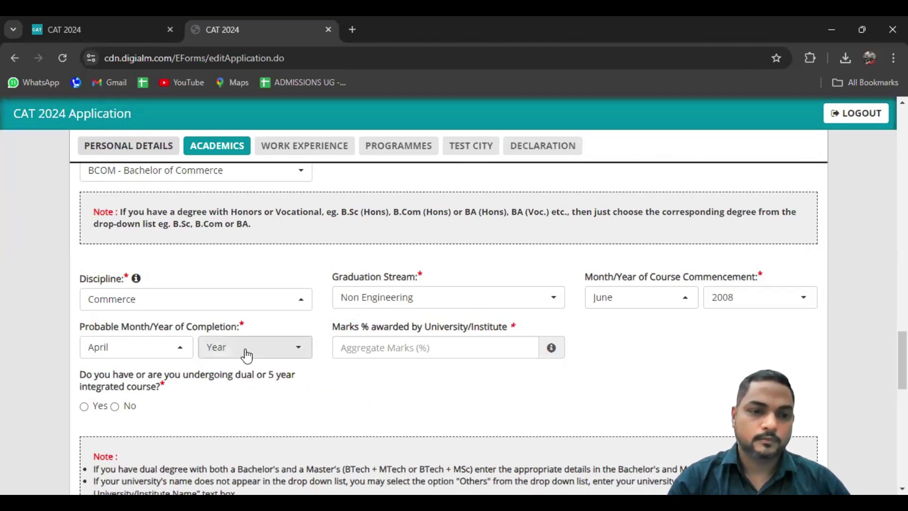
pyautogui.click(241, 347)
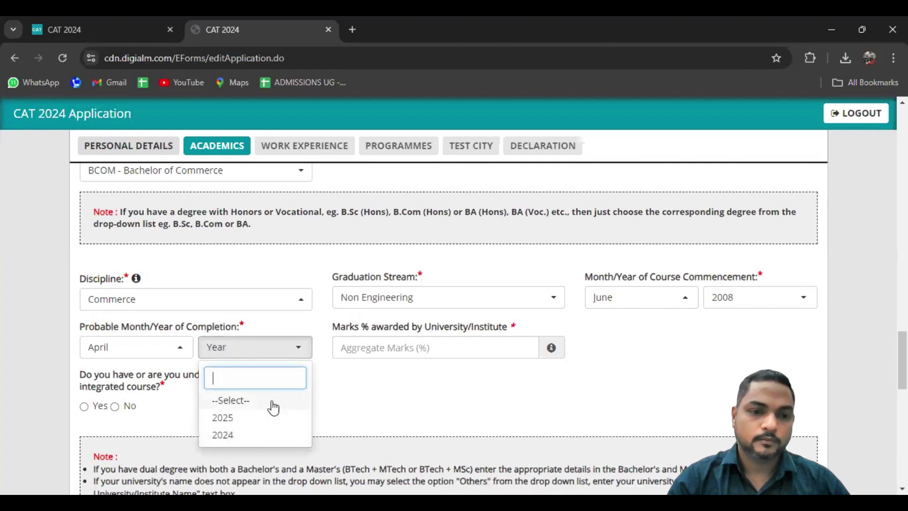
pyautogui.click(469, 402)
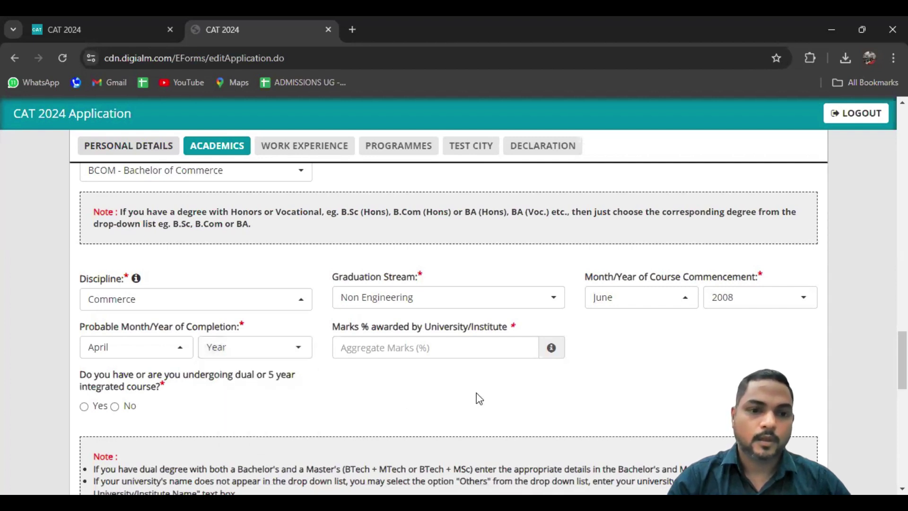
pyautogui.click(761, 303)
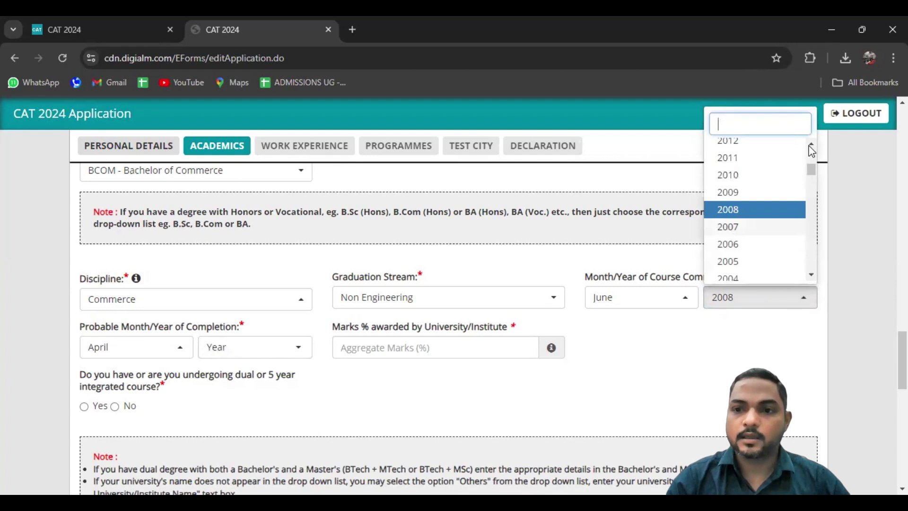
pyautogui.click(811, 146)
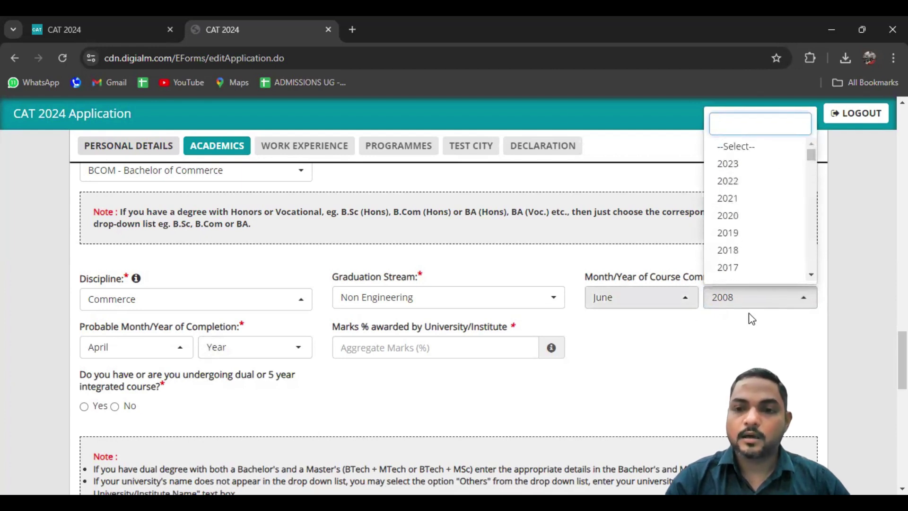
pyautogui.scroll(4, 103, 253)
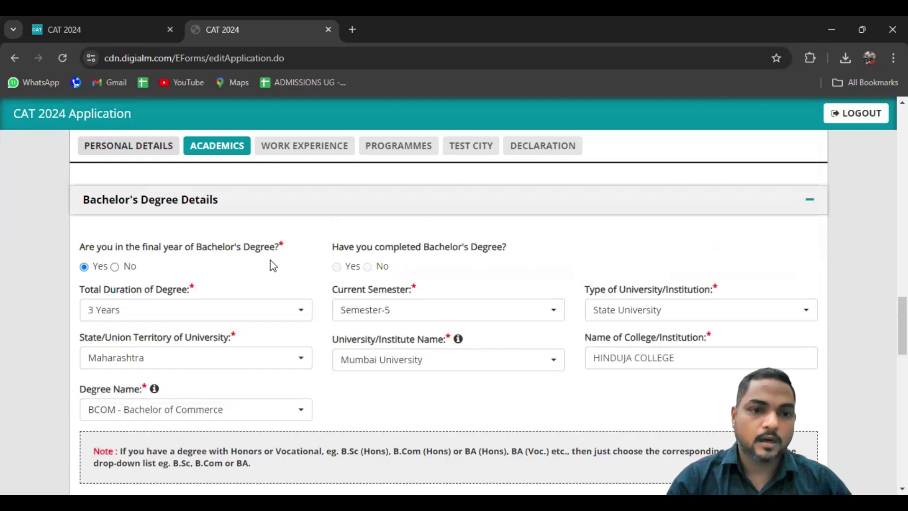
# Mark the bachelor's degree as completed, not final year, with a 3 Years duration
pyautogui.click(115, 266)
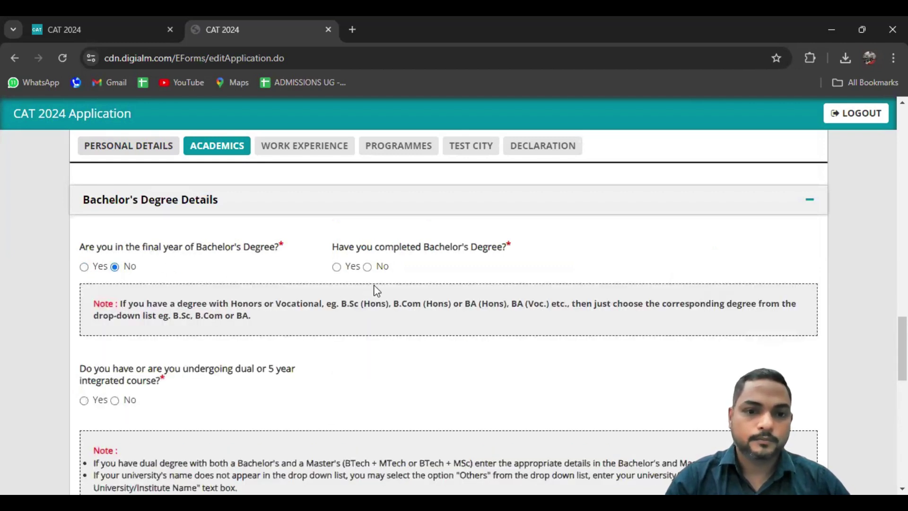
pyautogui.click(337, 267)
pyautogui.click(168, 312)
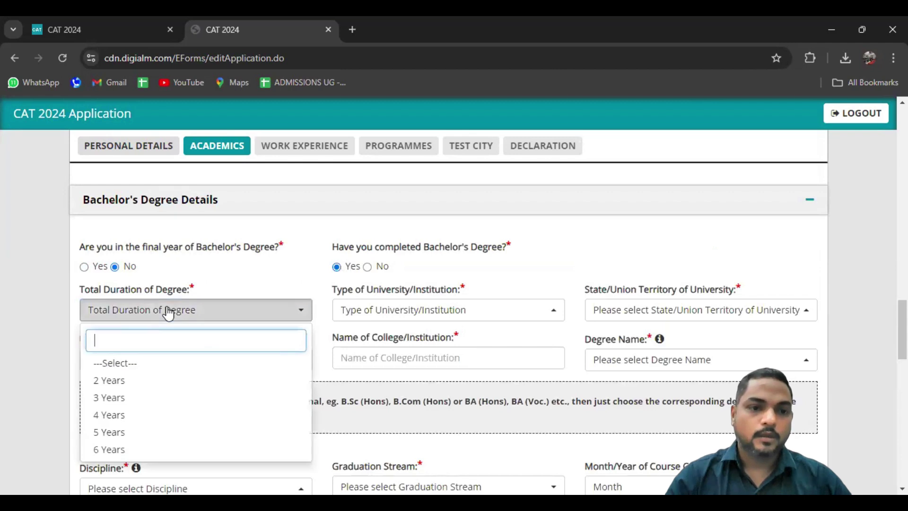
pyautogui.press('Down')
pyautogui.press('Down')
pyautogui.press('Return')
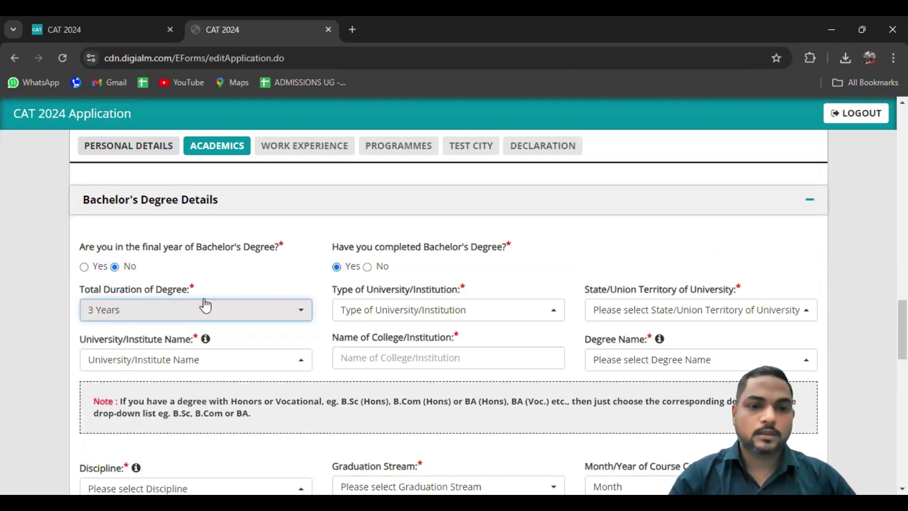
# Choose State University, state Maharashtra, and Mumbai University as the university
pyautogui.click(382, 318)
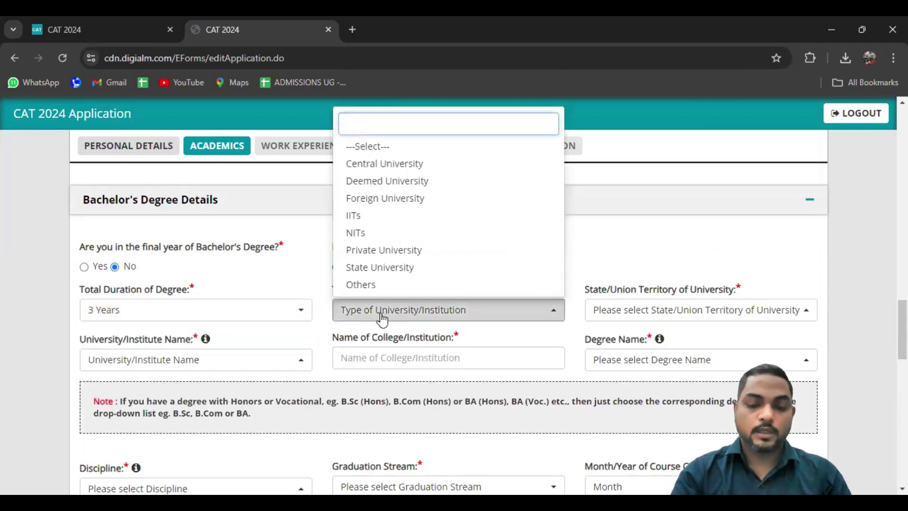
pyautogui.write('SATE')
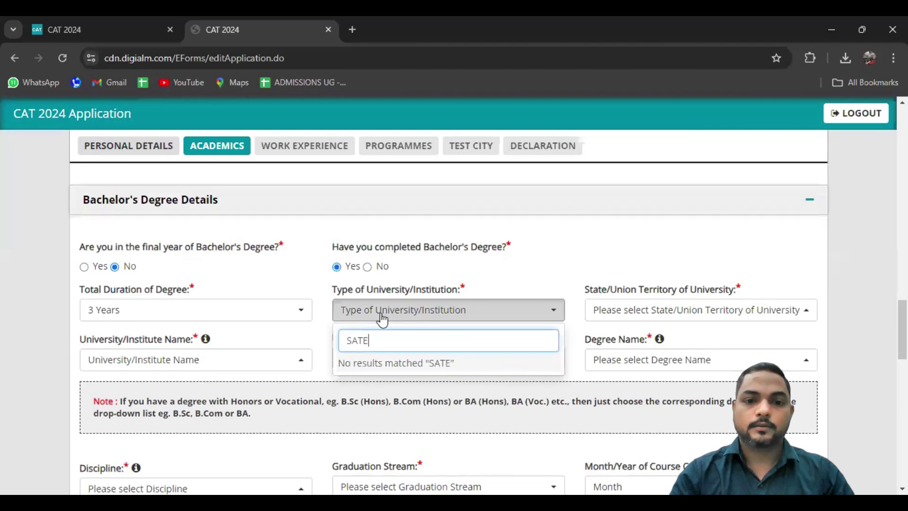
pyautogui.press('BackSpace')
pyautogui.press('BackSpace')
pyautogui.press('BackSpace')
pyautogui.press('BackSpace')
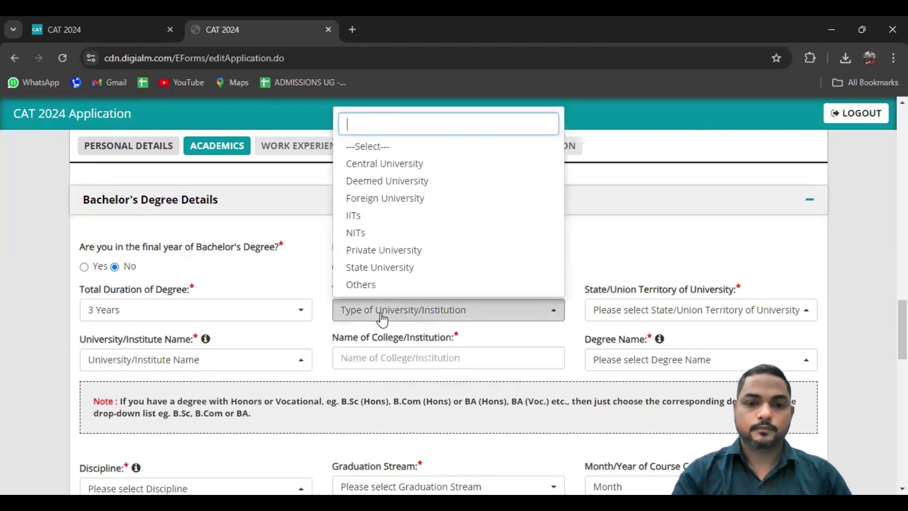
pyautogui.click(398, 265)
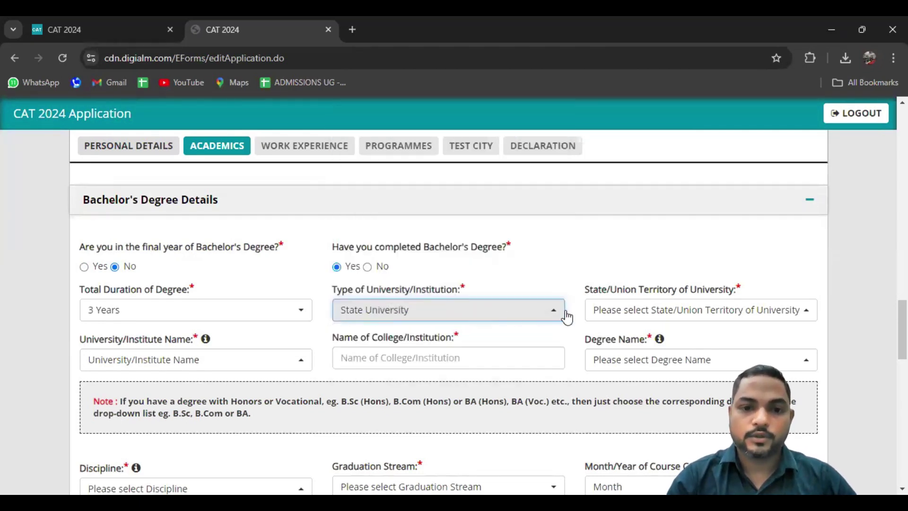
pyautogui.click(615, 310)
pyautogui.write('MAHA')
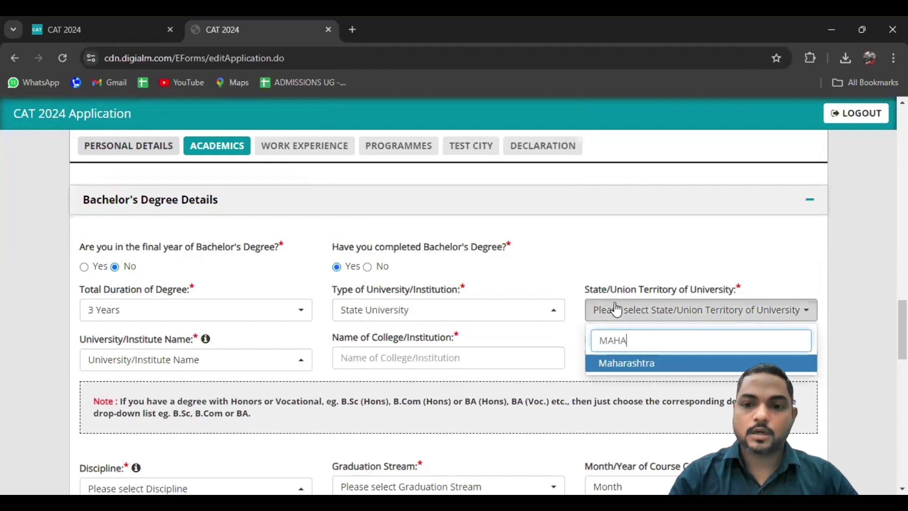
pyautogui.press('Return')
pyautogui.click(169, 362)
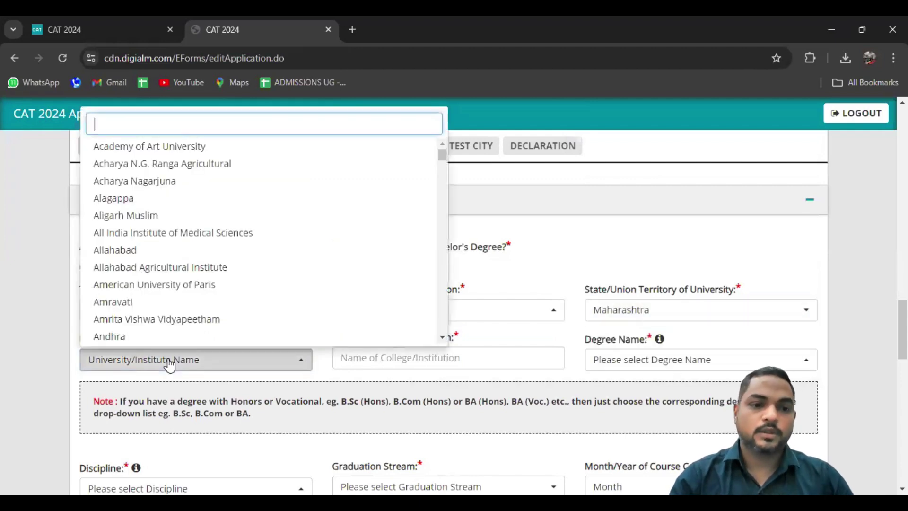
pyautogui.write('MU')
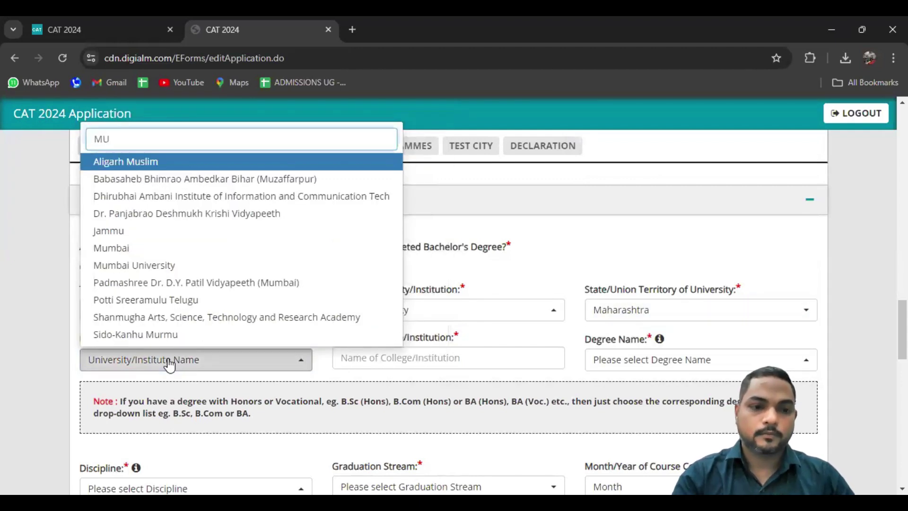
pyautogui.write('M')
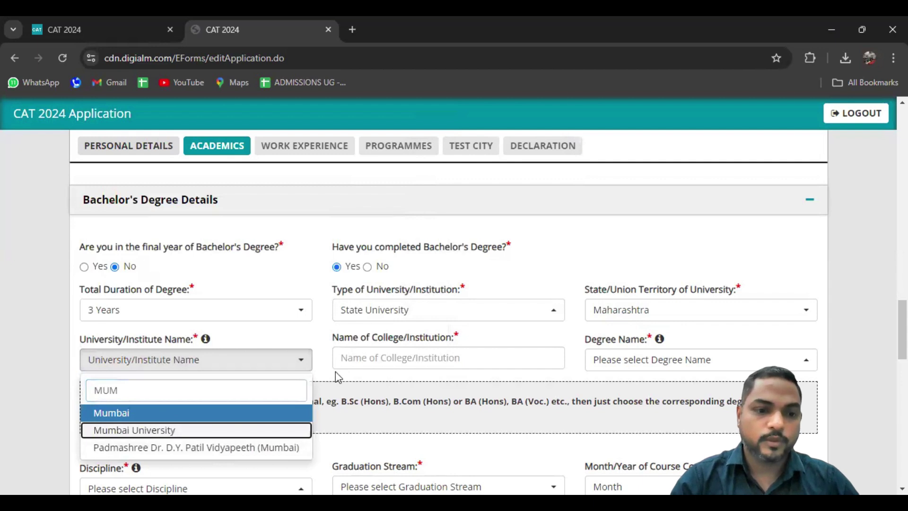
pyautogui.press('Return')
# Enter HINDUJA COLLEGE as the college and select BCOM - Bachelor of Commerce as the degree
pyautogui.click(377, 353)
pyautogui.write('H')
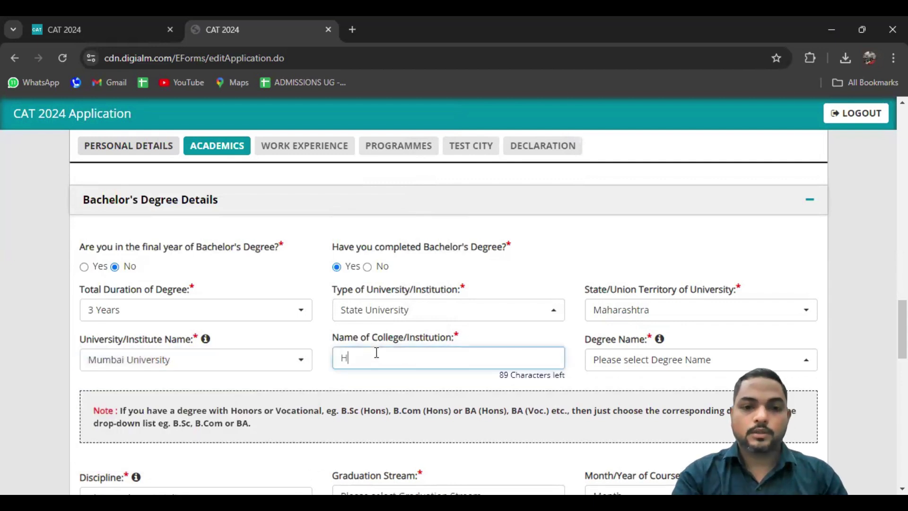
pyautogui.write('INDUJA COLLEGE')
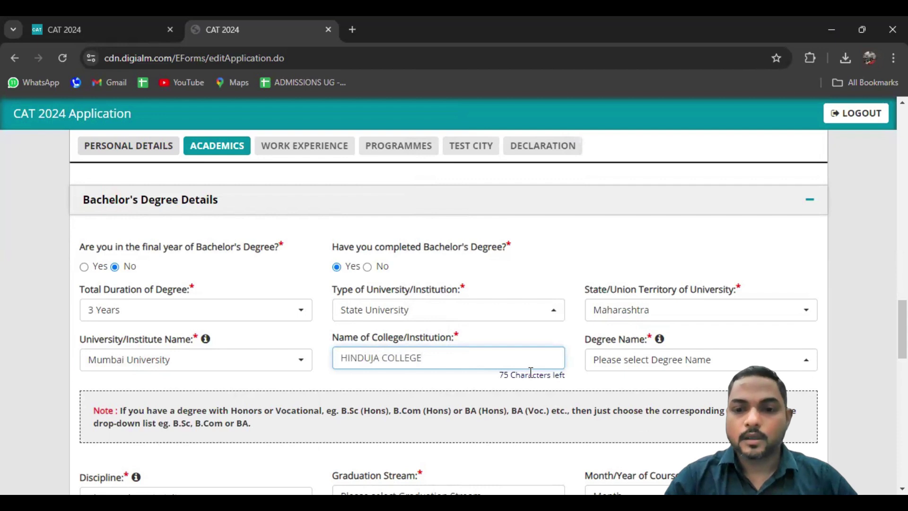
pyautogui.click(609, 368)
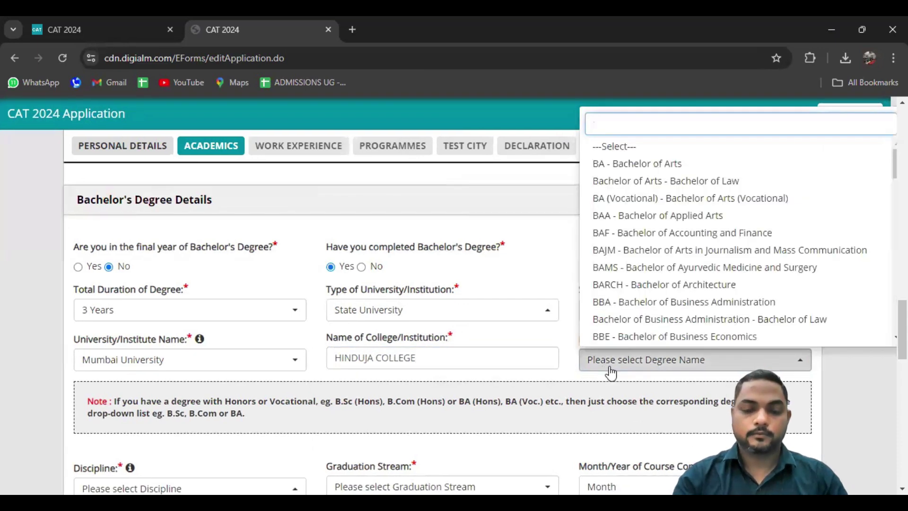
pyautogui.write('BCOM')
pyautogui.press('Return')
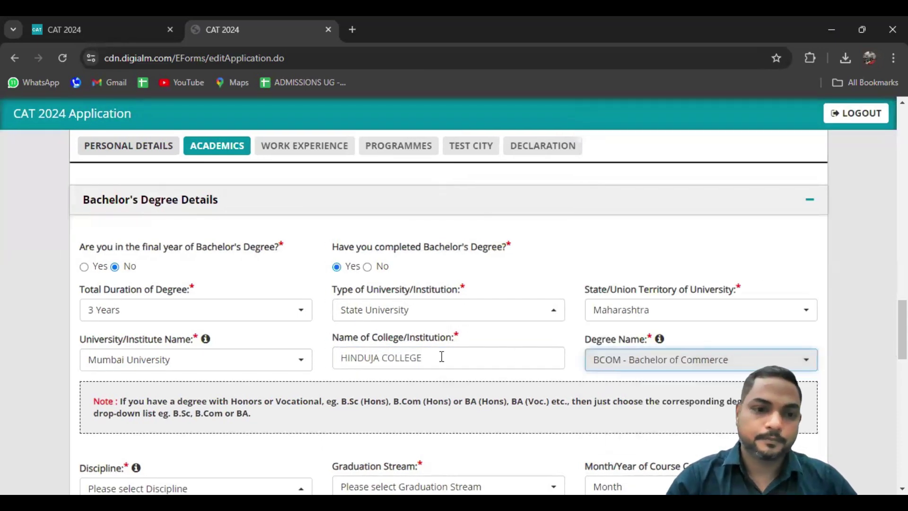
pyautogui.click(86, 376)
# Set the discipline to Commerce and the graduation stream to Non Engineering
pyautogui.scroll(-5, 36, 377)
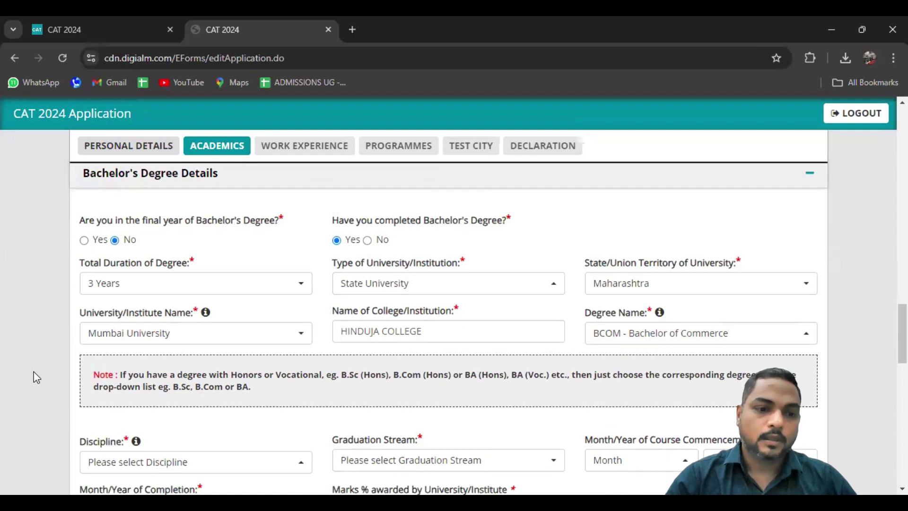
pyautogui.click(195, 285)
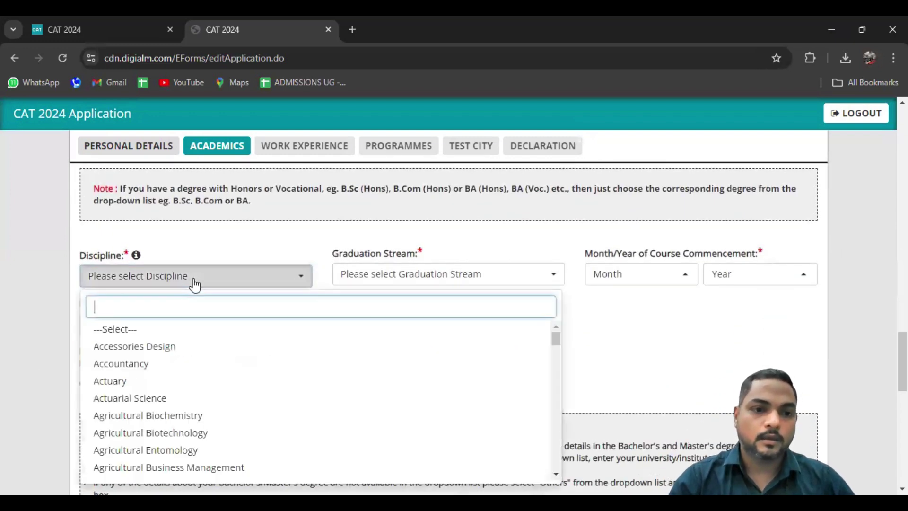
pyautogui.write('commerce')
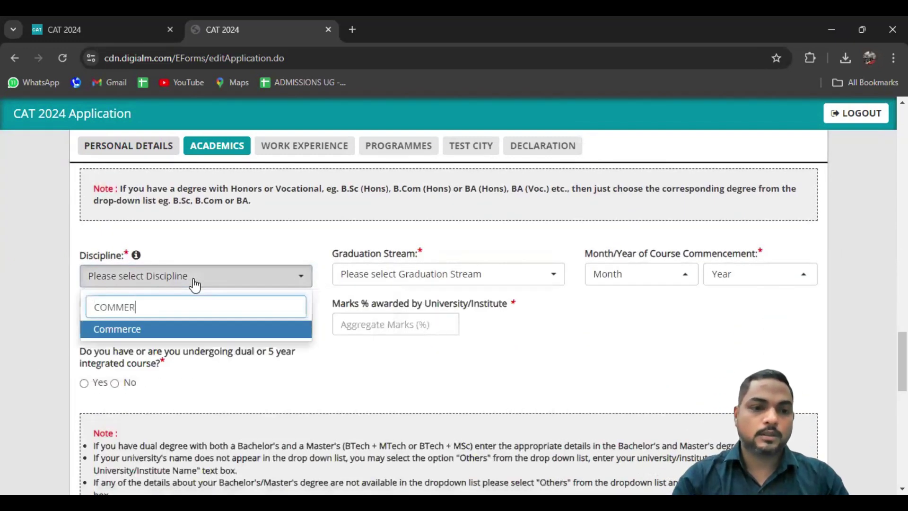
pyautogui.press('Return')
pyautogui.click(346, 273)
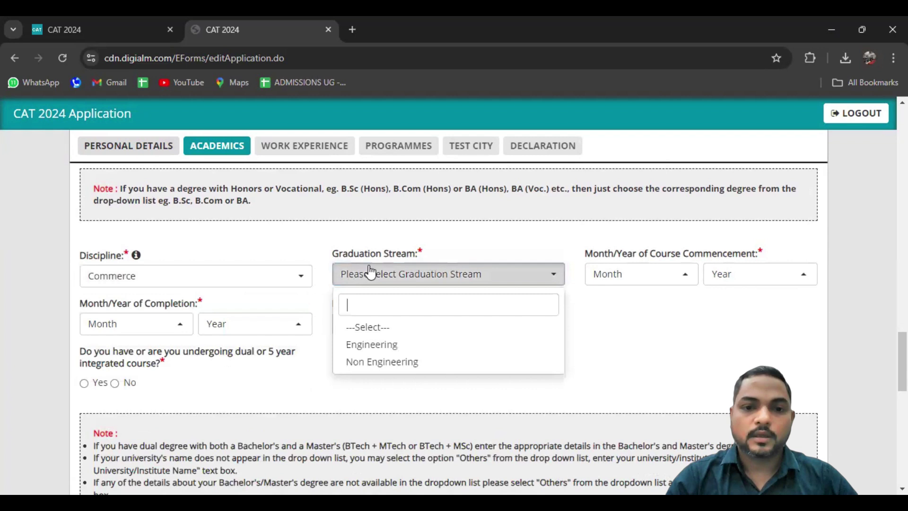
pyautogui.click(377, 360)
# Set the course commencement to June 2007, correcting the year from 2008
pyautogui.click(619, 281)
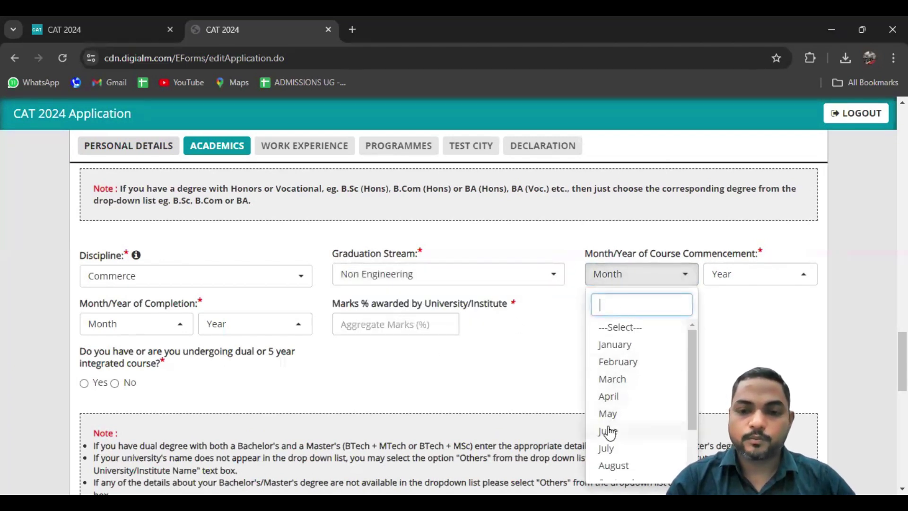
pyautogui.click(608, 430)
pyautogui.click(743, 276)
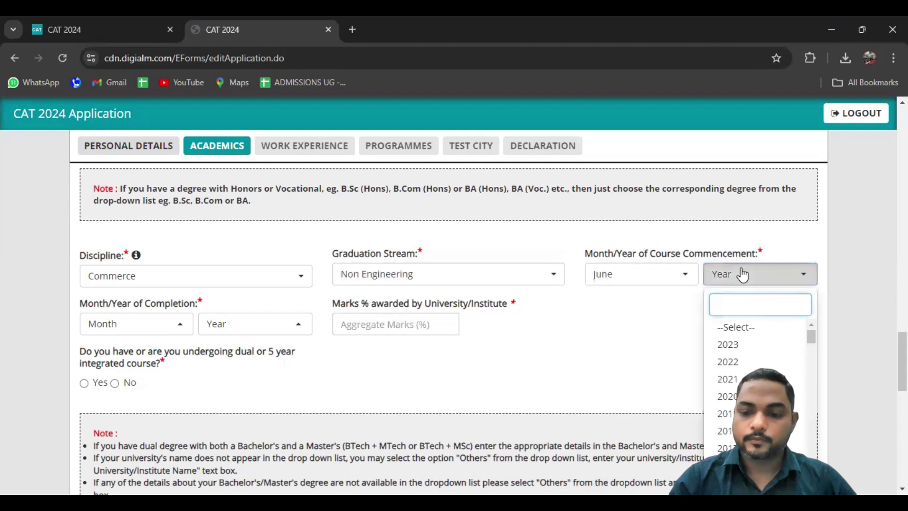
pyautogui.write('2008')
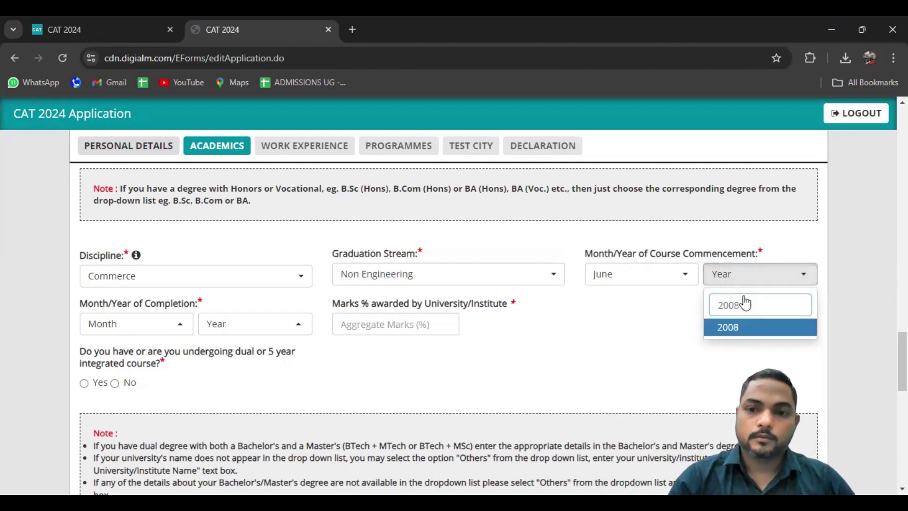
pyautogui.press('Return')
pyautogui.click(740, 283)
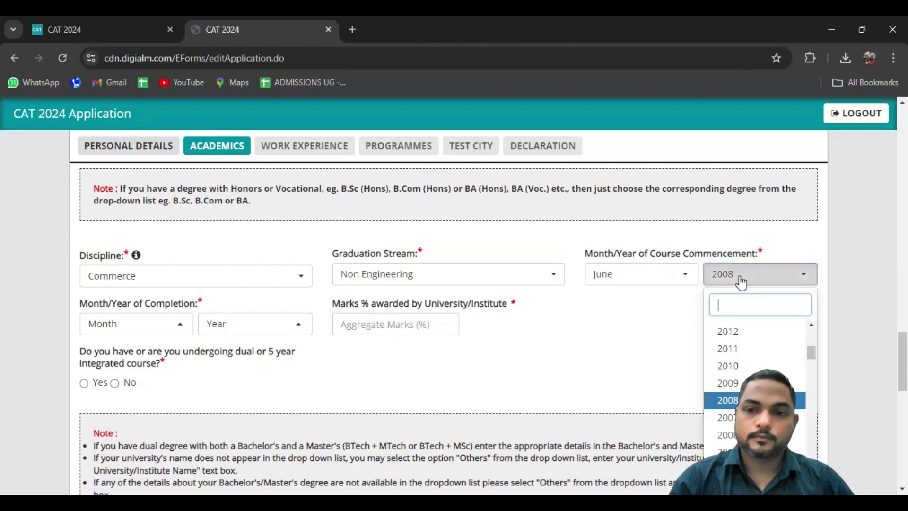
pyautogui.write('2007')
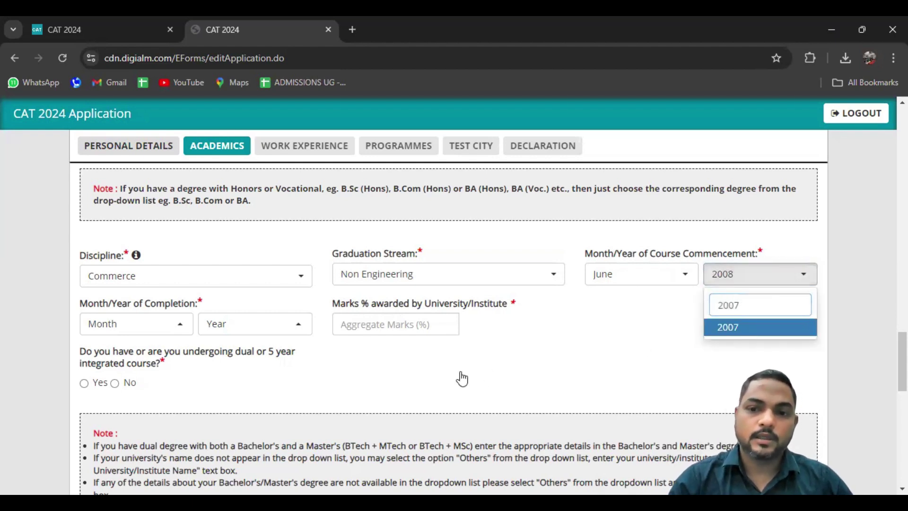
pyautogui.press('Return')
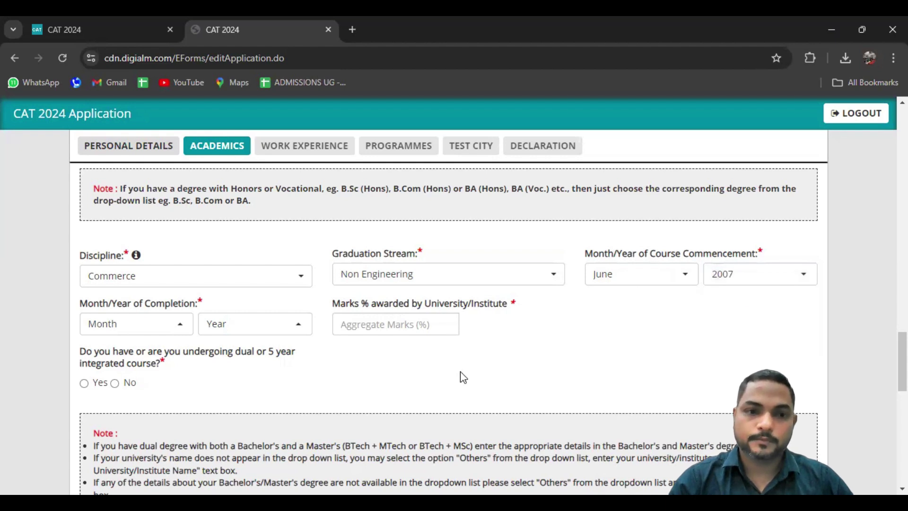
# Set the Month/Year of Completion to April 2010
pyautogui.click(159, 323)
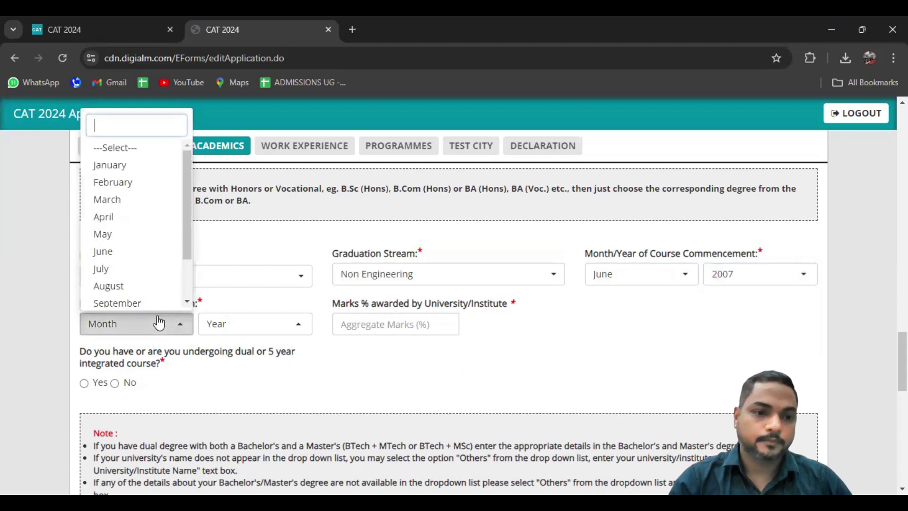
pyautogui.click(104, 217)
pyautogui.click(238, 324)
pyautogui.write('20')
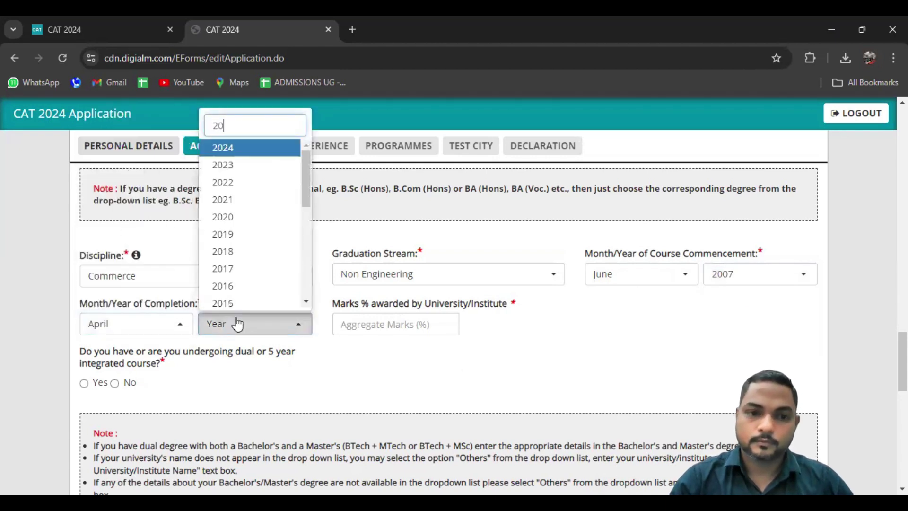
pyautogui.write('0+')
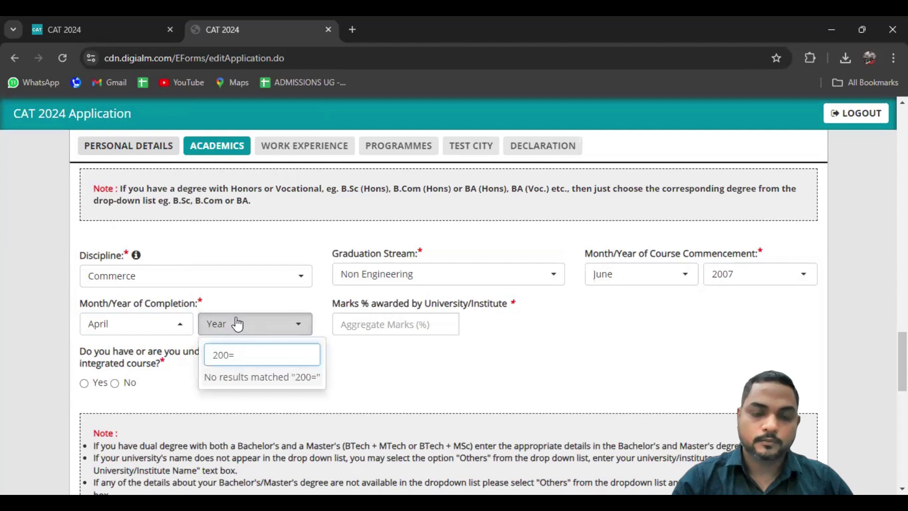
pyautogui.press('BackSpace')
pyautogui.press('BackSpace')
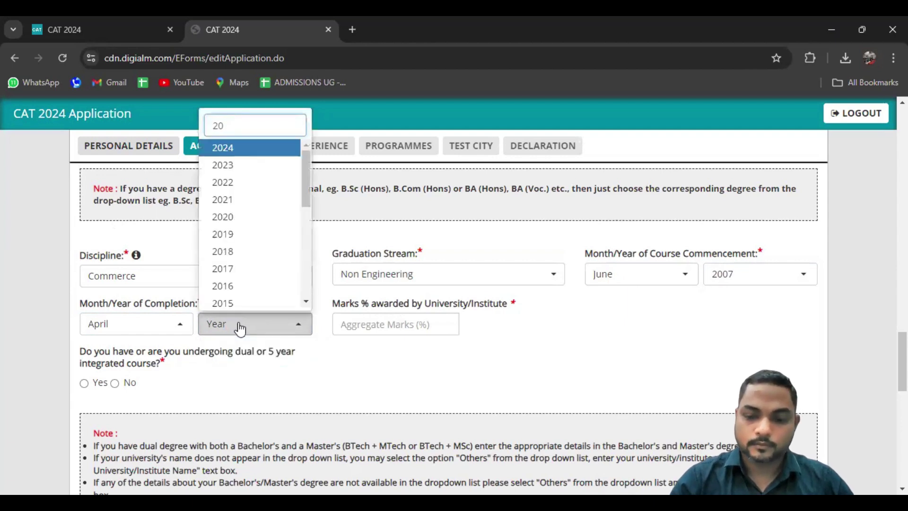
pyautogui.write('10')
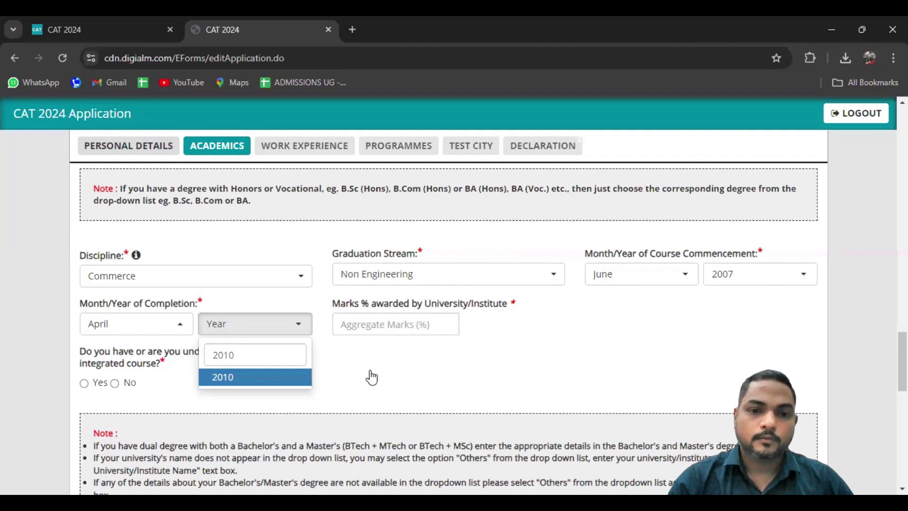
pyautogui.press('Return')
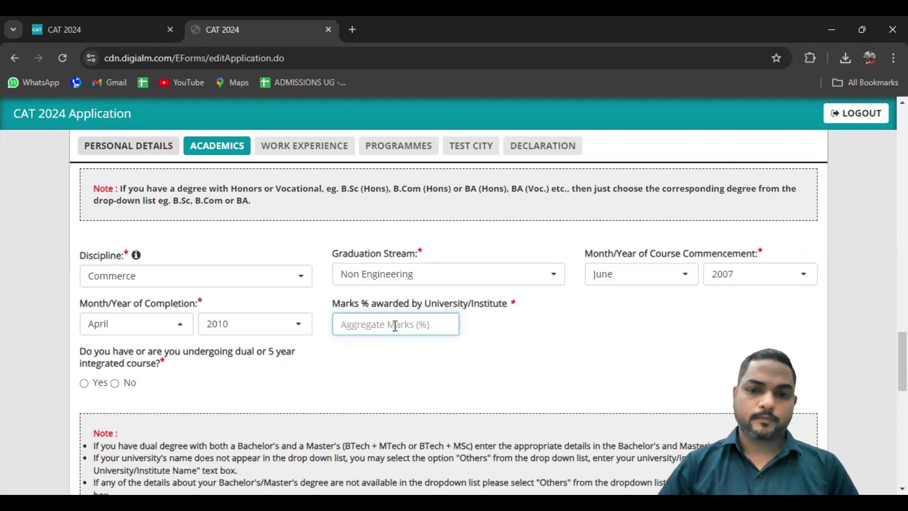
# Enter 600 as the marks percentage and dismiss the incorrect-percentage alert
pyautogui.write('600')
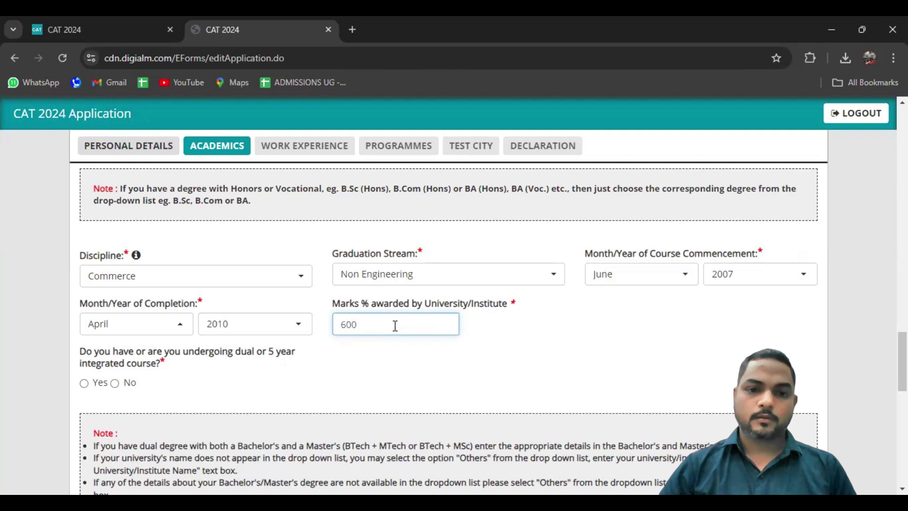
pyautogui.click(396, 371)
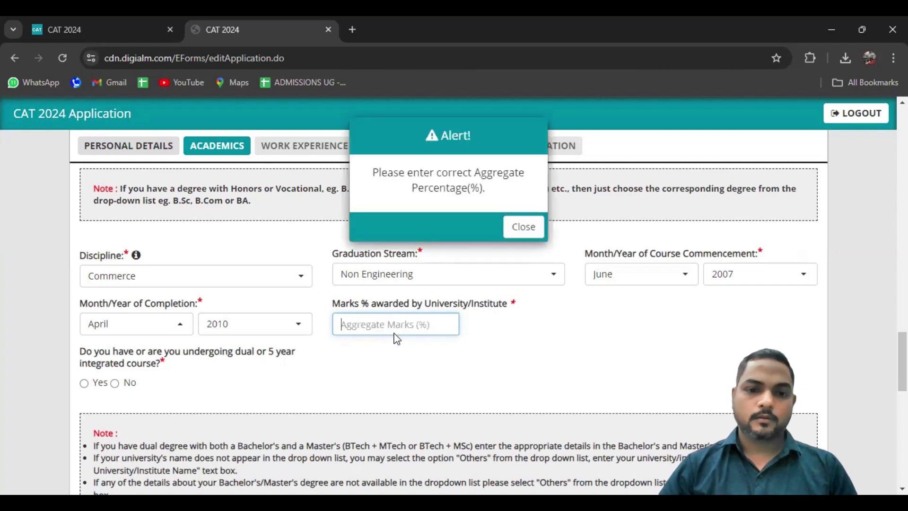
pyautogui.click(521, 226)
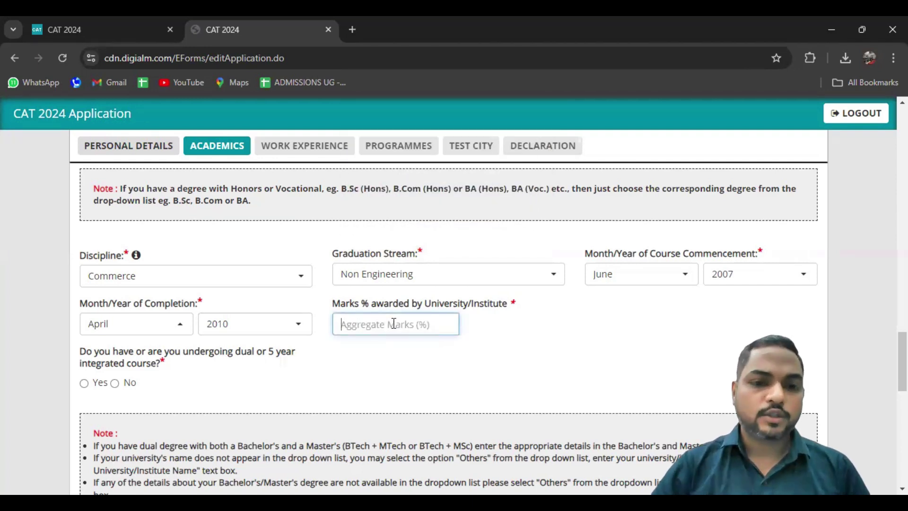
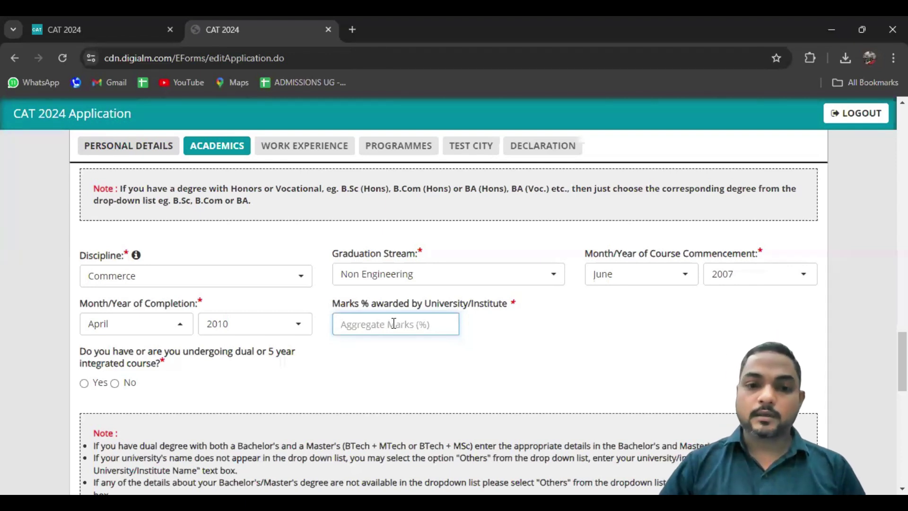
# Enter 62 as the graduation marks percentage and answer No to the dual/5-year integrated course question
pyautogui.write('62')
pyautogui.click(458, 357)
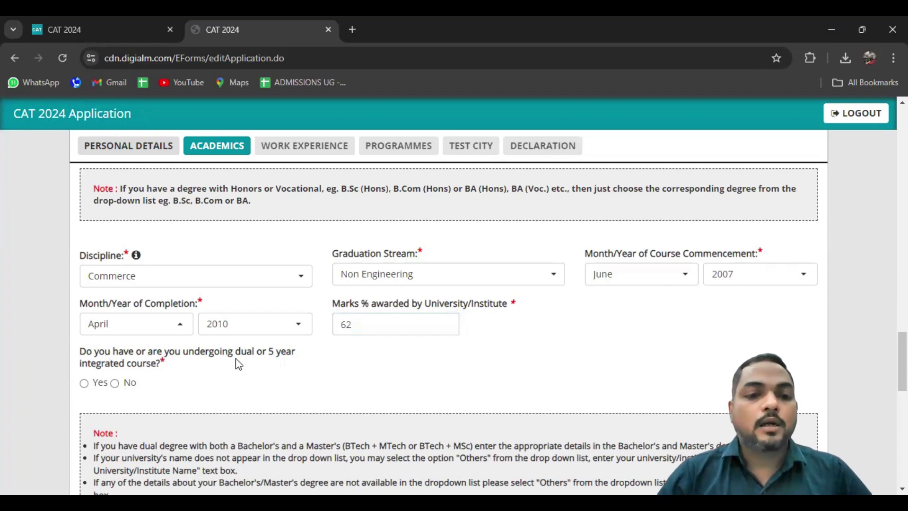
pyautogui.click(114, 382)
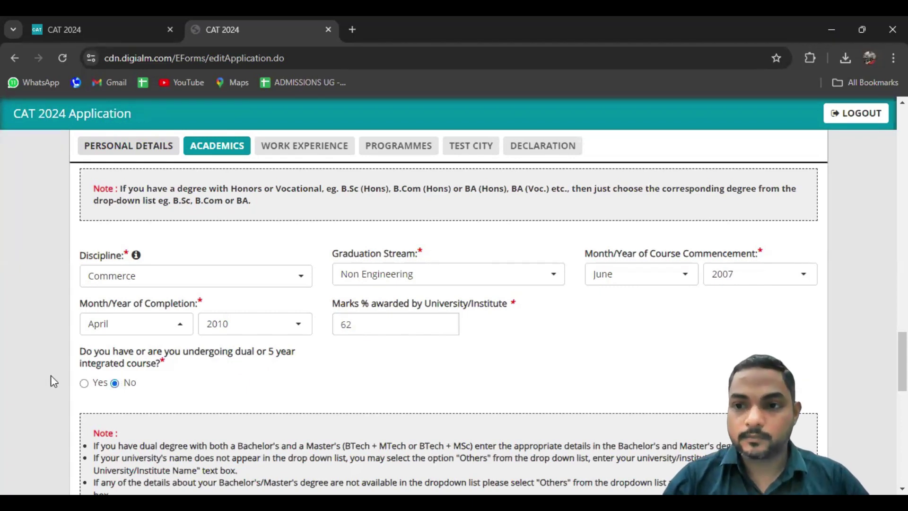
# Answer No to the Master's degree details and Institute of Actuaries of India fellowship questions
pyautogui.scroll(-3, 50, 376)
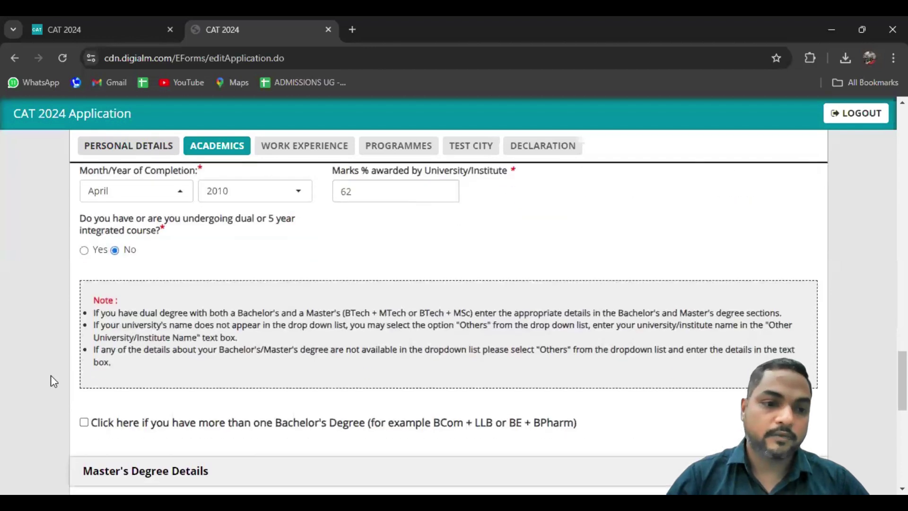
pyautogui.scroll(-3, 52, 381)
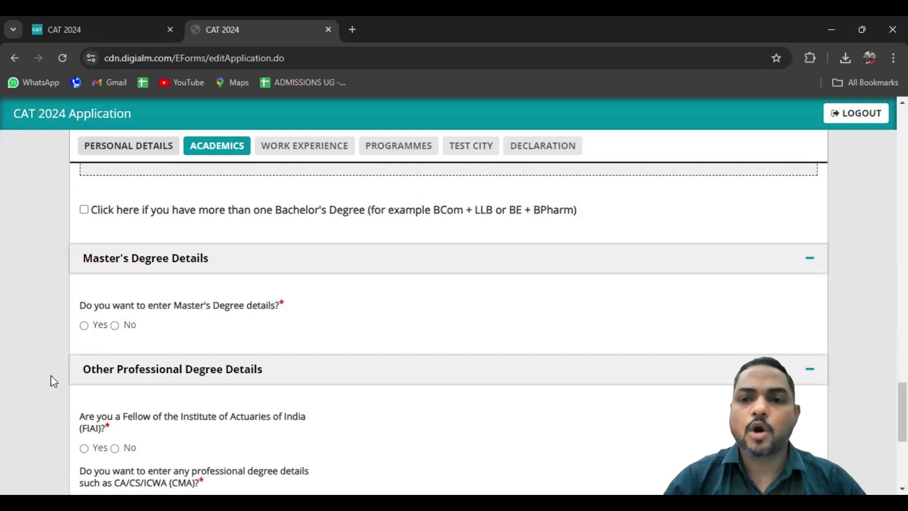
pyautogui.click(114, 325)
pyautogui.scroll(-2, 104, 302)
pyautogui.scroll(-1, 114, 301)
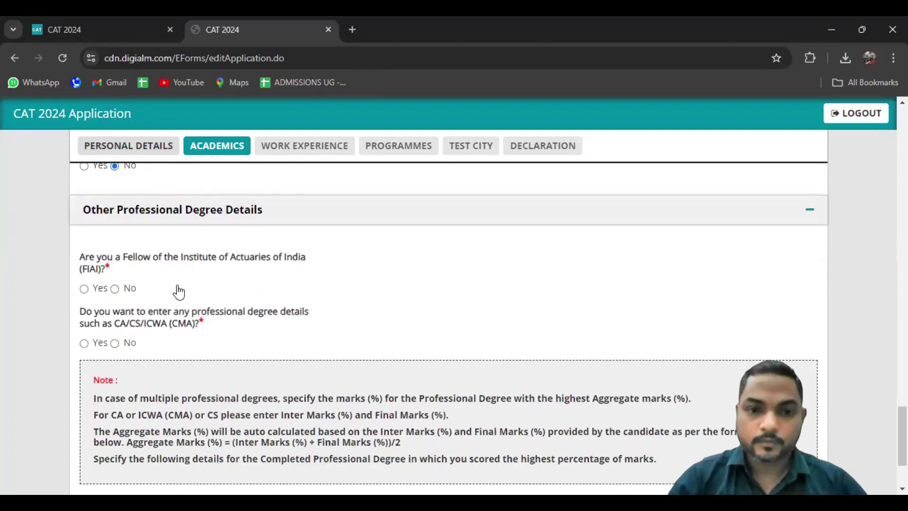
pyautogui.click(115, 289)
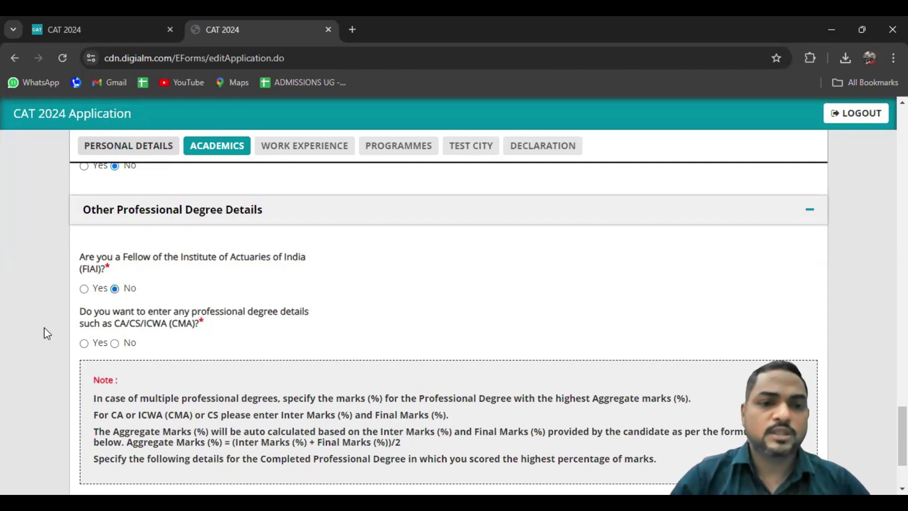
pyautogui.scroll(-2, 125, 243)
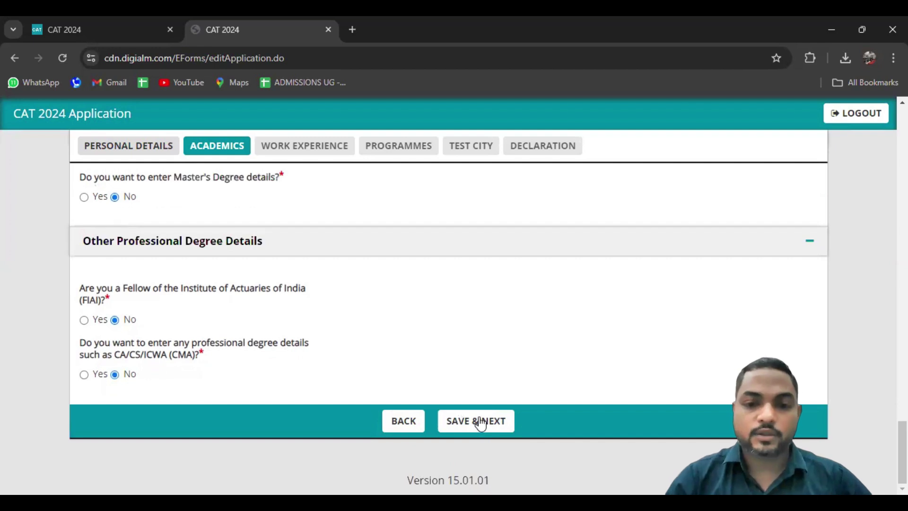
# Save the academic details and acknowledge the saved-data confirmation alerts
pyautogui.click(481, 422)
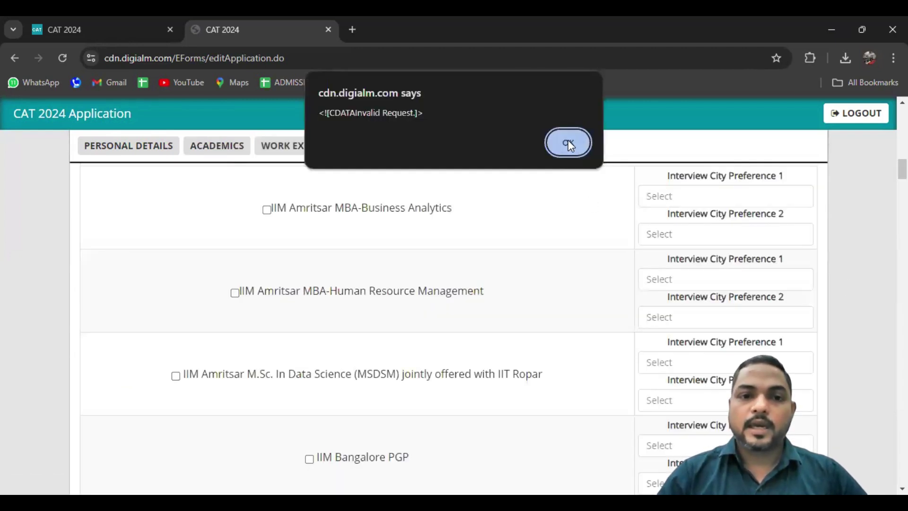
pyautogui.click(568, 140)
pyautogui.click(568, 142)
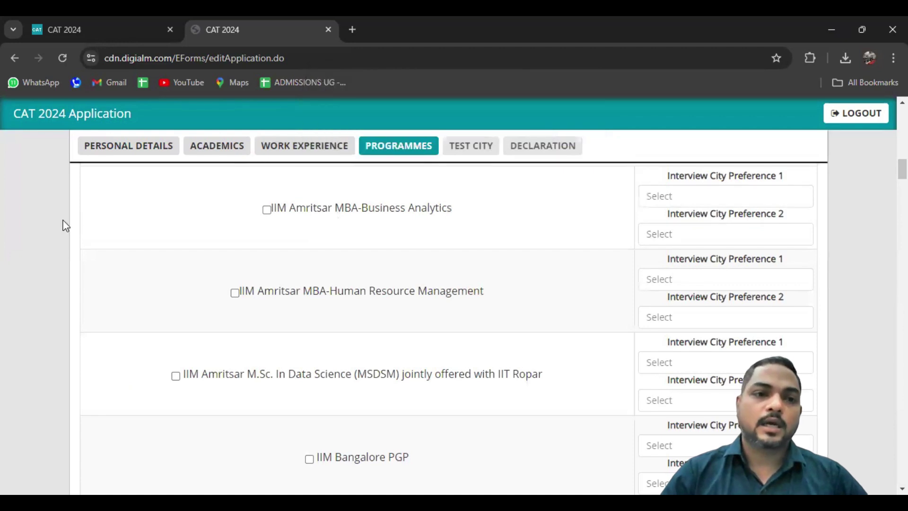
# Scroll through the Programmes section's IIM programme list and interview city preference fields
pyautogui.scroll(1, 65, 227)
pyautogui.scroll(15, 65, 227)
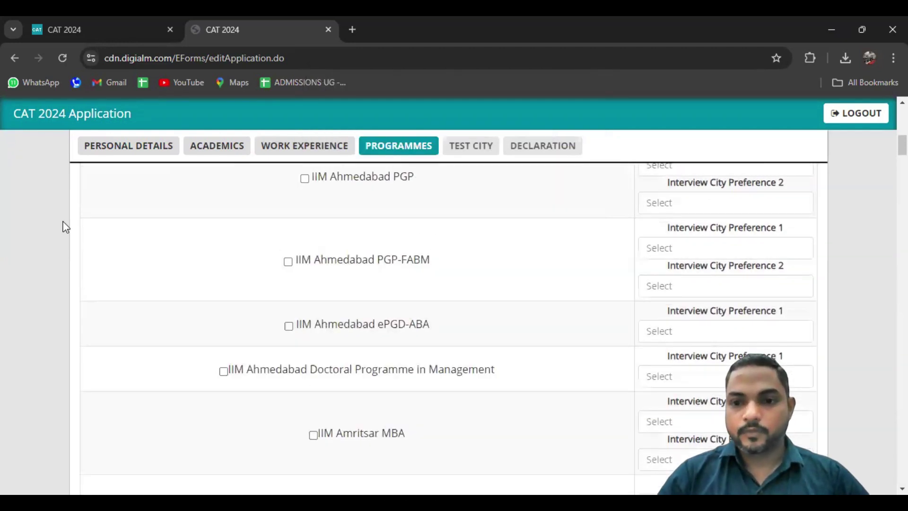
pyautogui.scroll(-8, 65, 227)
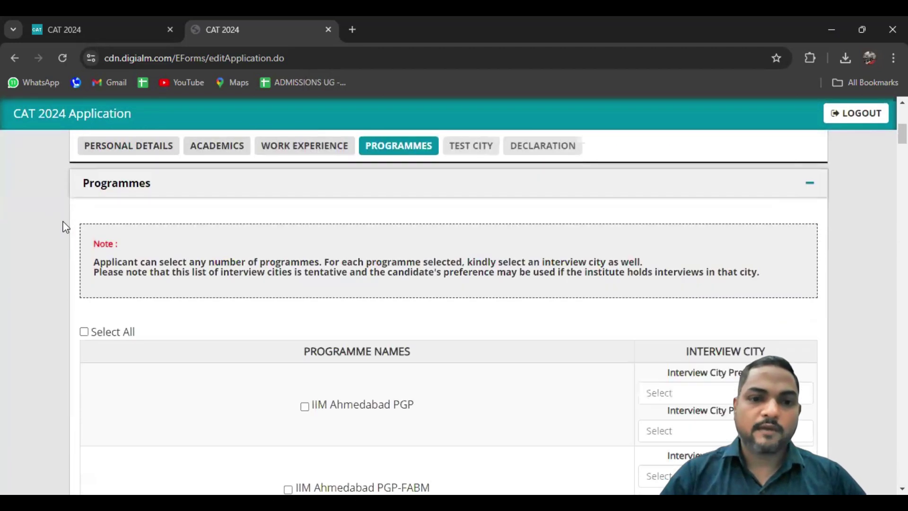
pyautogui.scroll(-3, 65, 227)
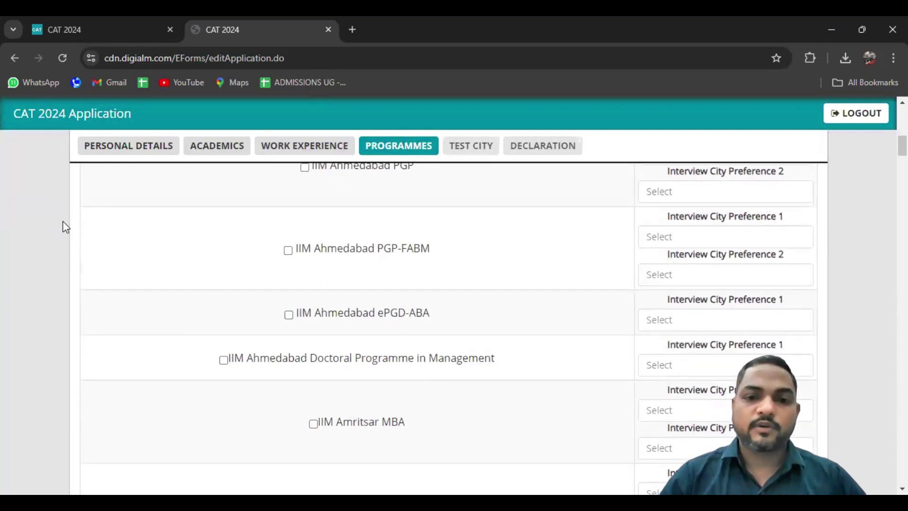
pyautogui.scroll(-1, 66, 227)
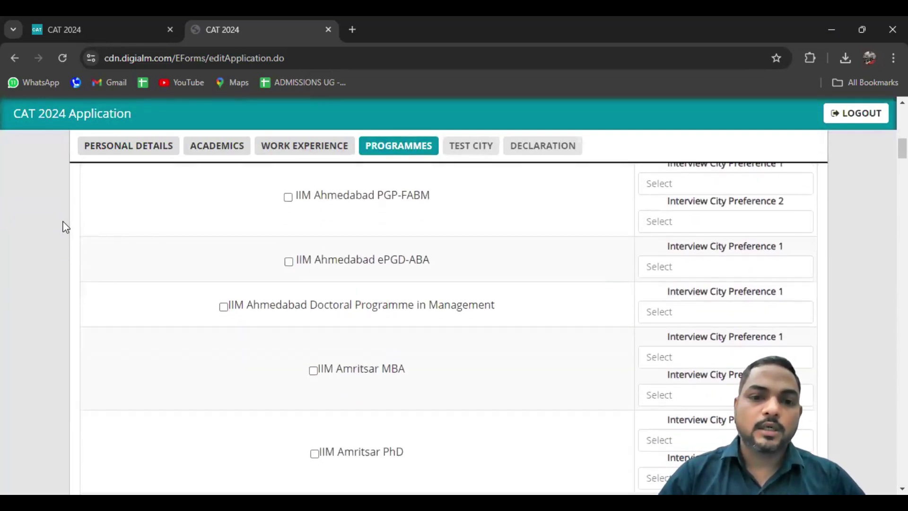
pyautogui.scroll(-5, 66, 227)
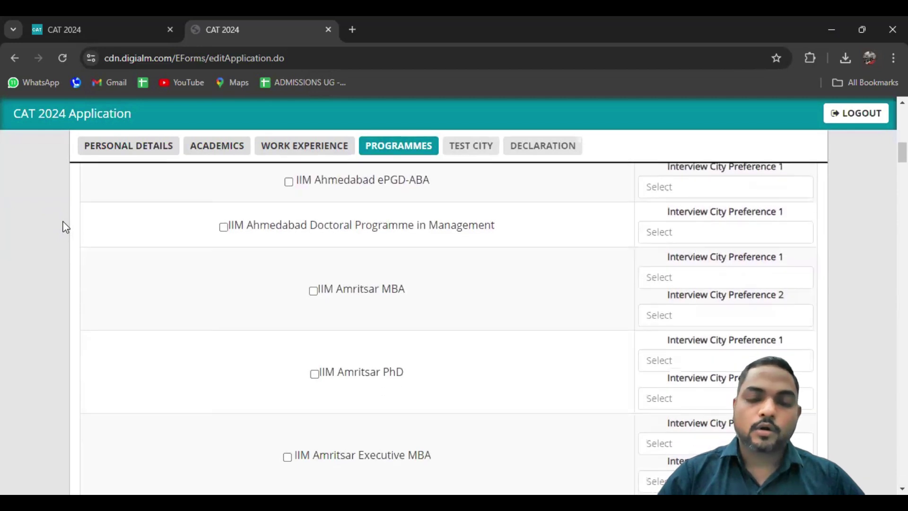
pyautogui.scroll(-7, 66, 227)
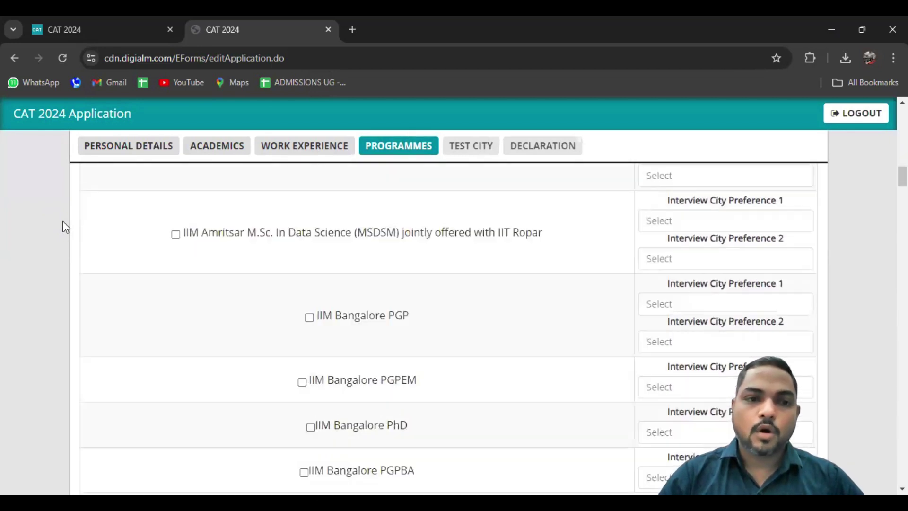
pyautogui.scroll(-12, 65, 227)
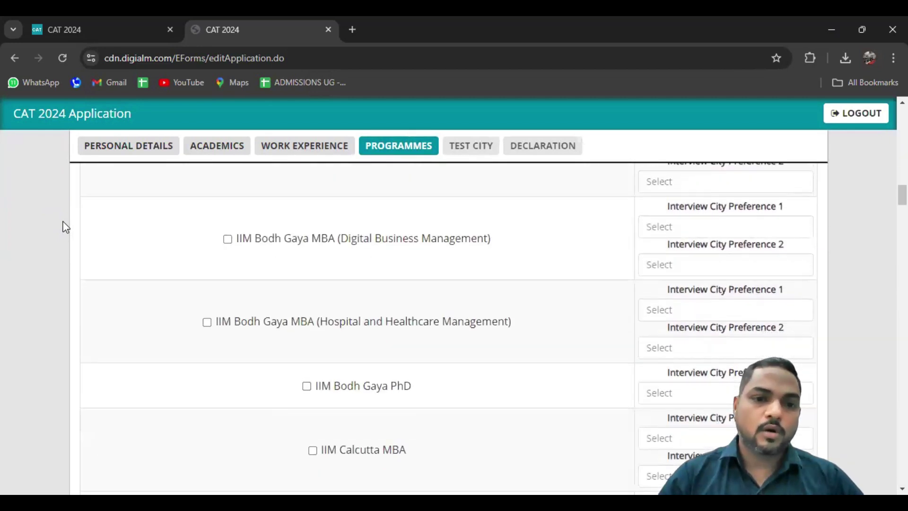
pyautogui.scroll(-11, 65, 227)
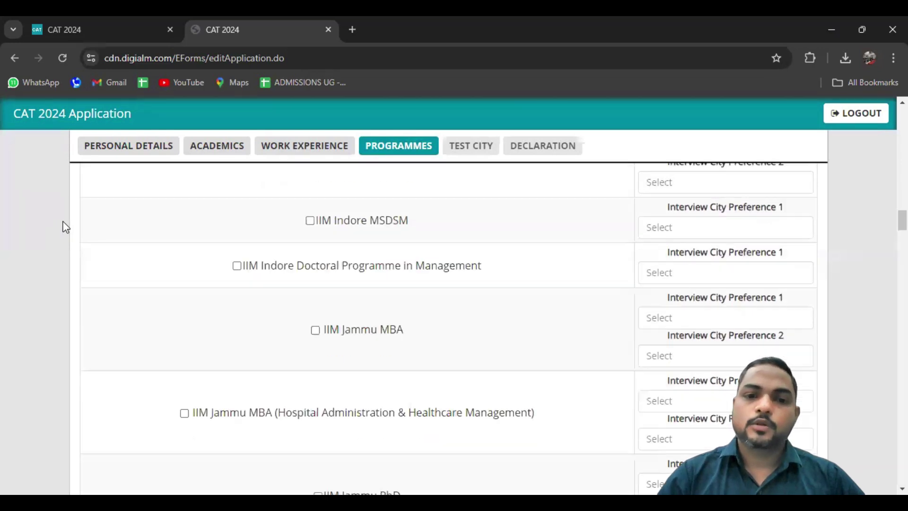
pyautogui.scroll(-6, 66, 227)
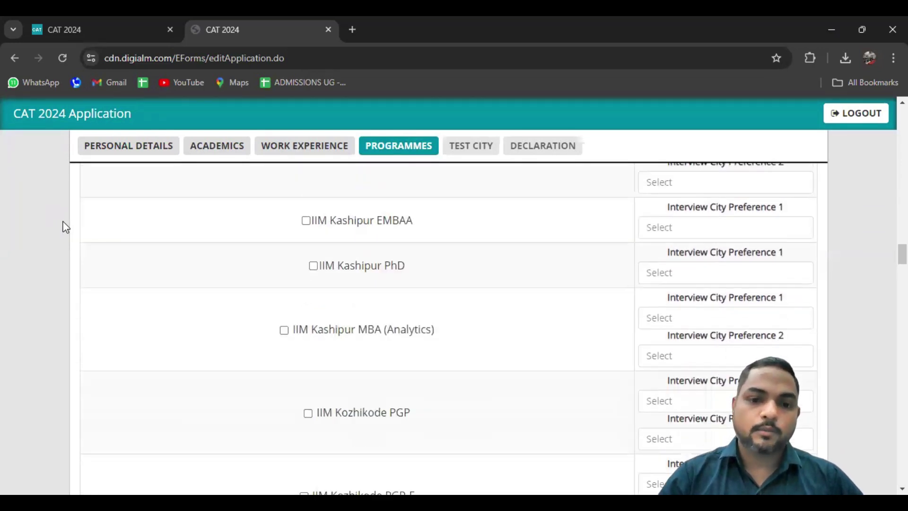
pyautogui.scroll(-1, 65, 227)
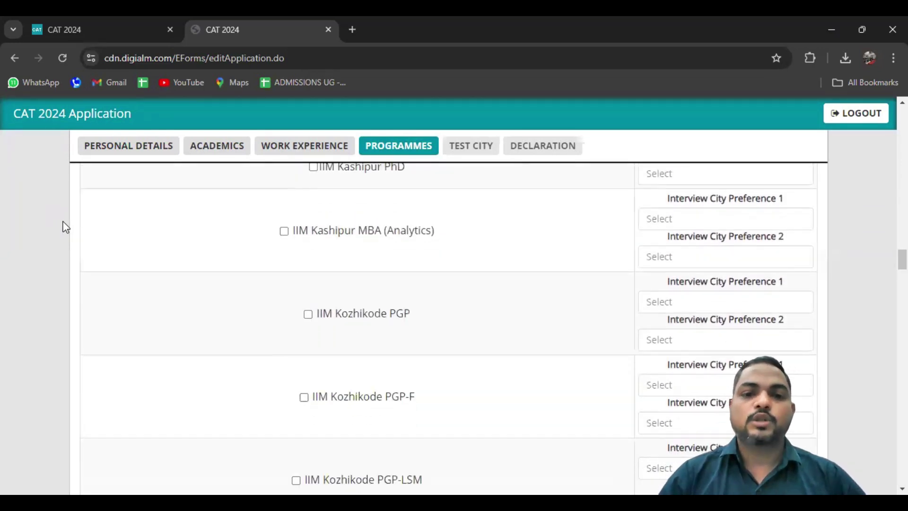
pyautogui.scroll(-14, 65, 227)
pyautogui.scroll(-20, 65, 227)
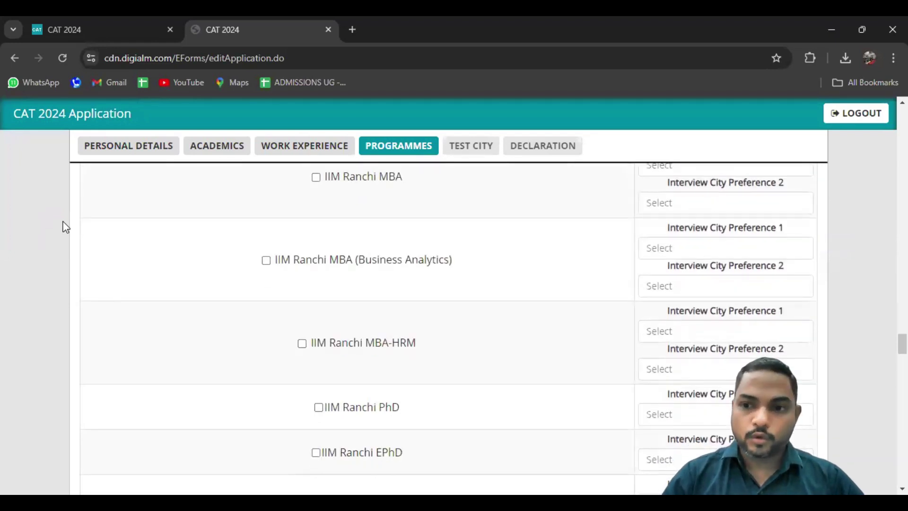
pyautogui.scroll(-1, 66, 227)
pyautogui.scroll(13, 720, 308)
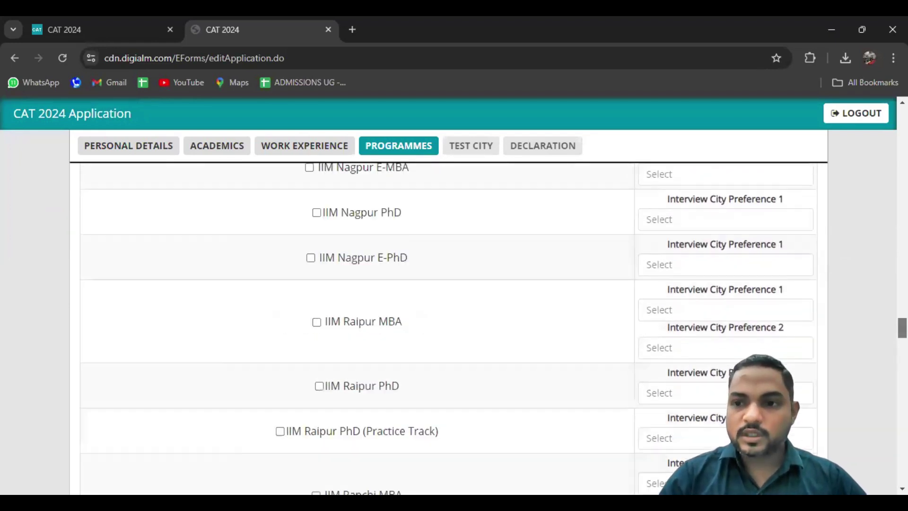
pyautogui.scroll(20, 448, 302)
pyautogui.scroll(-2, 448, 302)
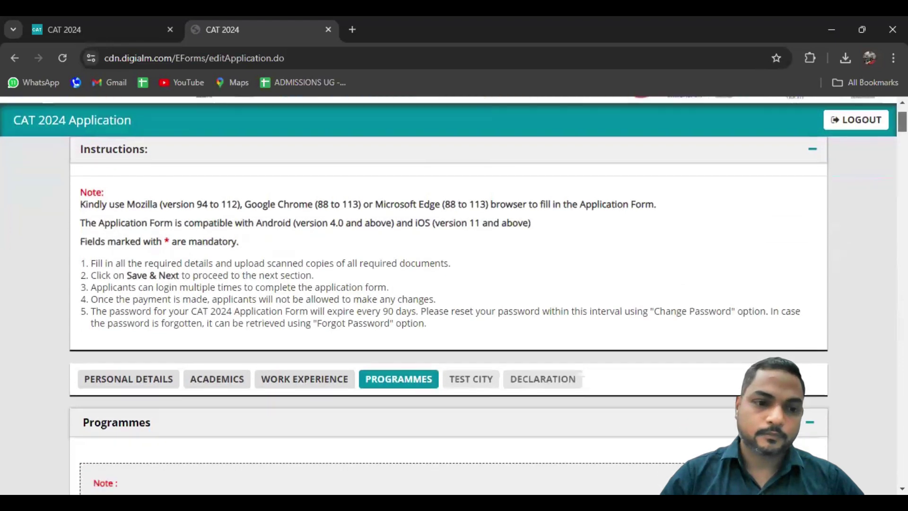
pyautogui.scroll(-3, 449, 303)
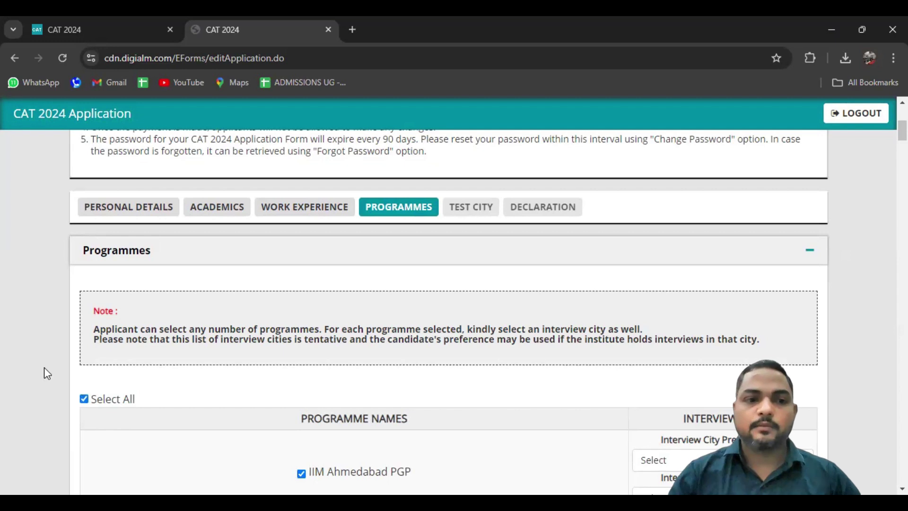
# Review the ticked programmes from IIM Ahmedabad PGP down to IIM Amritsar MBA
pyautogui.scroll(-2, 46, 355)
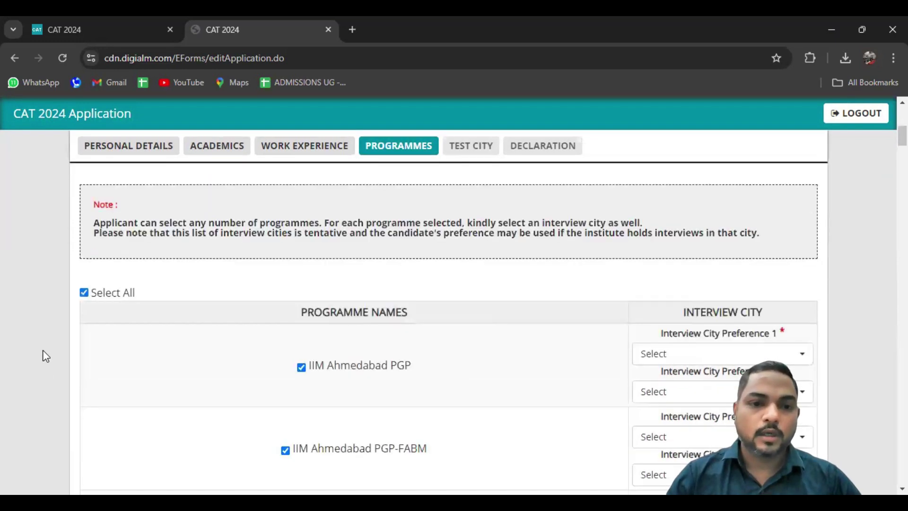
pyautogui.scroll(-2, 46, 355)
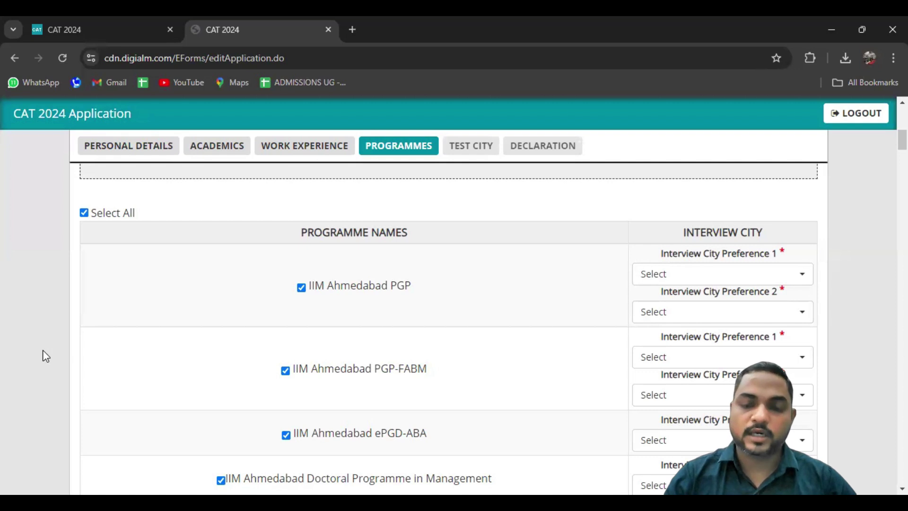
pyautogui.scroll(-1, 46, 355)
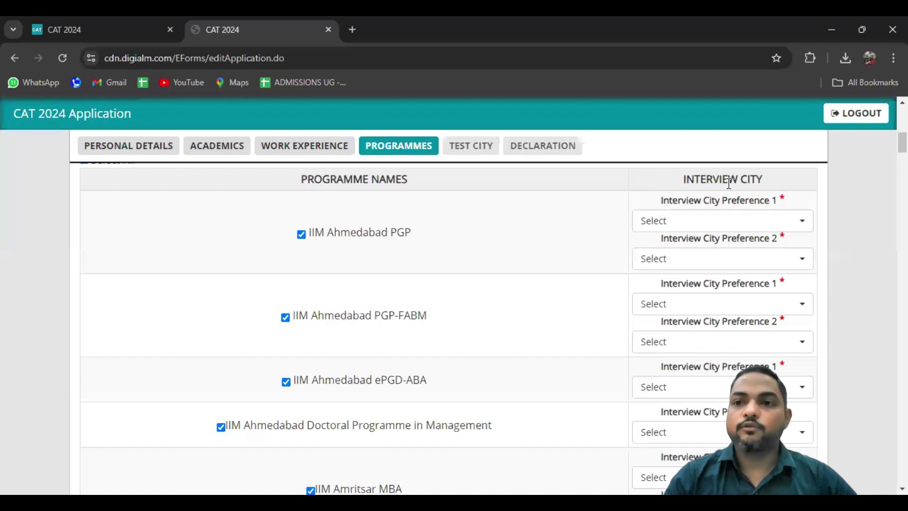
# Set IIM Ahmedabad PGP cities to Mumbai and Ahmedabad, and PGP-FABM to Mumbai and Delhi
pyautogui.click(748, 218)
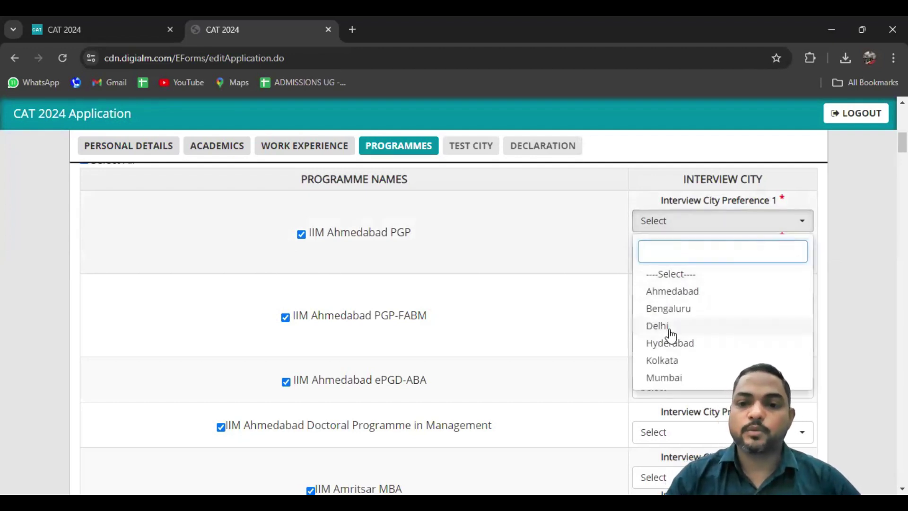
pyautogui.click(674, 378)
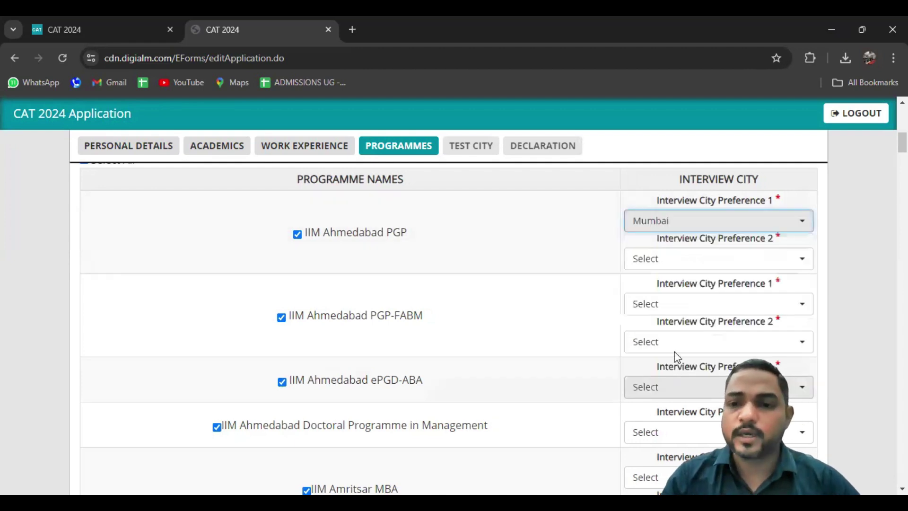
pyautogui.click(681, 259)
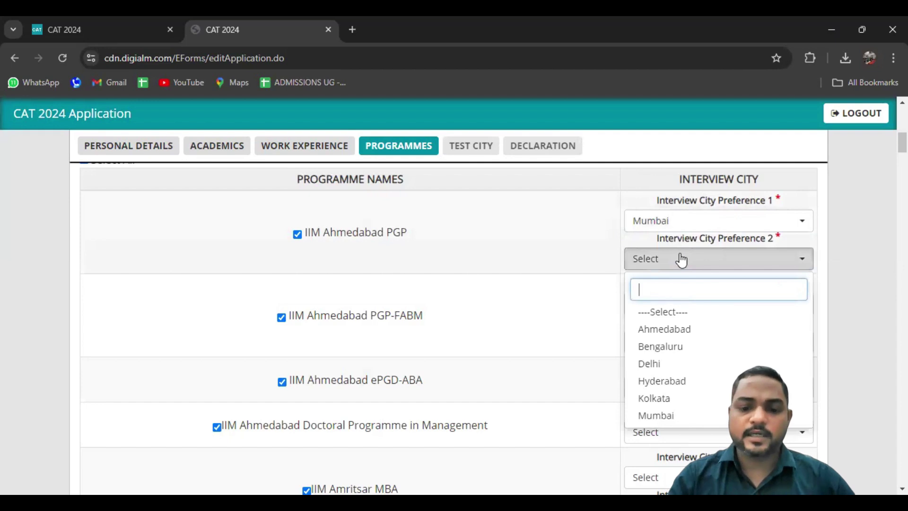
pyautogui.write('PUNE')
pyautogui.press('BackSpace')
pyautogui.press('BackSpace')
pyautogui.press('BackSpace')
pyautogui.press('BackSpace')
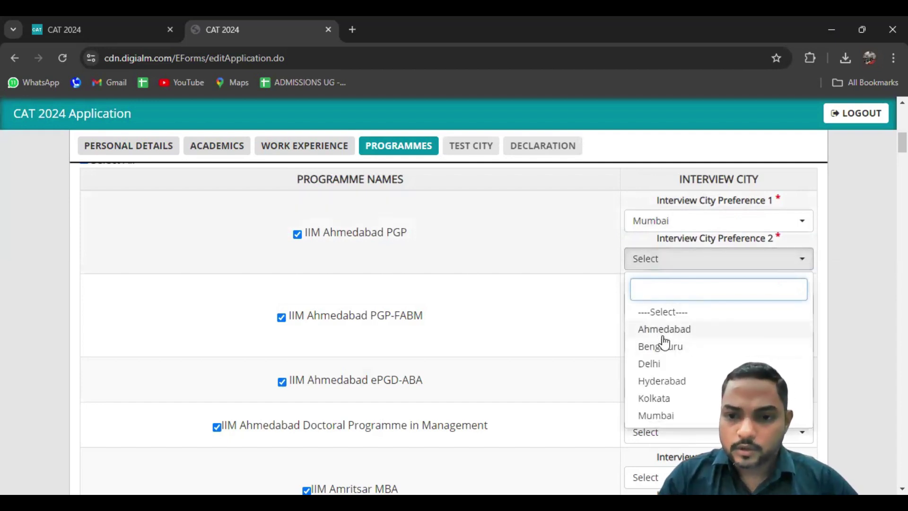
pyautogui.click(665, 331)
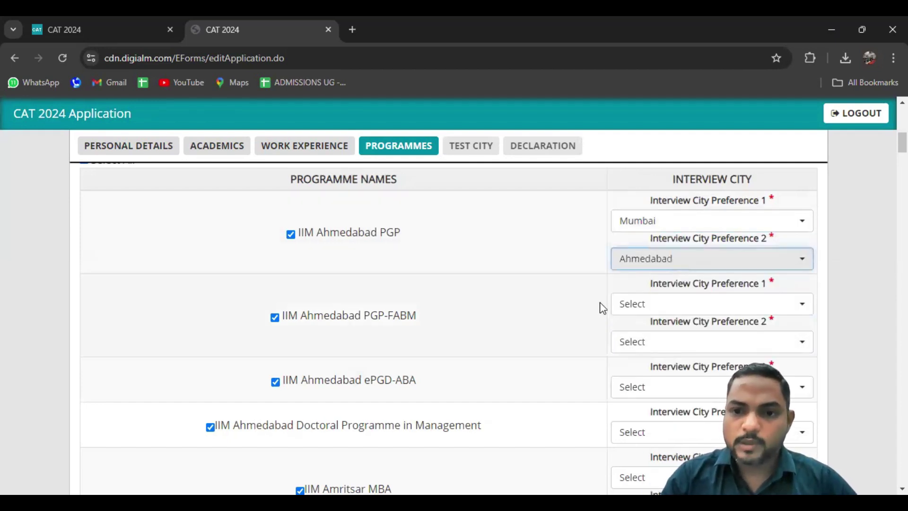
pyautogui.click(733, 306)
pyautogui.click(652, 461)
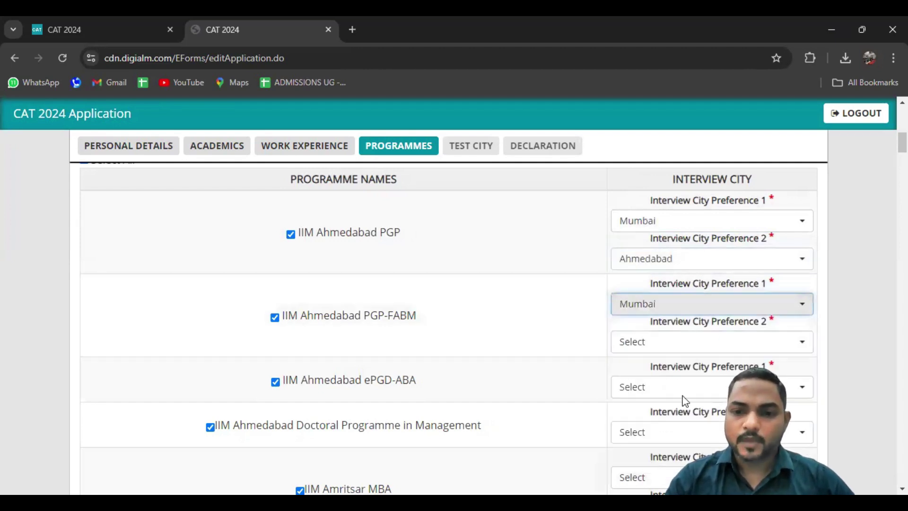
pyautogui.click(690, 349)
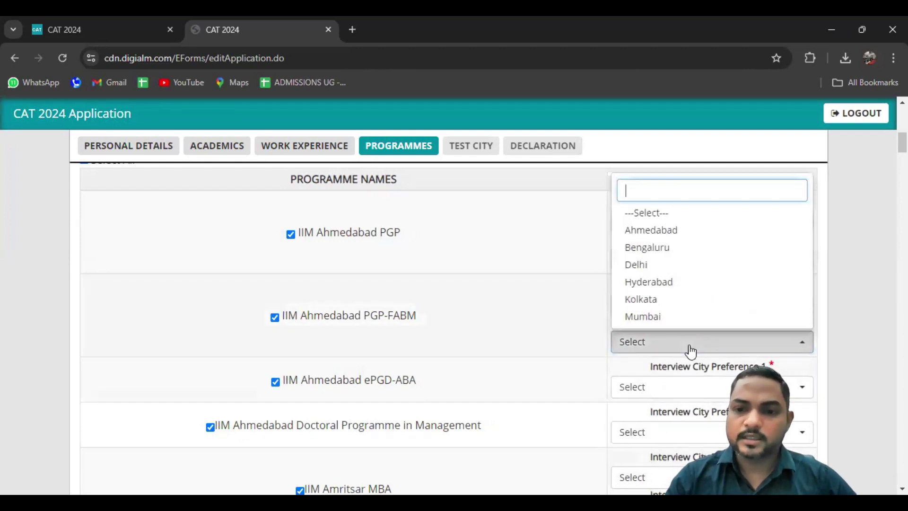
pyautogui.click(636, 265)
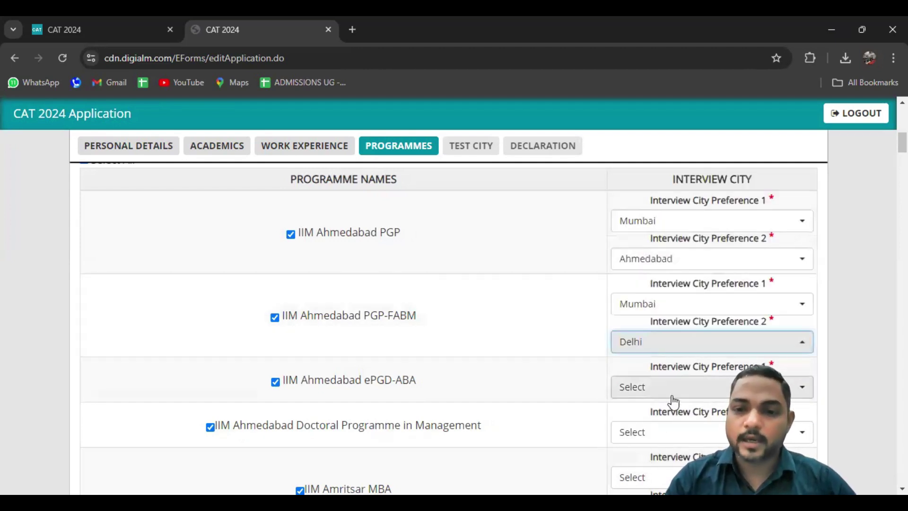
pyautogui.click(851, 213)
# Set Ahmedabad for ePGD-ABA and the Doctoral Programme, and Mumbai/Bengaluru for Amritsar MBA
pyautogui.scroll(-1, 449, 326)
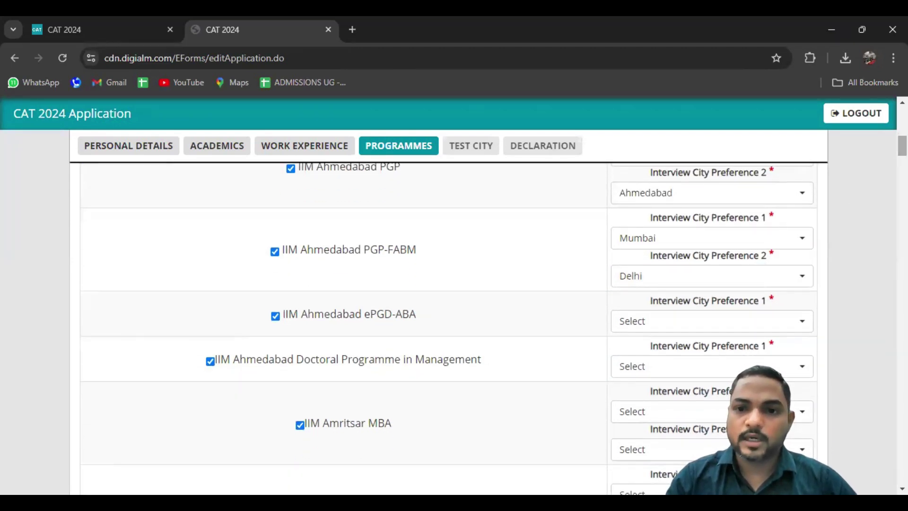
pyautogui.click(668, 330)
pyautogui.click(646, 393)
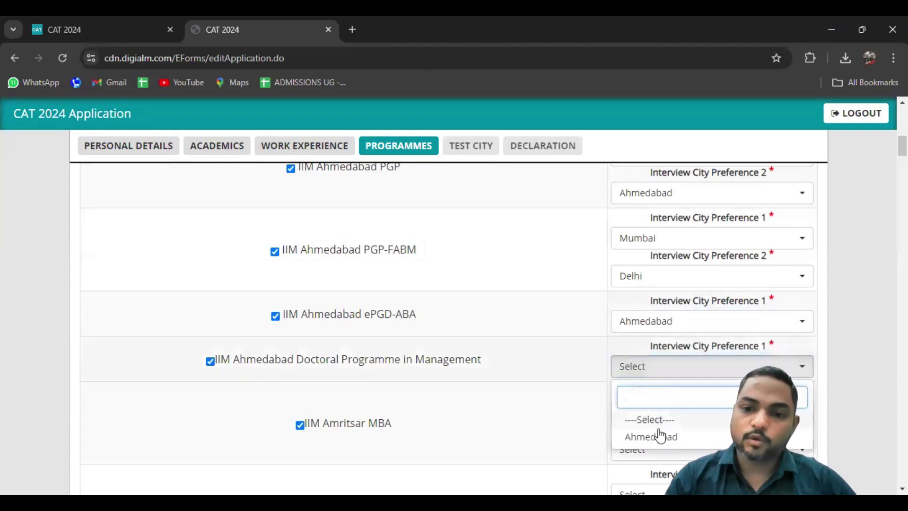
pyautogui.click(660, 436)
pyautogui.click(656, 412)
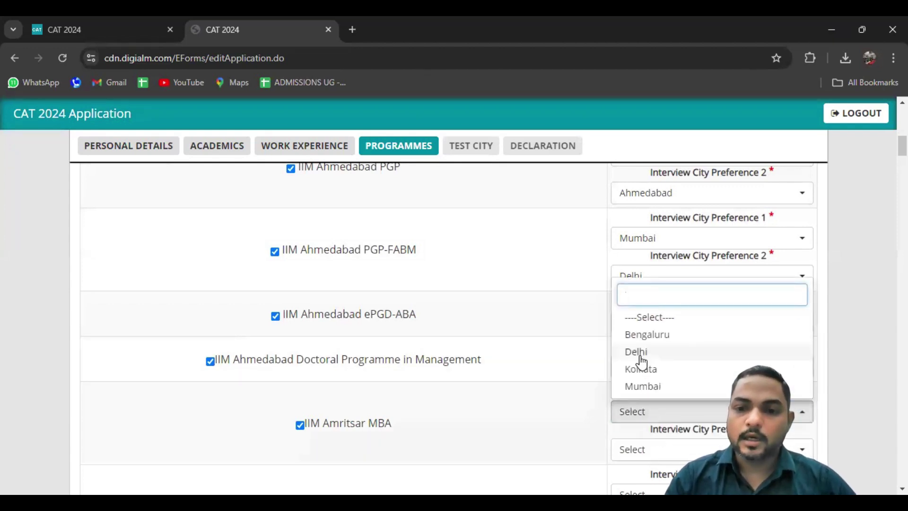
pyautogui.click(644, 387)
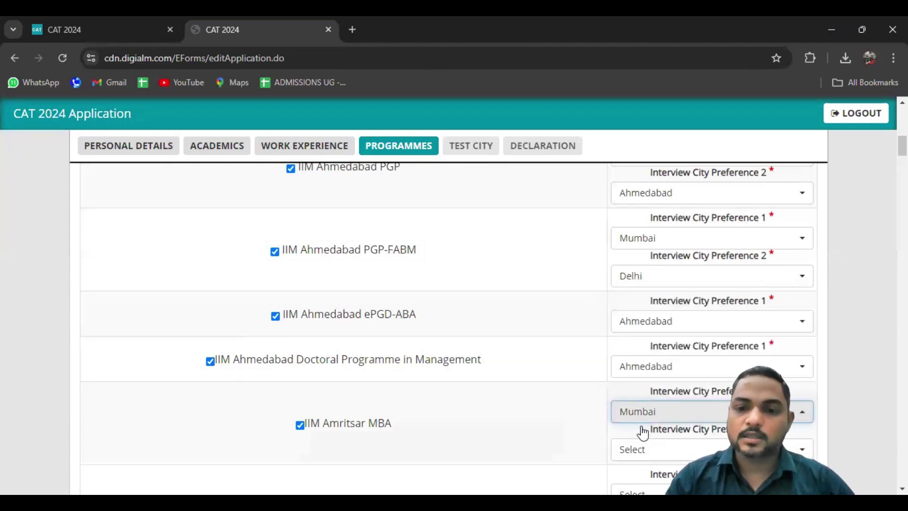
pyautogui.click(642, 456)
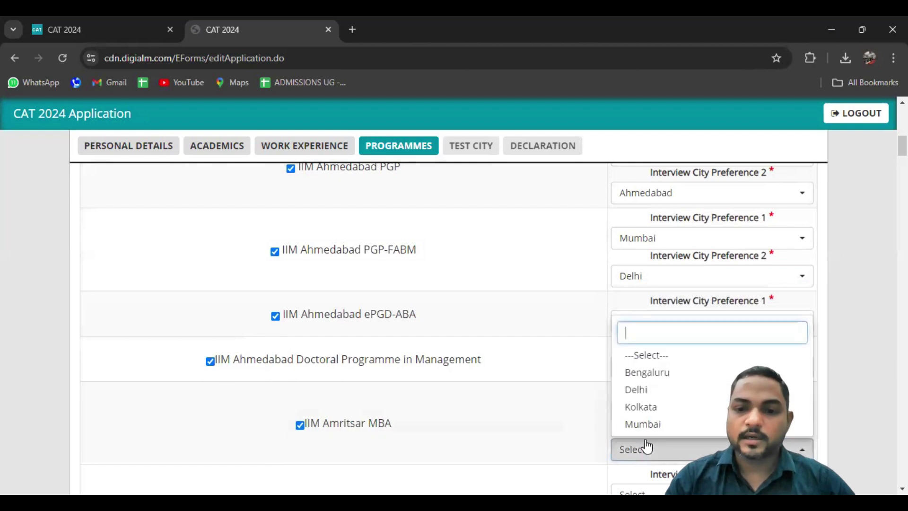
pyautogui.click(644, 378)
# Set Amritsar PhD cities to Mumbai and Delhi, and Executive MBA to Mumbai and Bengaluru
pyautogui.scroll(-6, 849, 356)
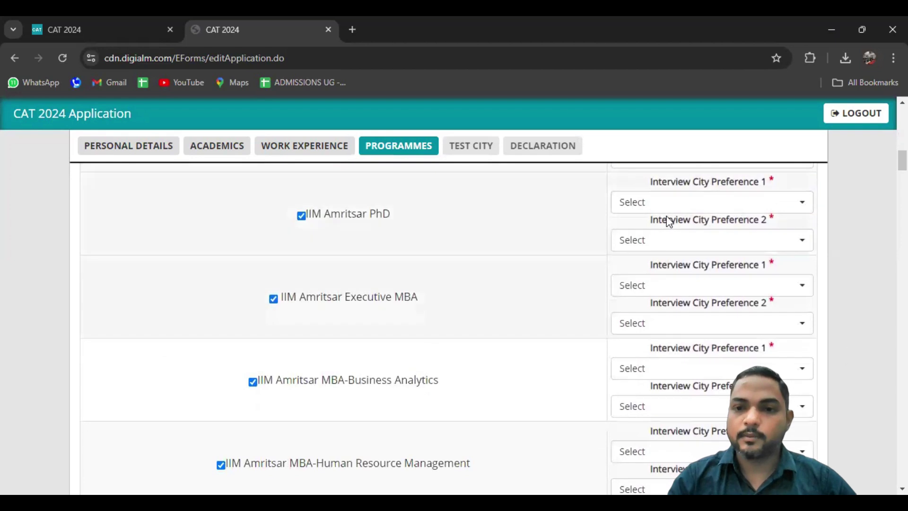
pyautogui.click(653, 203)
pyautogui.click(642, 326)
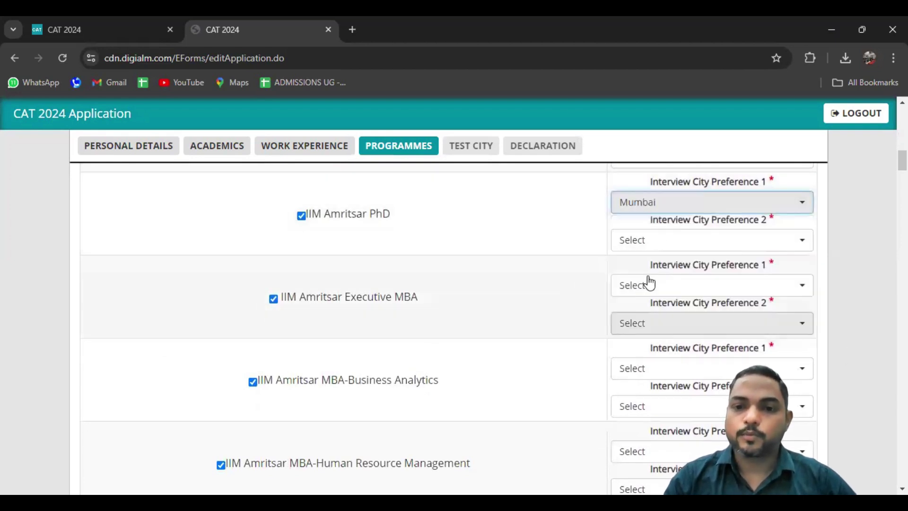
pyautogui.click(656, 240)
pyautogui.click(642, 330)
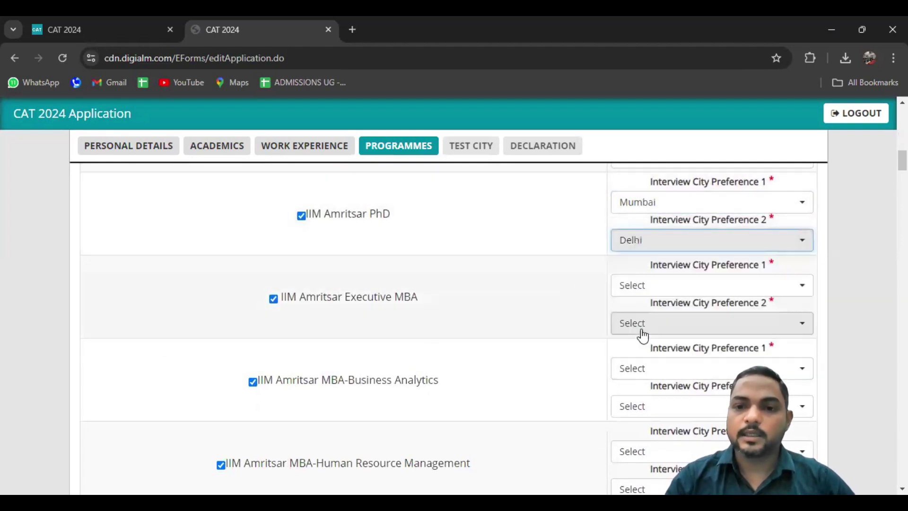
pyautogui.click(671, 288)
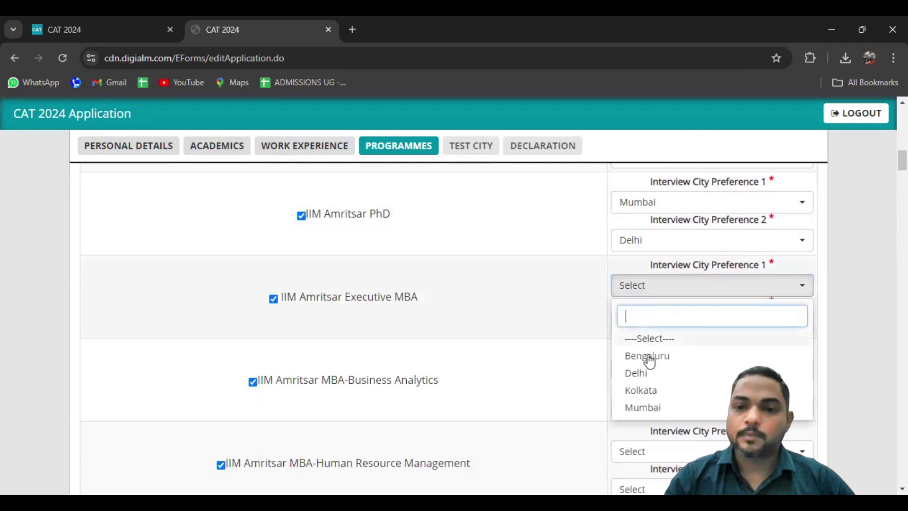
pyautogui.click(641, 407)
pyautogui.click(657, 324)
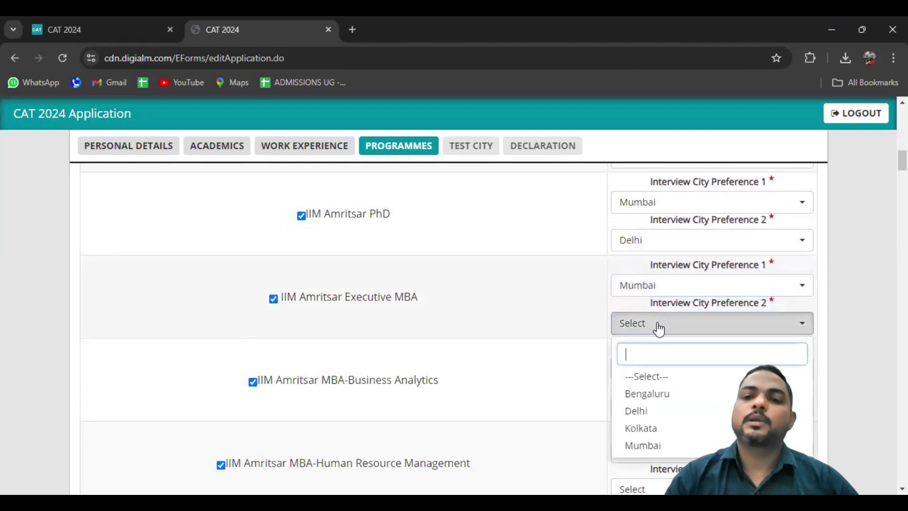
pyautogui.click(645, 397)
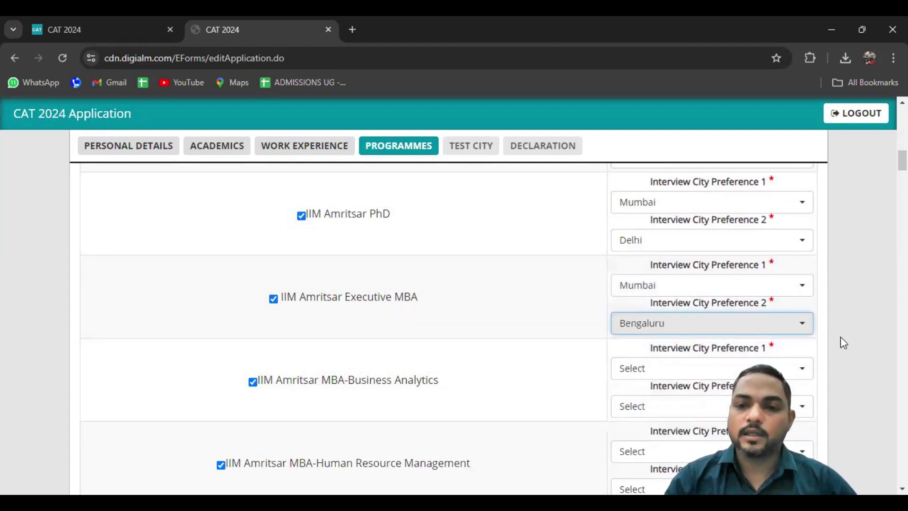
# Set Business Analytics interview cities to Mumbai and Bengaluru, fixing a duplicate-city alert
pyautogui.scroll(-1, 862, 330)
pyautogui.scroll(-4, 862, 330)
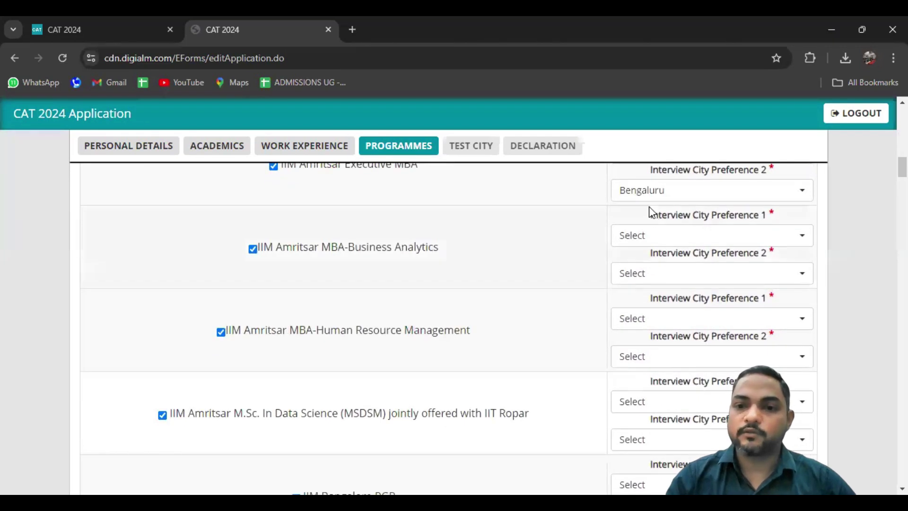
pyautogui.click(655, 239)
pyautogui.click(646, 358)
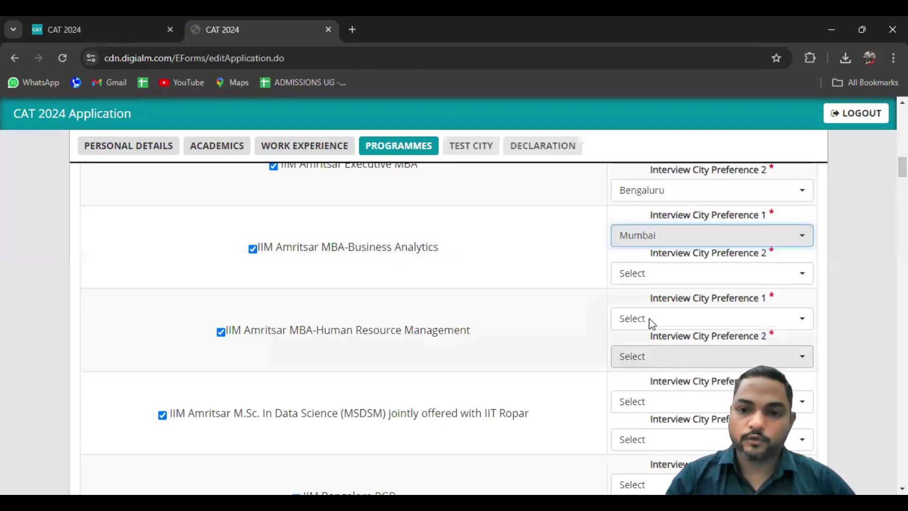
pyautogui.click(653, 275)
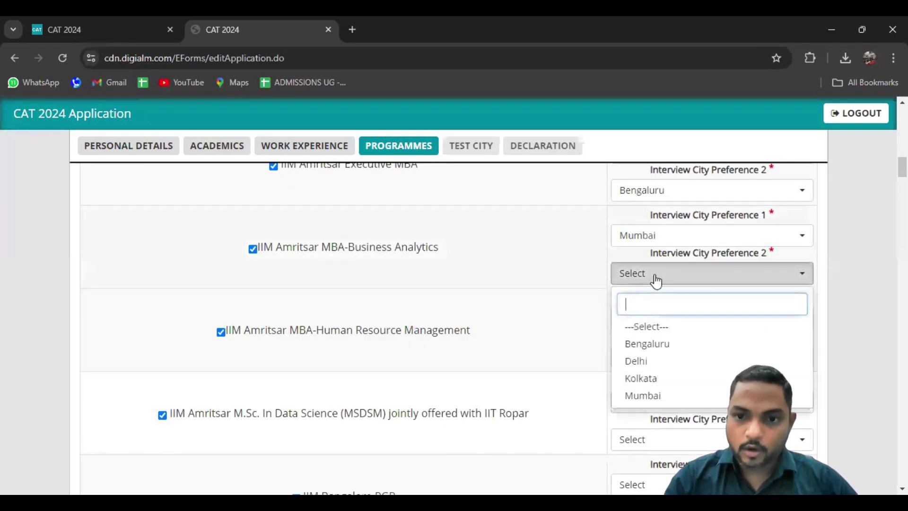
pyautogui.click(644, 396)
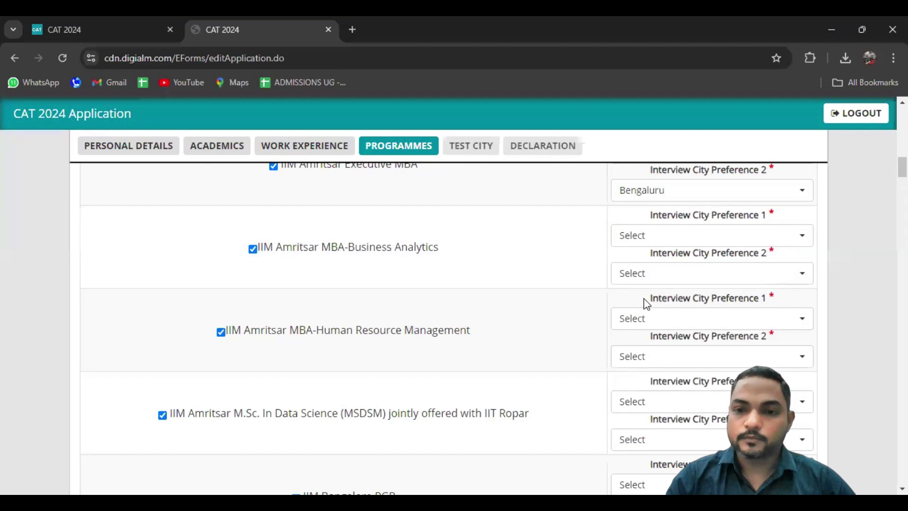
pyautogui.click(525, 241)
pyautogui.click(639, 237)
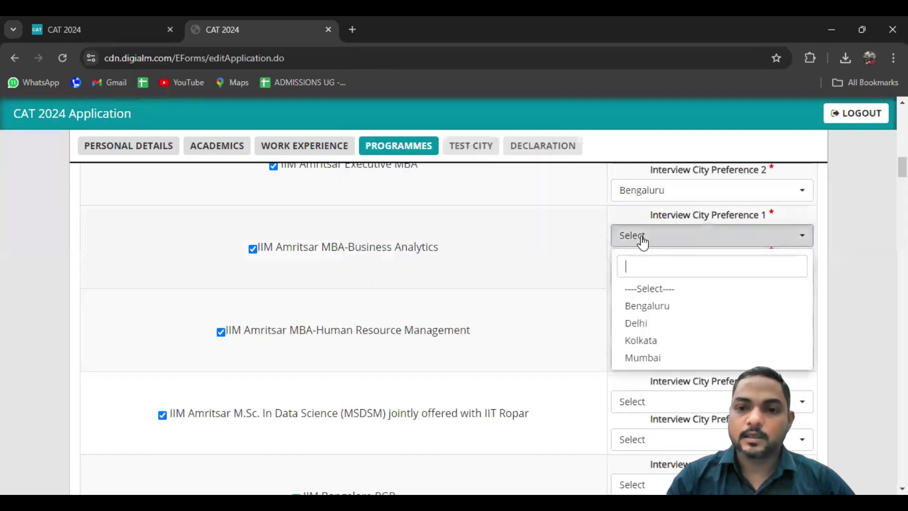
pyautogui.click(643, 359)
pyautogui.click(647, 280)
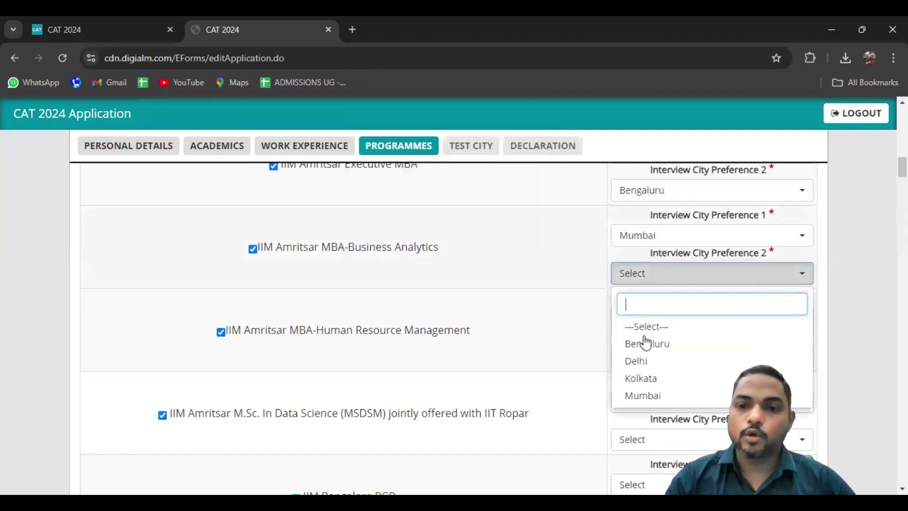
pyautogui.click(646, 345)
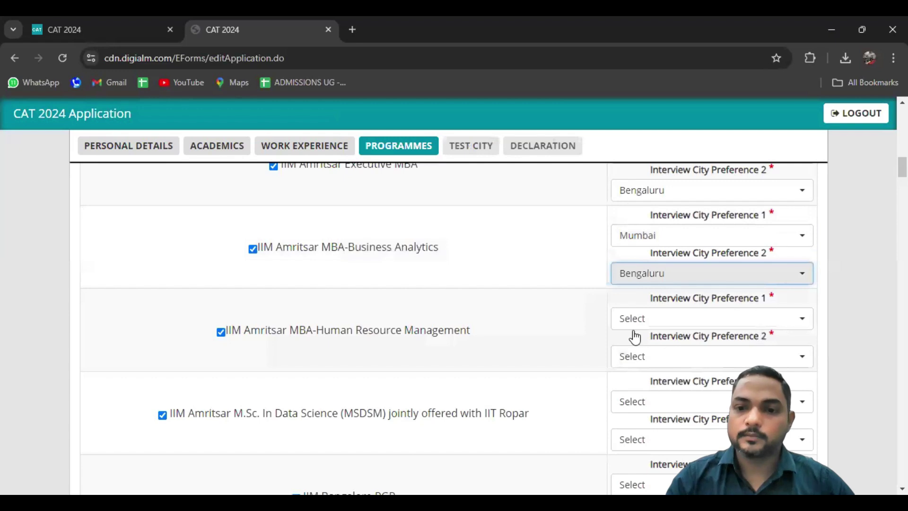
# Set HR Management cities to Mumbai and Kolkata, and MSDSM to Mumbai and Bengaluru
pyautogui.click(634, 325)
pyautogui.click(636, 446)
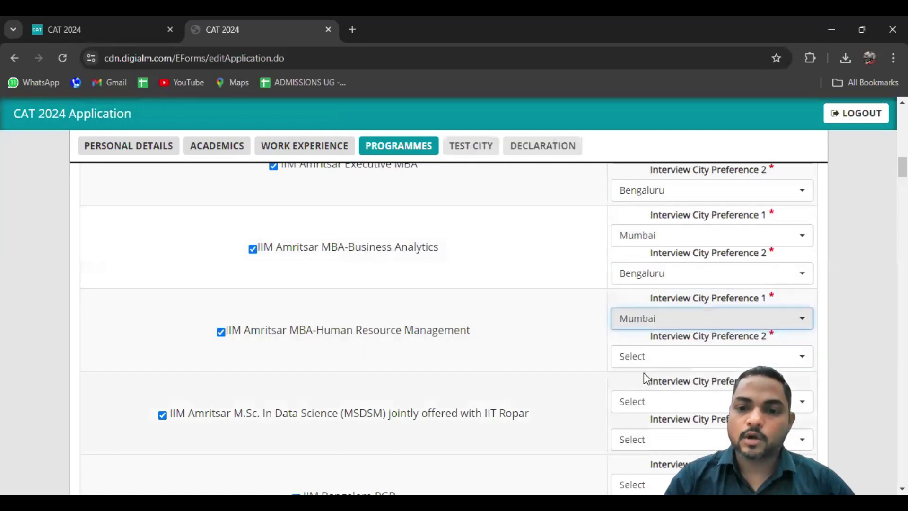
pyautogui.click(644, 359)
pyautogui.click(640, 315)
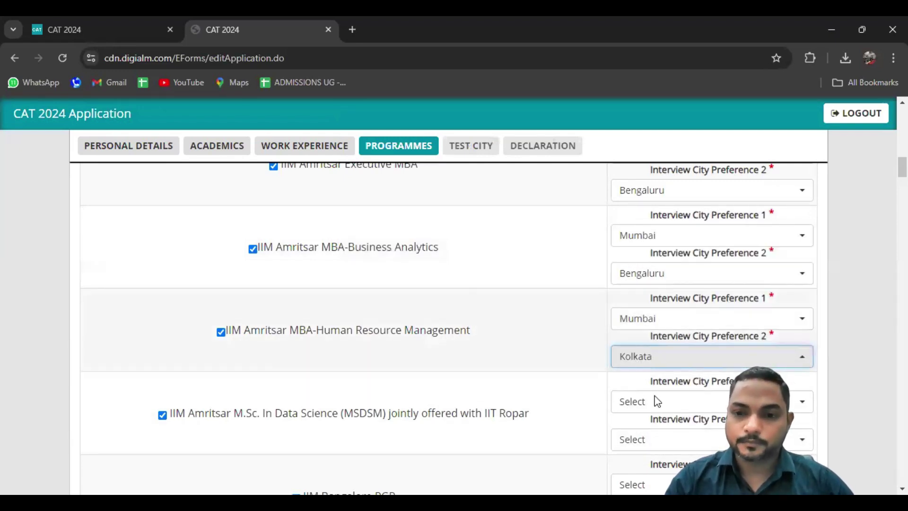
pyautogui.click(657, 403)
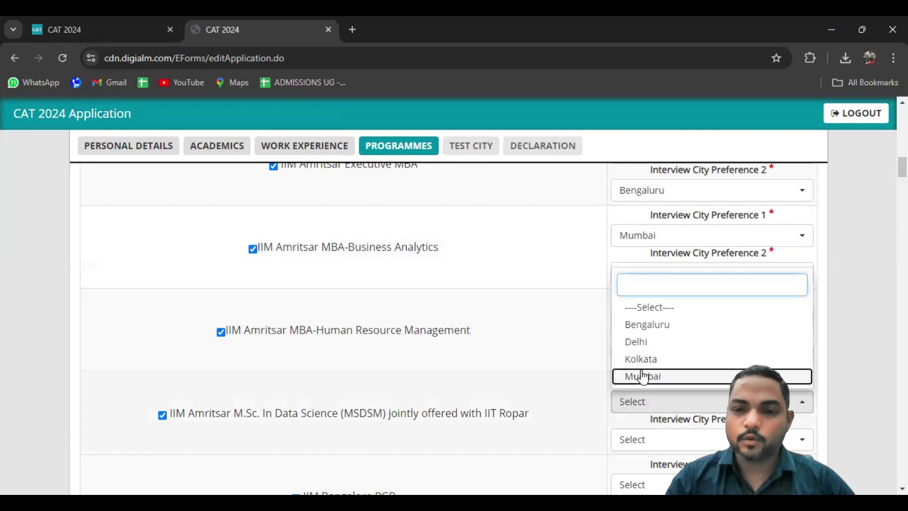
pyautogui.click(643, 377)
pyautogui.scroll(-3, 865, 331)
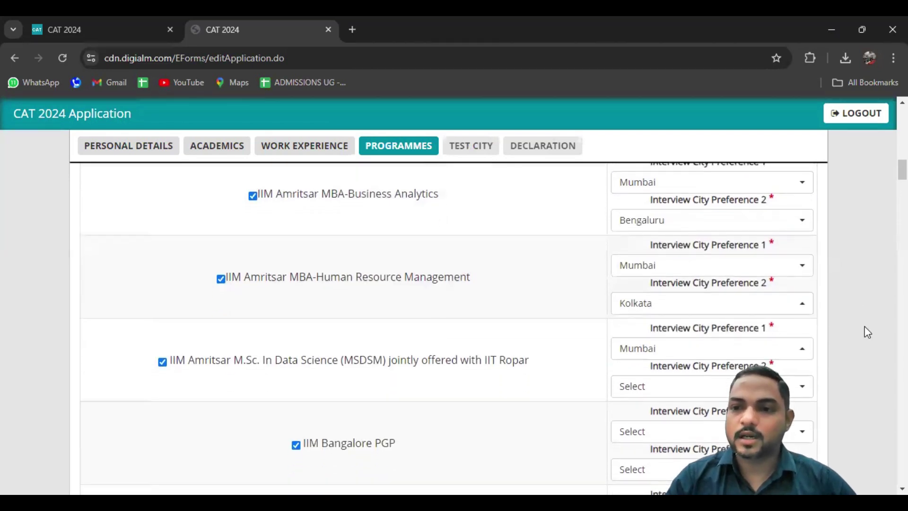
pyautogui.click(717, 307)
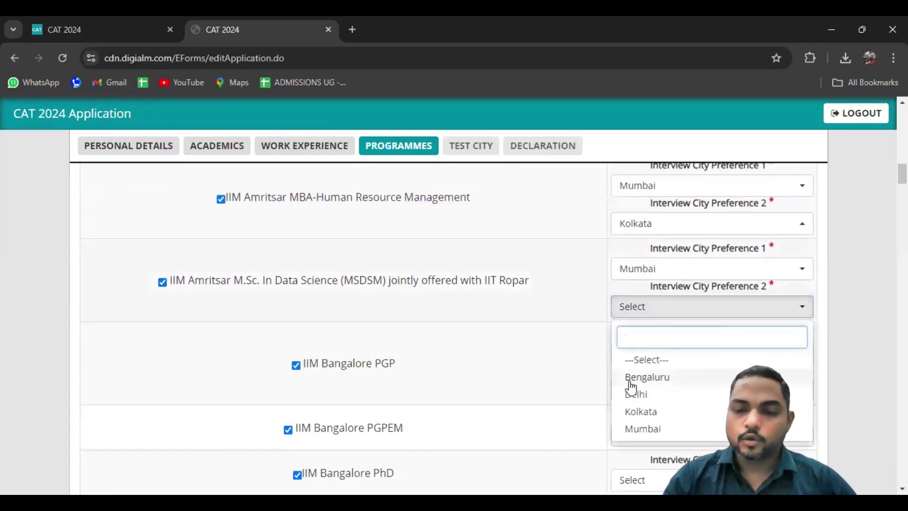
pyautogui.click(632, 384)
pyautogui.click(667, 350)
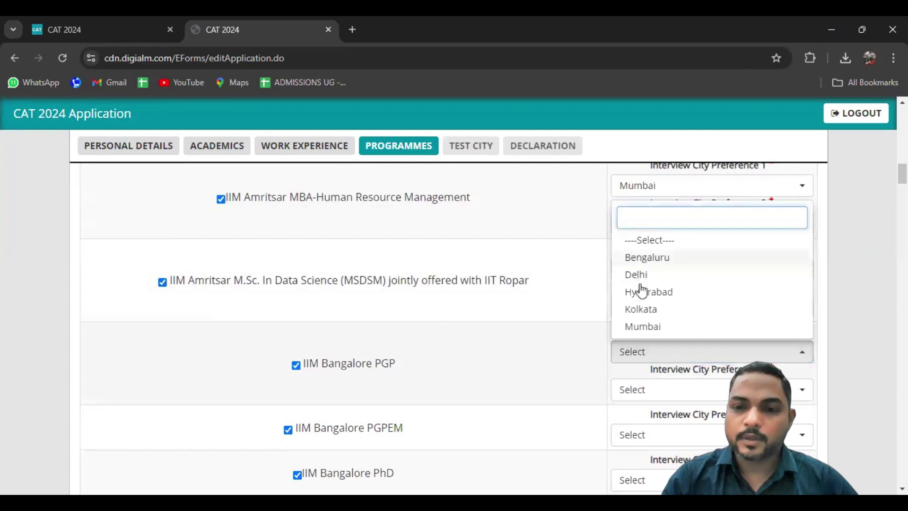
# Set IIM Bangalore PGP interview cities to Mumbai first and Hyderabad second
pyautogui.click(643, 327)
pyautogui.click(645, 393)
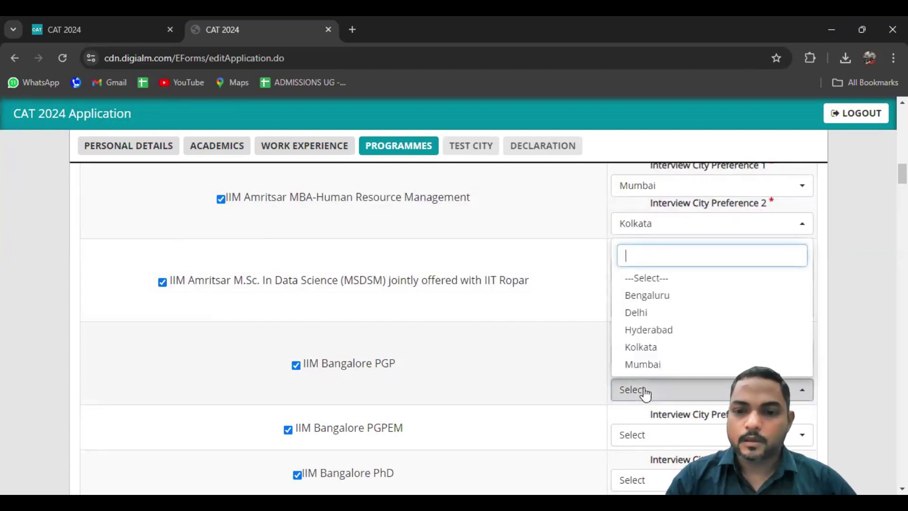
pyautogui.click(641, 328)
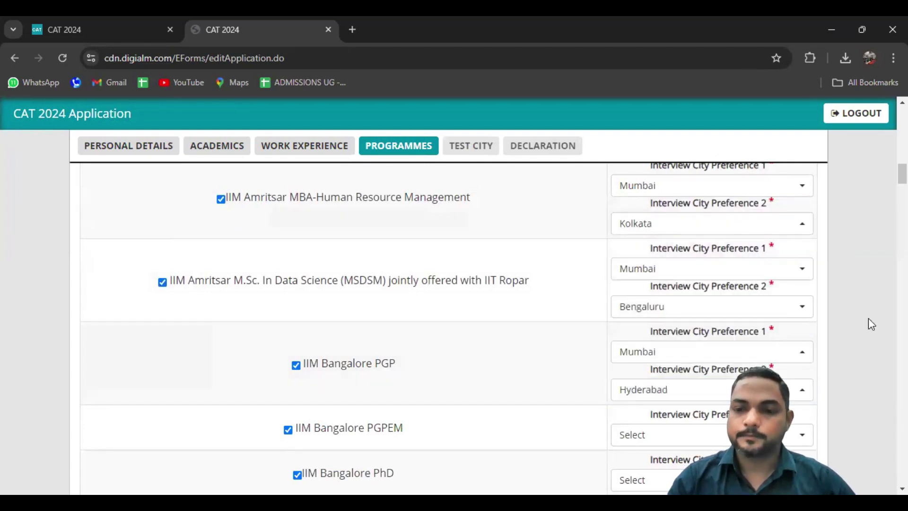
pyautogui.scroll(-5, 868, 318)
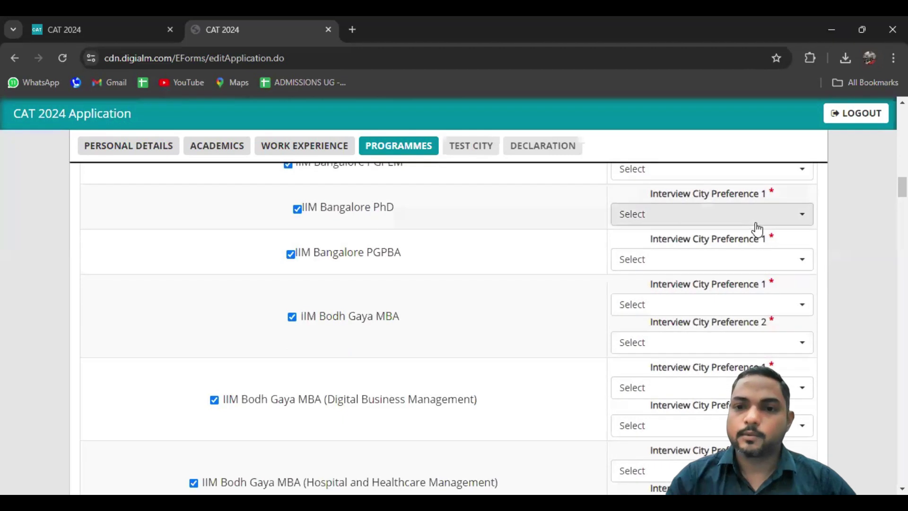
# Choose Bengaluru as the interview city for IIM Bangalore PGPEM, PhD and PGPBA
pyautogui.scroll(1, 691, 226)
pyautogui.click(689, 226)
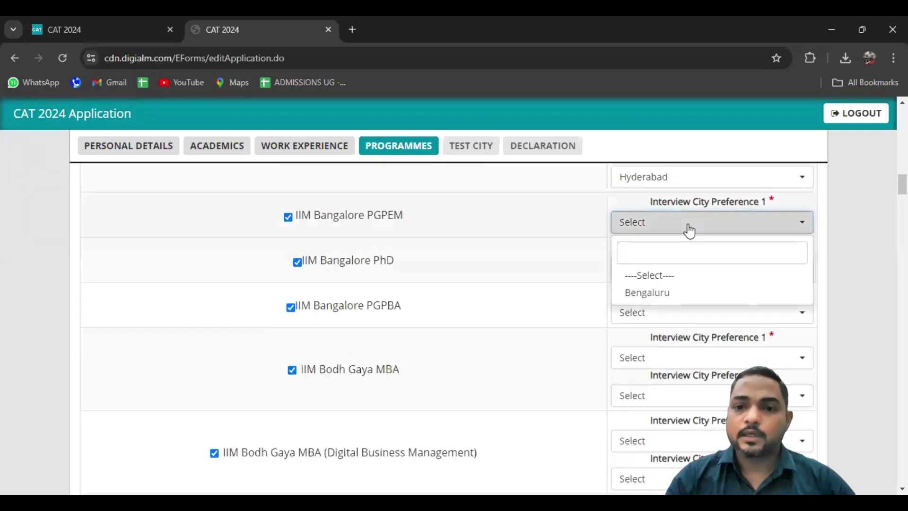
pyautogui.click(654, 294)
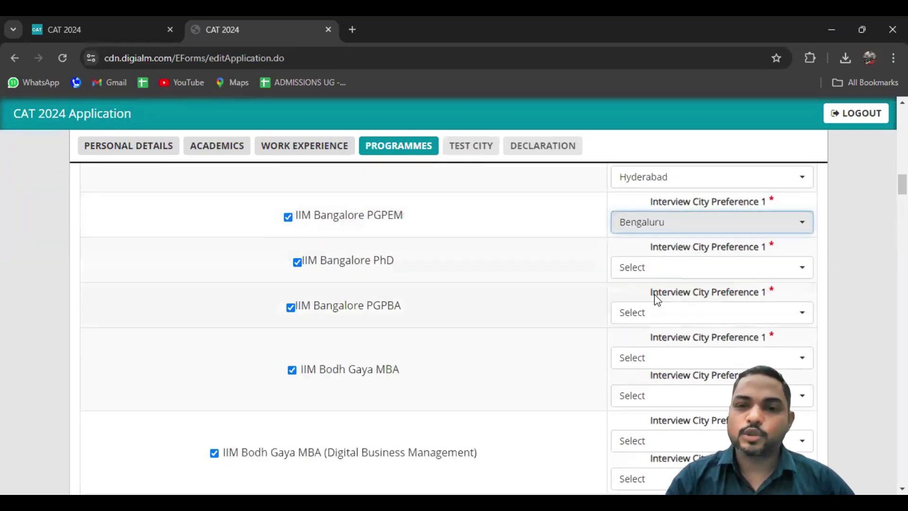
pyautogui.click(644, 269)
pyautogui.click(645, 338)
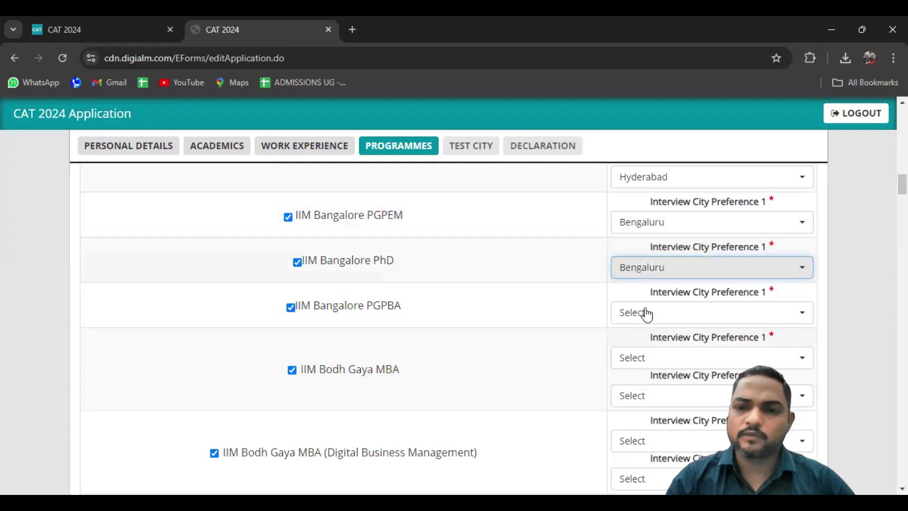
pyautogui.click(644, 312)
pyautogui.click(645, 385)
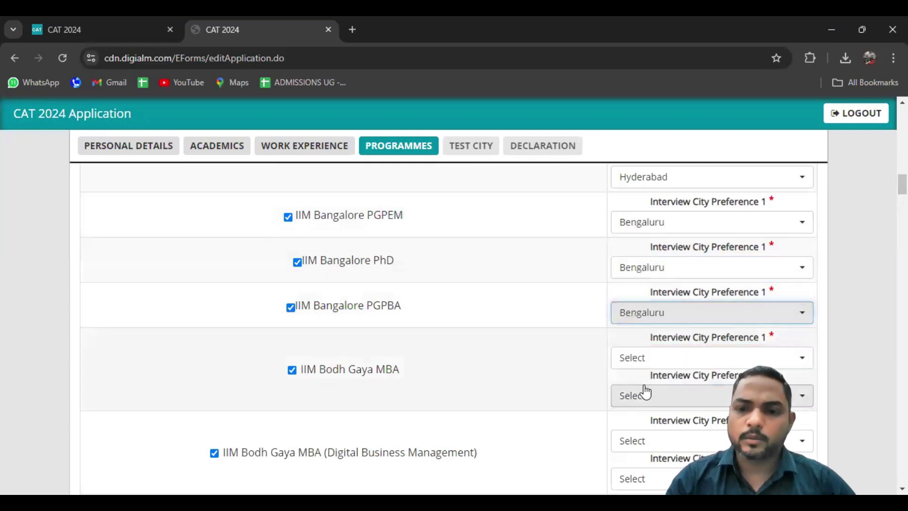
# Set Bodh Gaya MBA preferences to Mumbai and Delhi, correcting the first from Kolkata
pyautogui.click(636, 359)
pyautogui.click(632, 303)
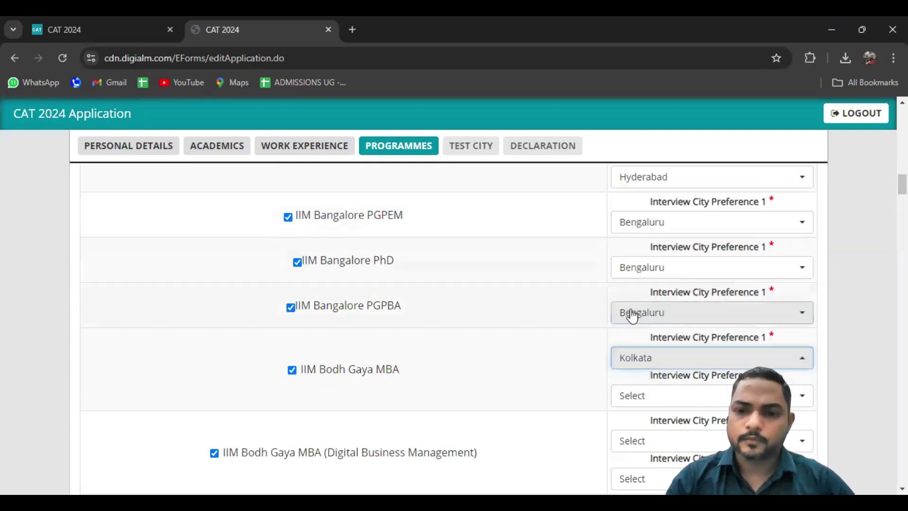
pyautogui.click(640, 355)
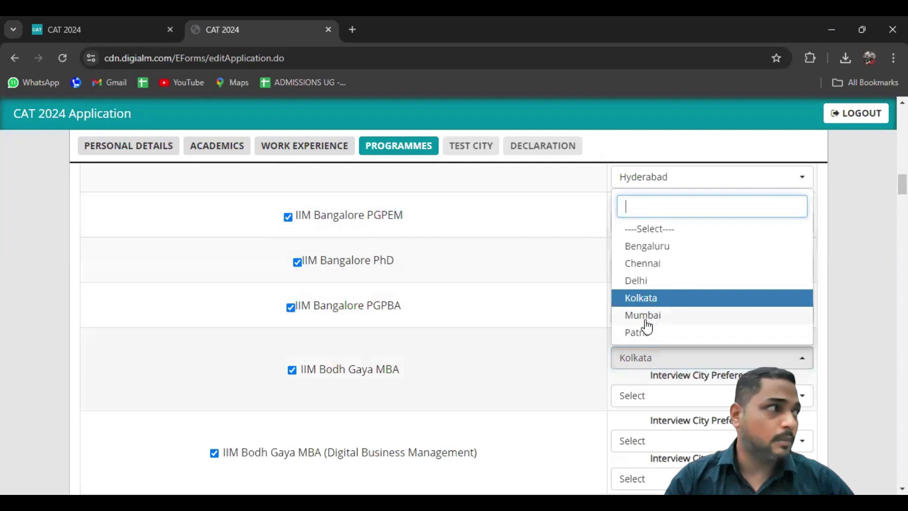
pyautogui.click(647, 316)
pyautogui.click(648, 399)
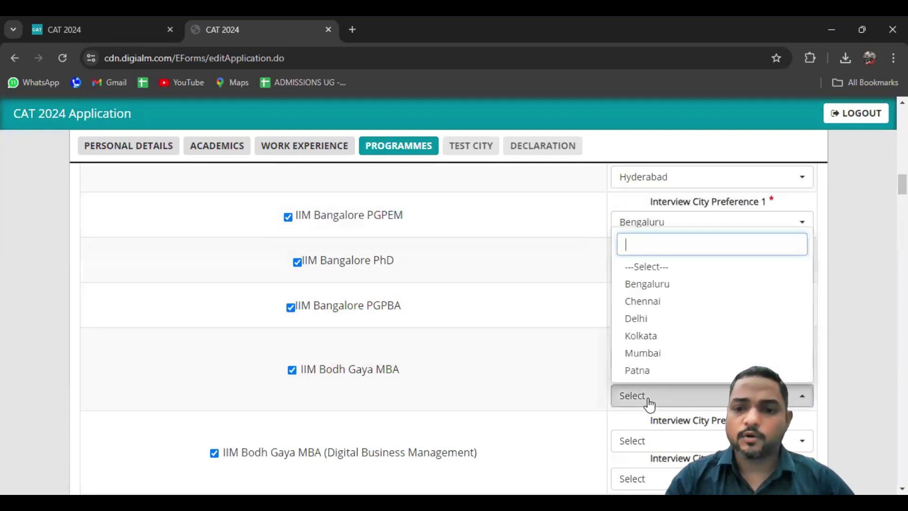
pyautogui.click(646, 322)
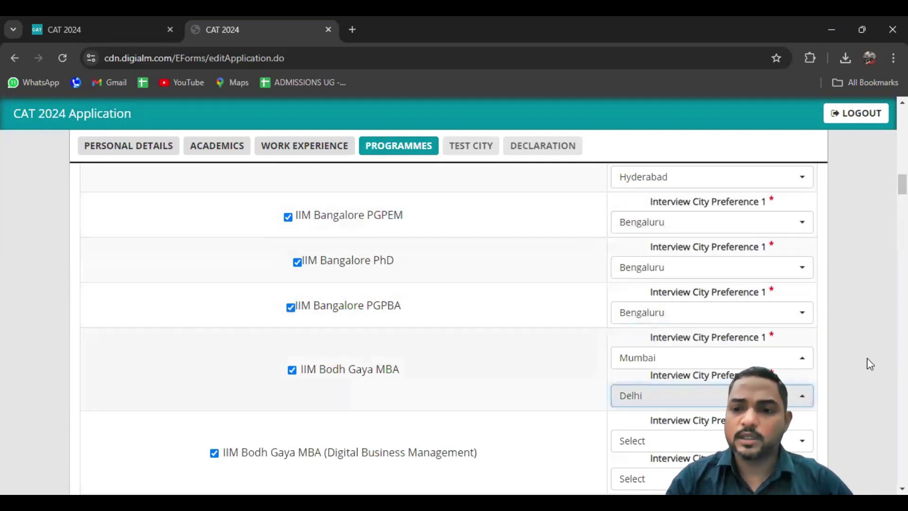
# Set Digital Business Management interview cities to Mumbai first and Bengaluru second
pyautogui.scroll(-1, 868, 357)
pyautogui.scroll(-4, 869, 358)
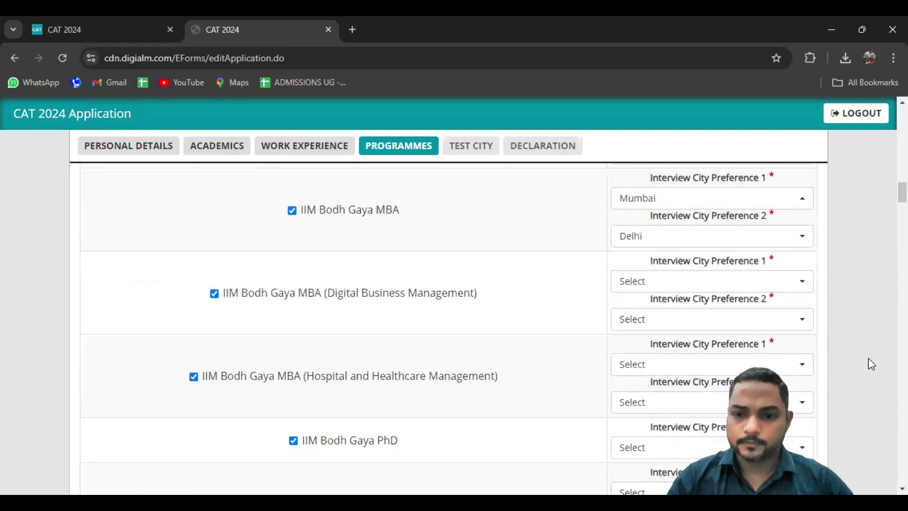
pyautogui.click(680, 259)
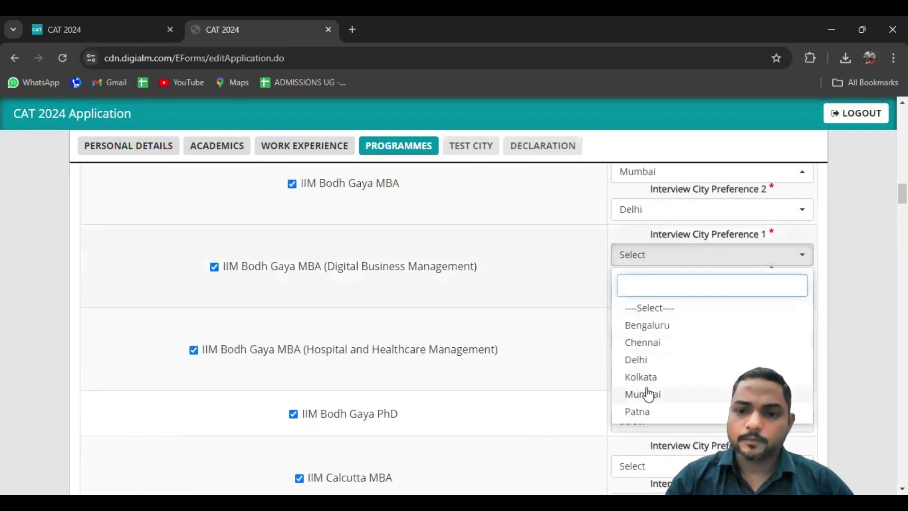
pyautogui.click(648, 394)
pyautogui.click(644, 294)
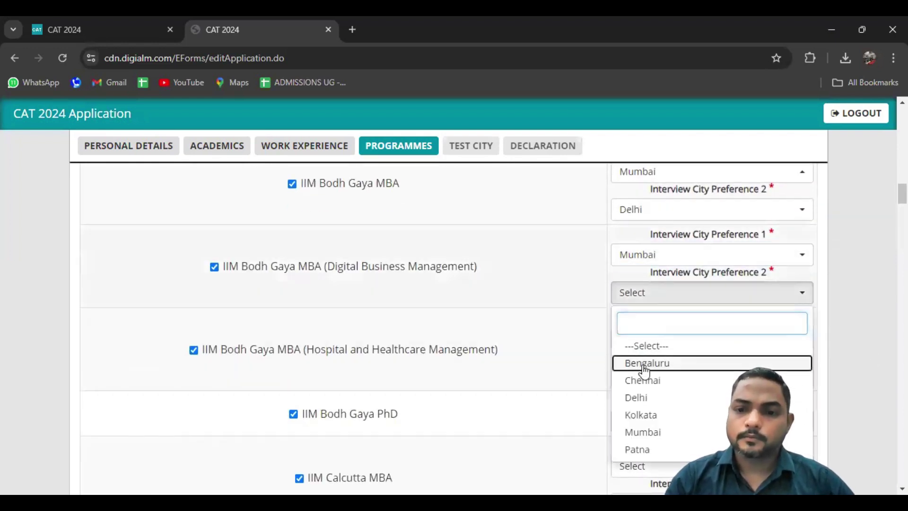
pyautogui.click(644, 372)
# Set Hospital and Healthcare Management interview cities to Mumbai first and Kolkata second
pyautogui.click(643, 337)
pyautogui.click(648, 298)
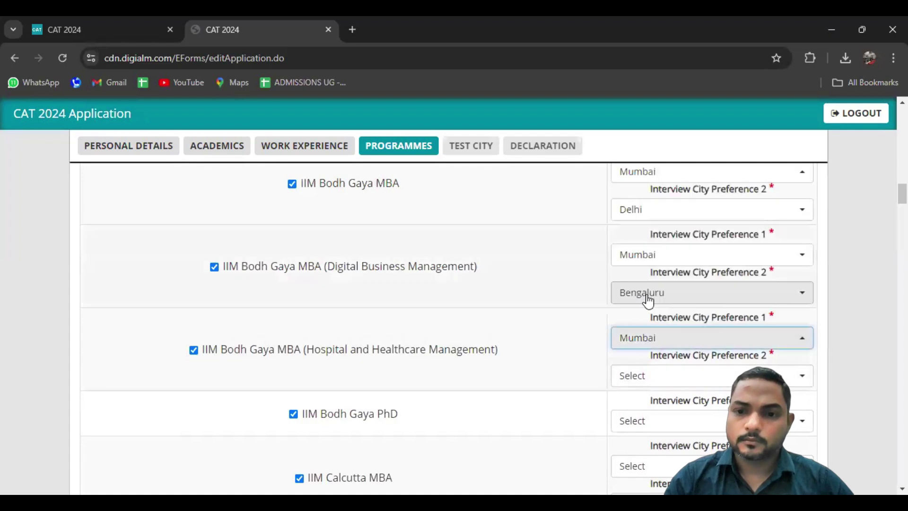
pyautogui.click(639, 379)
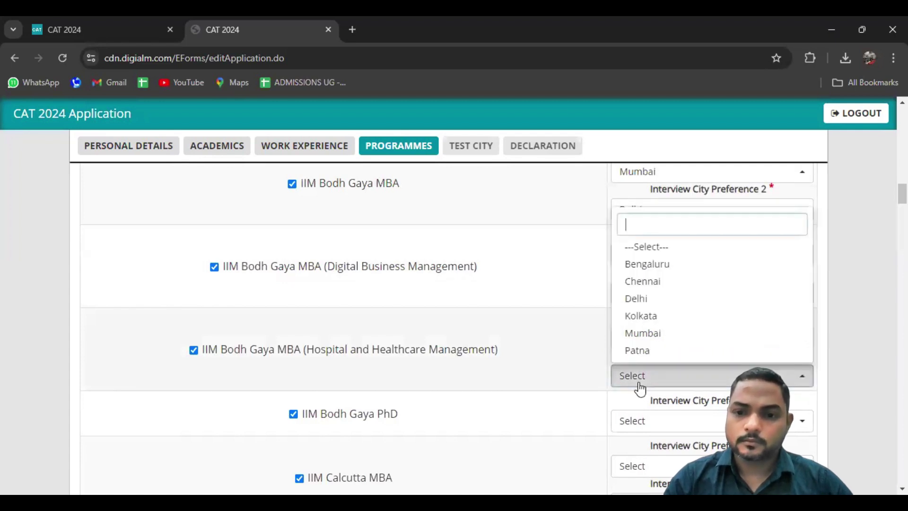
pyautogui.click(649, 320)
pyautogui.scroll(-4, 846, 331)
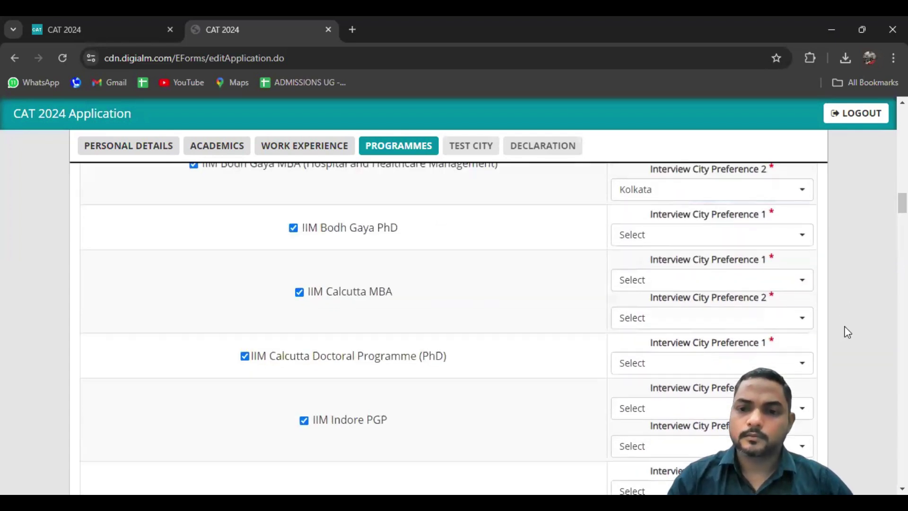
pyautogui.scroll(-1, 847, 331)
pyautogui.scroll(2, 847, 331)
pyautogui.scroll(-1, 847, 327)
# Set Bodh Gaya PhD to Bodh Gaya, Calcutta MBA to Mumbai then Bengaluru, and Calcutta Doctoral to Kolkata
pyautogui.click(687, 213)
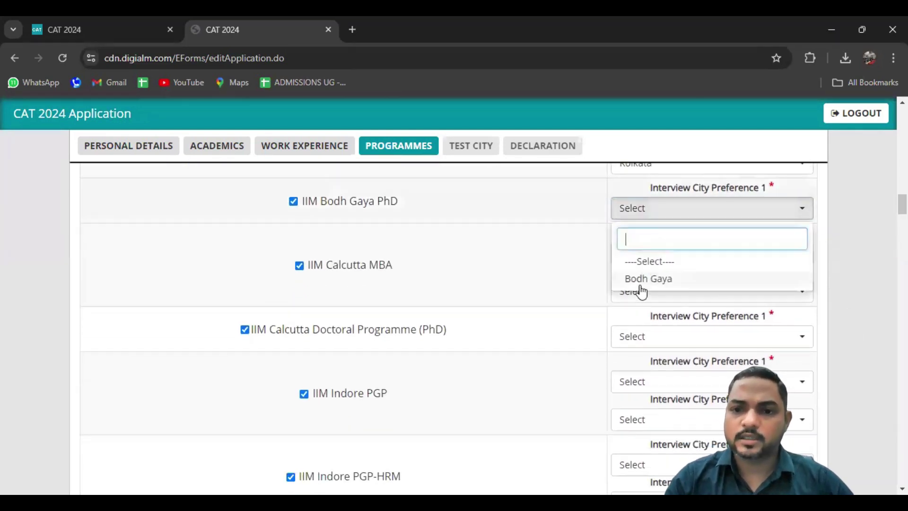
pyautogui.click(642, 279)
pyautogui.click(638, 254)
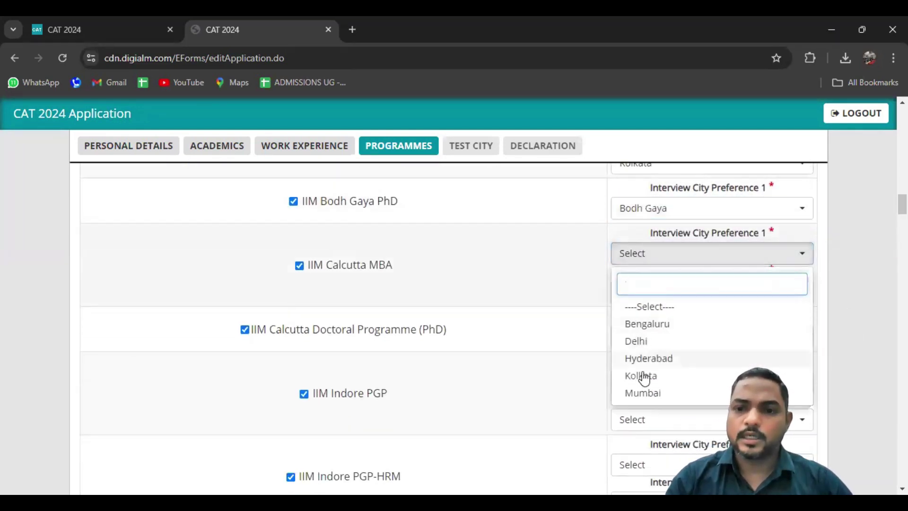
pyautogui.click(642, 393)
pyautogui.click(653, 293)
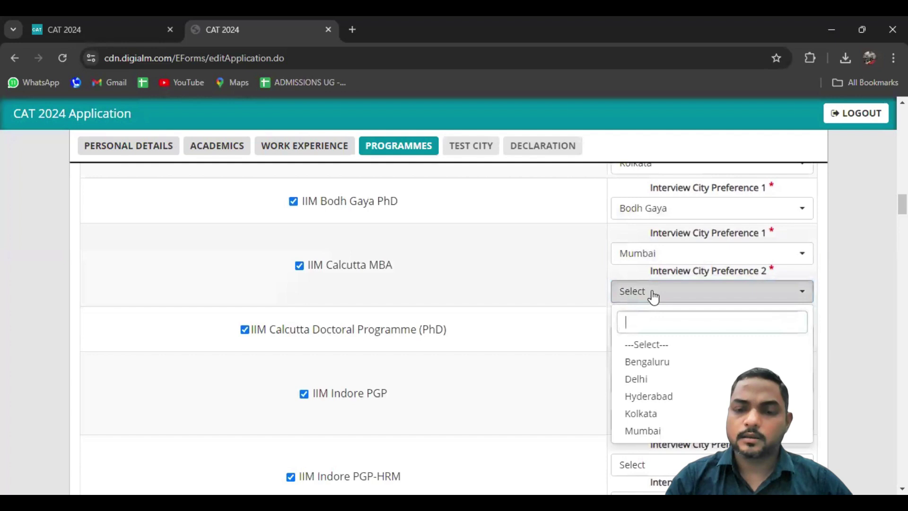
pyautogui.click(644, 363)
pyautogui.click(654, 337)
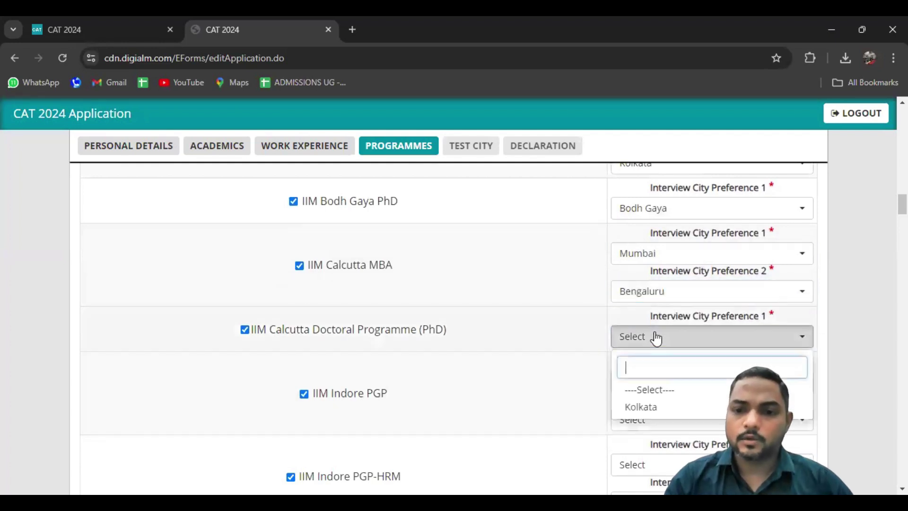
pyautogui.click(650, 408)
# Choose Mumbai then Bengaluru as the IIM Indore PGP interview cities
pyautogui.click(645, 383)
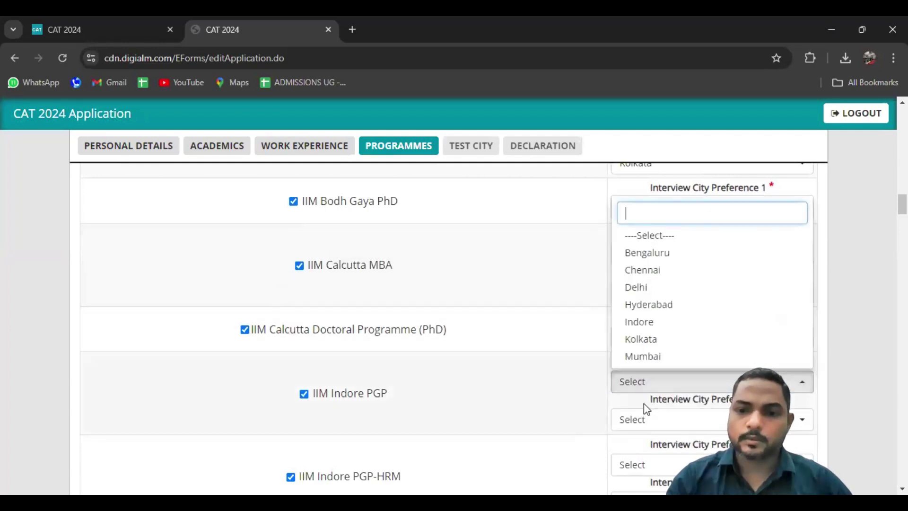
pyautogui.click(642, 356)
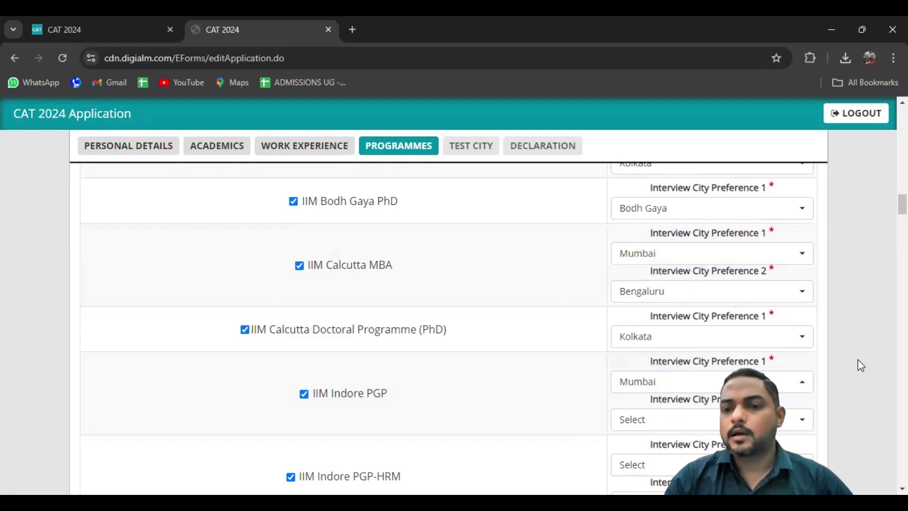
pyautogui.scroll(-1, 861, 366)
pyautogui.scroll(-3, 861, 365)
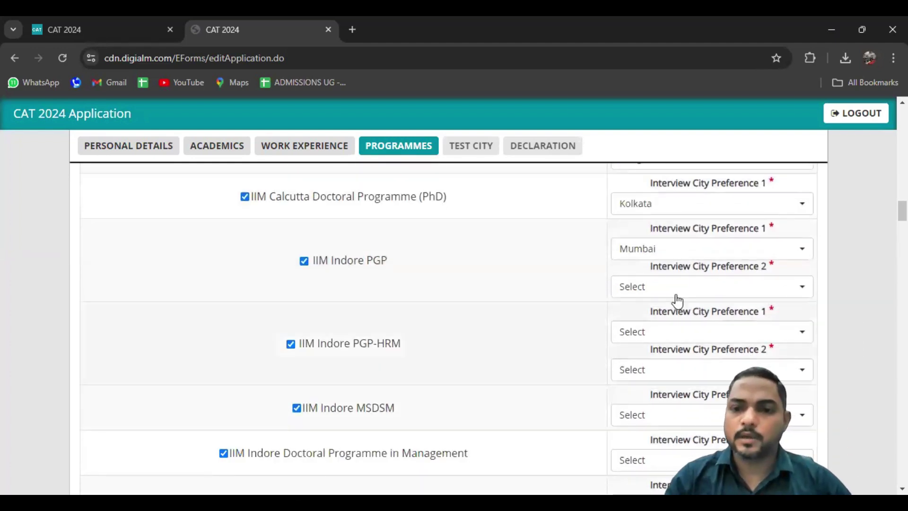
pyautogui.click(671, 288)
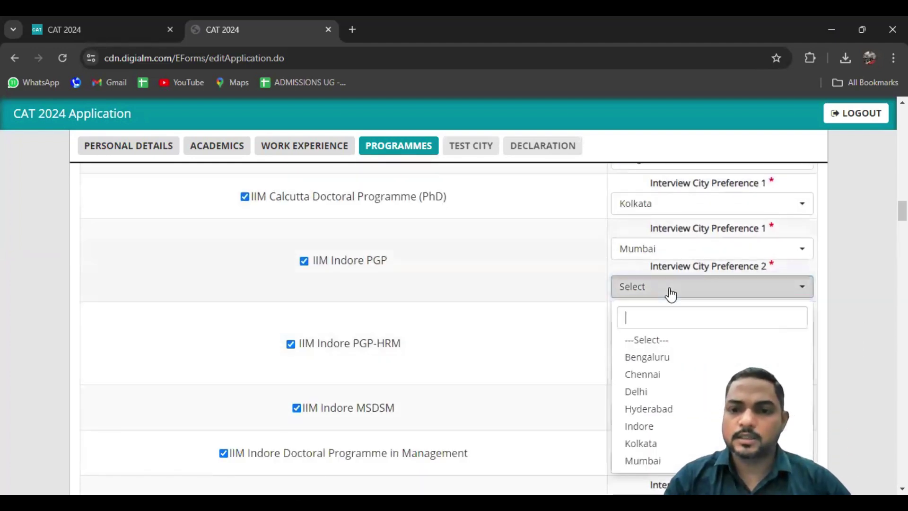
pyautogui.click(649, 362)
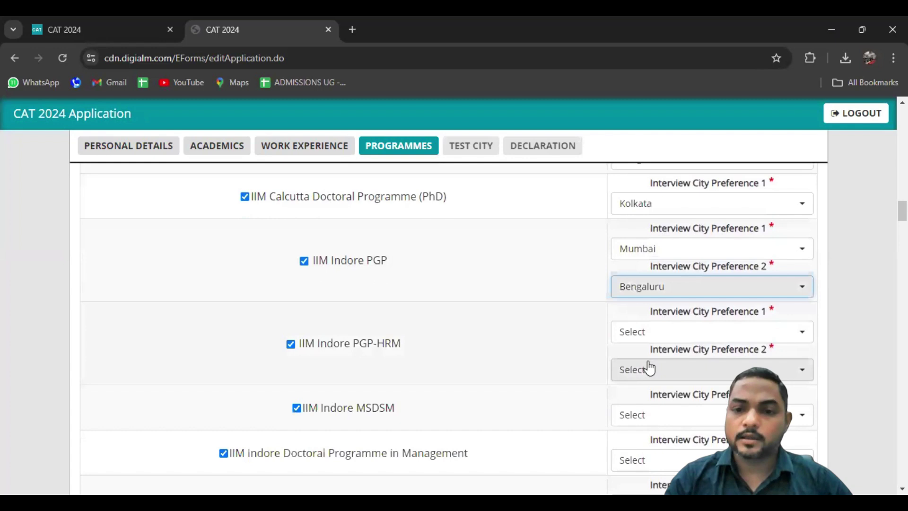
# Set IIM Indore PGP-HRM interview cities to Mumbai then Kolkata, clearing the duplicate-city warning
pyautogui.click(648, 329)
pyautogui.click(649, 310)
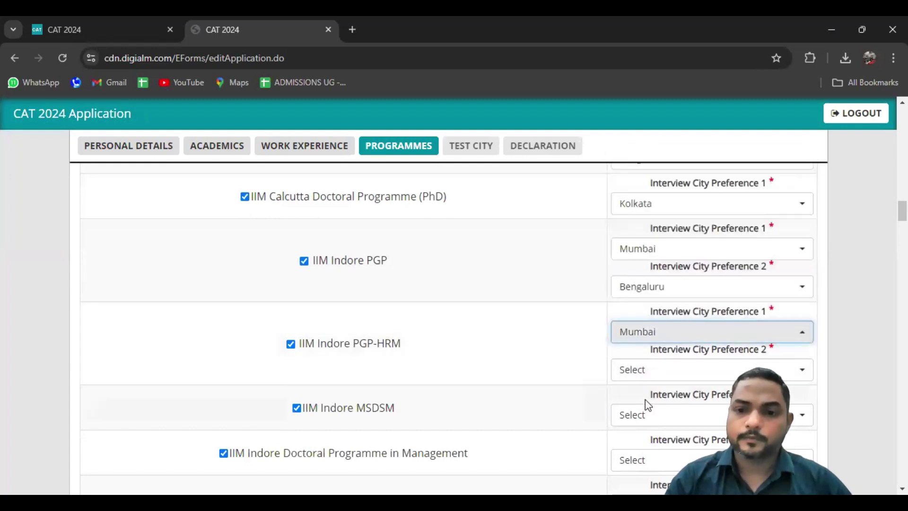
pyautogui.click(641, 371)
pyautogui.click(695, 348)
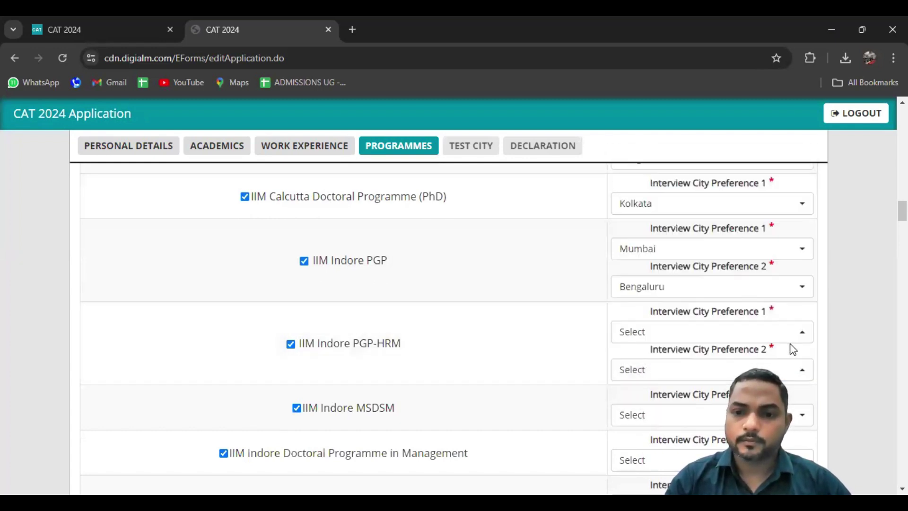
pyautogui.click(524, 230)
pyautogui.click(675, 330)
pyautogui.click(636, 308)
pyautogui.click(637, 374)
pyautogui.click(640, 327)
# Set Indore as the interview city for IIM Indore MSDSM and the Doctoral Programme
pyautogui.click(634, 415)
pyautogui.click(638, 389)
pyautogui.click(638, 459)
pyautogui.click(639, 434)
# Set IIM Jammu MBA to Chandigarh then Mumbai, and Hospital Administration to Delhi (NCR) then Mumbai
pyautogui.scroll(-6, 881, 377)
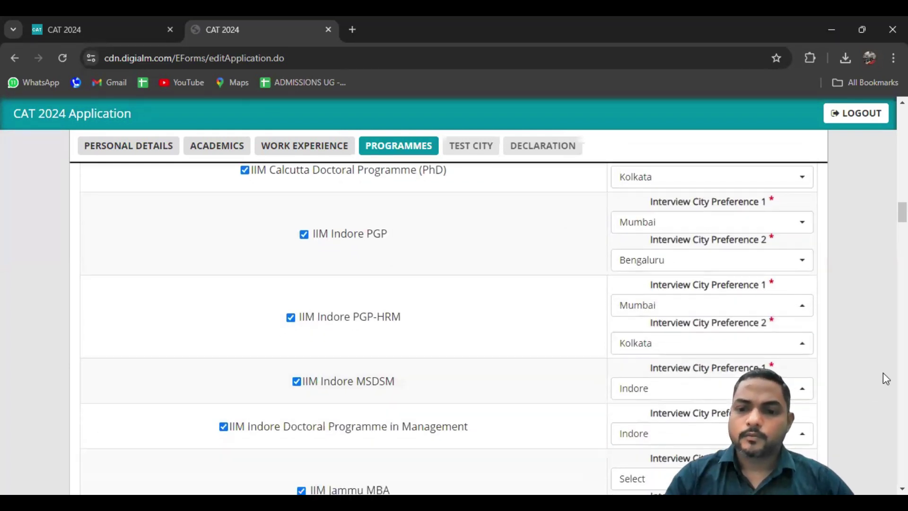
pyautogui.click(674, 218)
pyautogui.click(649, 300)
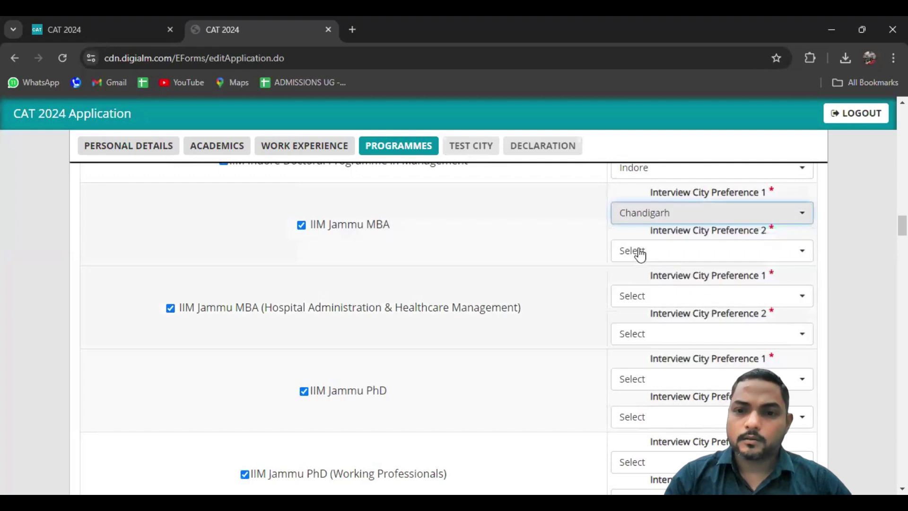
pyautogui.click(639, 253)
pyautogui.click(640, 389)
pyautogui.click(643, 295)
pyautogui.click(649, 399)
pyautogui.click(643, 333)
pyautogui.click(642, 290)
# Choose Chandigarh then Jammu as the IIM Jammu PhD interview cities
pyautogui.click(640, 384)
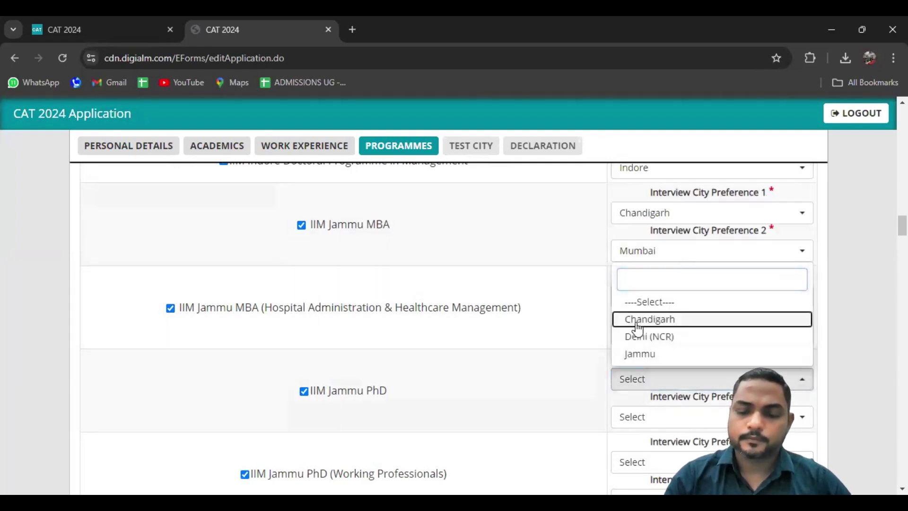
pyautogui.click(643, 318)
pyautogui.click(640, 418)
pyautogui.click(648, 397)
# Set Jammu Working Professionals to Chandigarh then Delhi (NCR), and Executive MBA to Delhi (NCR) then Chandigarh
pyautogui.scroll(-4, 856, 367)
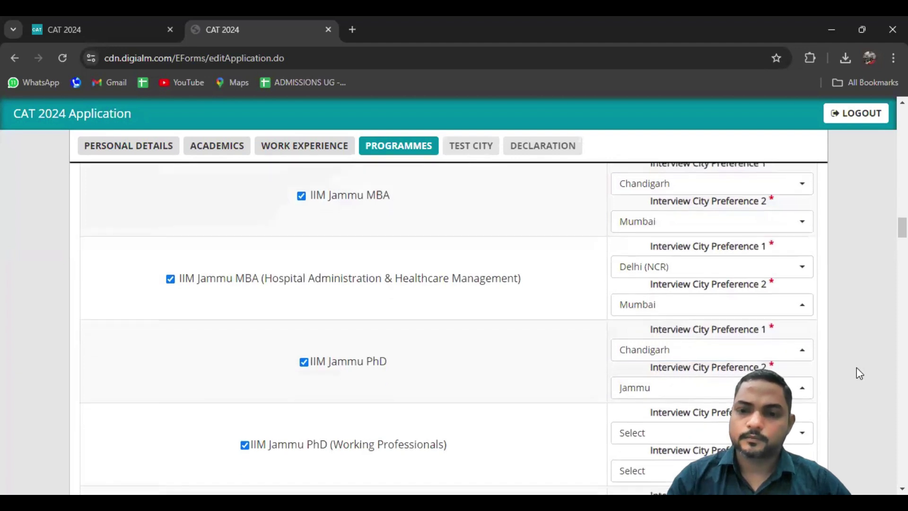
pyautogui.click(728, 249)
pyautogui.click(636, 319)
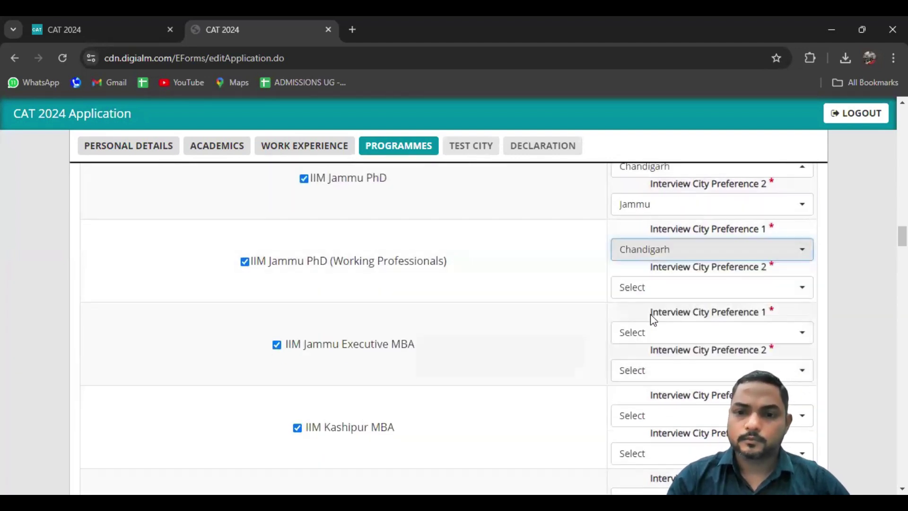
pyautogui.click(640, 289)
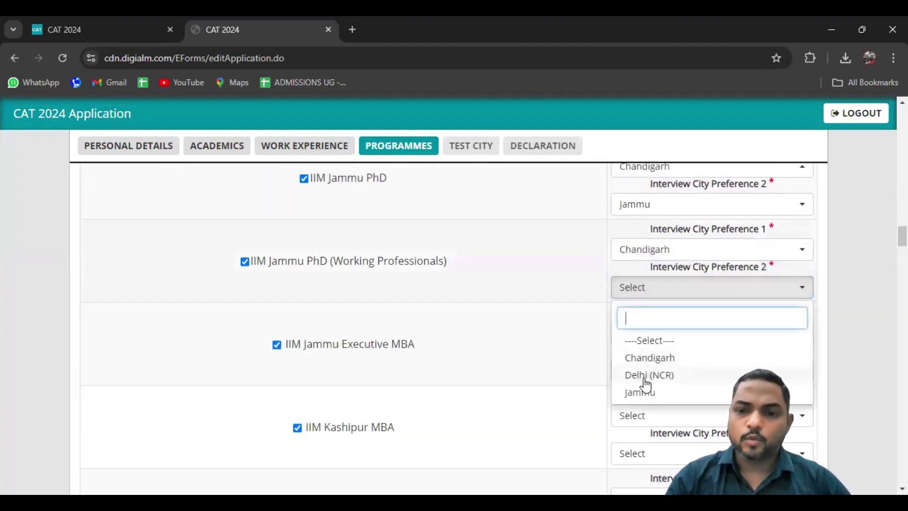
pyautogui.click(646, 376)
pyautogui.click(644, 335)
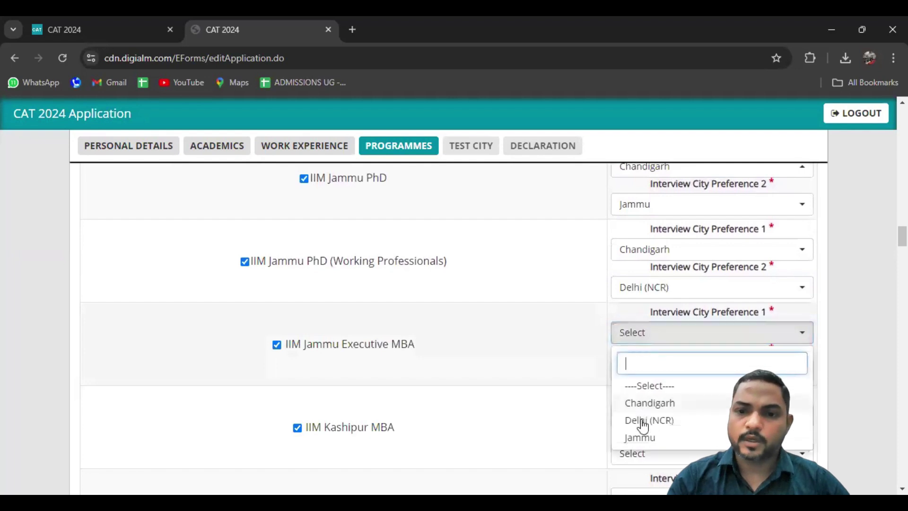
pyautogui.click(642, 425)
pyautogui.click(641, 376)
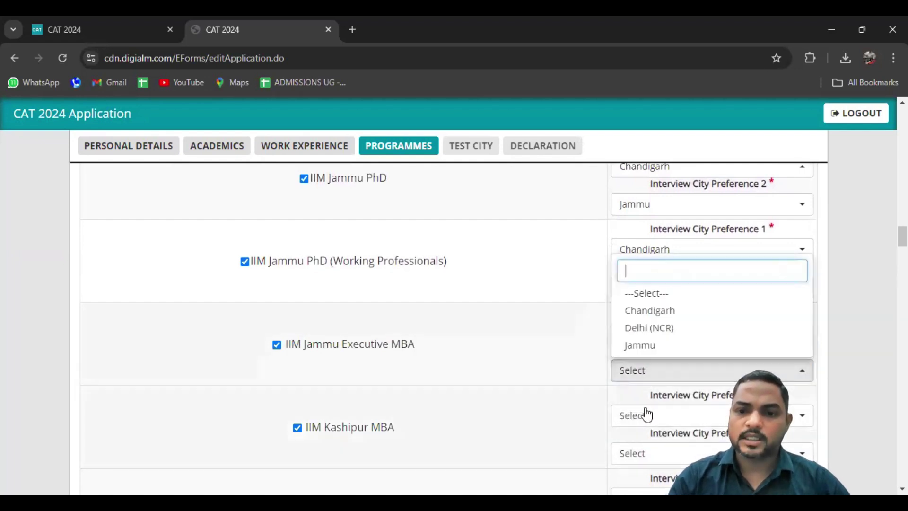
pyautogui.click(646, 320)
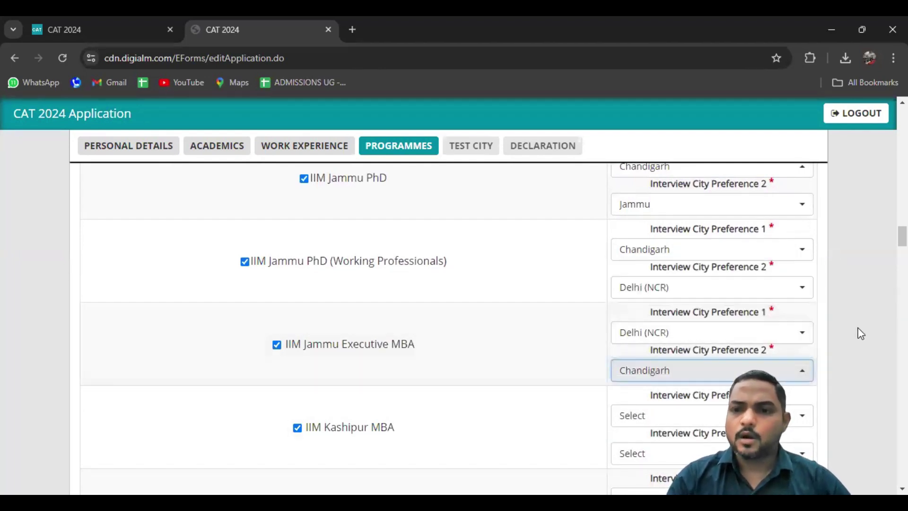
# Set IIM Kashipur MBA to Mumbai then Kolkata, and EMBA to Kashipur then Dehradun
pyautogui.scroll(-3, 860, 331)
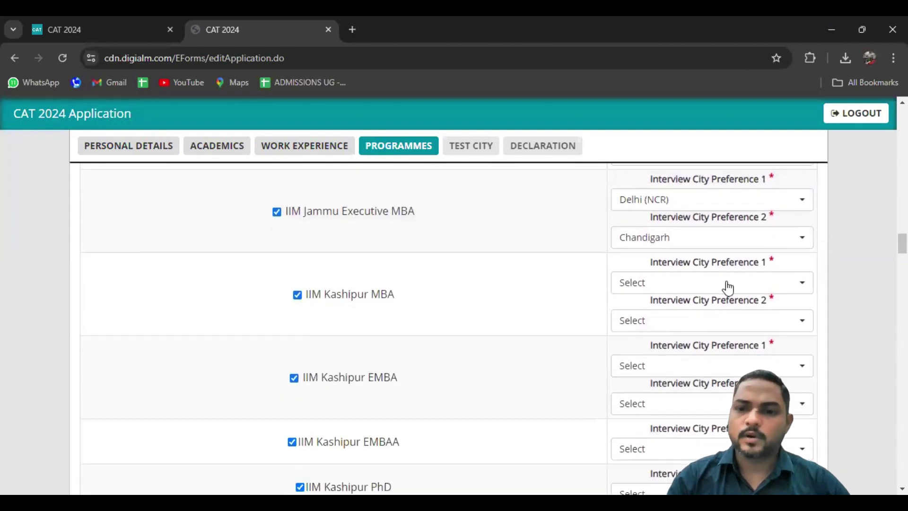
pyautogui.click(685, 284)
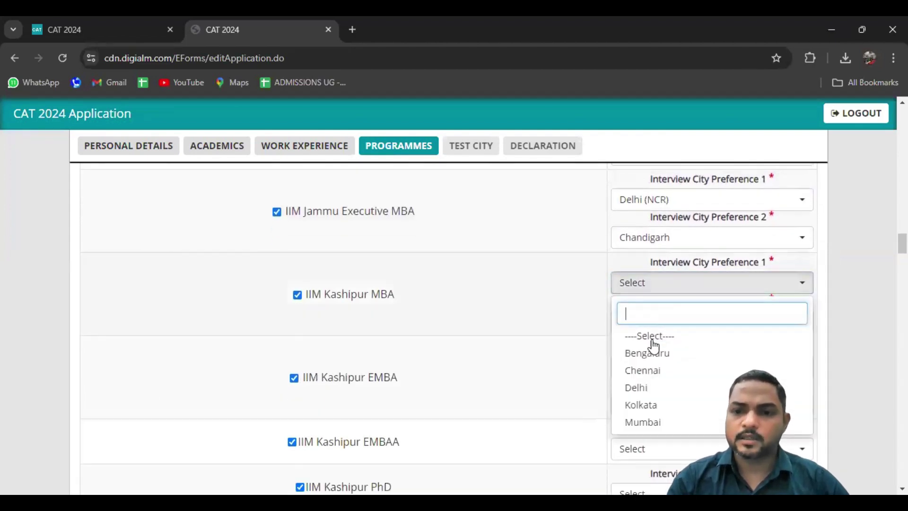
pyautogui.click(643, 425)
pyautogui.click(653, 320)
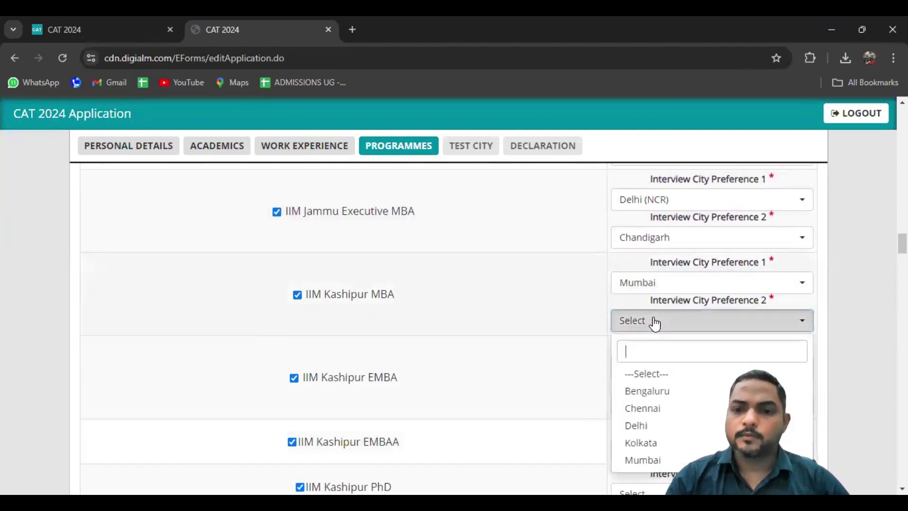
pyautogui.click(645, 443)
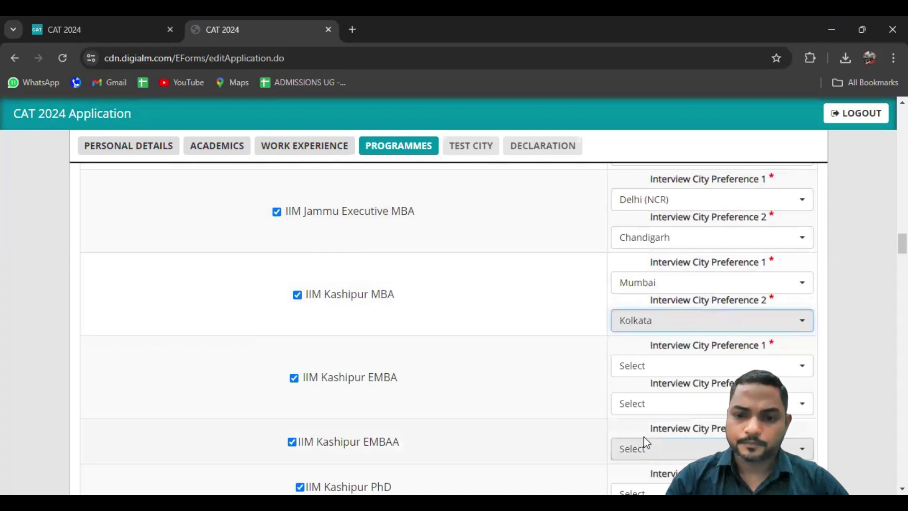
pyautogui.click(645, 369)
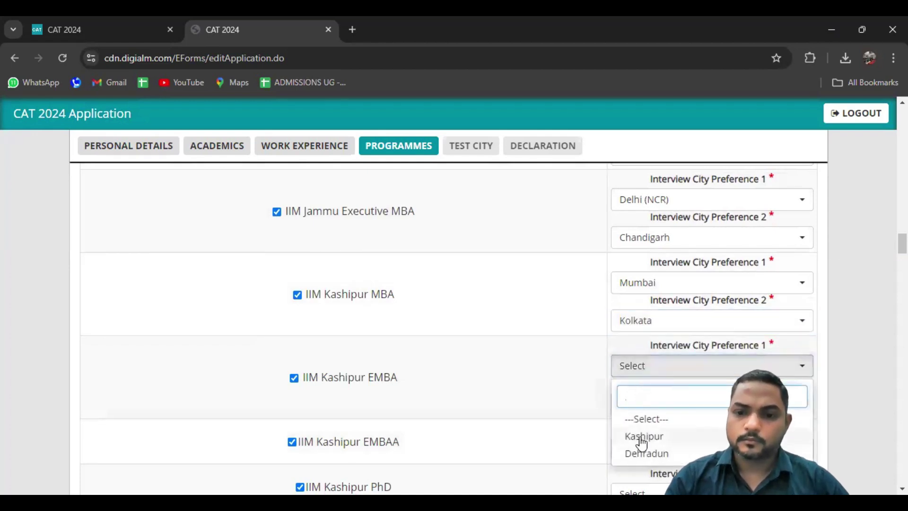
pyautogui.click(642, 437)
pyautogui.click(646, 415)
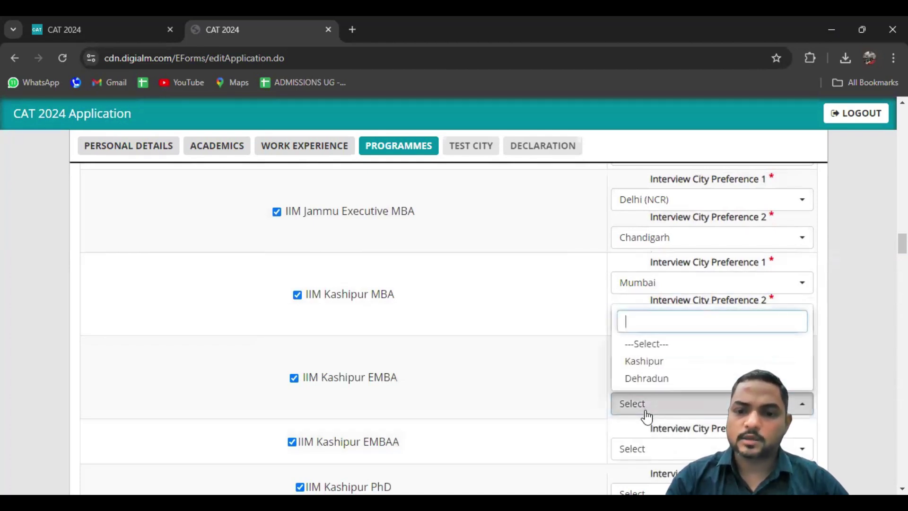
pyautogui.click(646, 384)
pyautogui.scroll(-5, 704, 235)
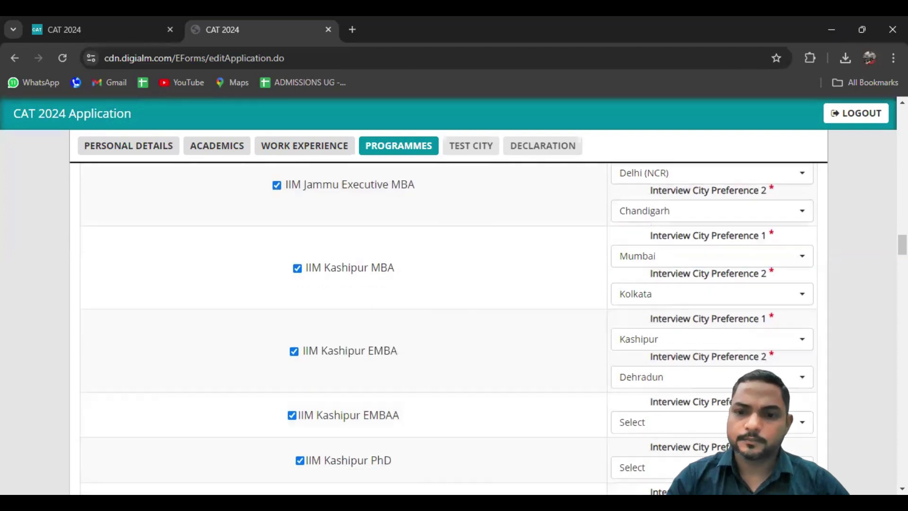
# Set Kashipur EMBAA and PhD to Kashipur, and choose the Kashipur MBA (Analytics) interview cities
pyautogui.click(636, 208)
pyautogui.click(636, 283)
pyautogui.click(639, 258)
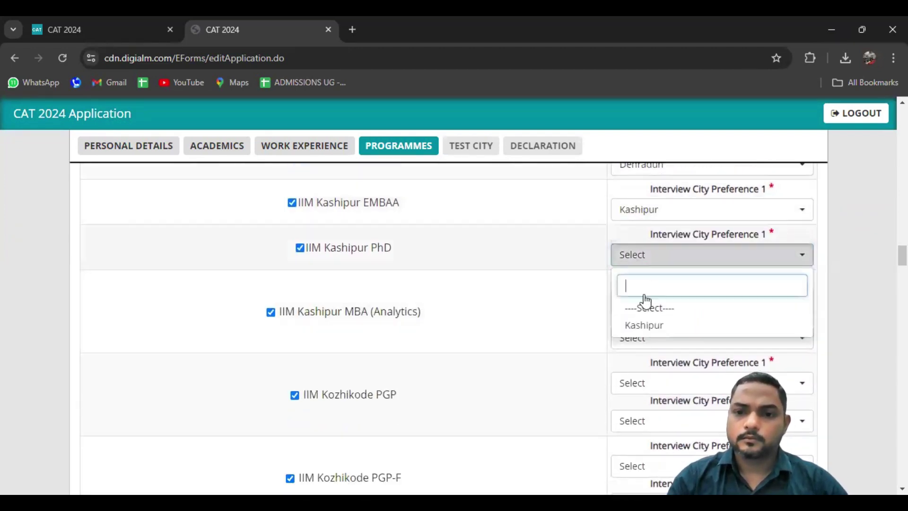
pyautogui.click(652, 326)
pyautogui.click(641, 302)
pyautogui.click(645, 457)
pyautogui.click(647, 338)
# Choose interview cities for each IIM Kozhikode programme
pyautogui.click(650, 420)
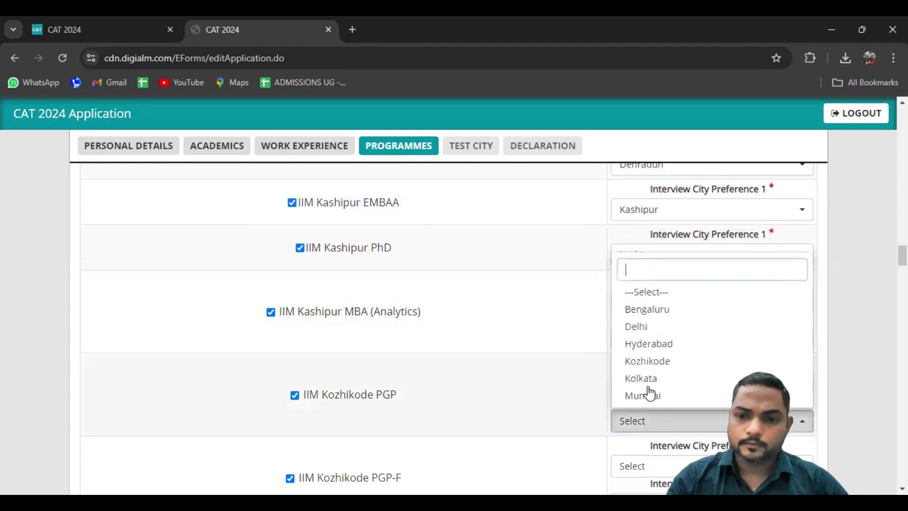
pyautogui.click(651, 361)
pyautogui.scroll(-5, 651, 369)
pyautogui.click(651, 348)
pyautogui.scroll(-5, 662, 263)
pyautogui.click(660, 257)
pyautogui.click(652, 293)
# Choose interview cities for the IIM Lucknow and IIM Mumbai programmes
pyautogui.click(650, 342)
pyautogui.click(649, 409)
pyautogui.scroll(-3, 650, 359)
pyautogui.click(648, 307)
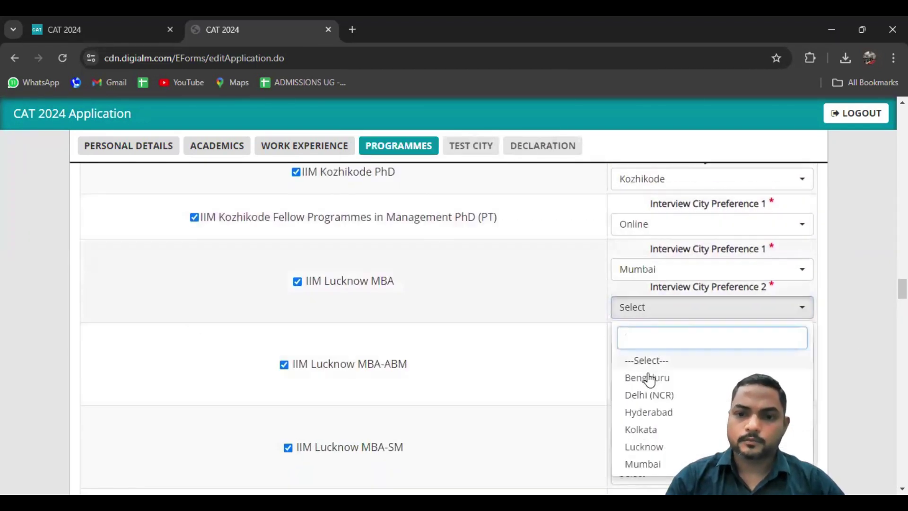
pyautogui.scroll(-4, 845, 353)
pyautogui.click(647, 342)
pyautogui.scroll(-5, 648, 342)
pyautogui.click(644, 217)
# Set IIM Nagpur programmes to Online, Raipur PhD to Raipur, and fill the Ranchi interview cities
pyautogui.click(644, 304)
pyautogui.click(638, 434)
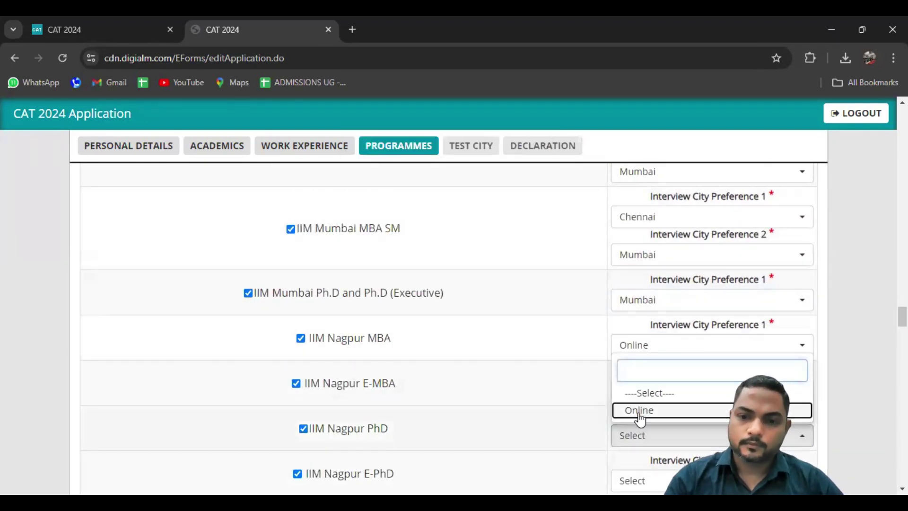
pyautogui.click(638, 411)
pyautogui.scroll(-4, 643, 378)
pyautogui.click(647, 436)
pyautogui.click(647, 415)
pyautogui.scroll(-5, 647, 378)
pyautogui.click(644, 304)
# Choose Rohtak for the IIM Rohtak programmes and fill the IIM Sambalpur interview cities
pyautogui.click(645, 374)
pyautogui.click(641, 448)
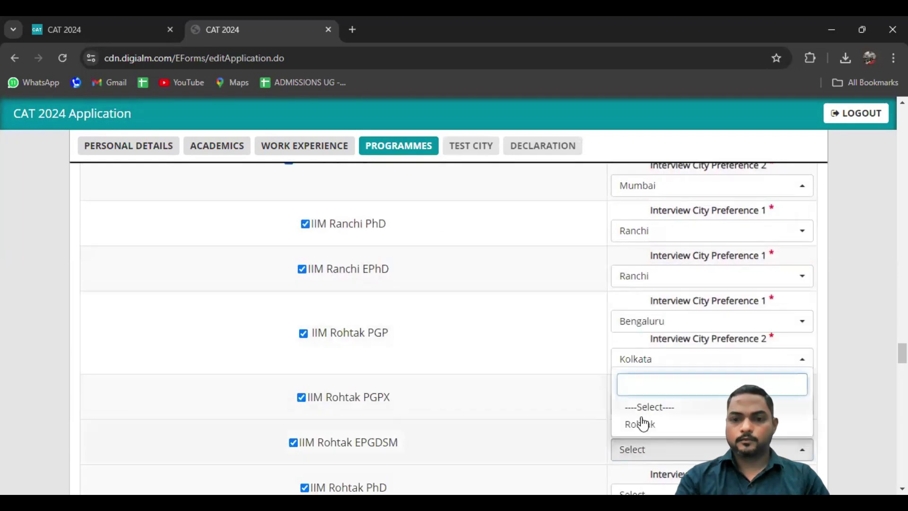
pyautogui.click(641, 424)
pyautogui.scroll(-5, 645, 379)
pyautogui.click(650, 358)
pyautogui.click(651, 267)
pyautogui.click(641, 439)
pyautogui.click(639, 381)
pyautogui.scroll(-5, 642, 369)
# Choose interview cities for the IIM Shillong programmes
pyautogui.click(644, 239)
pyautogui.click(635, 382)
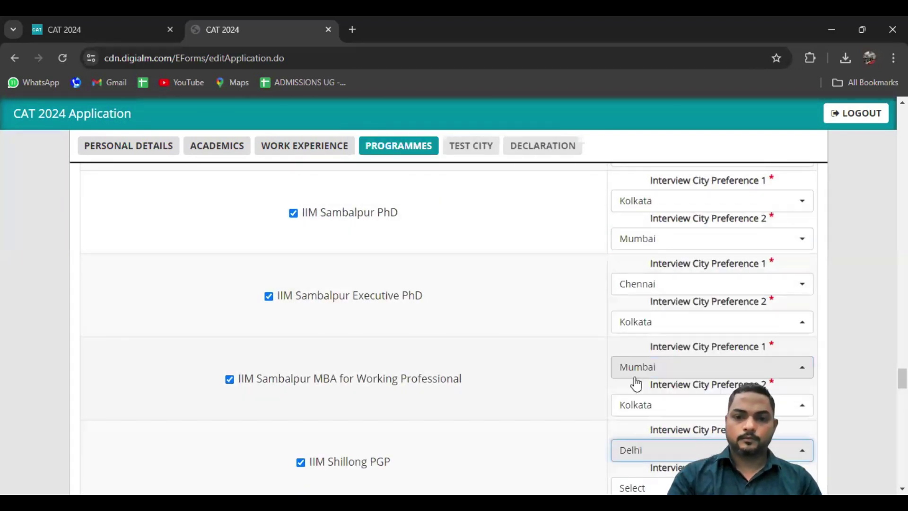
pyautogui.scroll(-5, 638, 378)
pyautogui.click(648, 351)
pyautogui.click(639, 420)
# Fill the IIM Sirmaur interview cities, switching to a different city after the duplicate-city warning
pyautogui.scroll(-4, 648, 378)
pyautogui.scroll(-5, 652, 331)
pyautogui.click(647, 291)
pyautogui.click(646, 431)
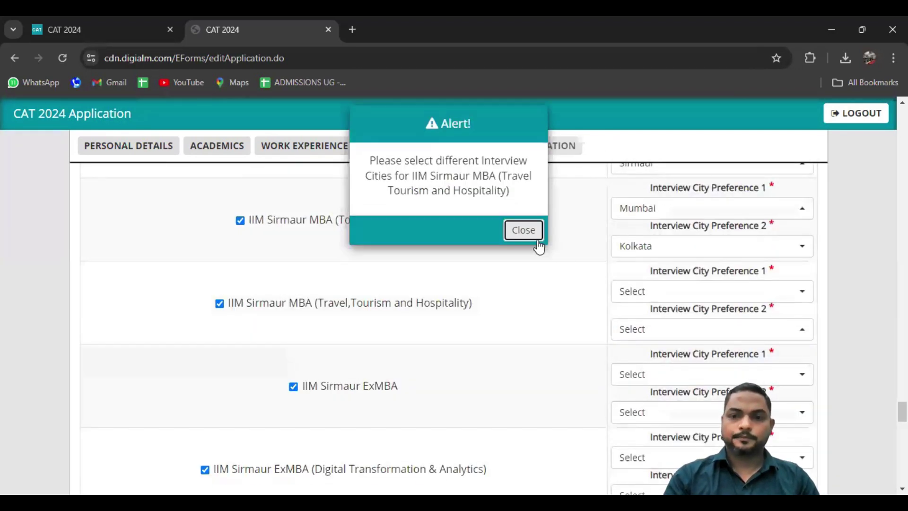
pyautogui.click(524, 230)
pyautogui.click(647, 292)
pyautogui.scroll(-4, 645, 402)
pyautogui.click(645, 411)
# Choose interview cities for the IIM Tiruchirappalli and IIM Udaipur programmes
pyautogui.click(645, 436)
pyautogui.scroll(-5, 646, 379)
pyautogui.doubleClick(646, 311)
pyautogui.scroll(-5, 644, 331)
pyautogui.click(643, 238)
pyautogui.click(642, 283)
pyautogui.scroll(-5, 512, 350)
pyautogui.click(645, 288)
# Fill Visakhapatnam PGP, then set Visakhapatnam for its PhD, EMBA, PGPMCI and Executive PhD
pyautogui.click(629, 434)
pyautogui.scroll(-4, 526, 391)
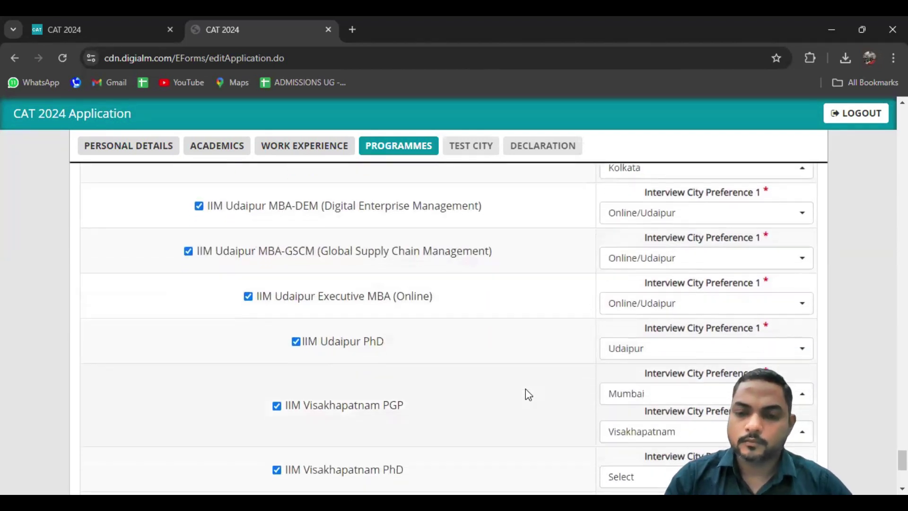
pyautogui.scroll(-1, 527, 393)
pyautogui.click(629, 325)
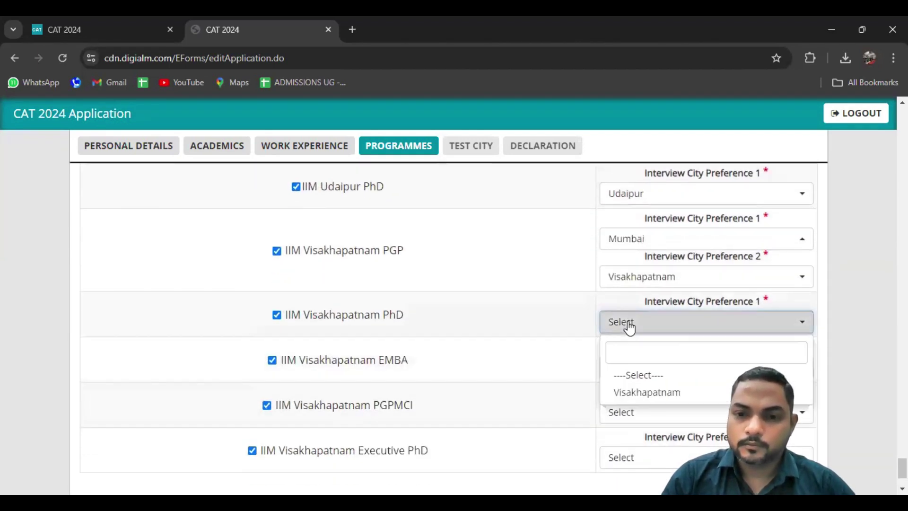
pyautogui.click(626, 396)
pyautogui.click(634, 367)
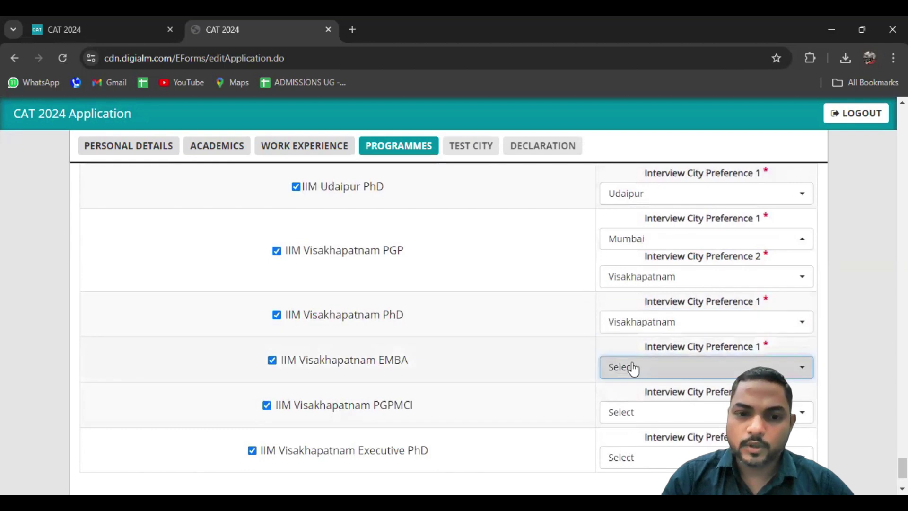
pyautogui.click(643, 445)
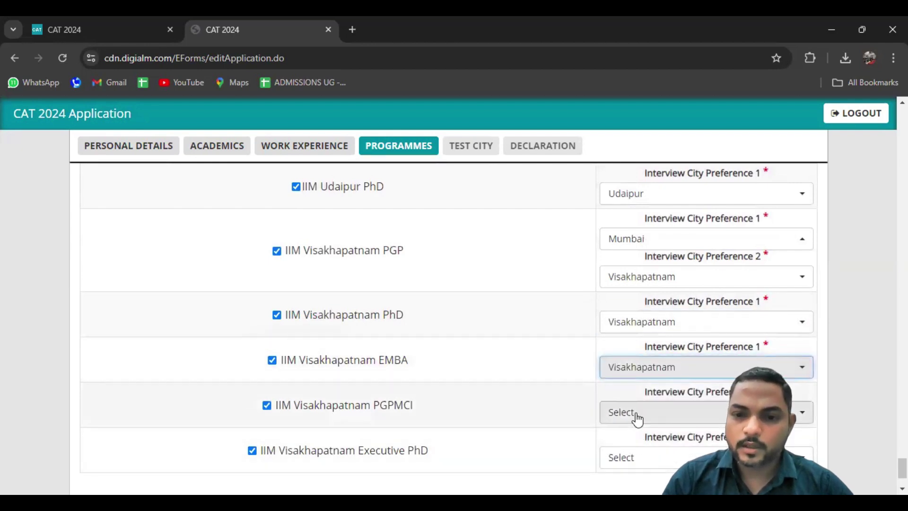
pyautogui.click(643, 413)
pyautogui.click(662, 387)
pyautogui.click(632, 466)
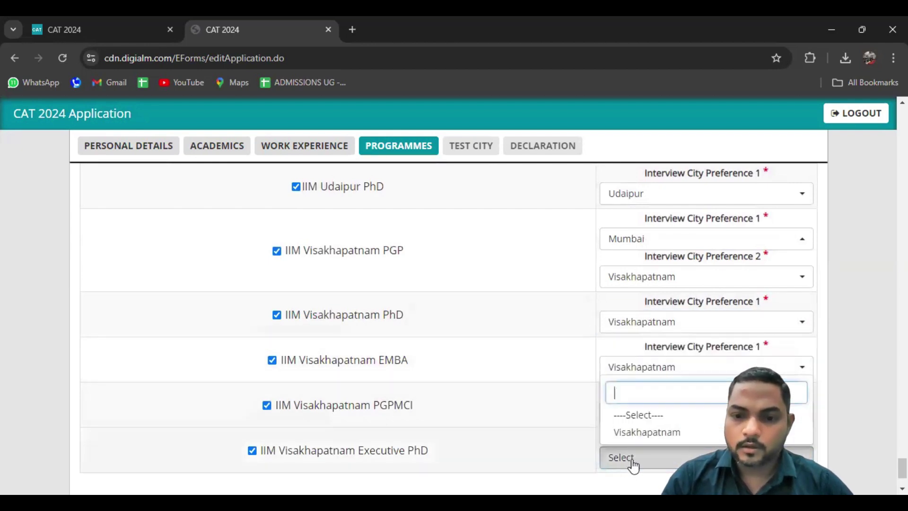
pyautogui.click(646, 433)
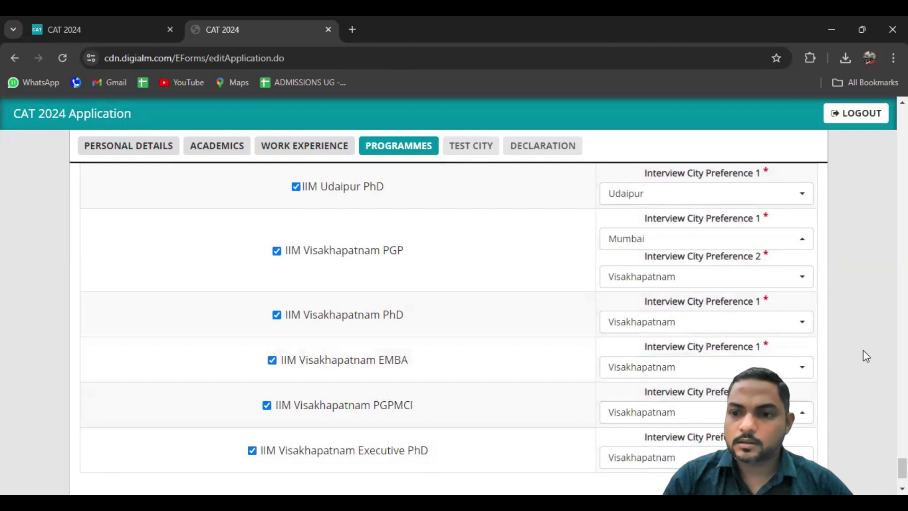
pyautogui.scroll(-1, 864, 350)
# Save the Programmes tab with SAVE & NEXT and dismiss the 'Invalid request' alert
pyautogui.scroll(-3, 863, 351)
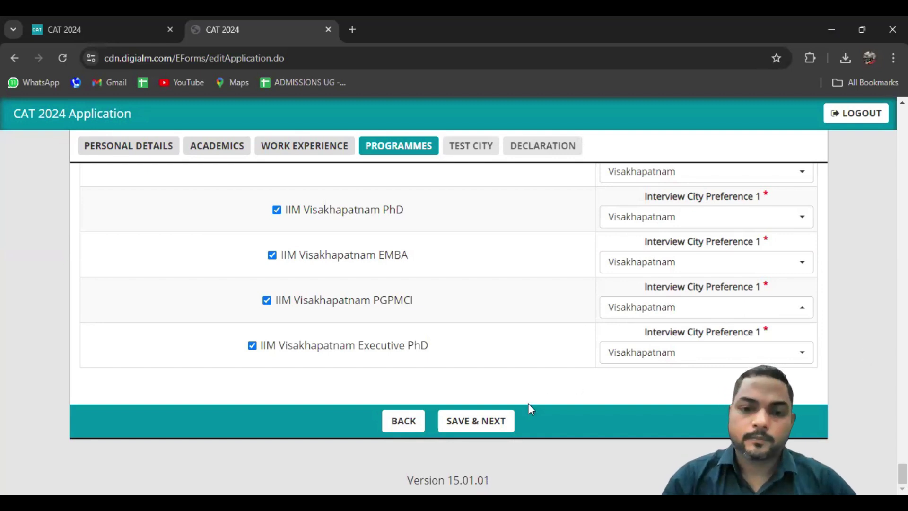
pyautogui.click(492, 418)
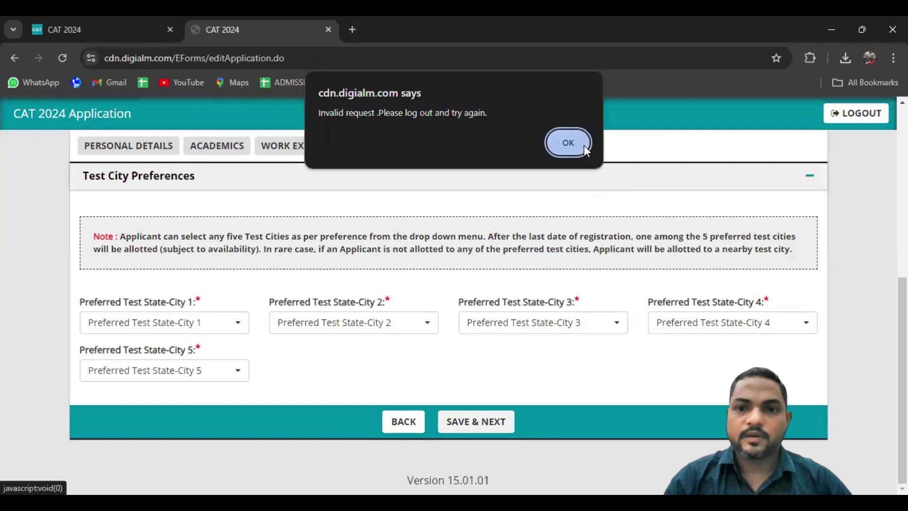
pyautogui.click(585, 147)
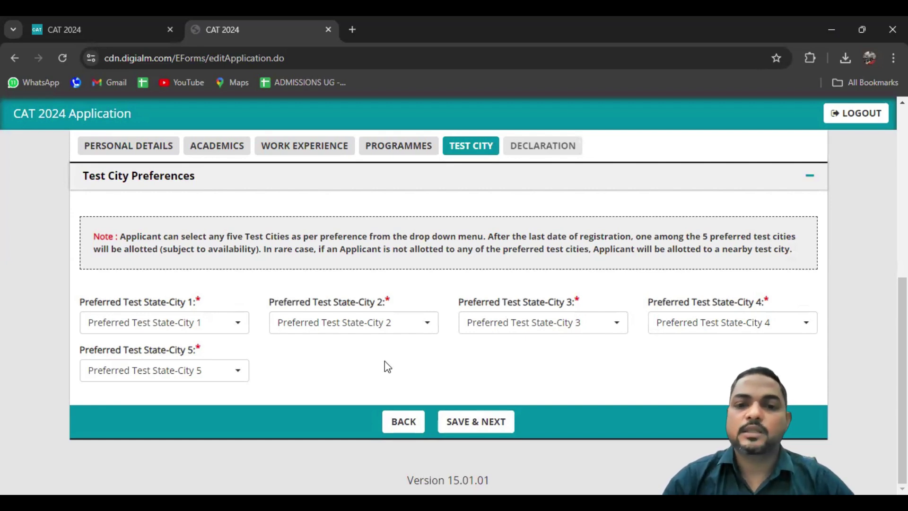
# Set the first two test city preferences to Maharashtra - Mumbai and Maharashtra - Thane
pyautogui.click(200, 325)
pyautogui.write('MUM')
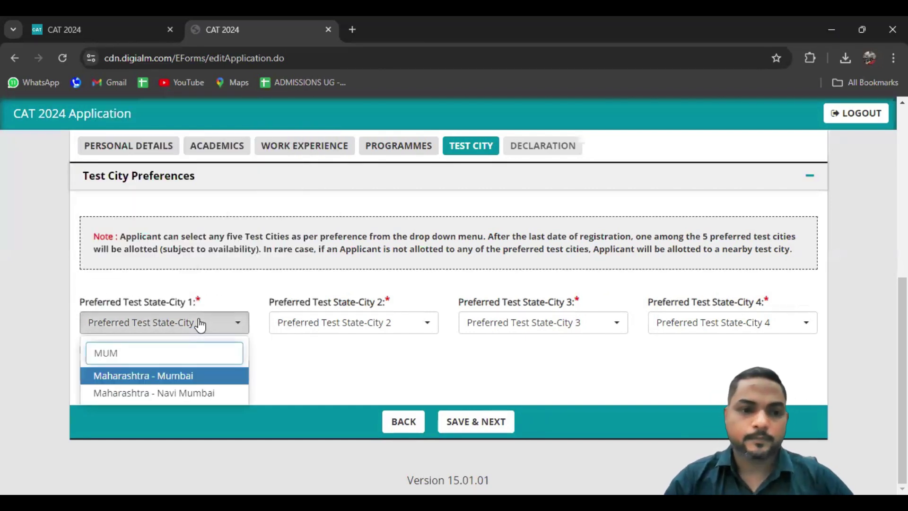
pyautogui.press('Return')
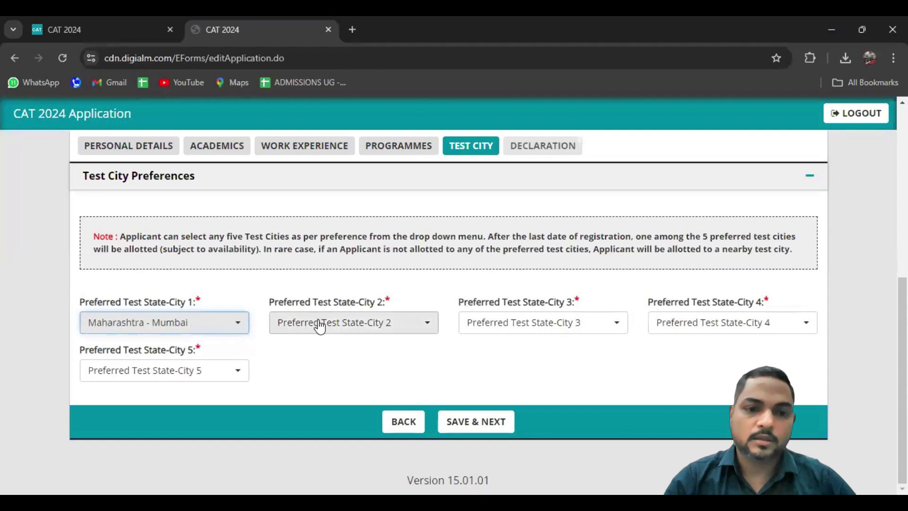
pyautogui.click(322, 325)
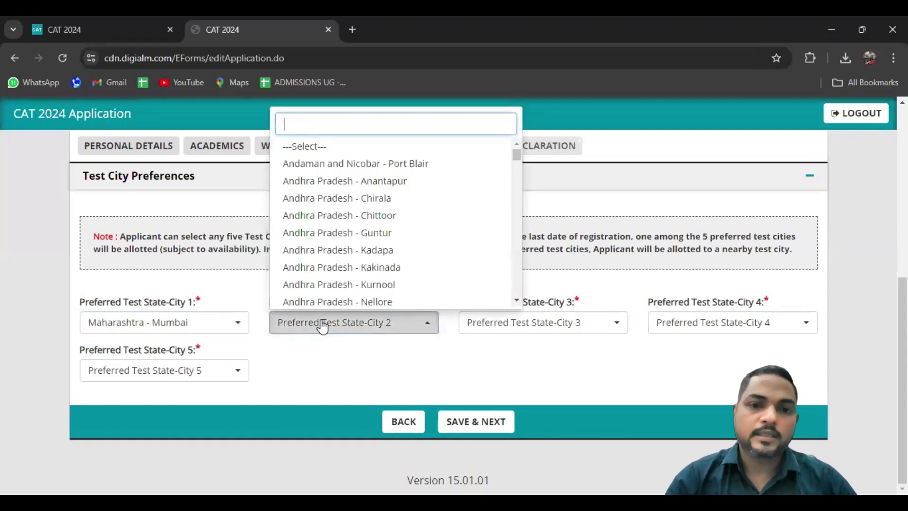
pyautogui.write('MUM')
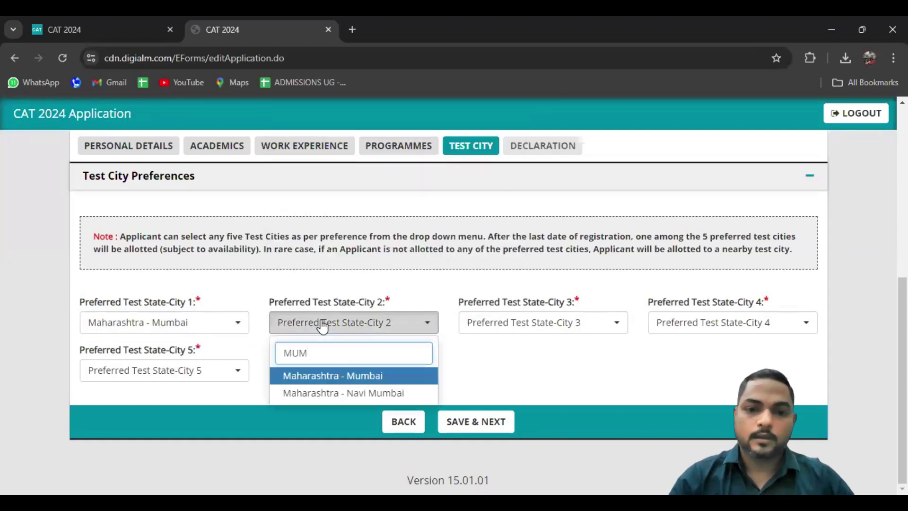
pyautogui.press('BackSpace')
pyautogui.press('BackSpace')
pyautogui.press('BackSpace')
pyautogui.write('THN')
pyautogui.press('BackSpace')
pyautogui.press('BackSpace')
pyautogui.press('BackSpace')
pyautogui.write('THANE')
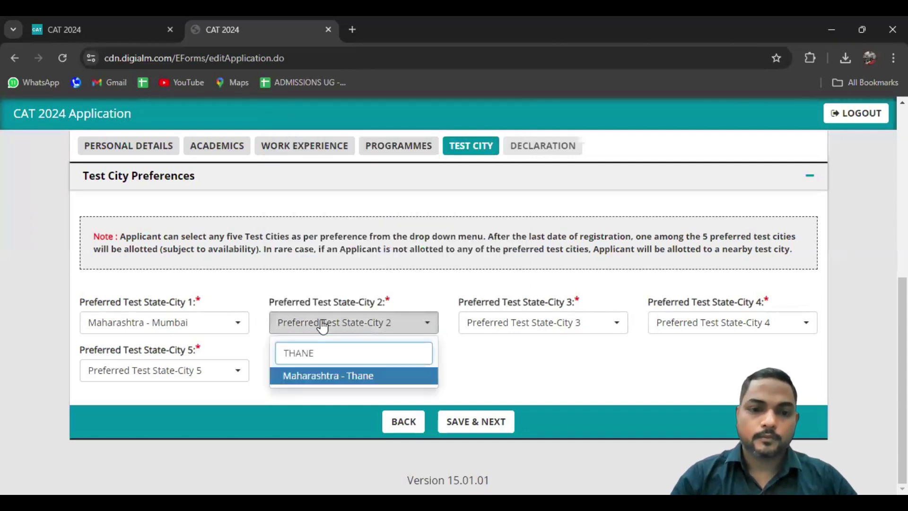
pyautogui.press('Return')
# Set preferences 3–5 to Maharashtra - Vasai, Navi Mumbai and Palghar - Boisar
pyautogui.click(490, 325)
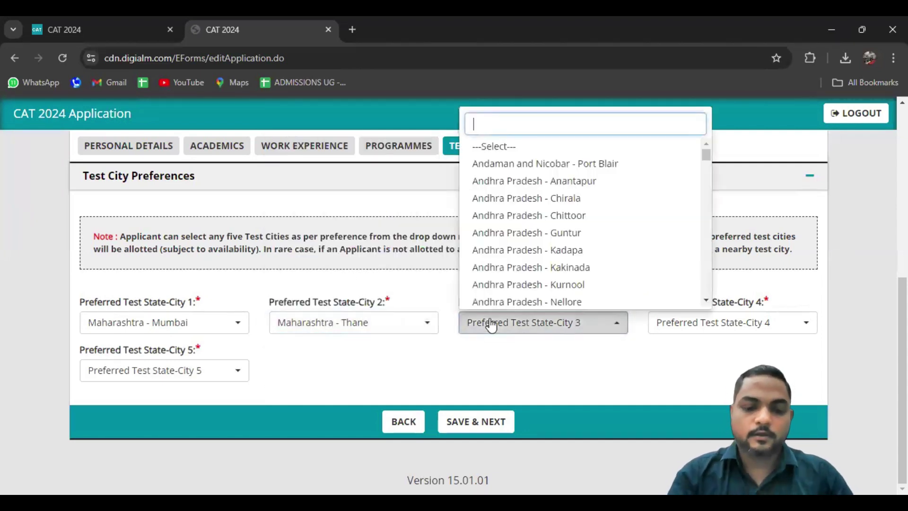
pyautogui.write('VASAI')
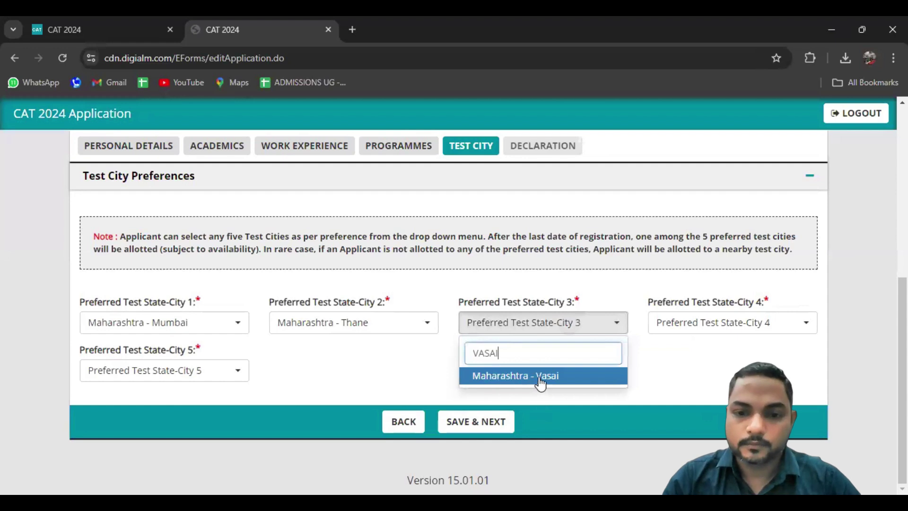
pyautogui.click(541, 379)
pyautogui.click(699, 327)
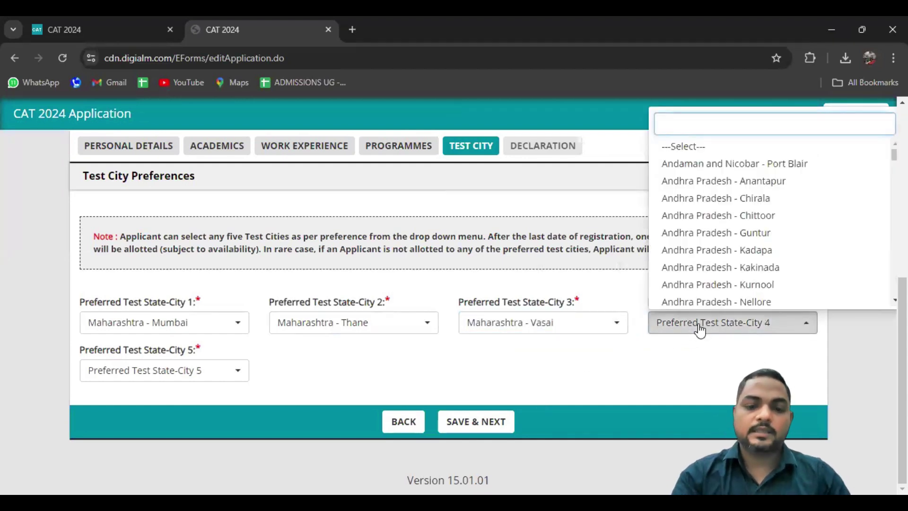
pyautogui.write('NAVI')
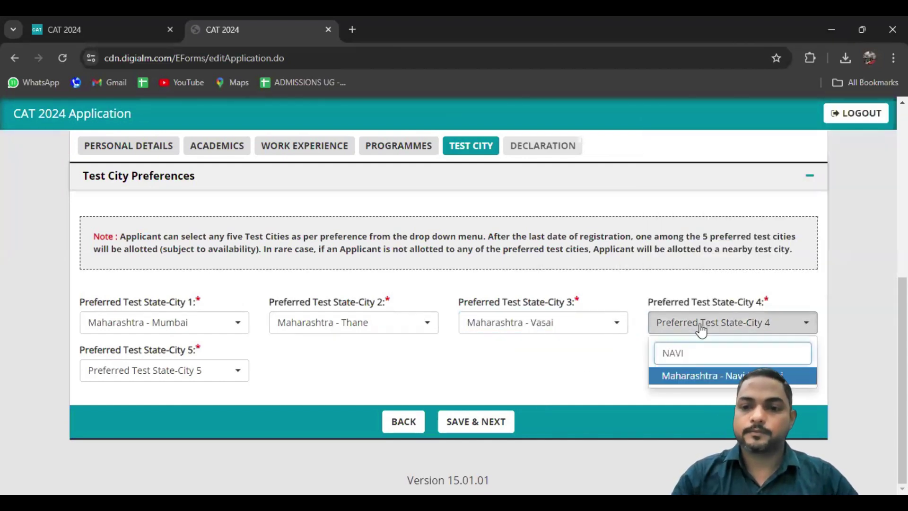
pyautogui.press('Return')
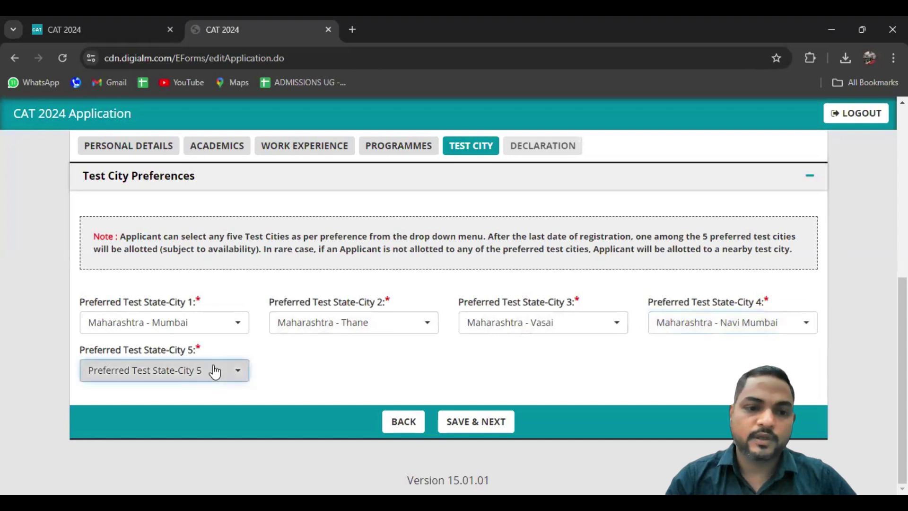
pyautogui.click(215, 373)
pyautogui.write('PALG')
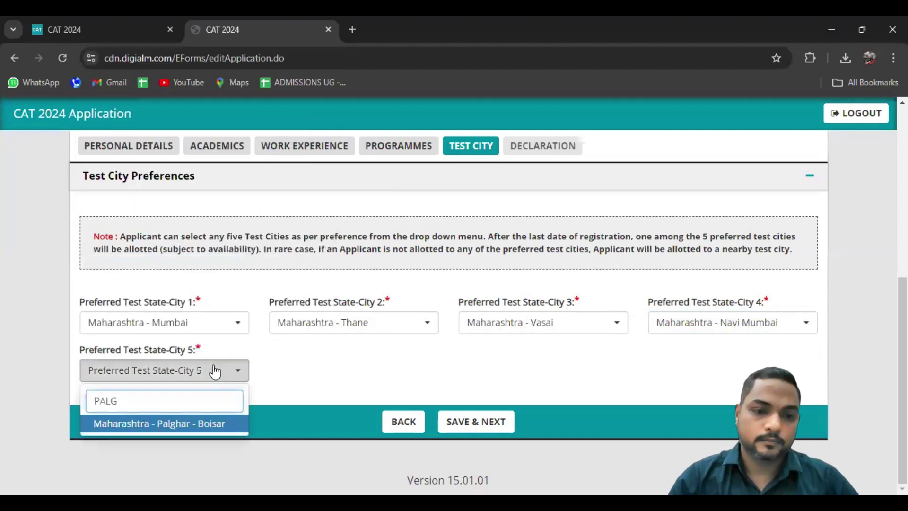
pyautogui.press('Return')
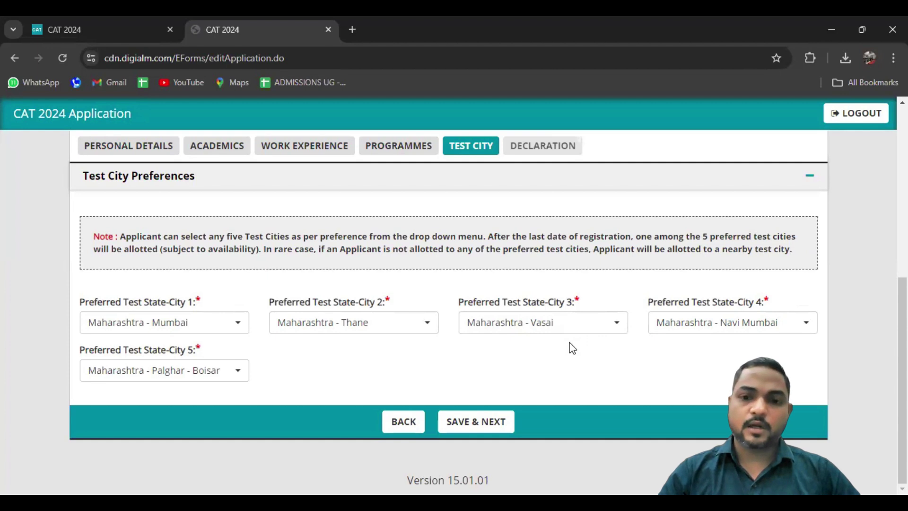
# Save the city preferences, dismiss the invalid-request alert, and review the PayU and SBIepay fee tables
pyautogui.click(487, 422)
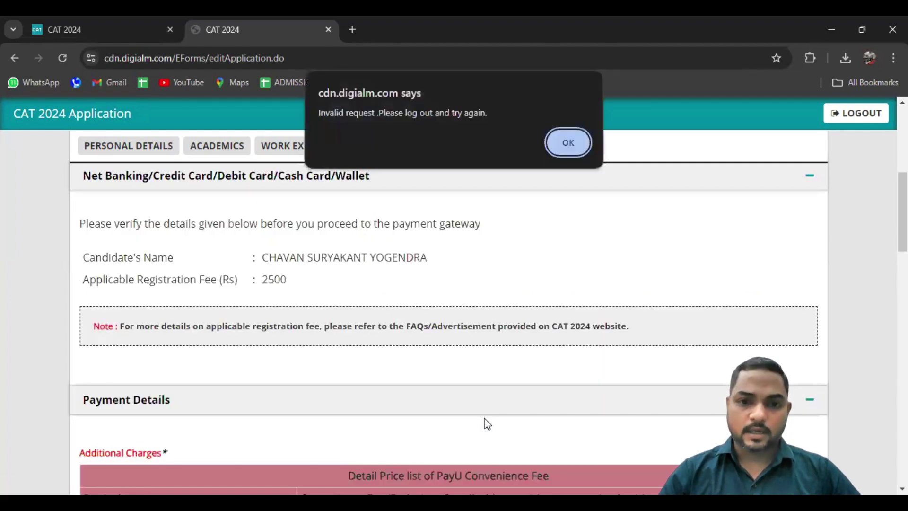
pyautogui.click(564, 145)
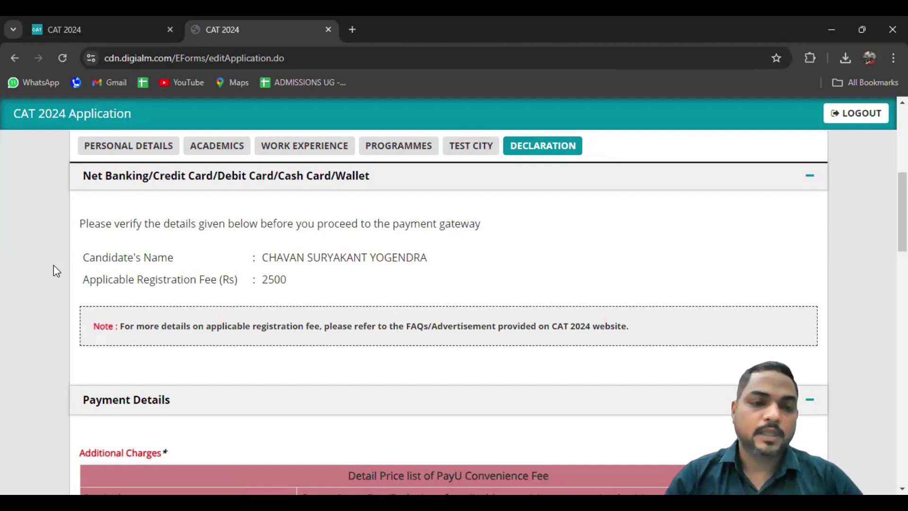
pyautogui.scroll(-2, 53, 265)
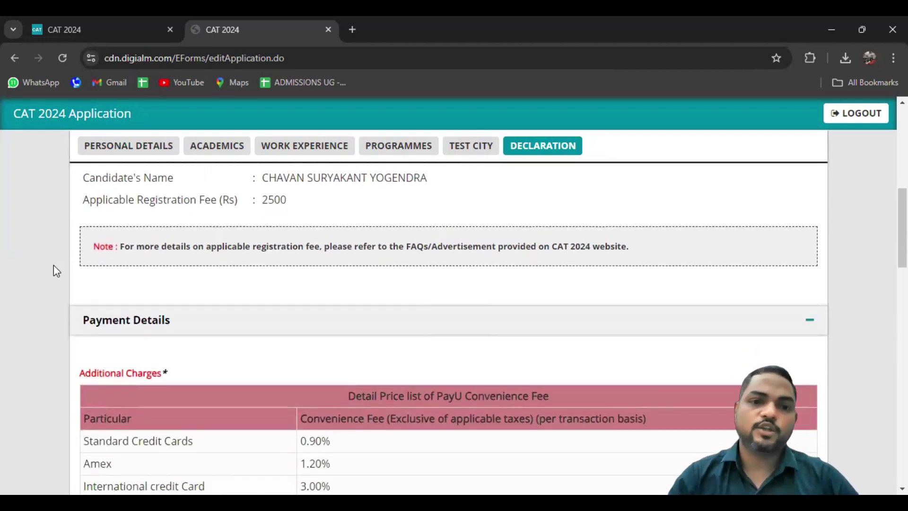
pyautogui.scroll(-9, 53, 267)
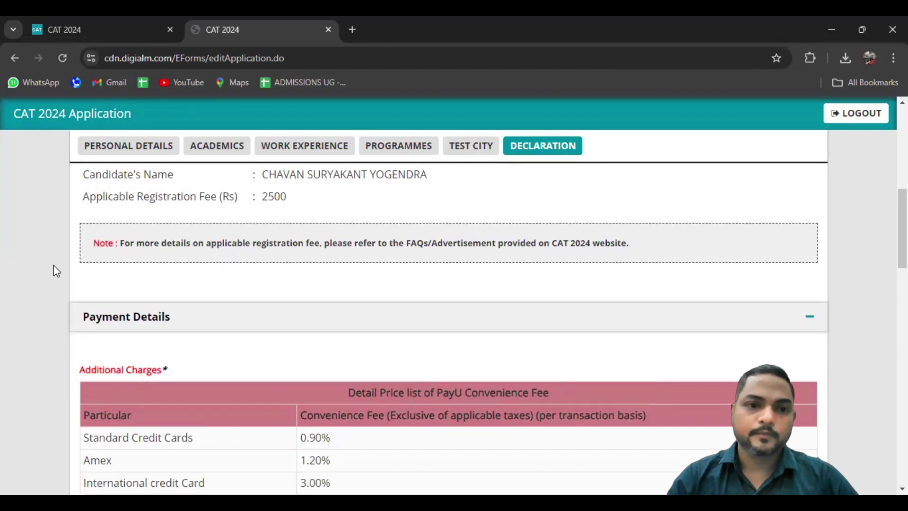
pyautogui.scroll(-6, 53, 264)
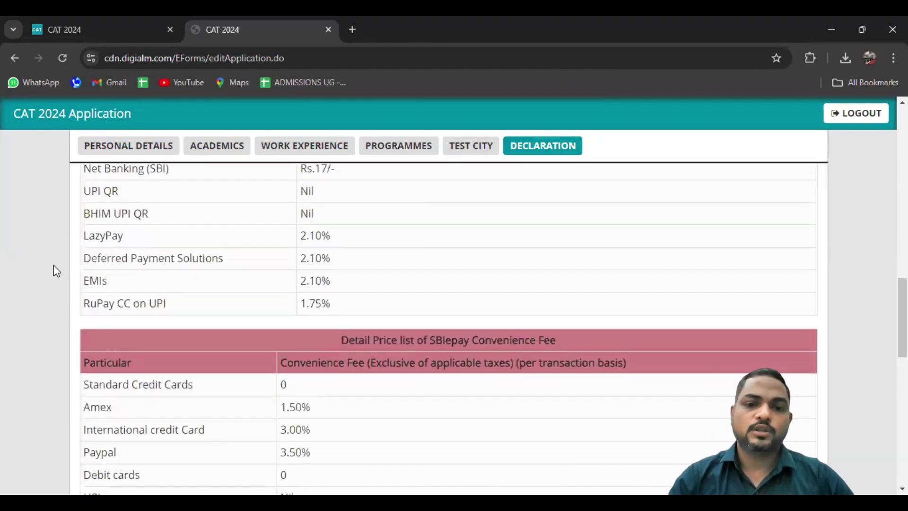
pyautogui.scroll(-7, 53, 265)
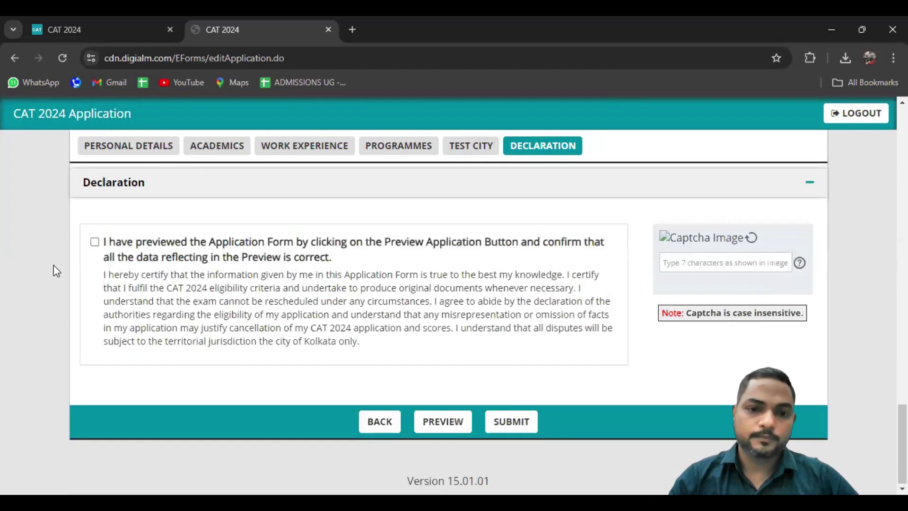
pyautogui.scroll(1, 53, 265)
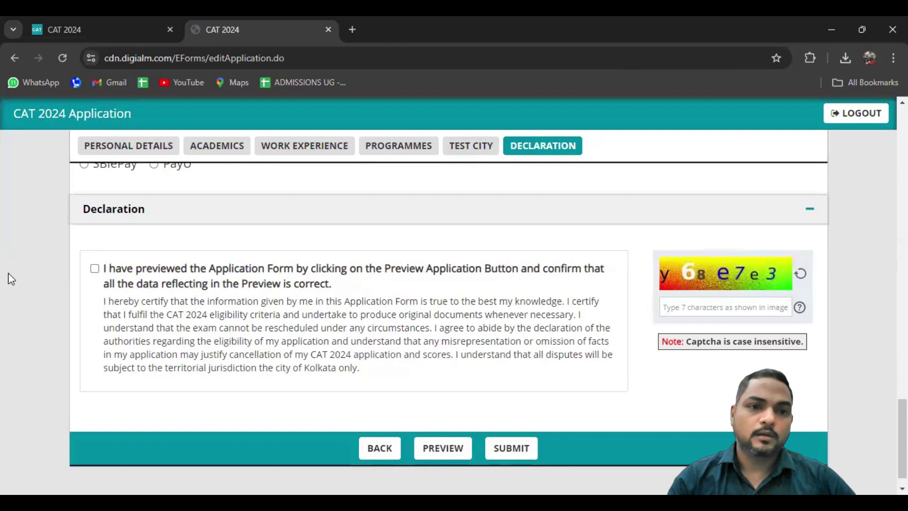
pyautogui.scroll(2, 10, 278)
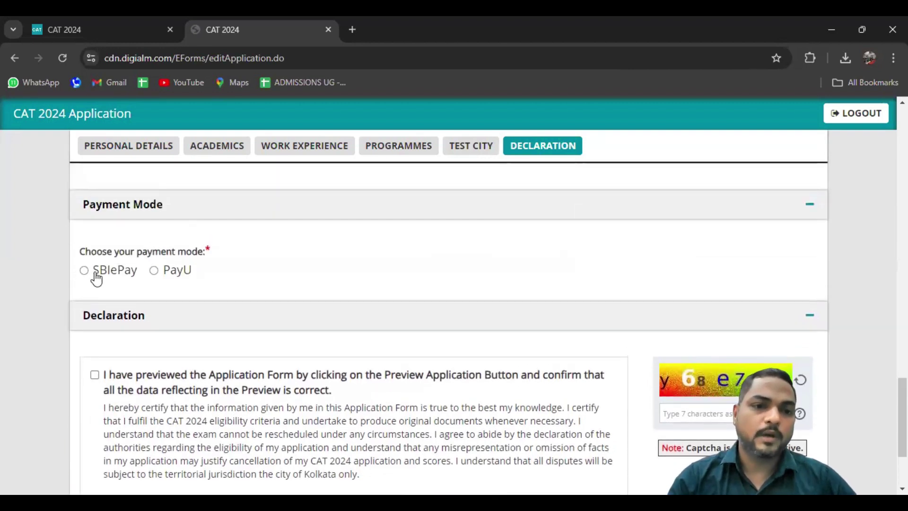
# Choose SBIePay as the payment mode and tick the declaration confirming the previewed data
pyautogui.click(84, 270)
pyautogui.scroll(-1, 44, 311)
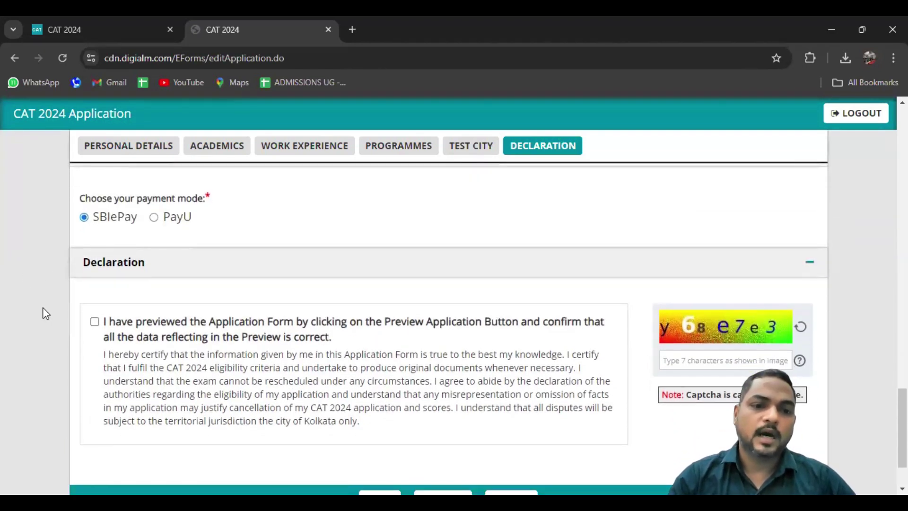
pyautogui.click(94, 322)
pyautogui.scroll(-1, 14, 322)
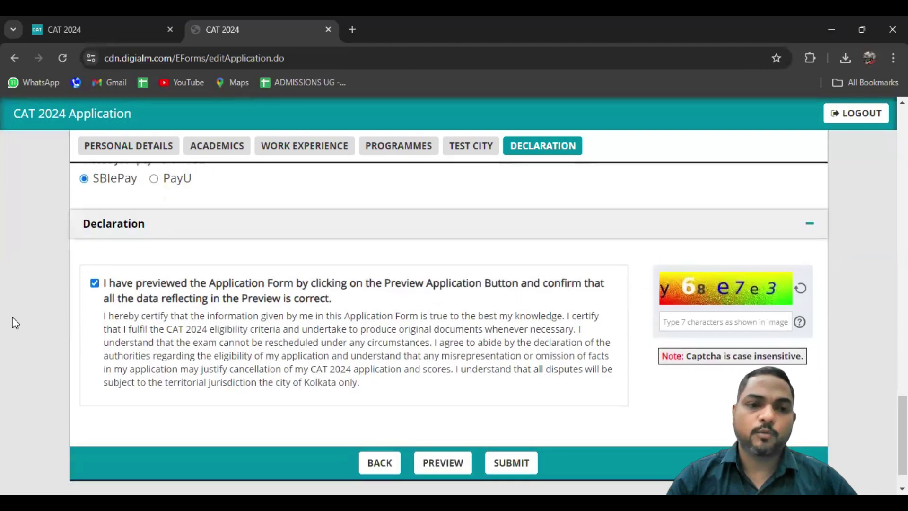
# Enter the characters shown in the captcha image into the captcha box
pyautogui.click(700, 310)
pyautogui.write('Y')
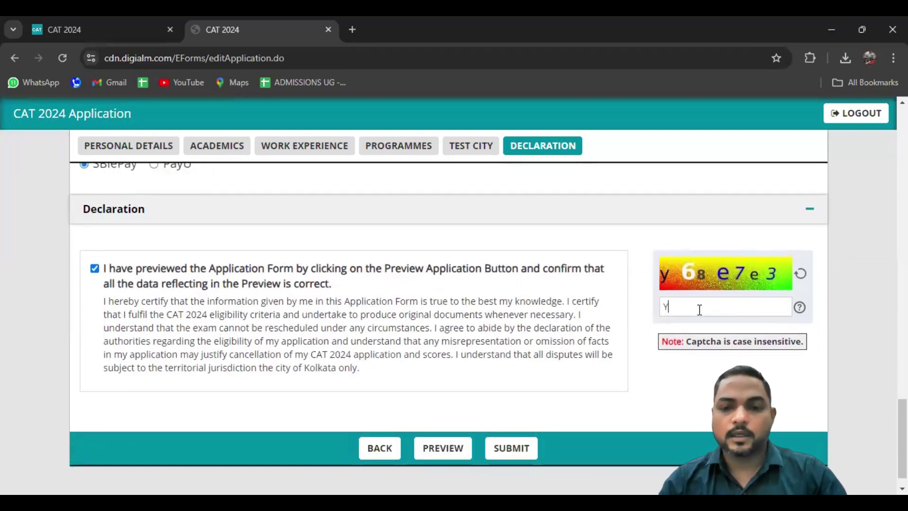
pyautogui.write('68')
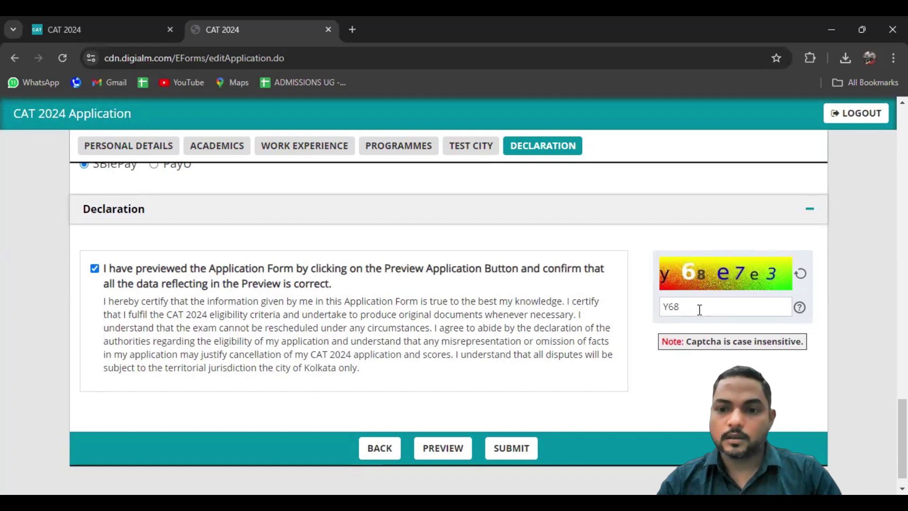
pyautogui.write('E')
pyautogui.press('BackSpace')
pyautogui.press('BackSpace')
pyautogui.press('BackSpace')
pyautogui.press('BackSpace')
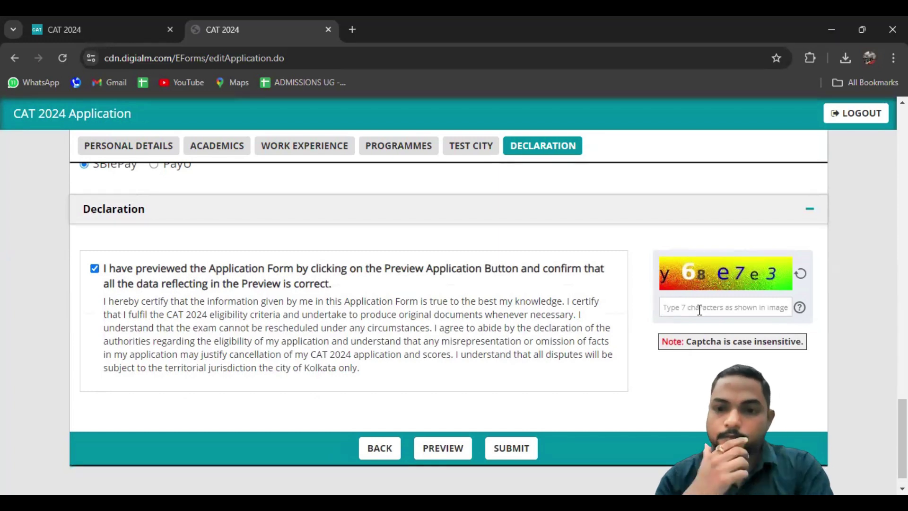
pyautogui.write('y6')
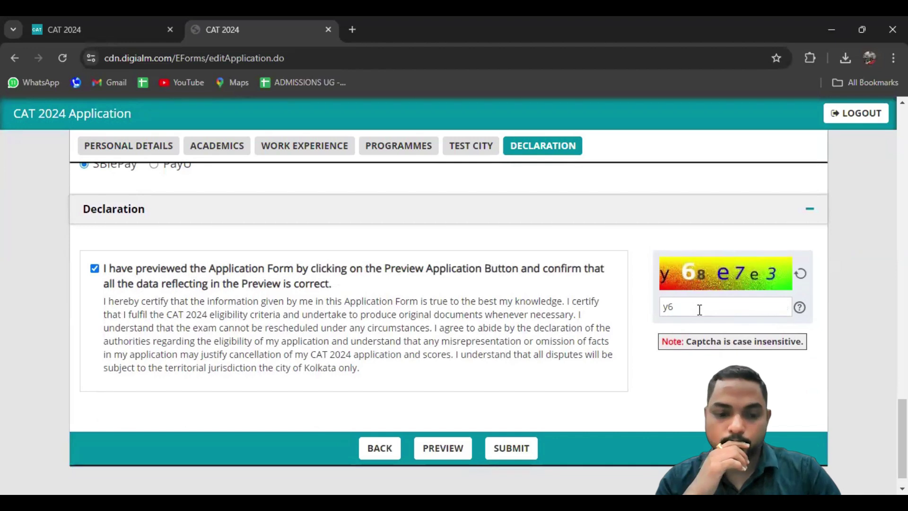
pyautogui.write('8e')
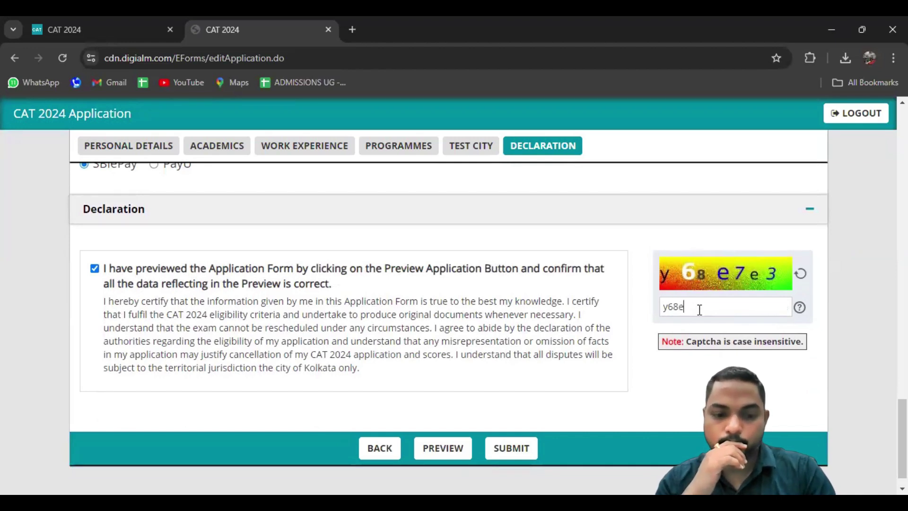
pyautogui.write('7e3')
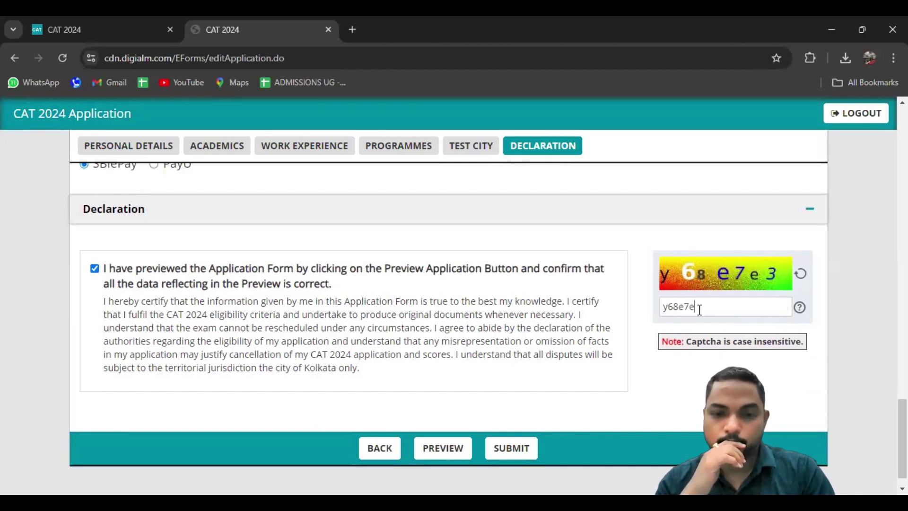
pyautogui.click(441, 452)
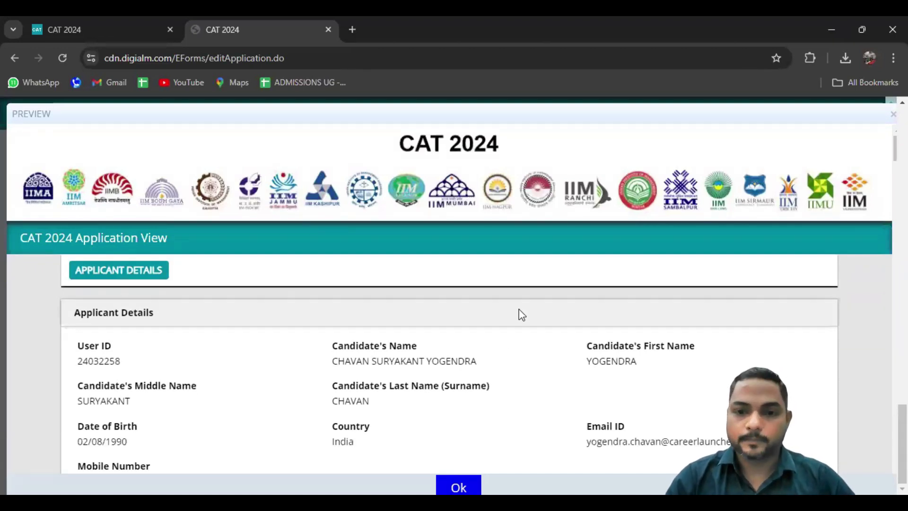
pyautogui.scroll(-3, 522, 314)
pyautogui.scroll(-4, 522, 314)
pyautogui.scroll(-5, 522, 314)
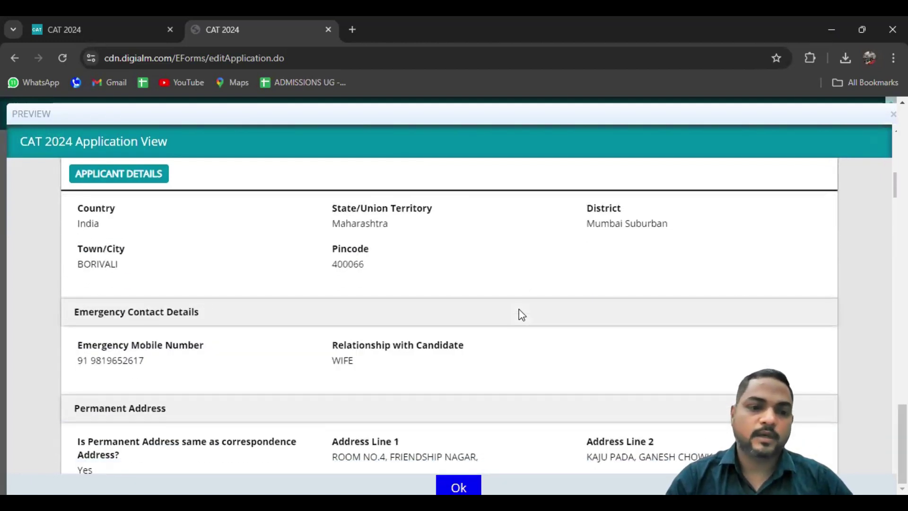
pyautogui.scroll(-4, 522, 315)
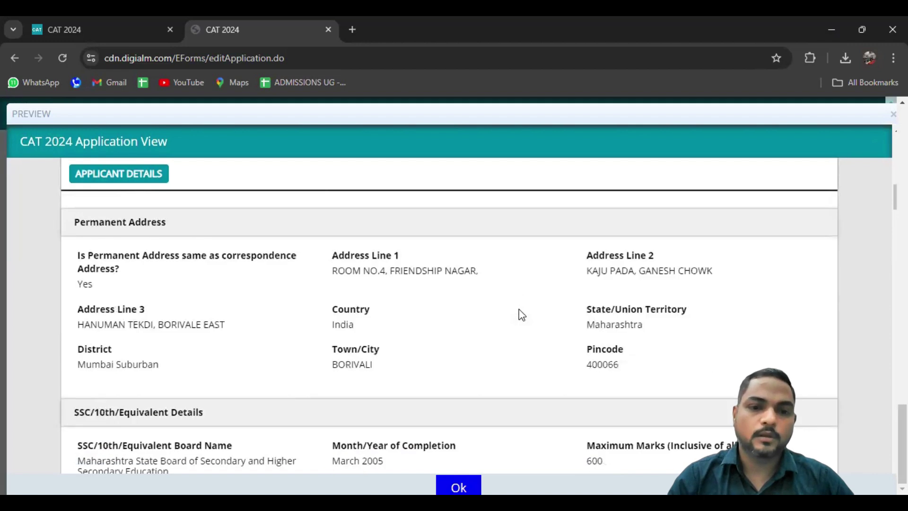
pyautogui.scroll(-5, 521, 314)
pyautogui.scroll(-3, 522, 314)
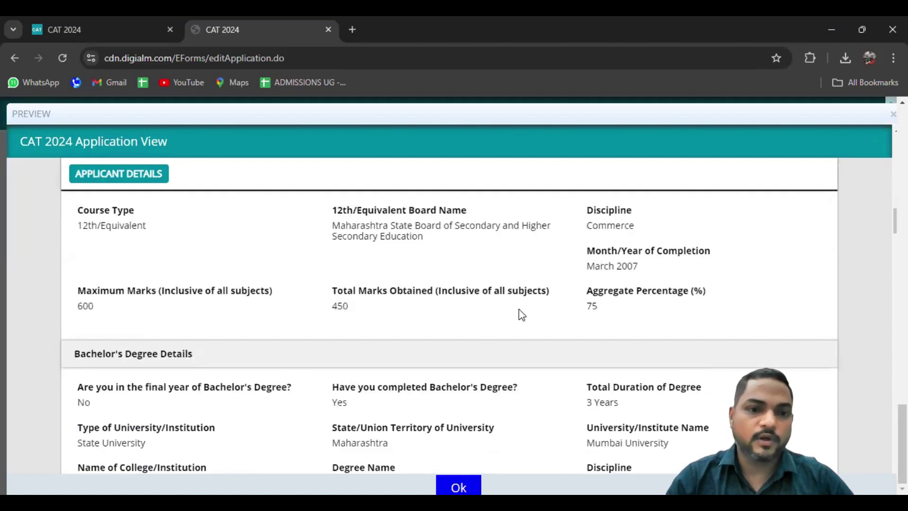
pyautogui.scroll(-10, 521, 315)
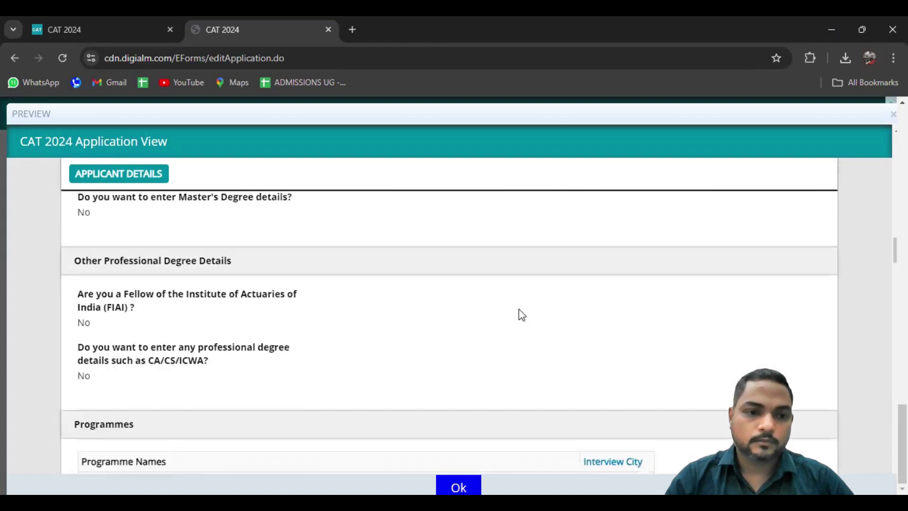
pyautogui.scroll(-6, 521, 314)
pyautogui.scroll(-13, 521, 315)
pyautogui.scroll(-20, 521, 314)
pyautogui.scroll(-8, 522, 314)
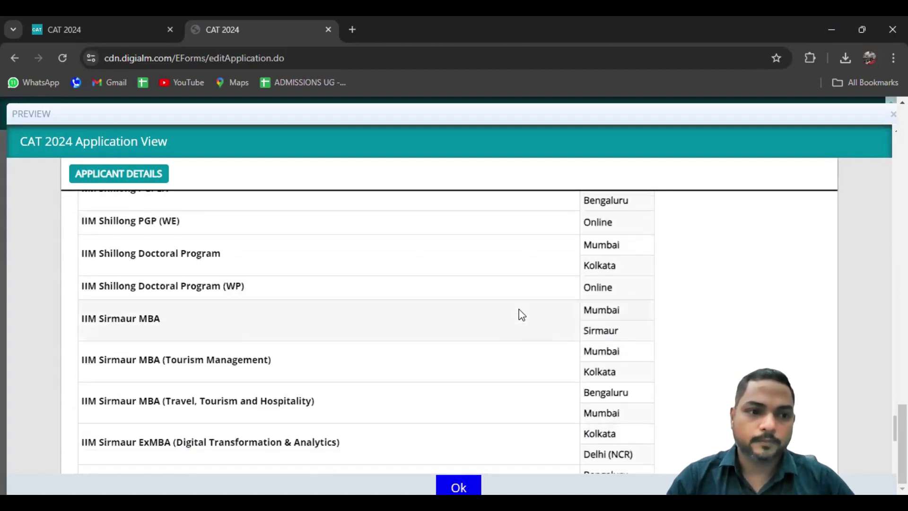
pyautogui.scroll(-15, 521, 314)
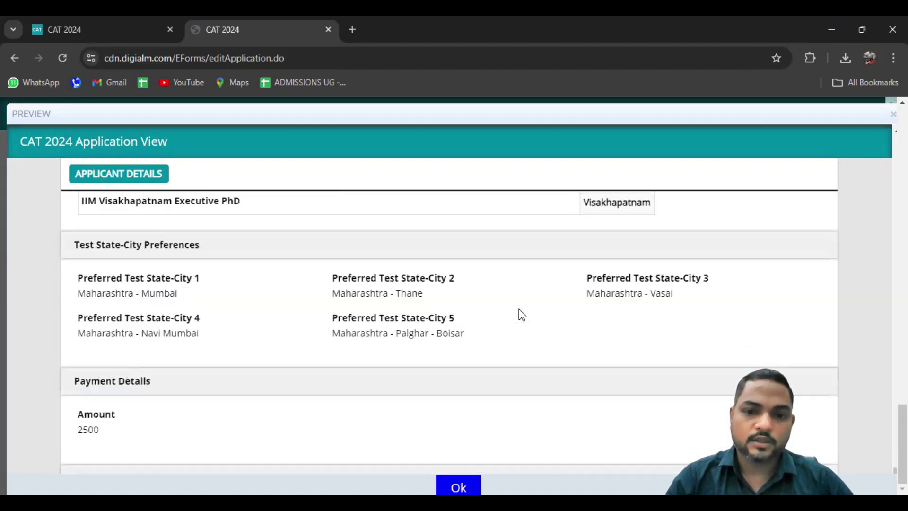
pyautogui.scroll(-6, 522, 315)
pyautogui.scroll(3, 521, 314)
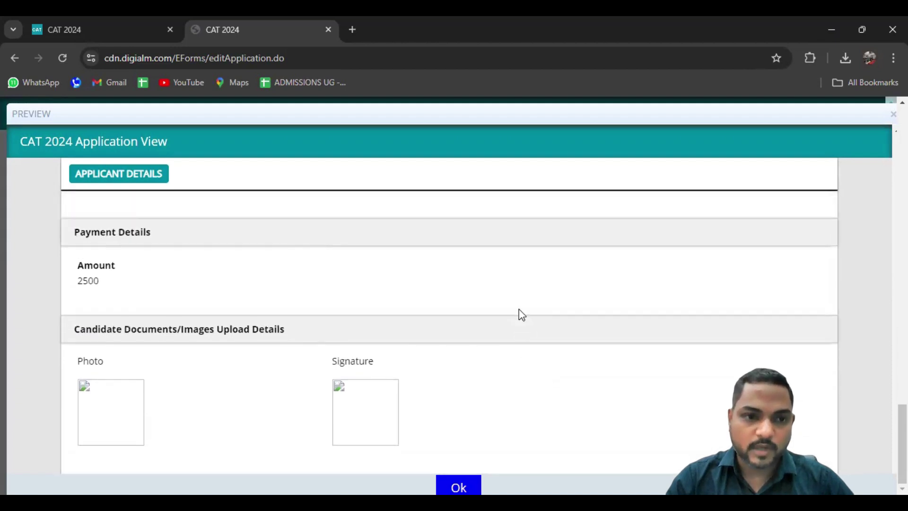
pyautogui.scroll(2, 522, 315)
pyautogui.scroll(-3, 522, 315)
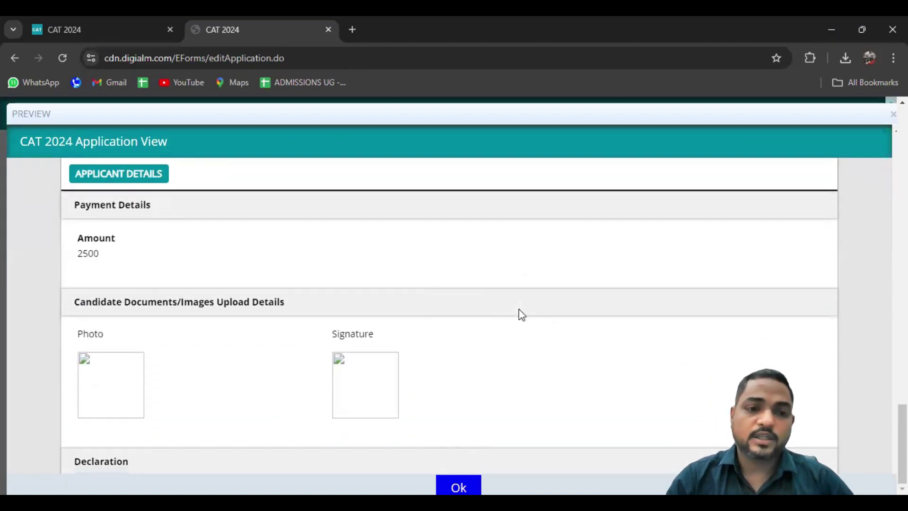
pyautogui.scroll(-3, 521, 314)
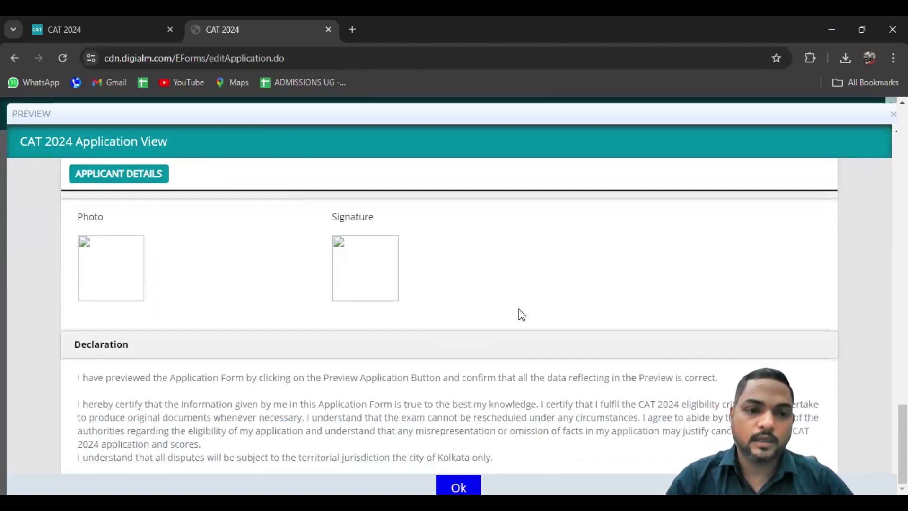
pyautogui.click(456, 481)
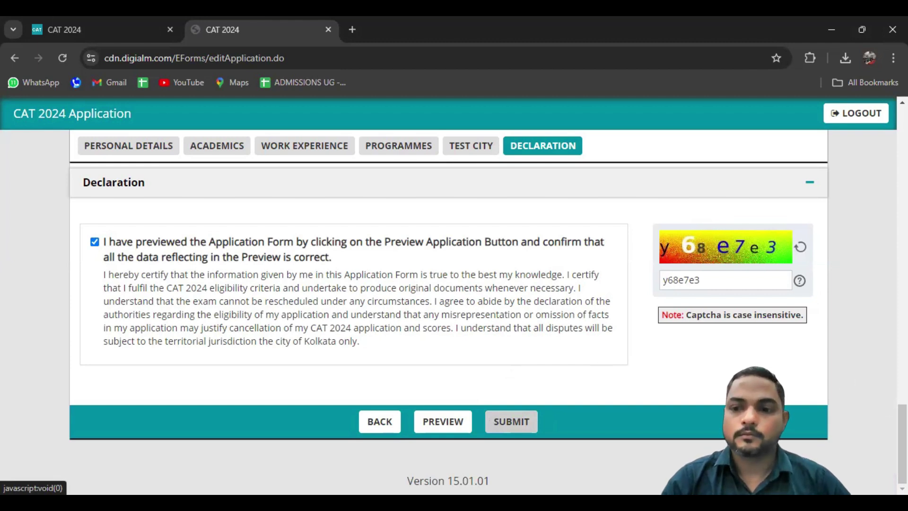
pyautogui.scroll(5, 448, 307)
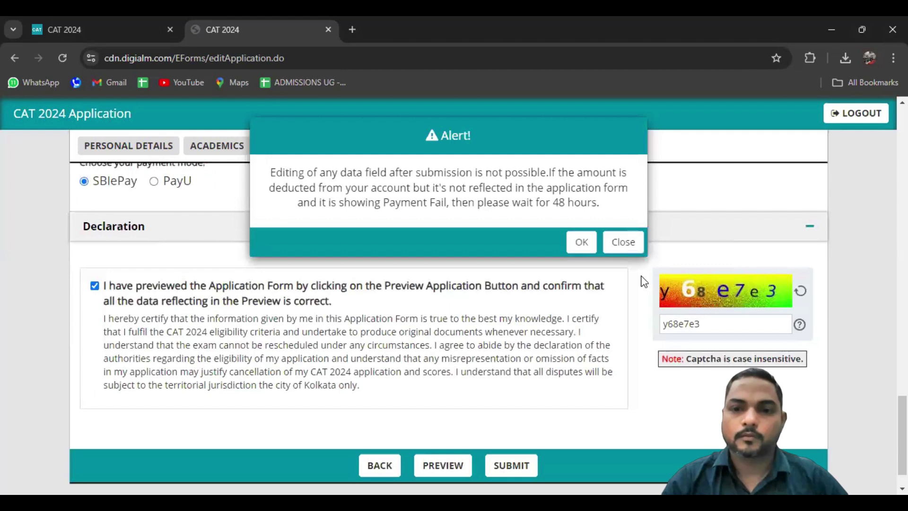
pyautogui.click(578, 242)
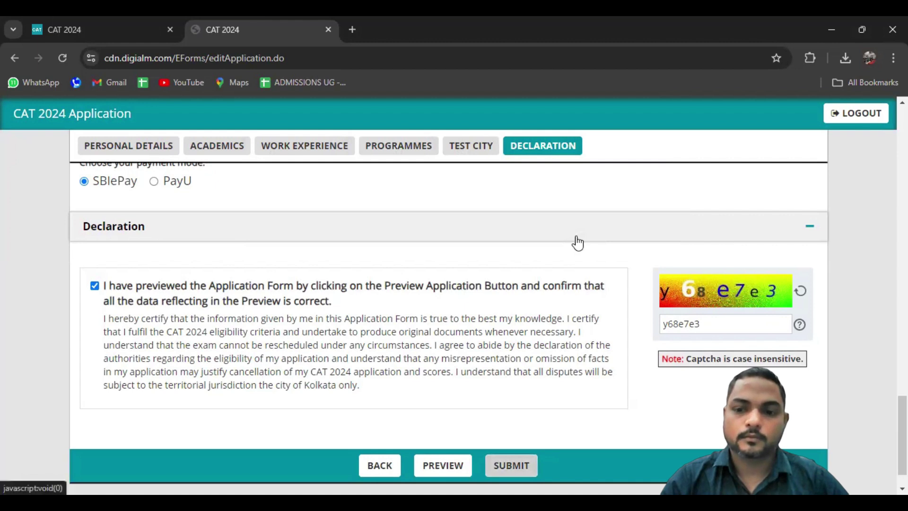
# Submit the application, confirm the warning, and choose UPI QR as the SBIePay payment option
pyautogui.click(508, 470)
pyautogui.press('Return')
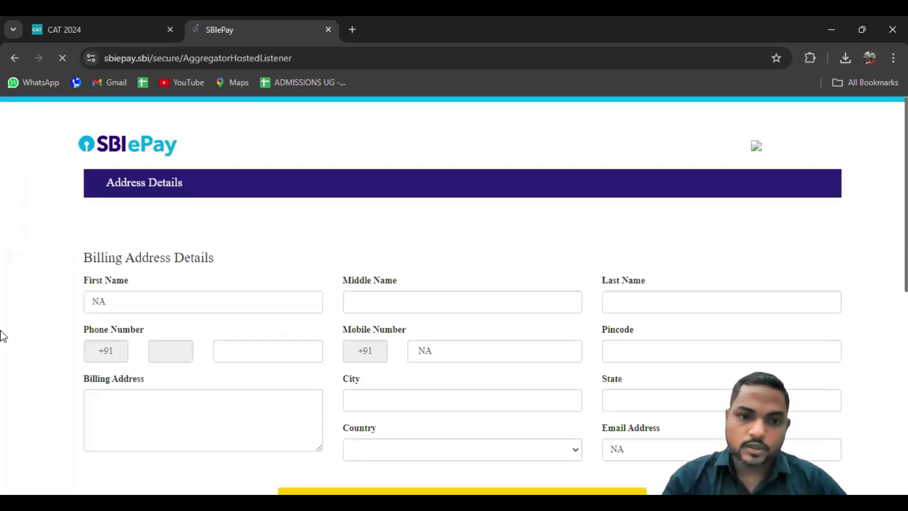
pyautogui.scroll(1, 3, 336)
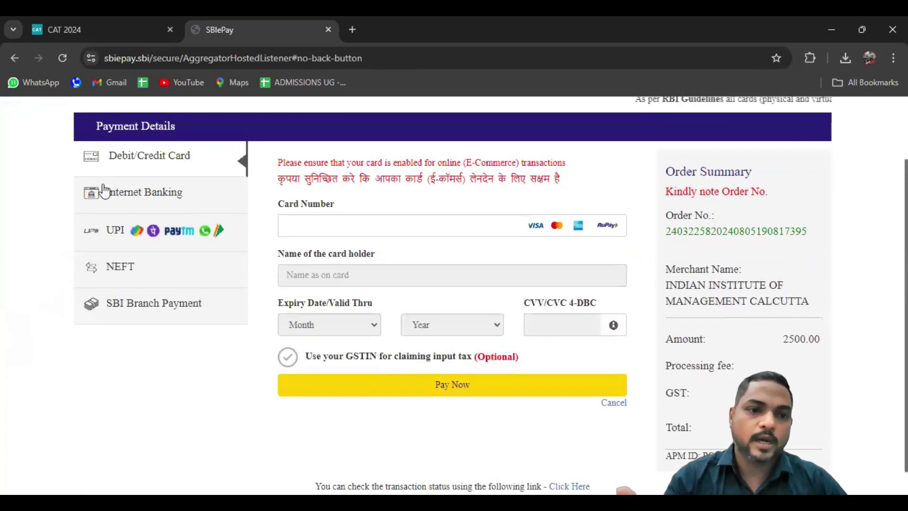
pyautogui.click(126, 232)
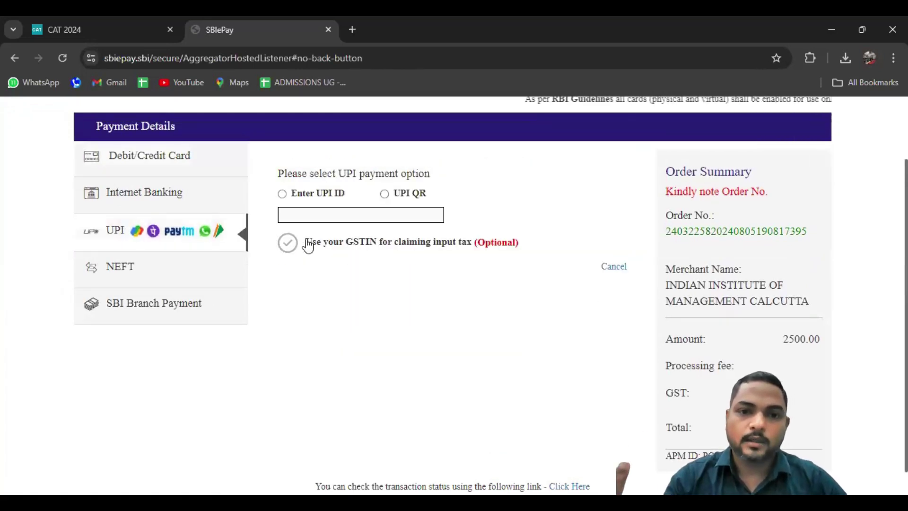
pyautogui.click(384, 195)
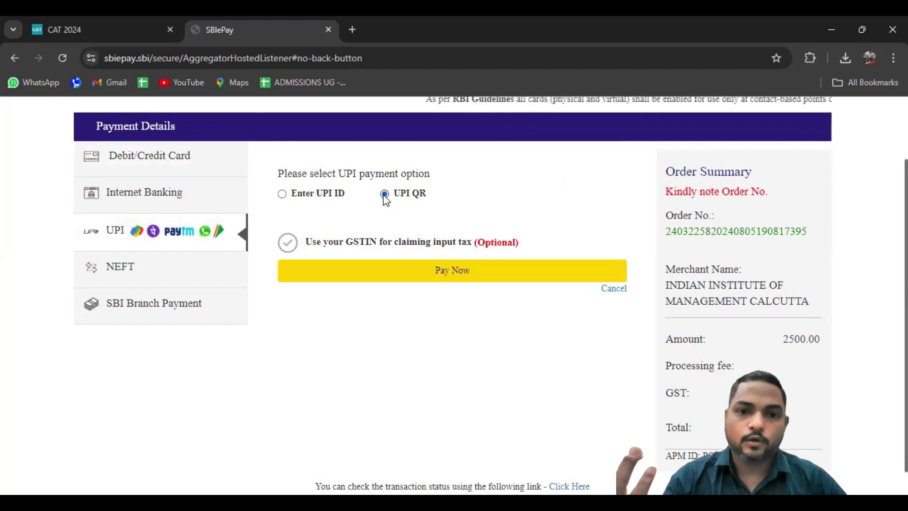
# Proceed with Pay Now to display the UPI QR code and its five-minute countdown
pyautogui.click(410, 279)
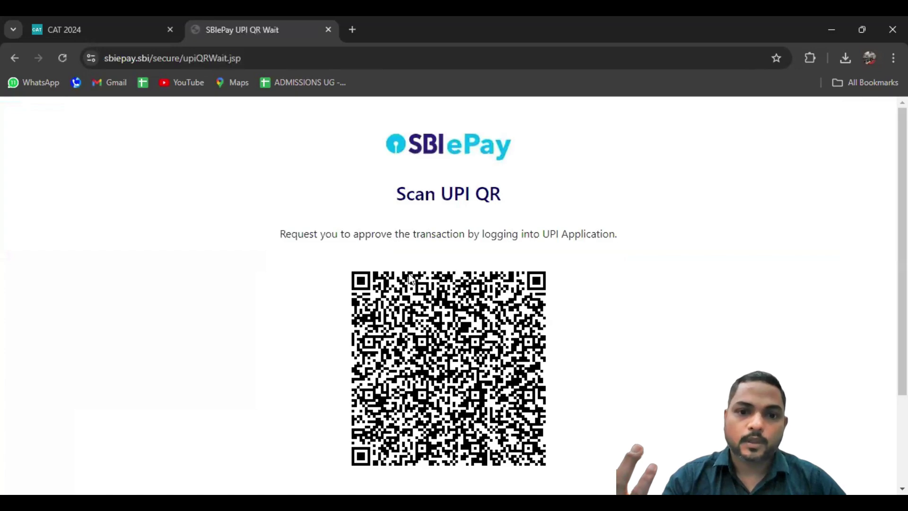
pyautogui.scroll(-1, 406, 296)
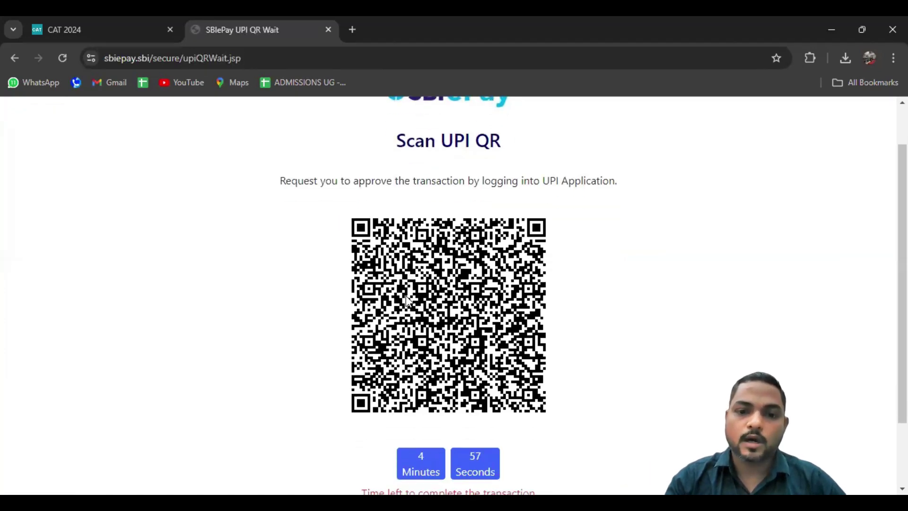
pyautogui.scroll(-2, 405, 298)
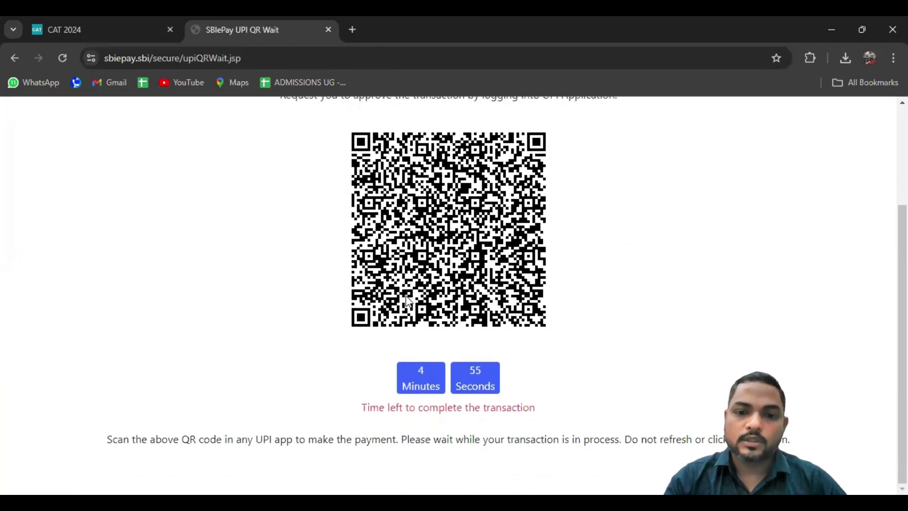
pyautogui.scroll(3, 408, 301)
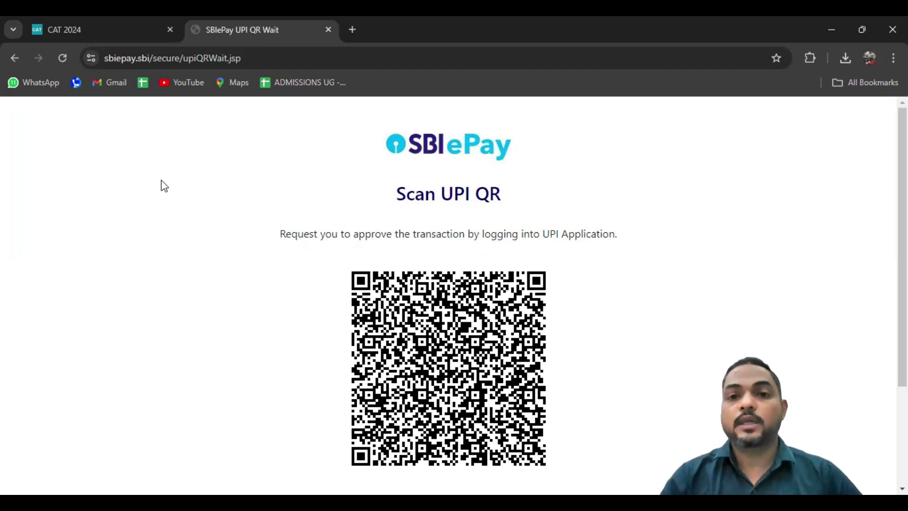
# Go back to Payment Details and choose SBI Branch Payment to show customer name, mobile and email fields
pyautogui.click(12, 58)
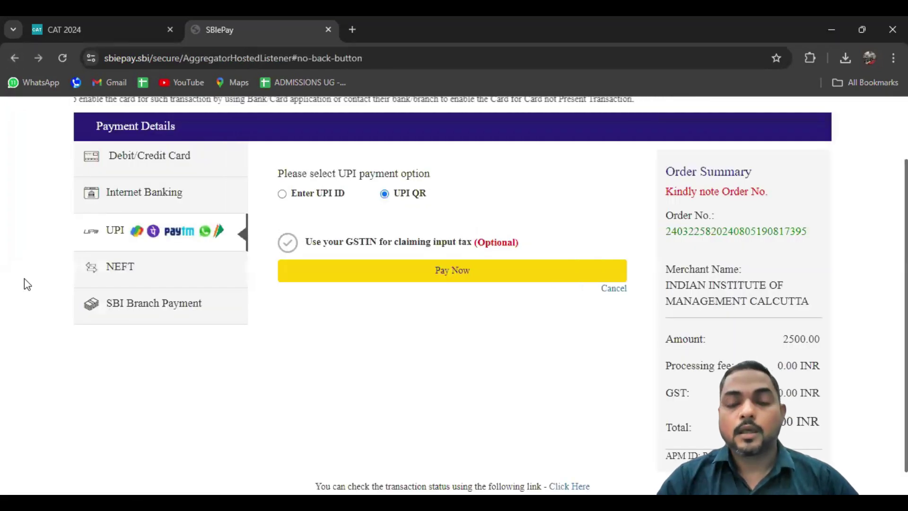
pyautogui.scroll(-1, 27, 284)
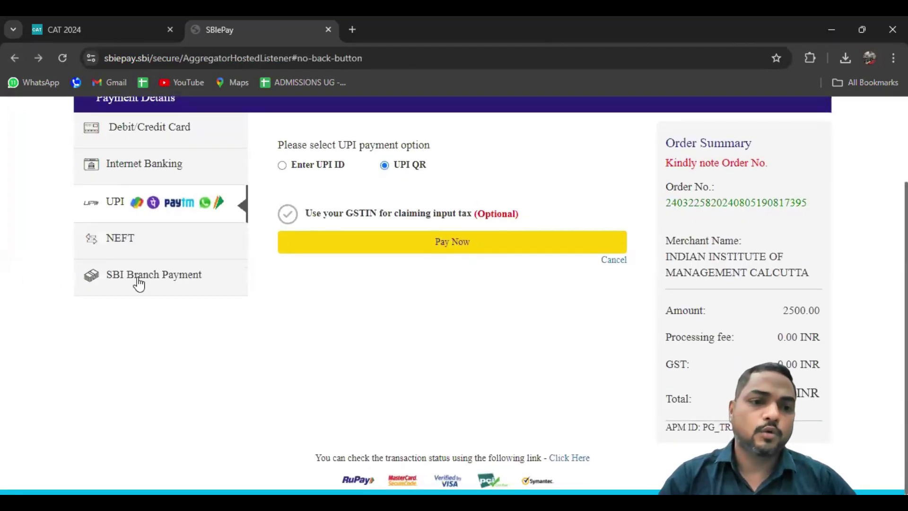
pyautogui.click(146, 277)
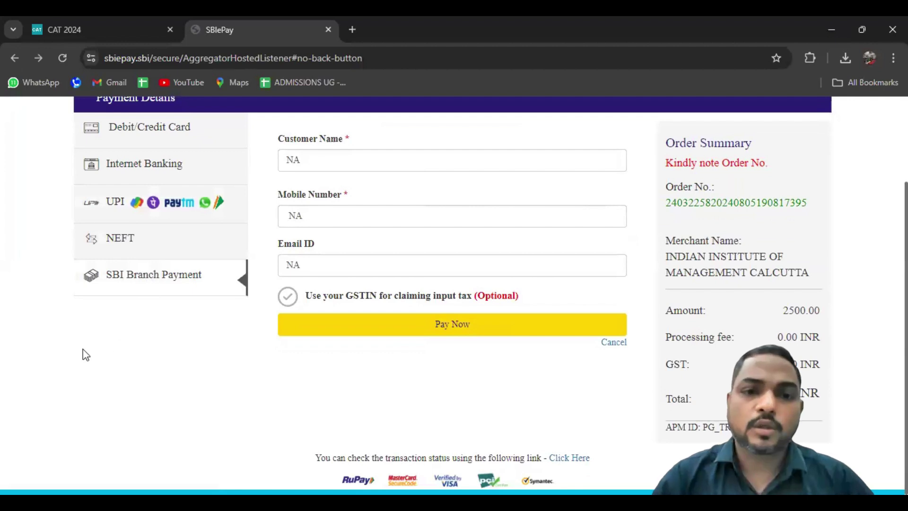
pyautogui.scroll(3, 85, 355)
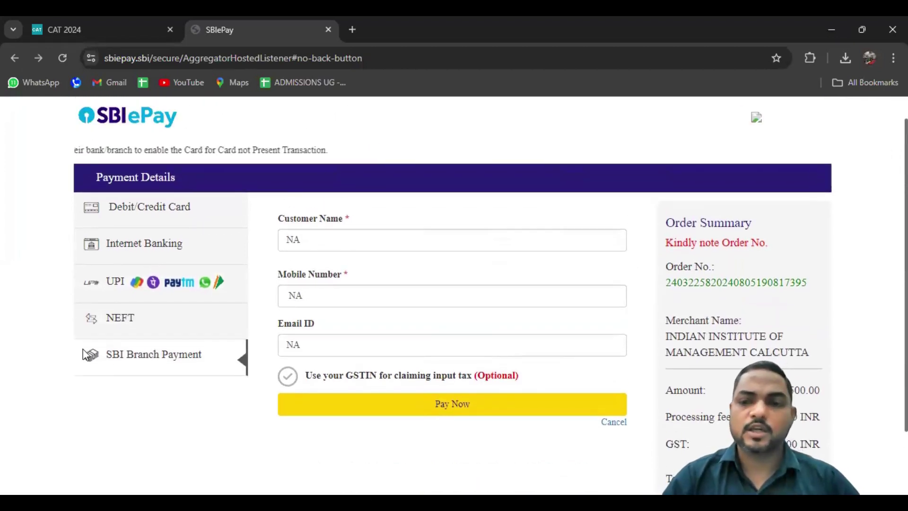
pyautogui.scroll(-2, 85, 355)
pyautogui.scroll(-1, 85, 355)
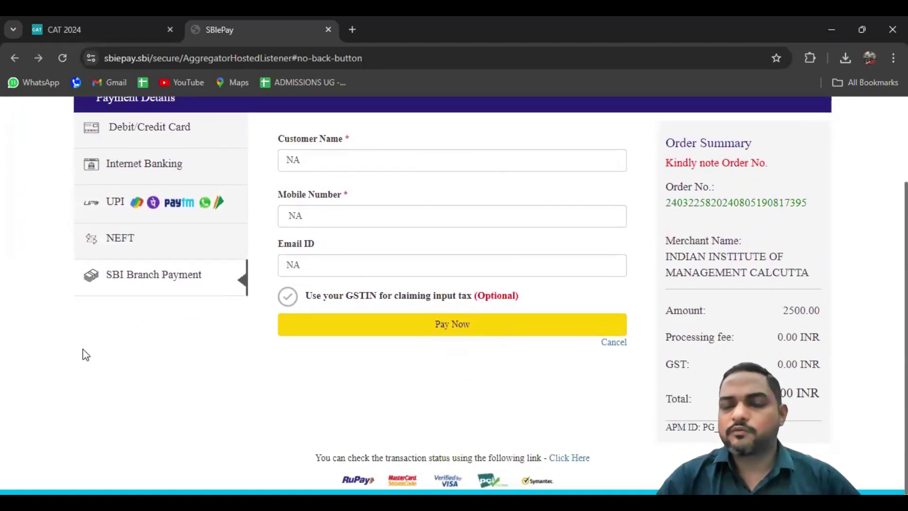
pyautogui.scroll(3, 85, 355)
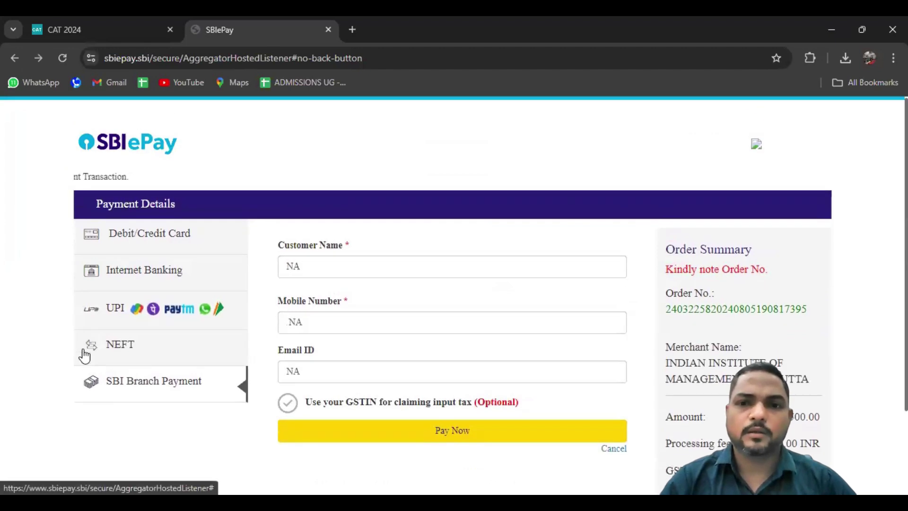